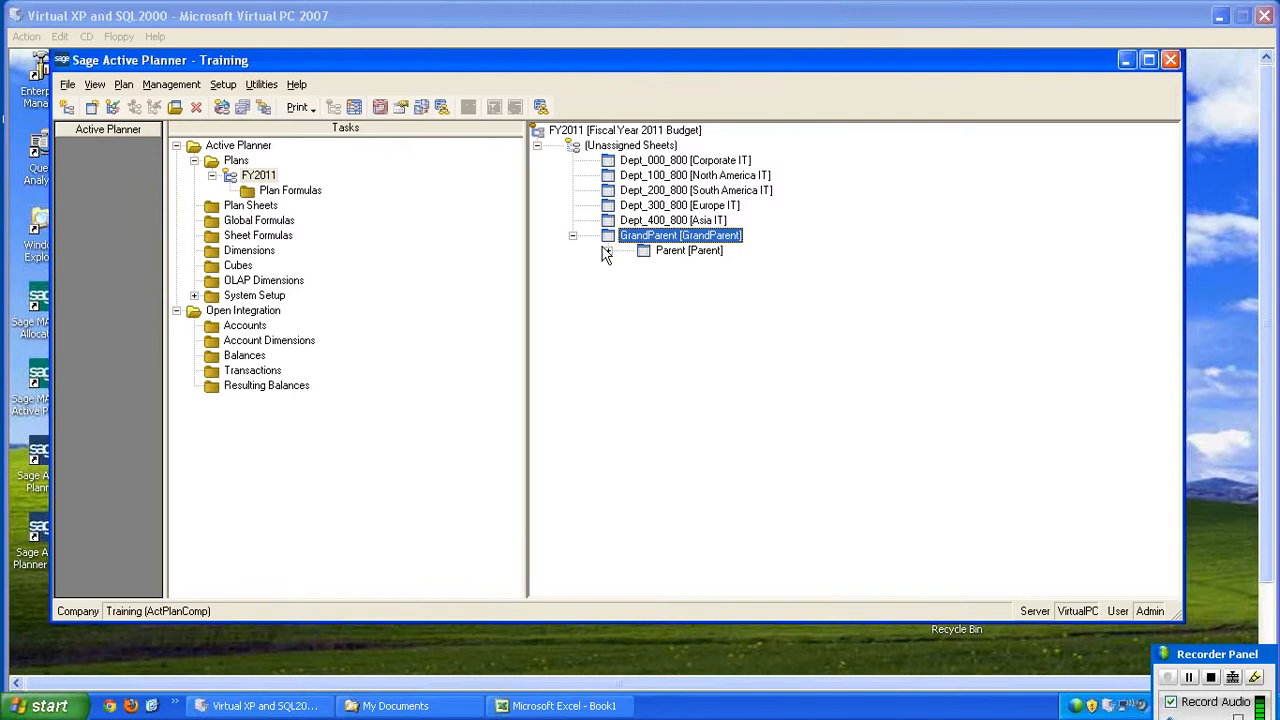
Step: Expand the Parent sheet under GrandParent and open the Dept_100_800 (North America IT) plan sheet
left_click(608, 251)
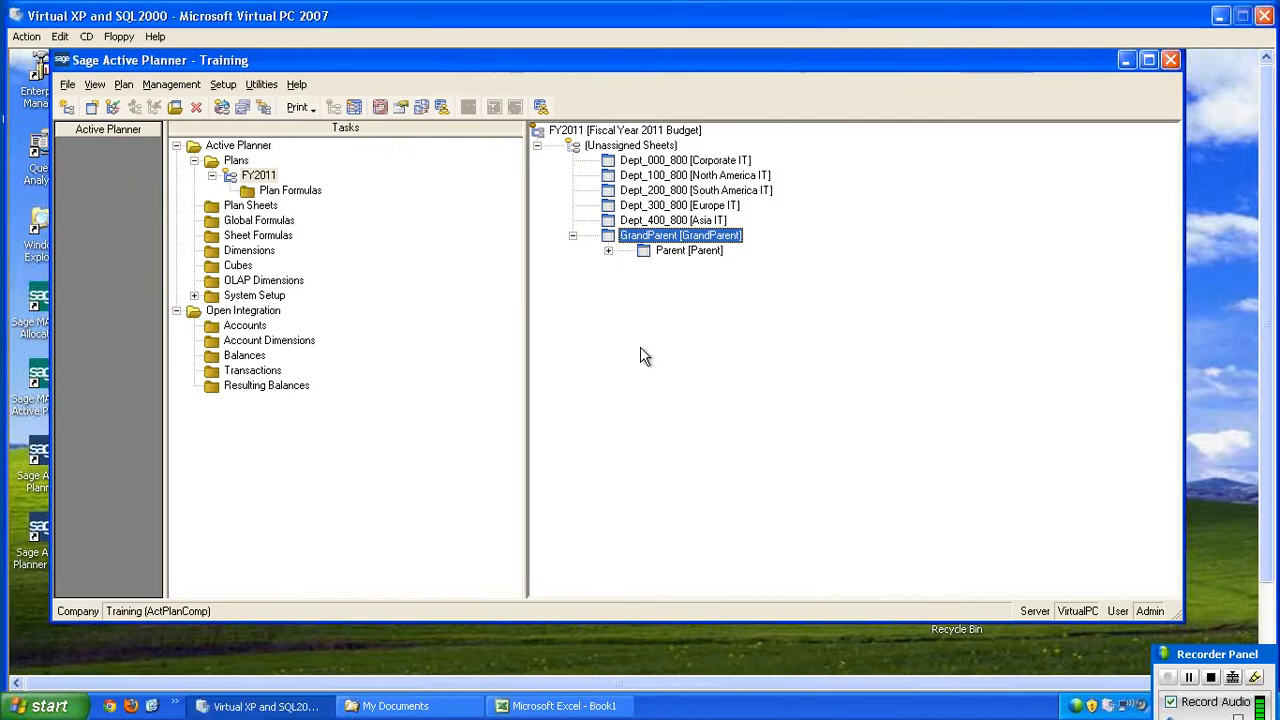
left_click(608, 251)
left_click(620, 178)
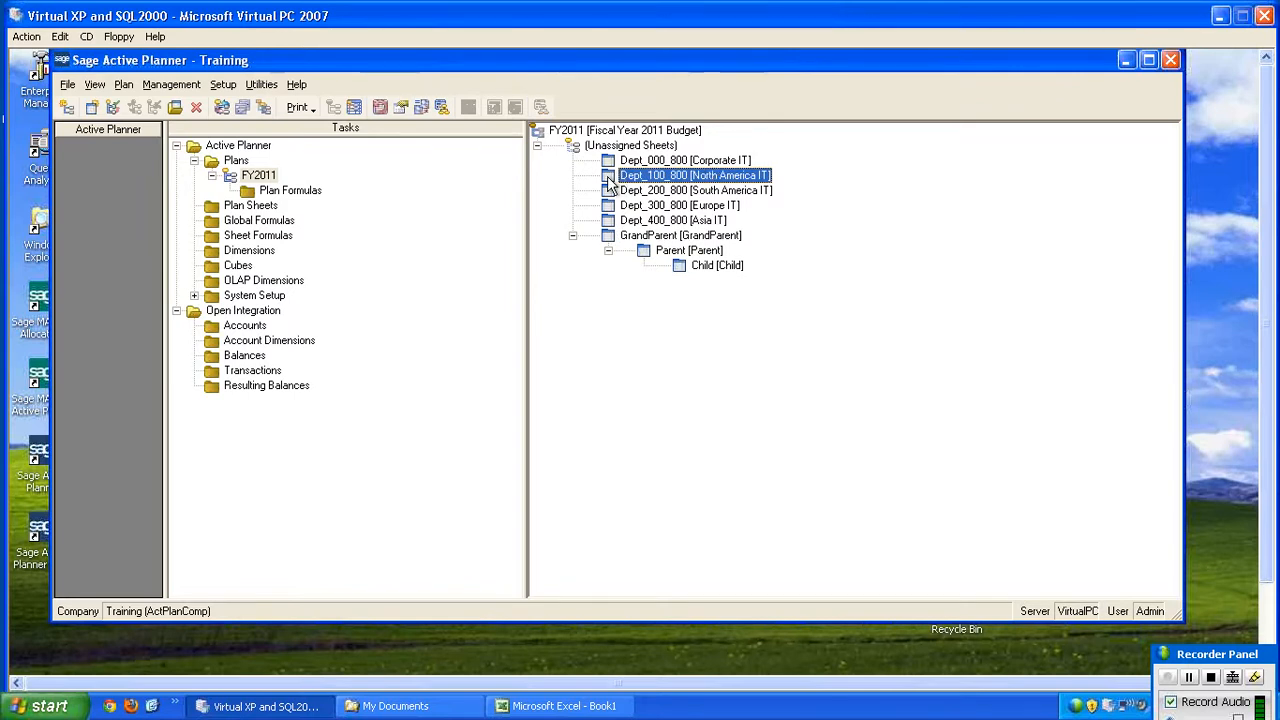
double_click(607, 177)
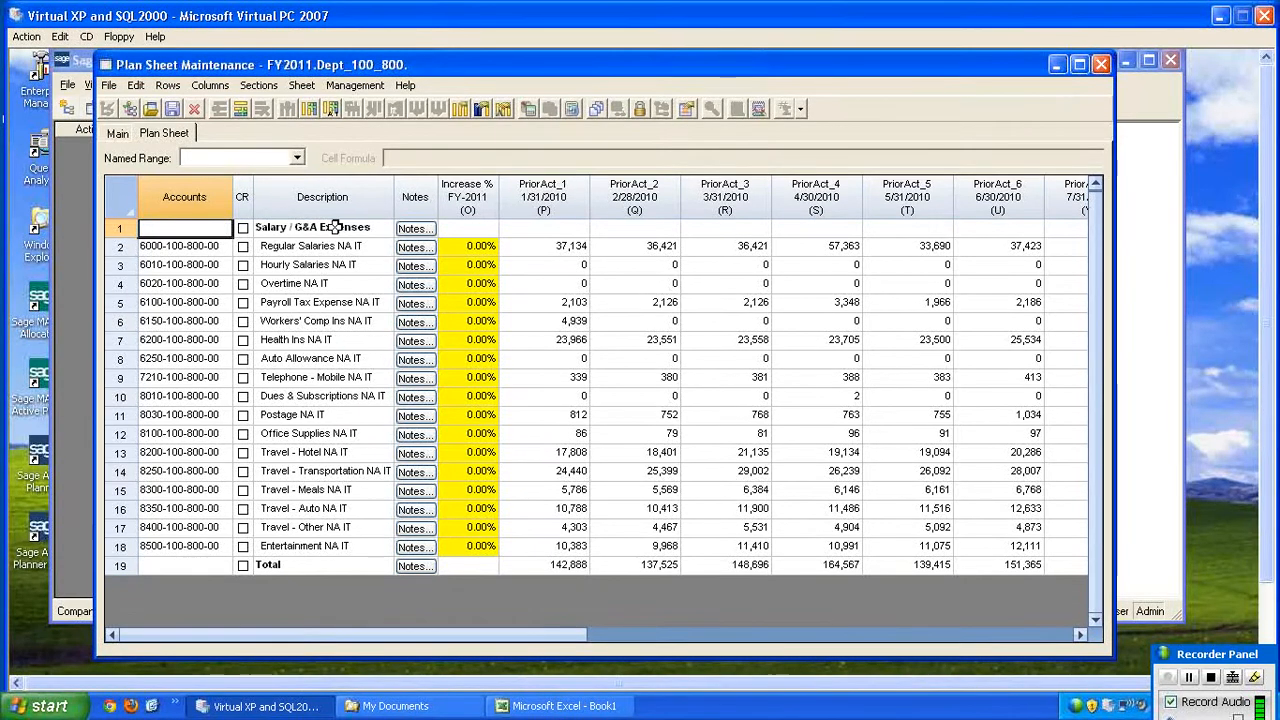
left_click(192, 247)
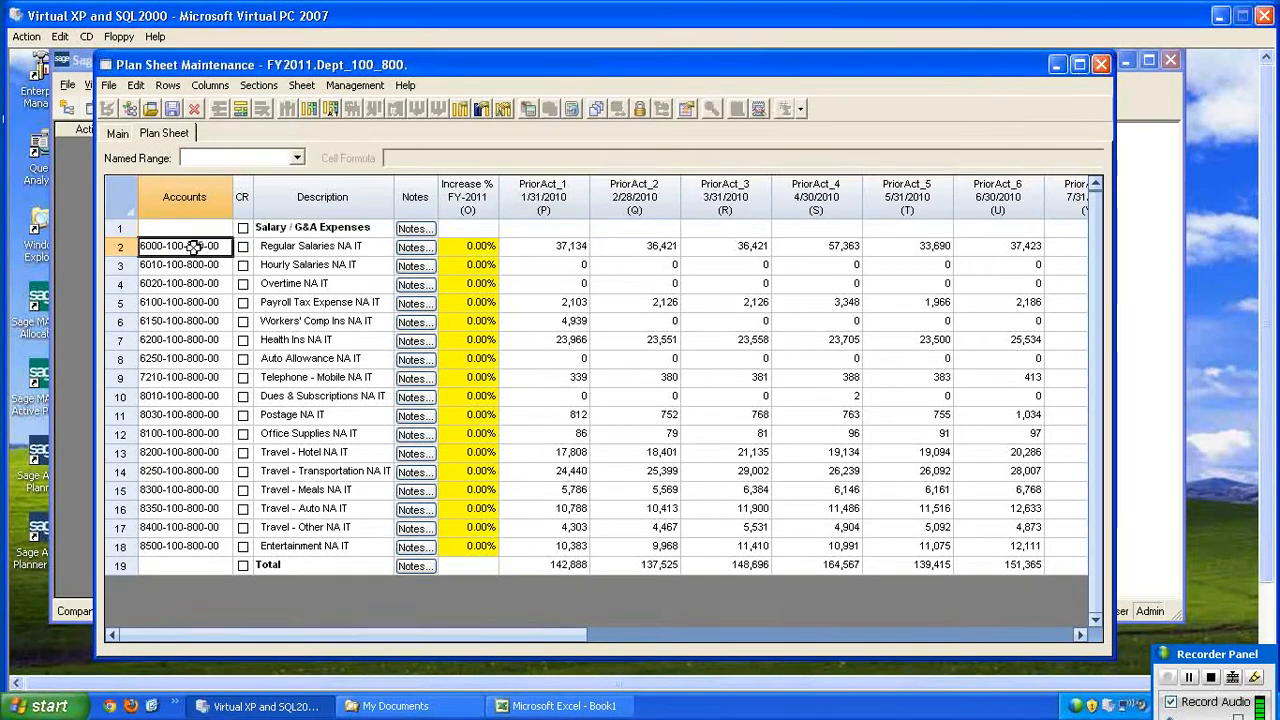
left_click(188, 265)
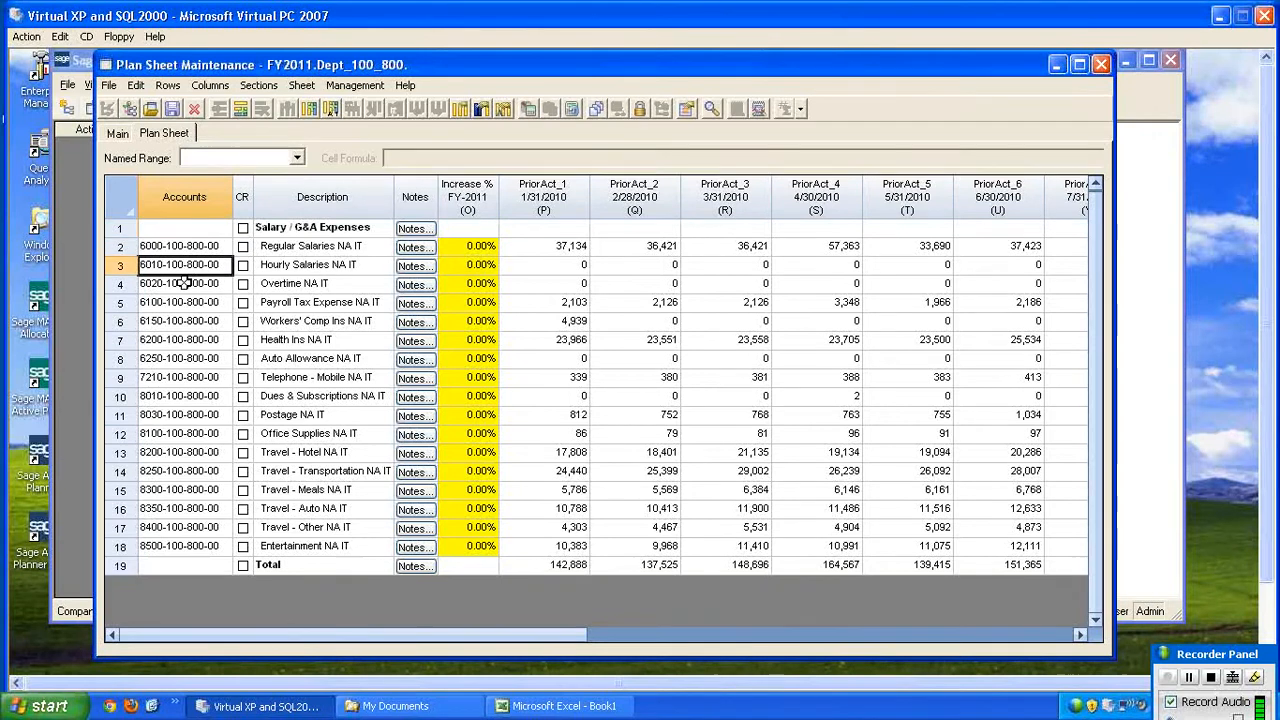
left_click(184, 283)
left_click(178, 301)
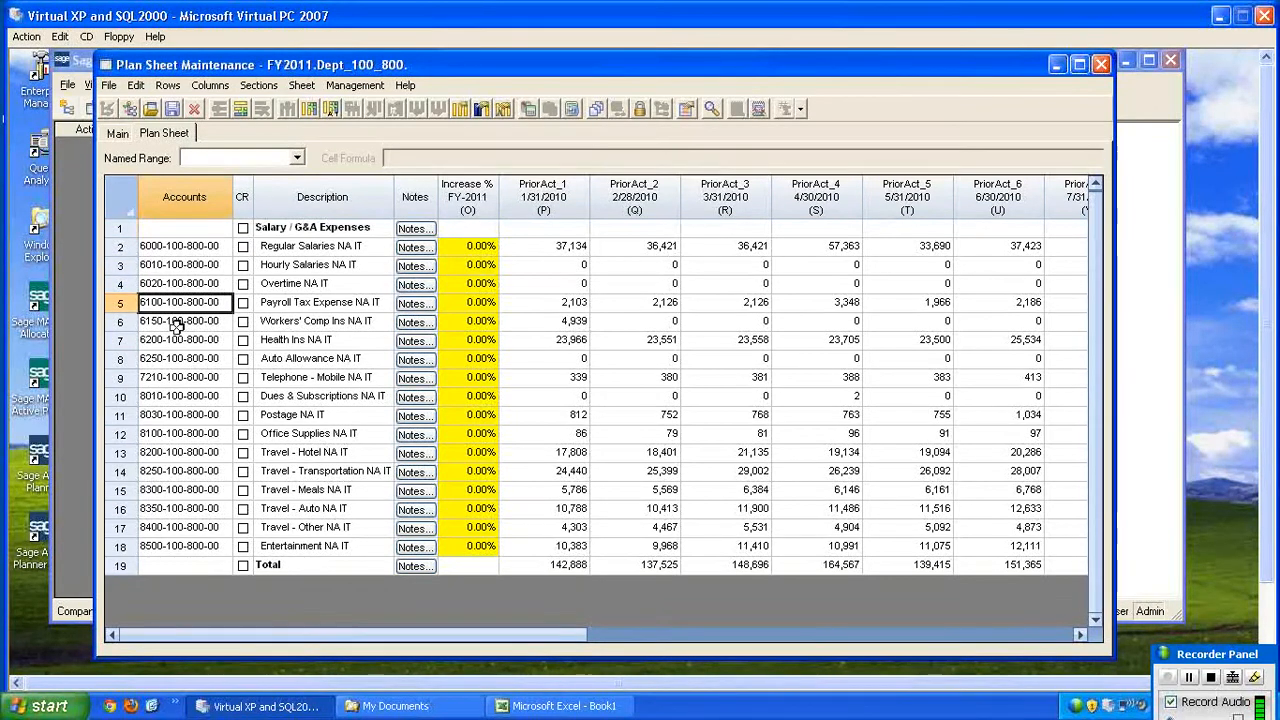
left_click(175, 321)
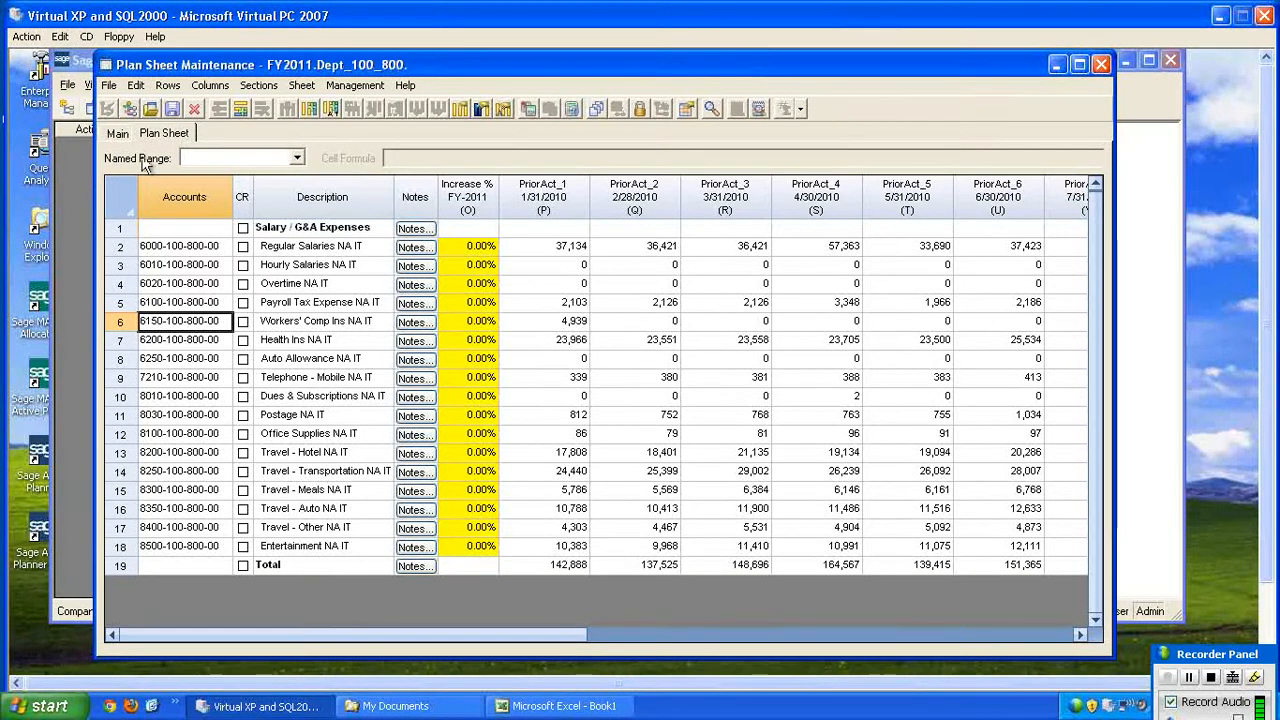
Step: Rename the plan sheet to ITSummary in its main properties and set its description to IT Summary
left_click(117, 133)
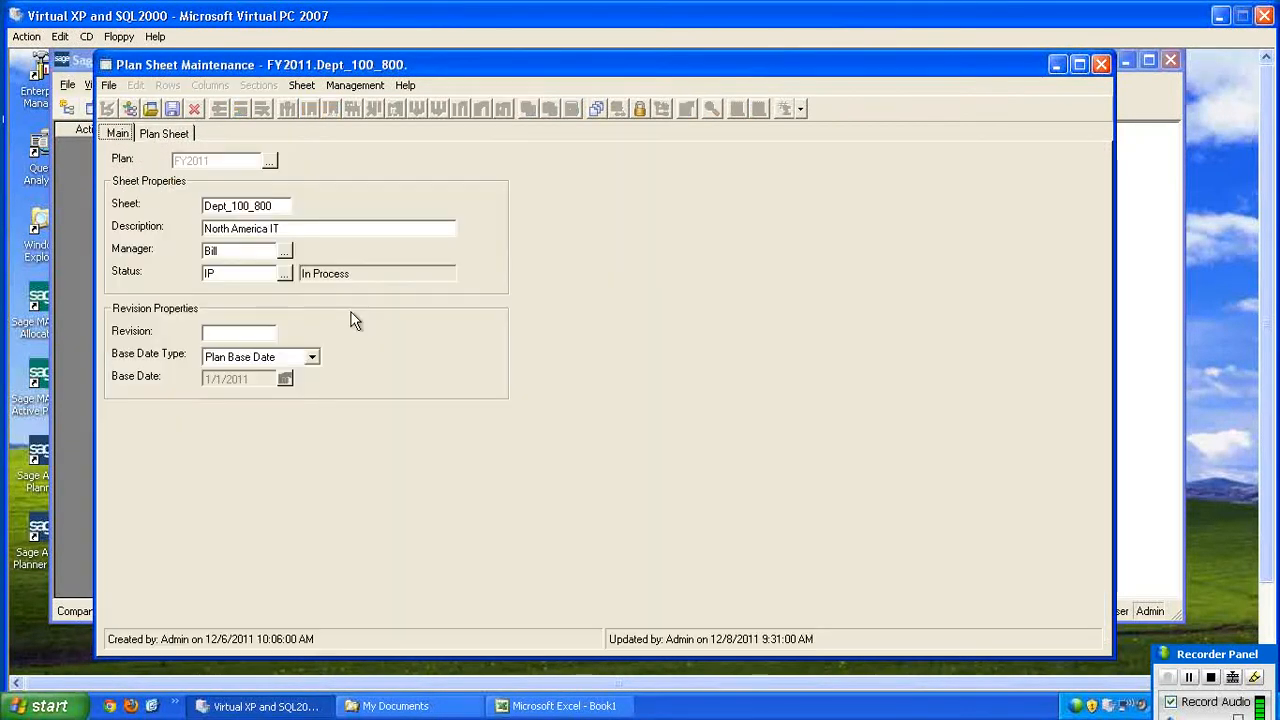
double_click(277, 205)
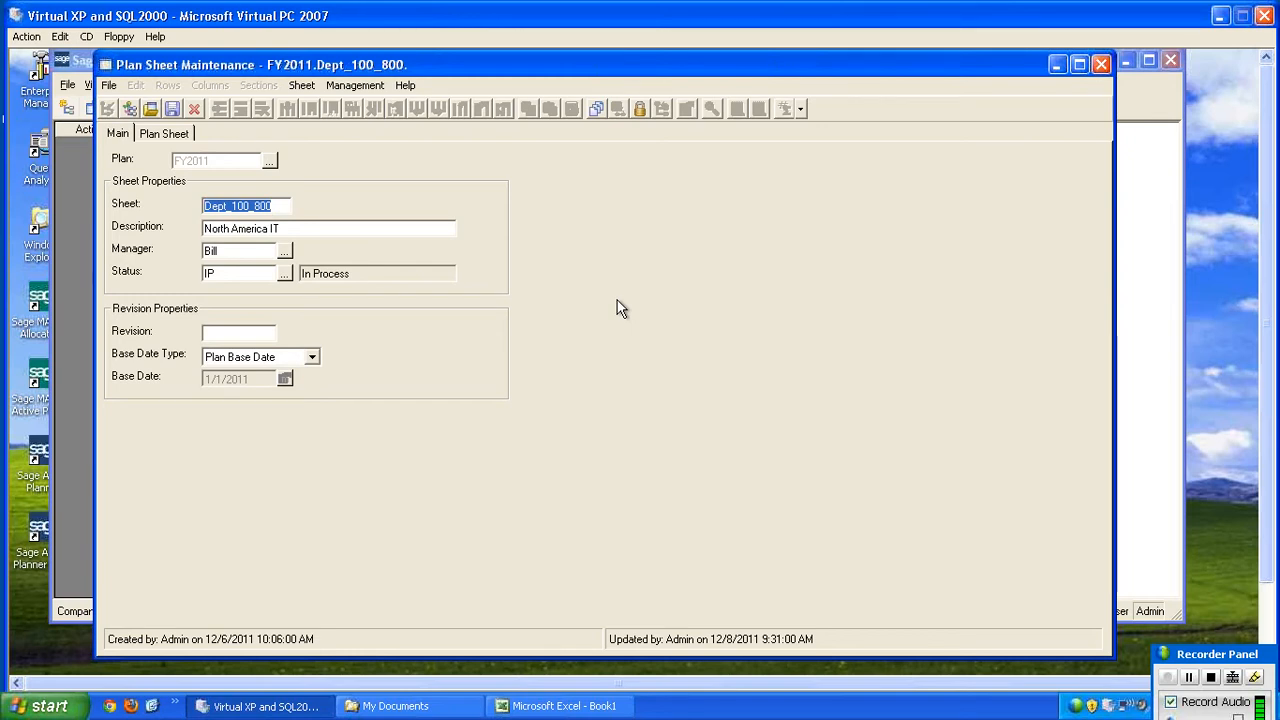
type("ITS")
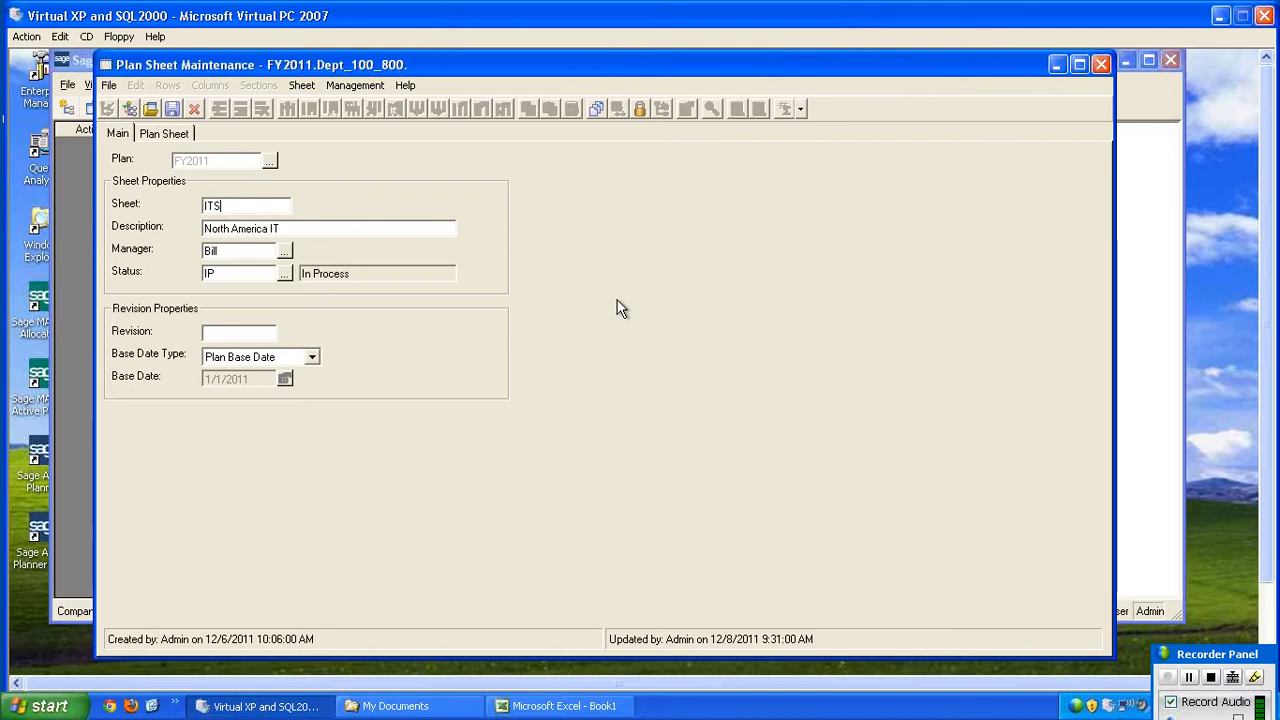
type("ummary")
left_click_drag(275, 208, 152, 209)
key("ctrl+c")
left_click_drag(284, 228, 204, 228)
key("ctrl+v")
left_click(212, 228)
Step: Set the sheet's manager to the user listed directly below Admin and save the ITSummary sheet
left_click(284, 251)
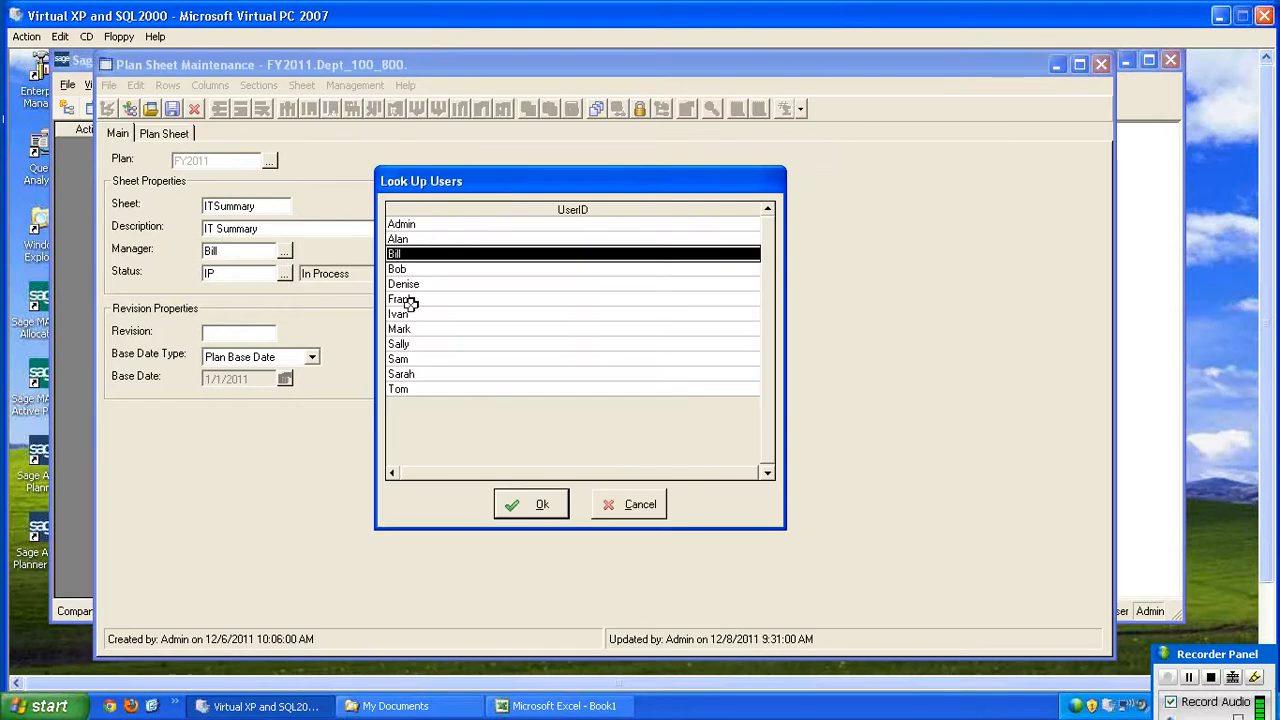
left_click(448, 240)
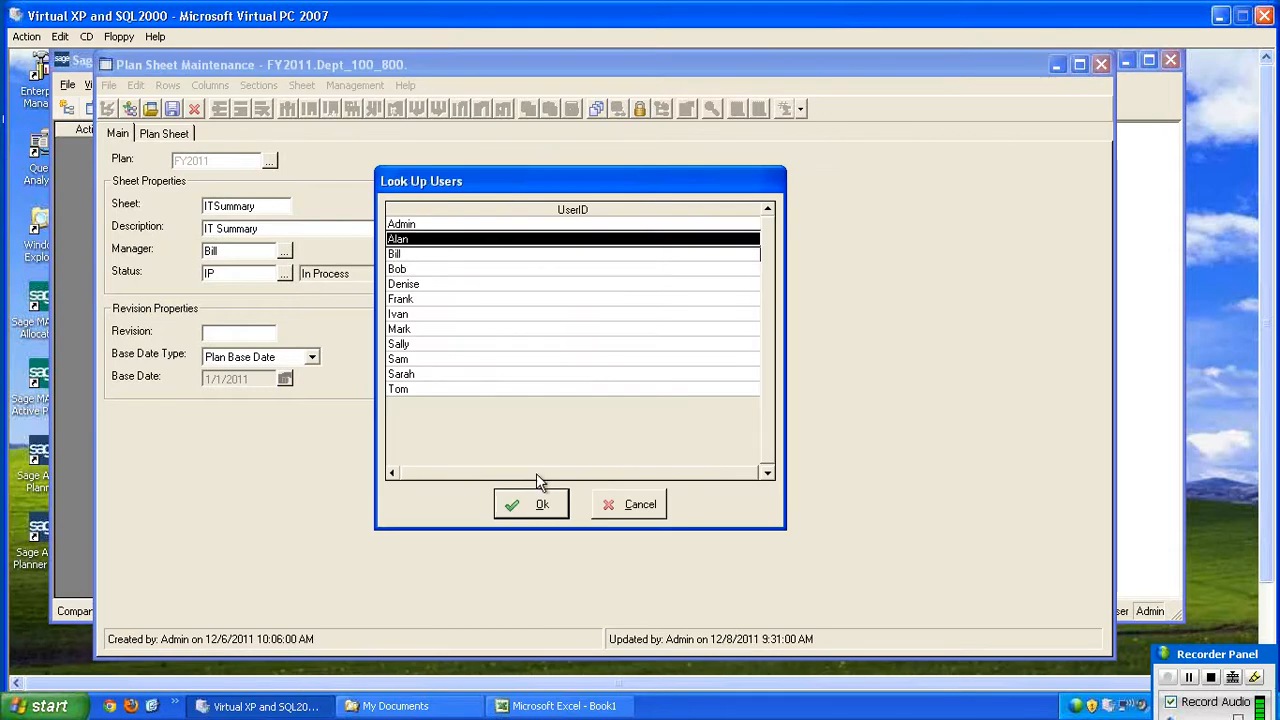
left_click(530, 506)
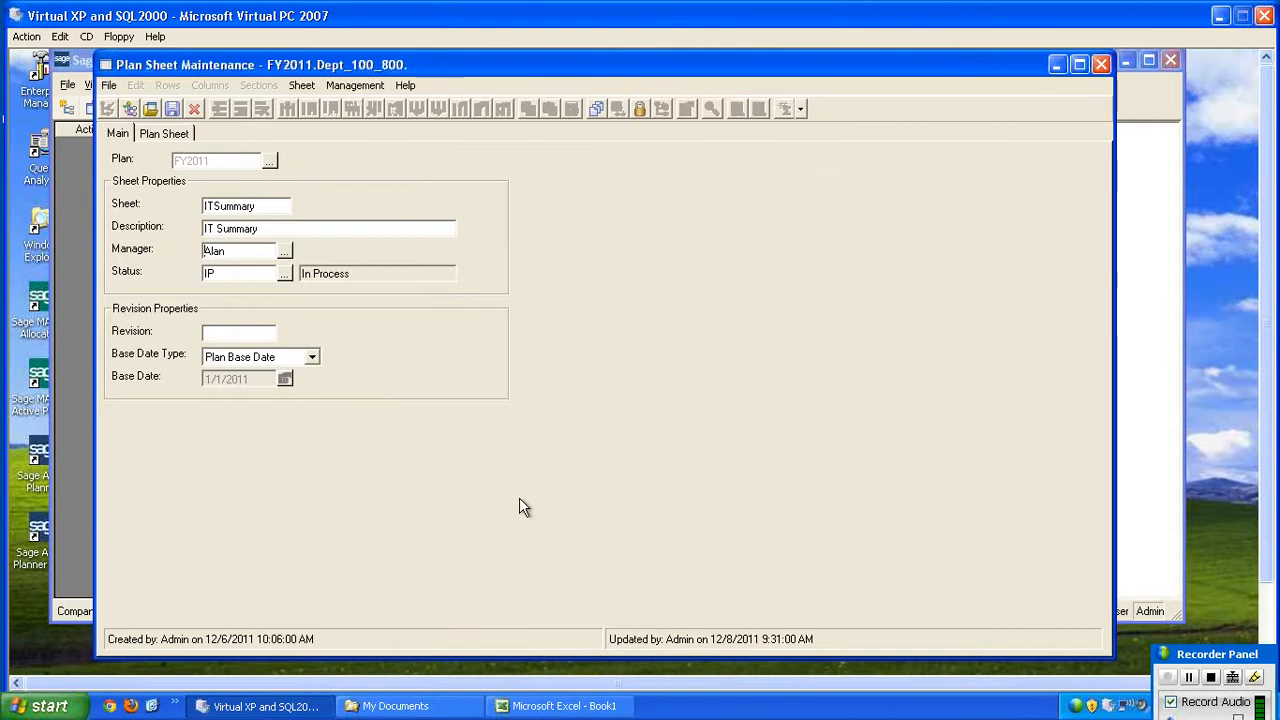
left_click(172, 109)
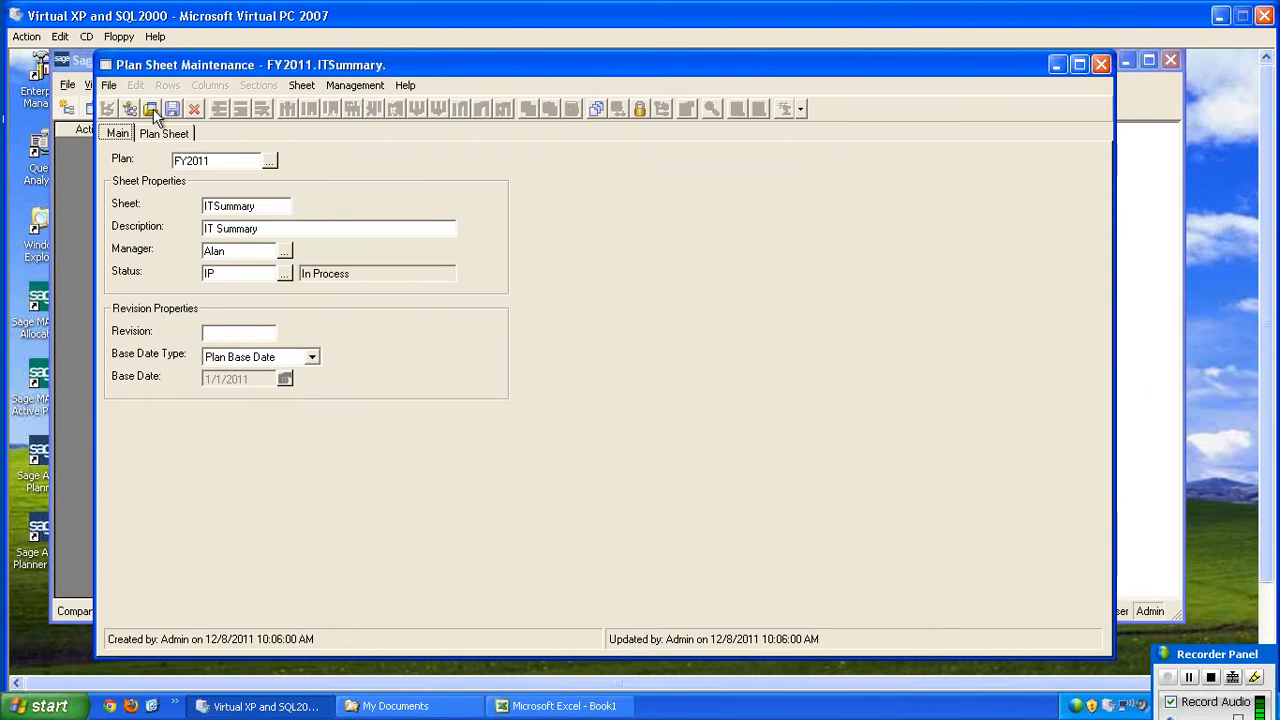
Step: Delete the Increase % column from the ITSummary plan sheet using the Column Manager
left_click(188, 133)
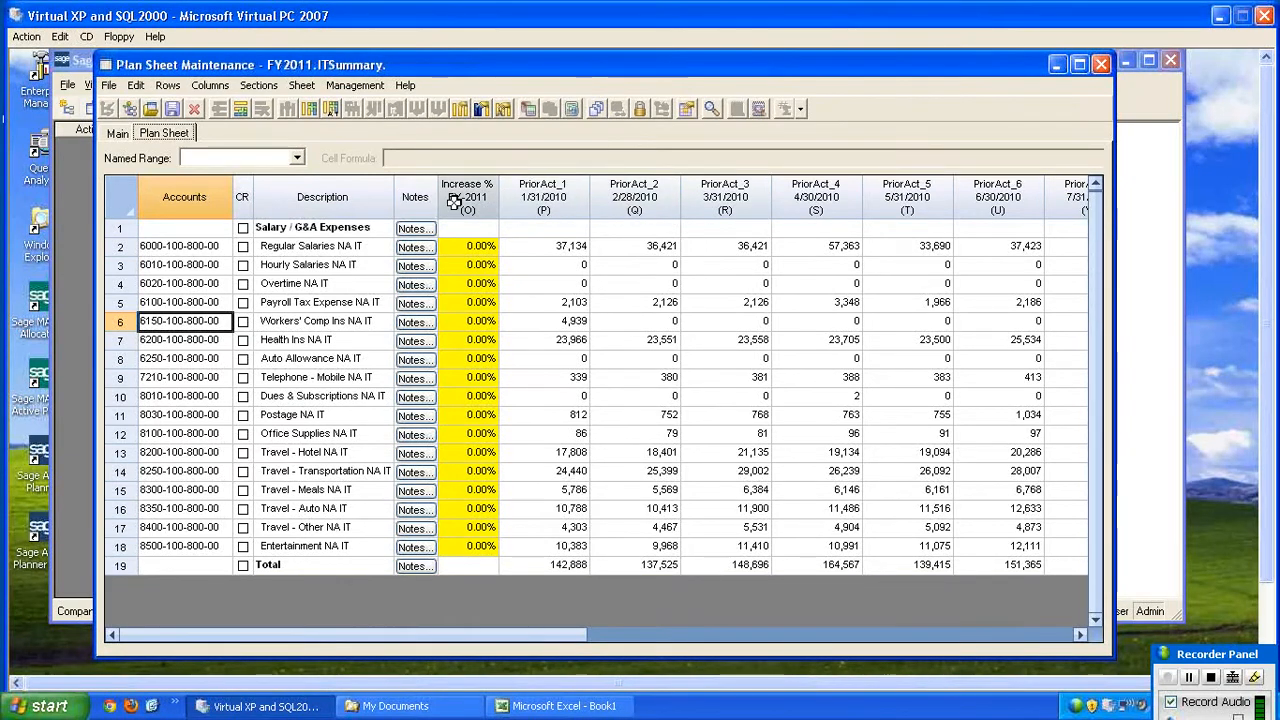
left_click(470, 192)
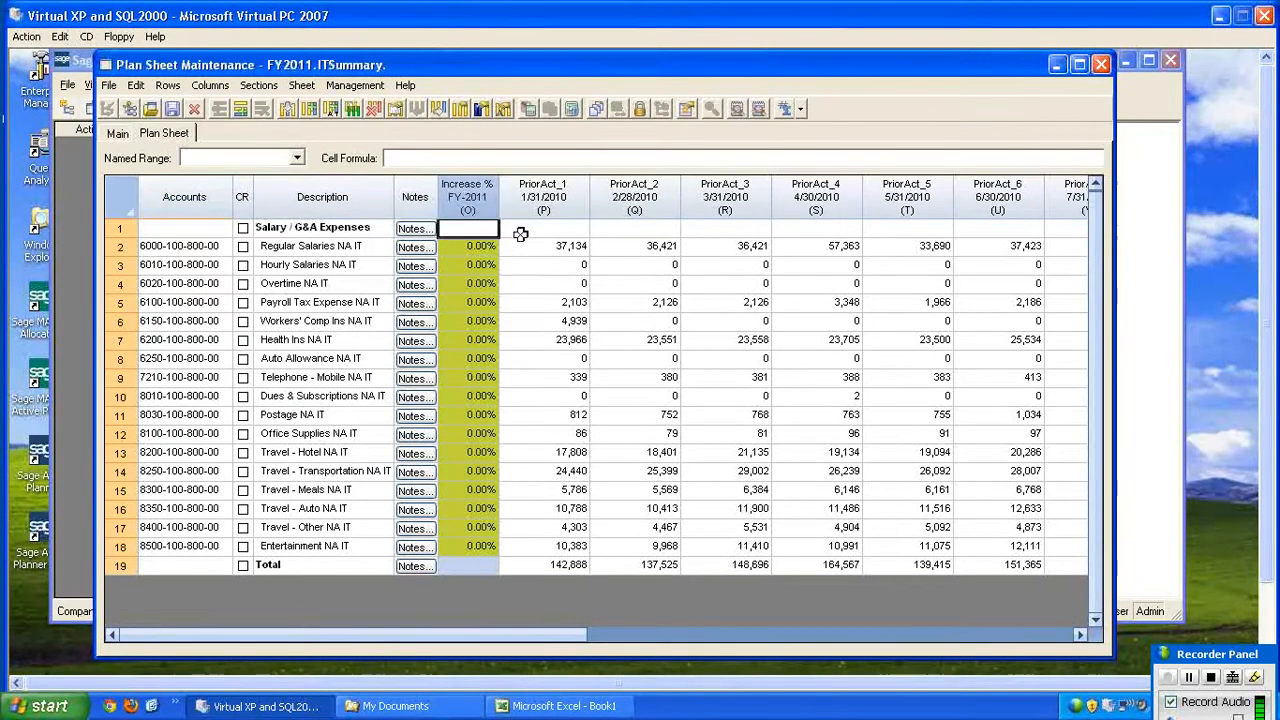
left_click(459, 111)
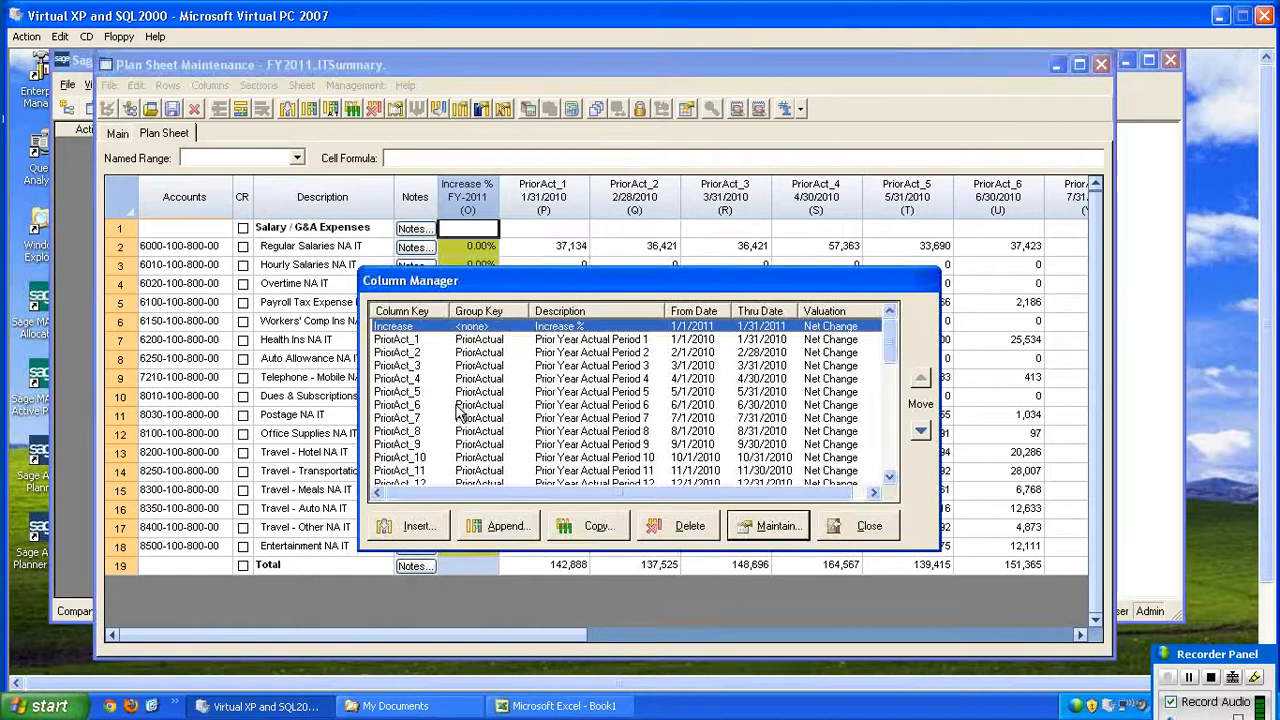
left_click(680, 530)
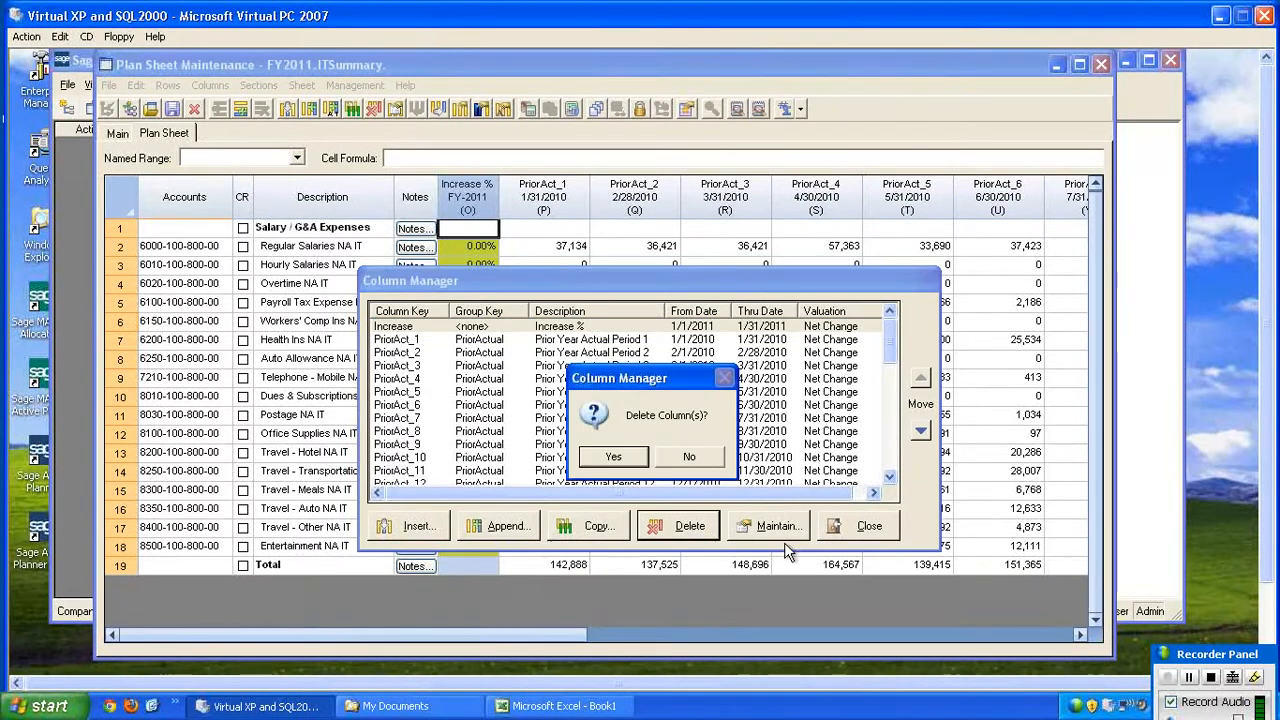
left_click(606, 456)
left_click(932, 450)
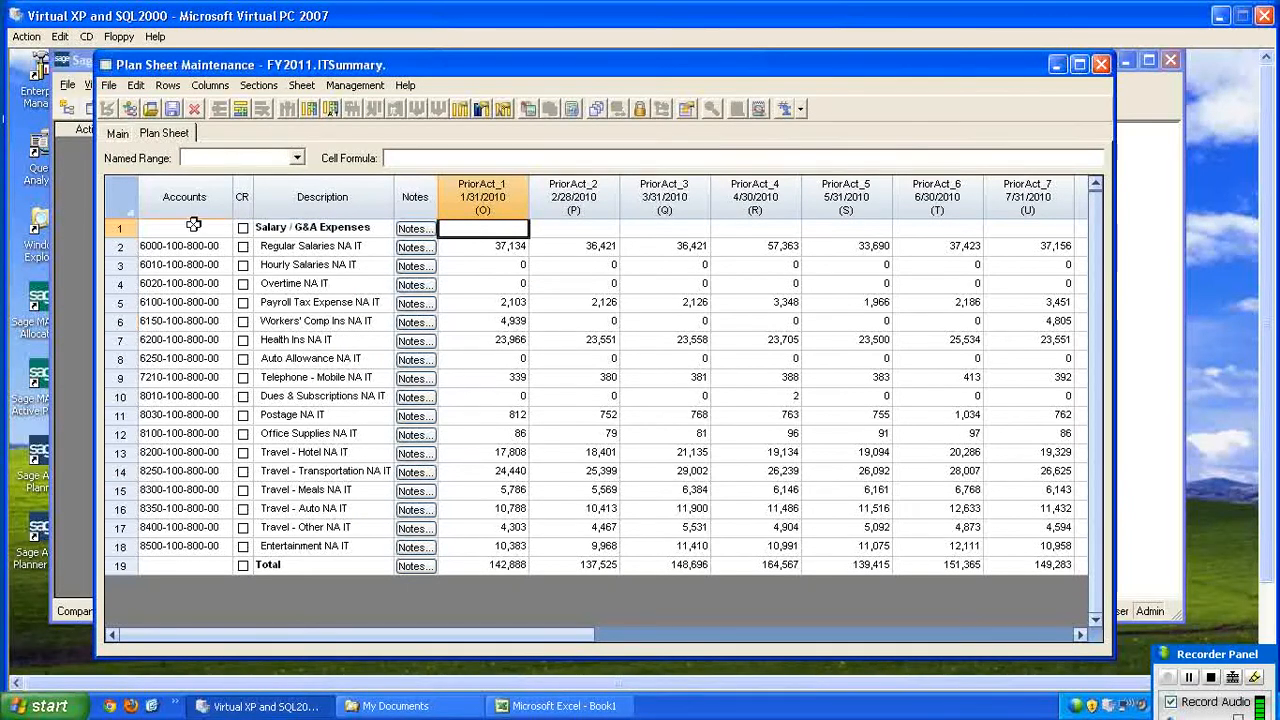
left_click(168, 247)
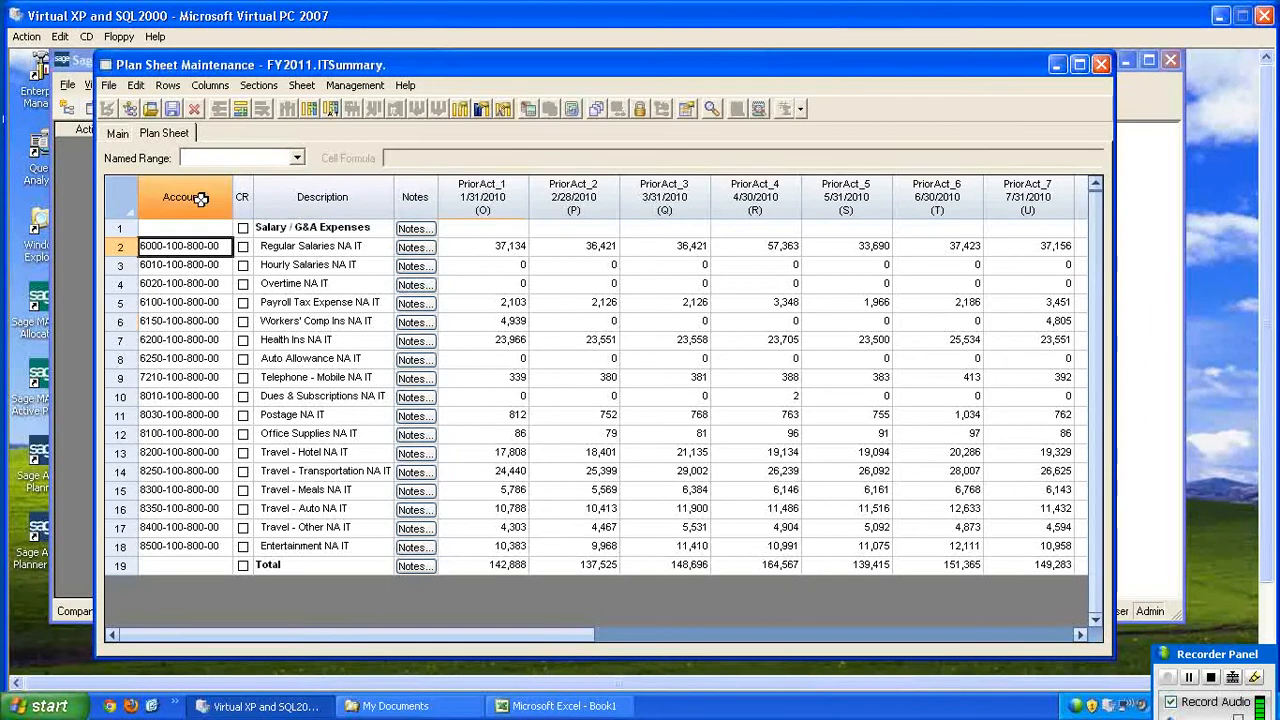
left_click(180, 265)
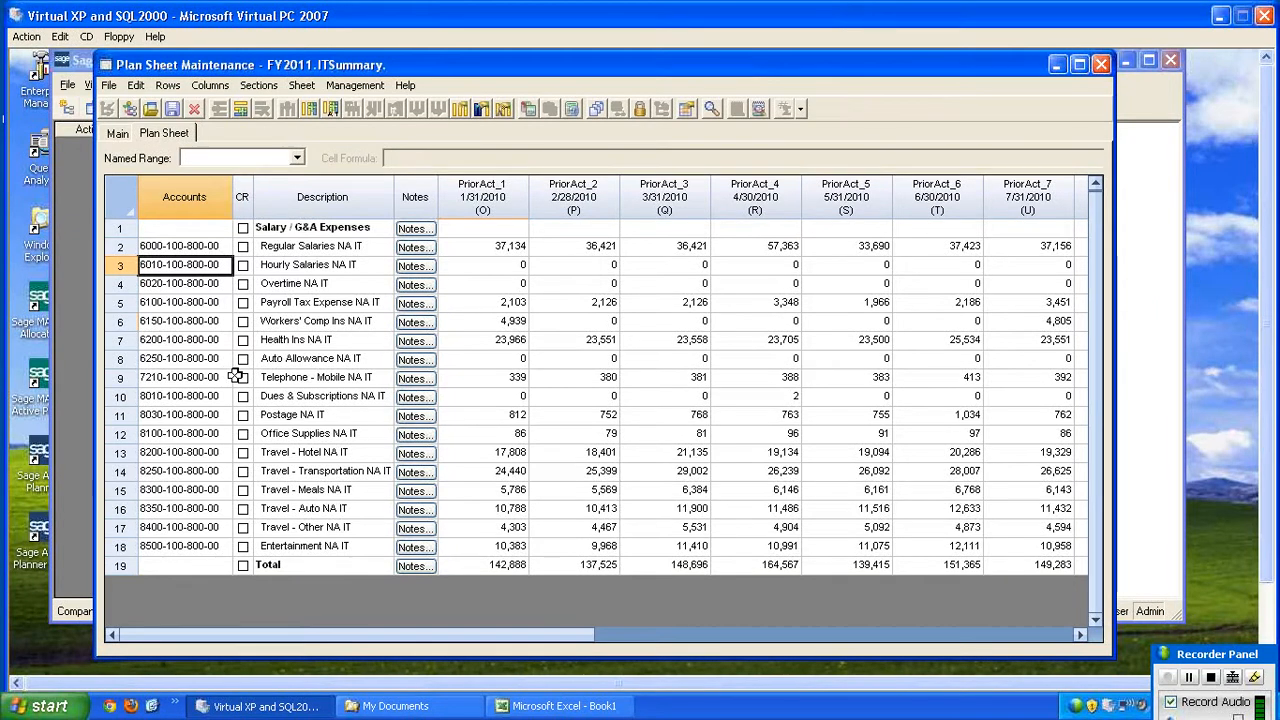
left_click(322, 248)
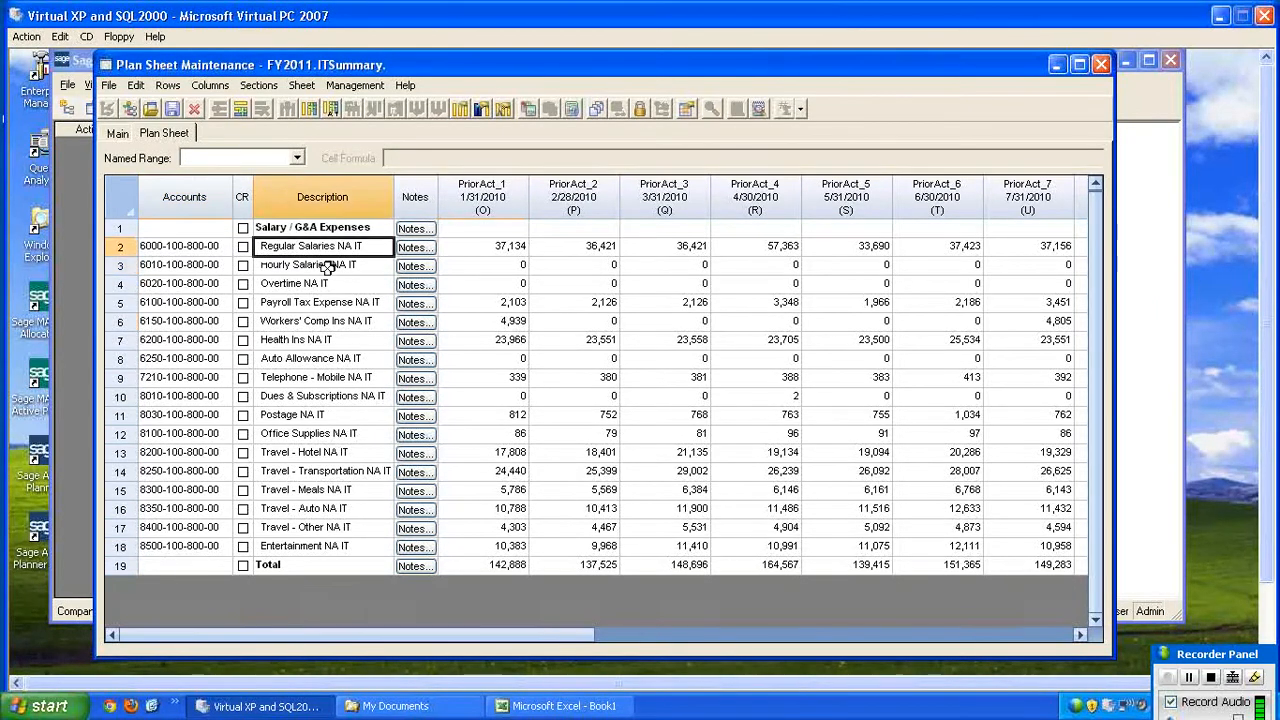
left_click(328, 268)
left_click(322, 288)
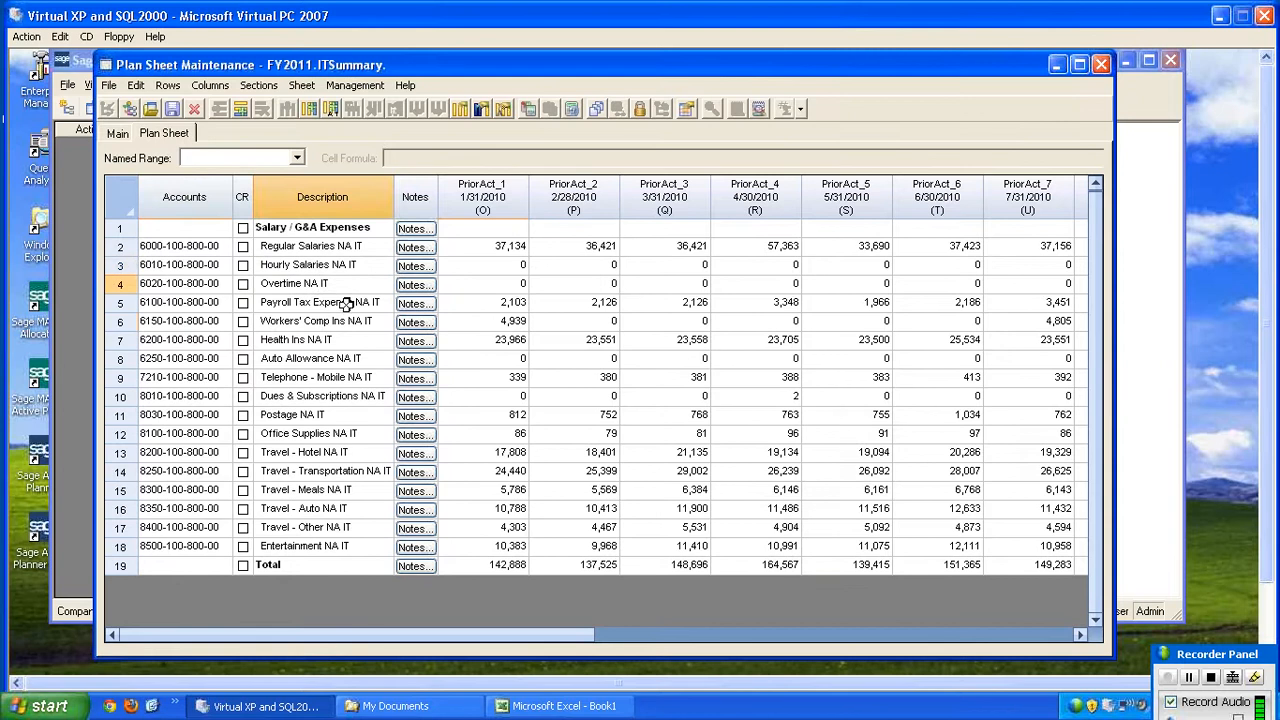
left_click(345, 303)
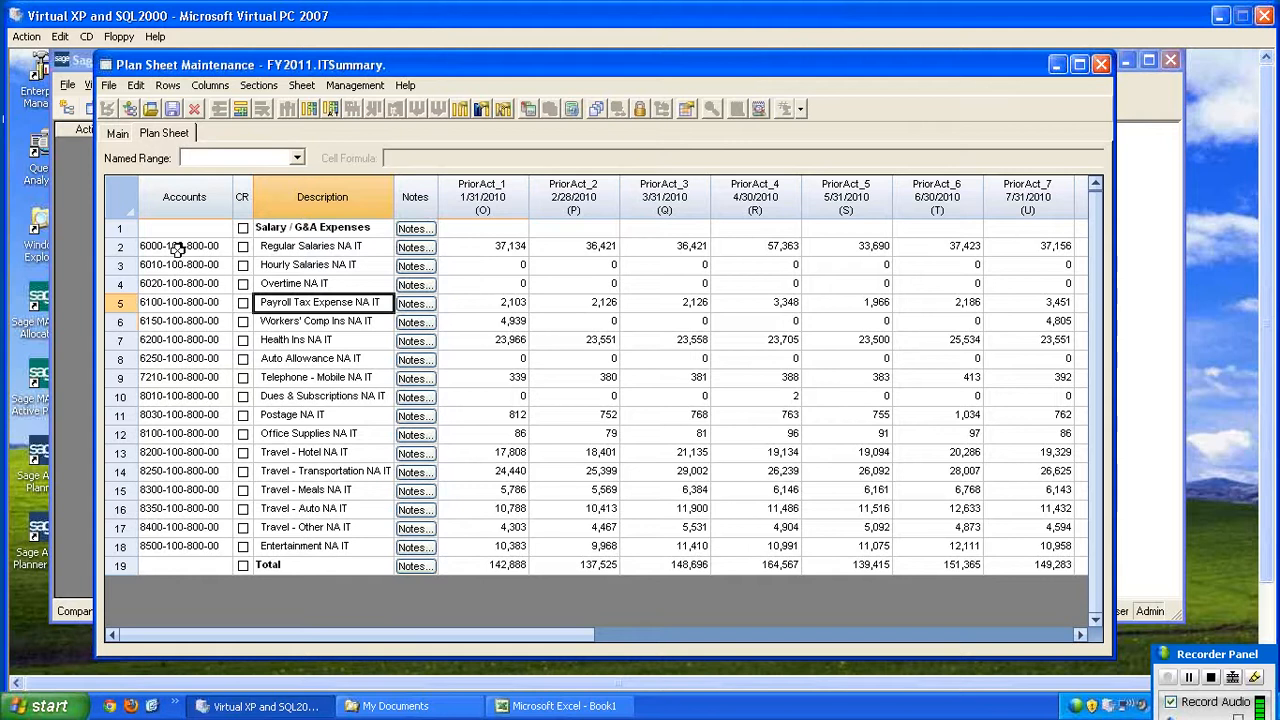
Step: Copy the accounts and descriptions from rows 2 to 18 into Excel's Book1 starting at cell A1, and widen column A
left_click_drag(177, 247, 301, 553)
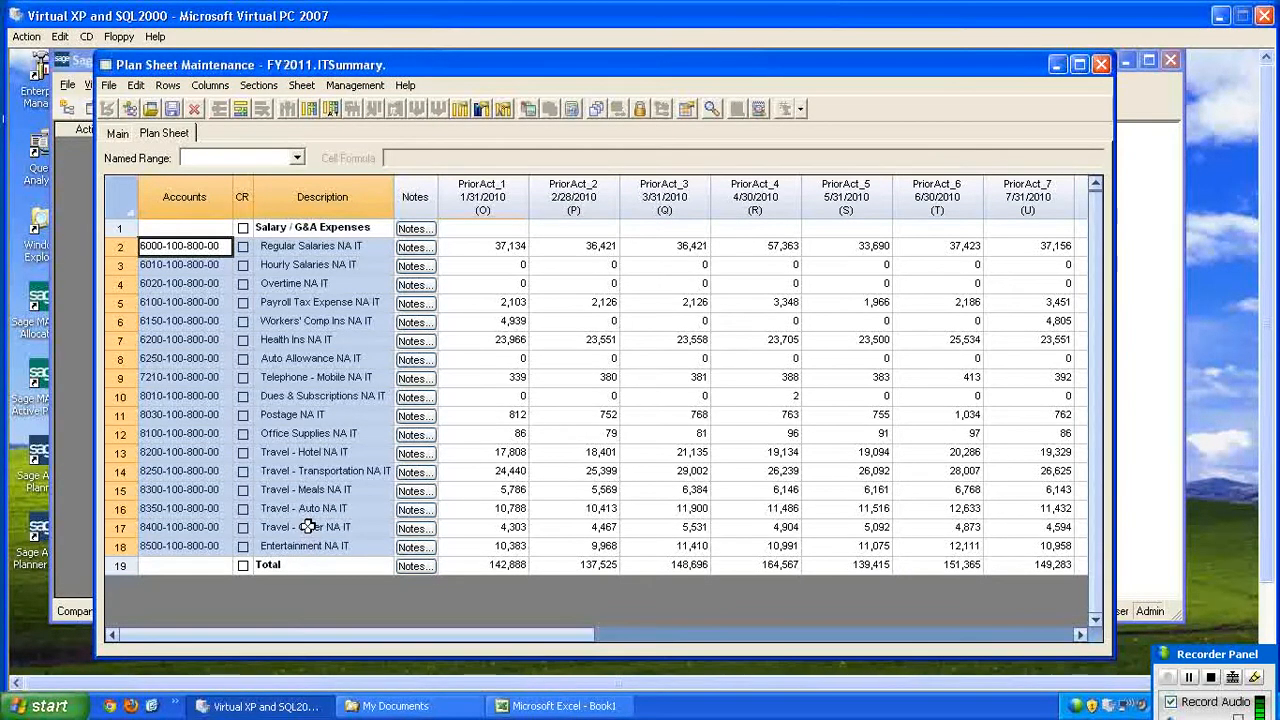
left_click(545, 706)
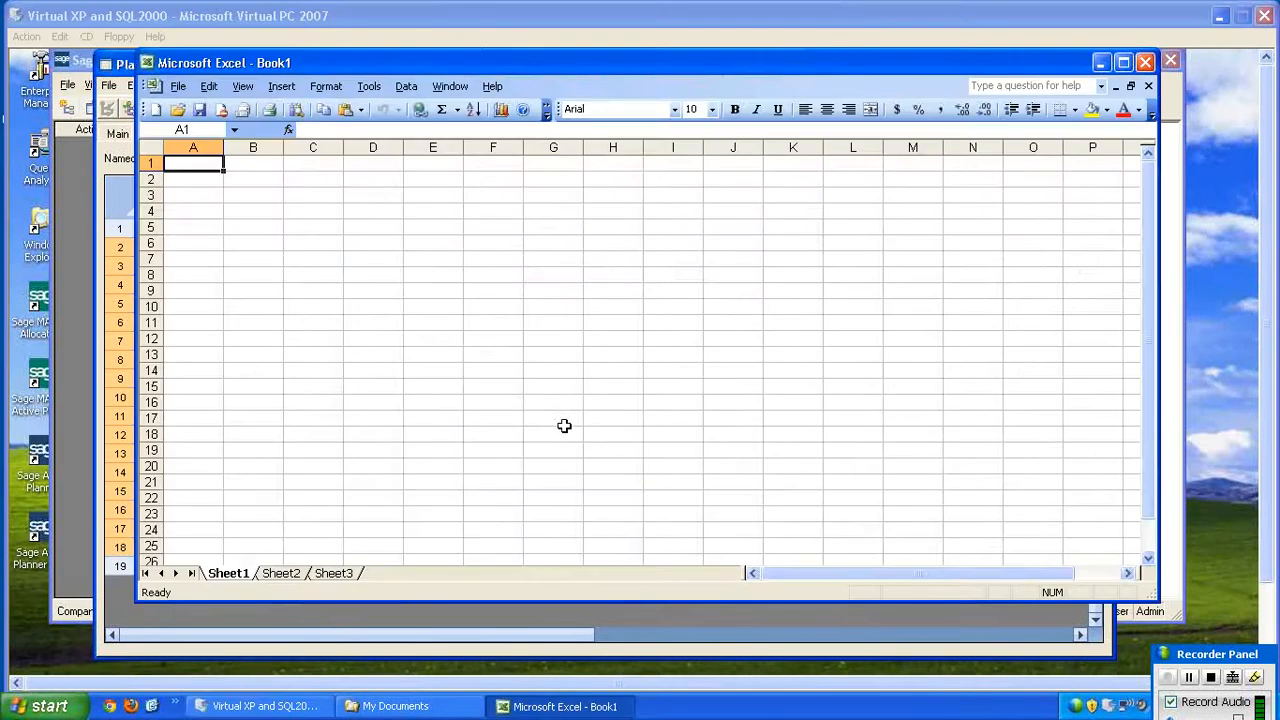
key("ctrl+v")
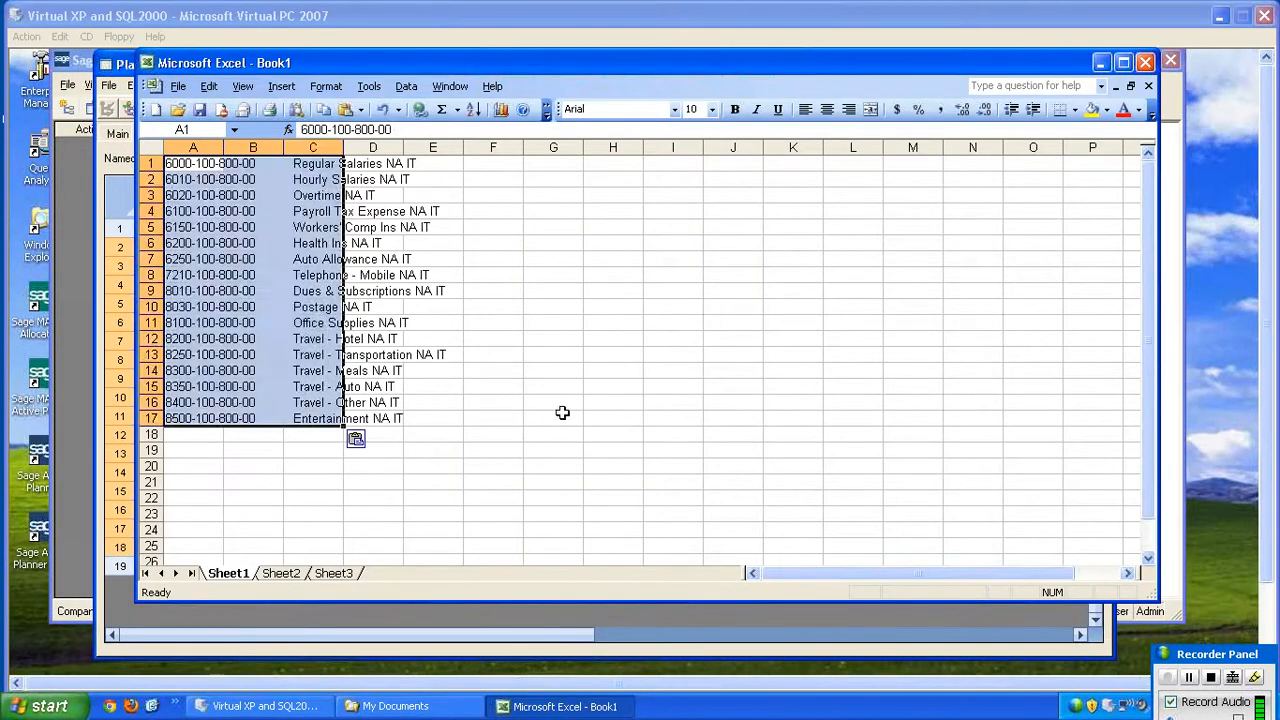
left_click(263, 167)
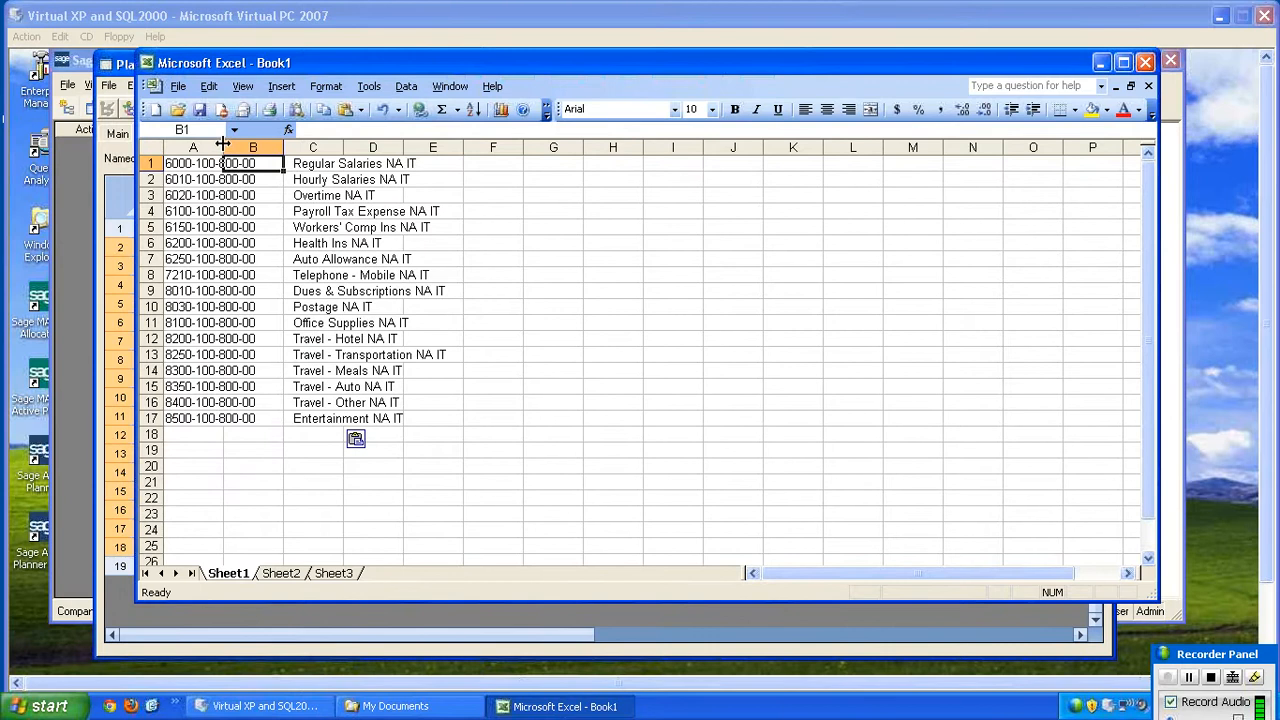
left_click_drag(223, 145, 273, 145)
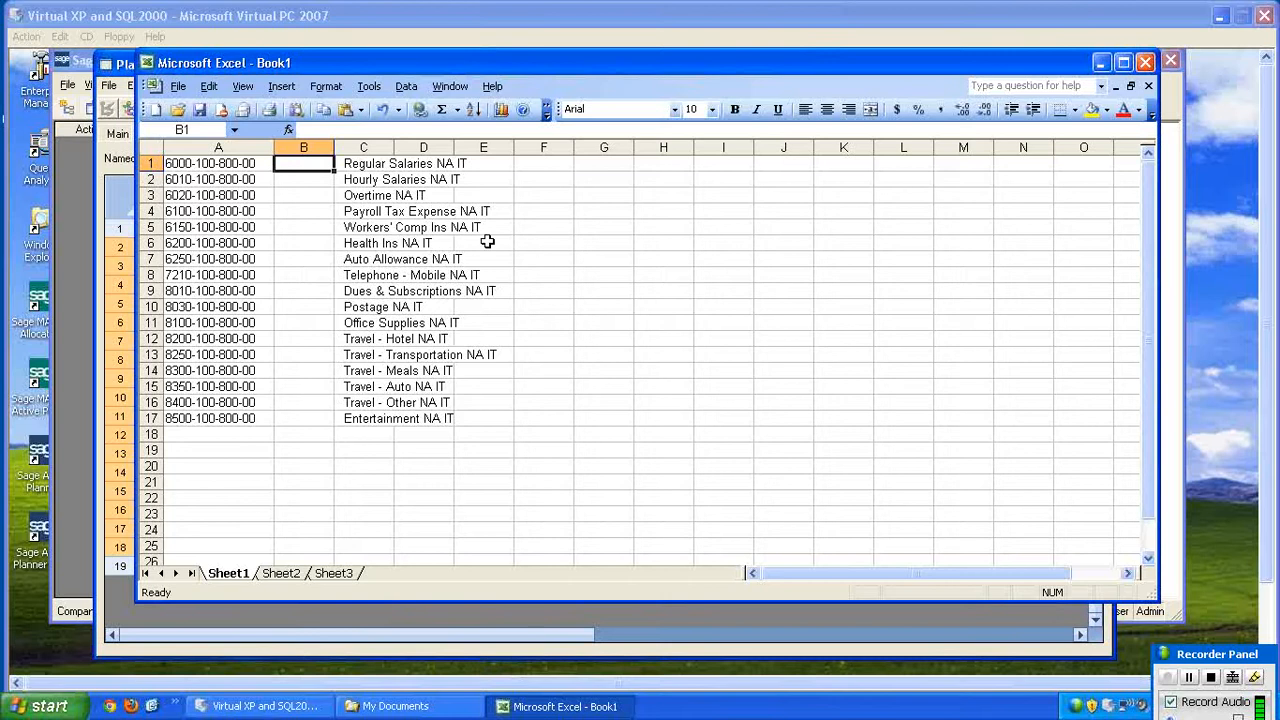
Step: Remove the text -100-800-00 from all account codes in A1:A17 by replacing it with nothing
left_click_drag(218, 163, 184, 418)
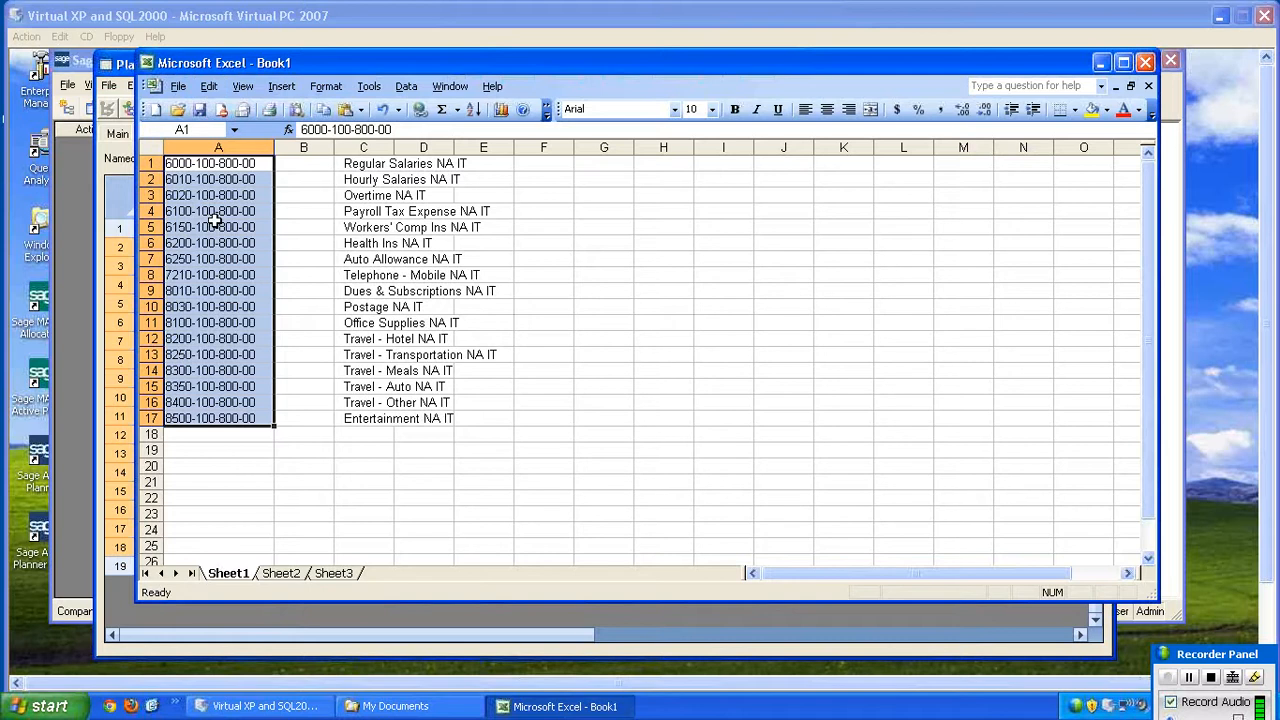
key("ctrl+f")
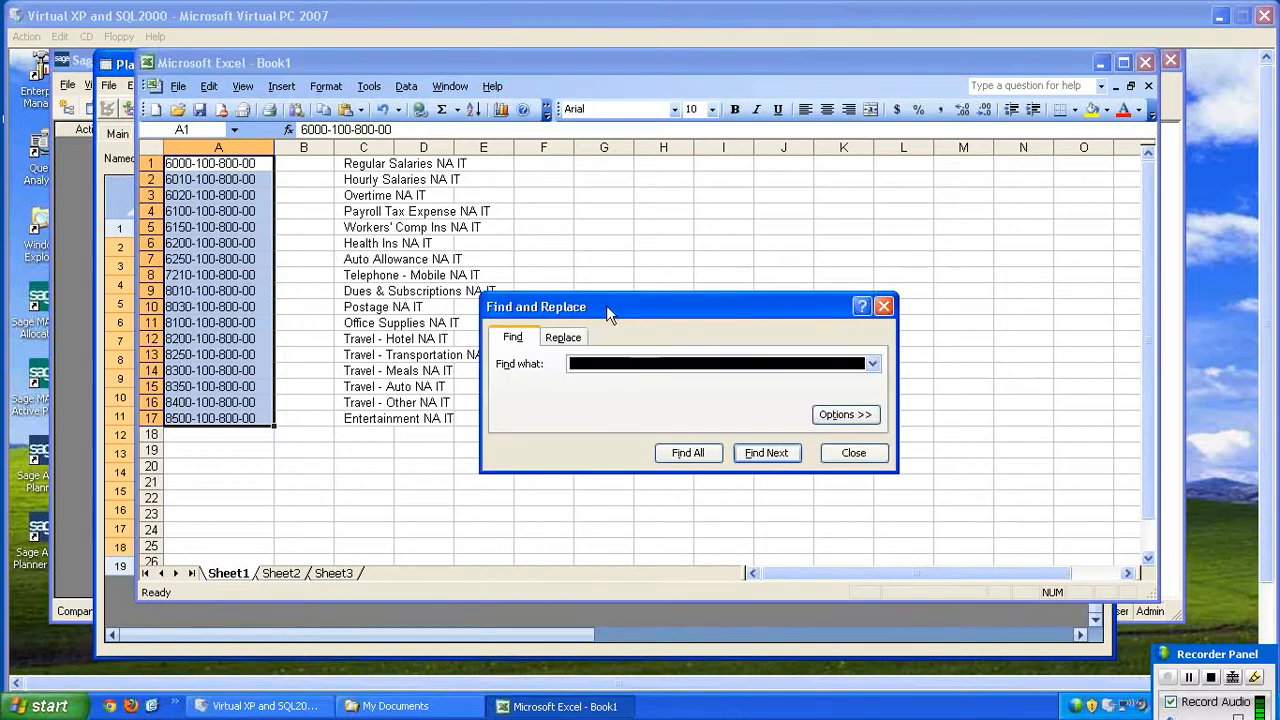
left_click(582, 364)
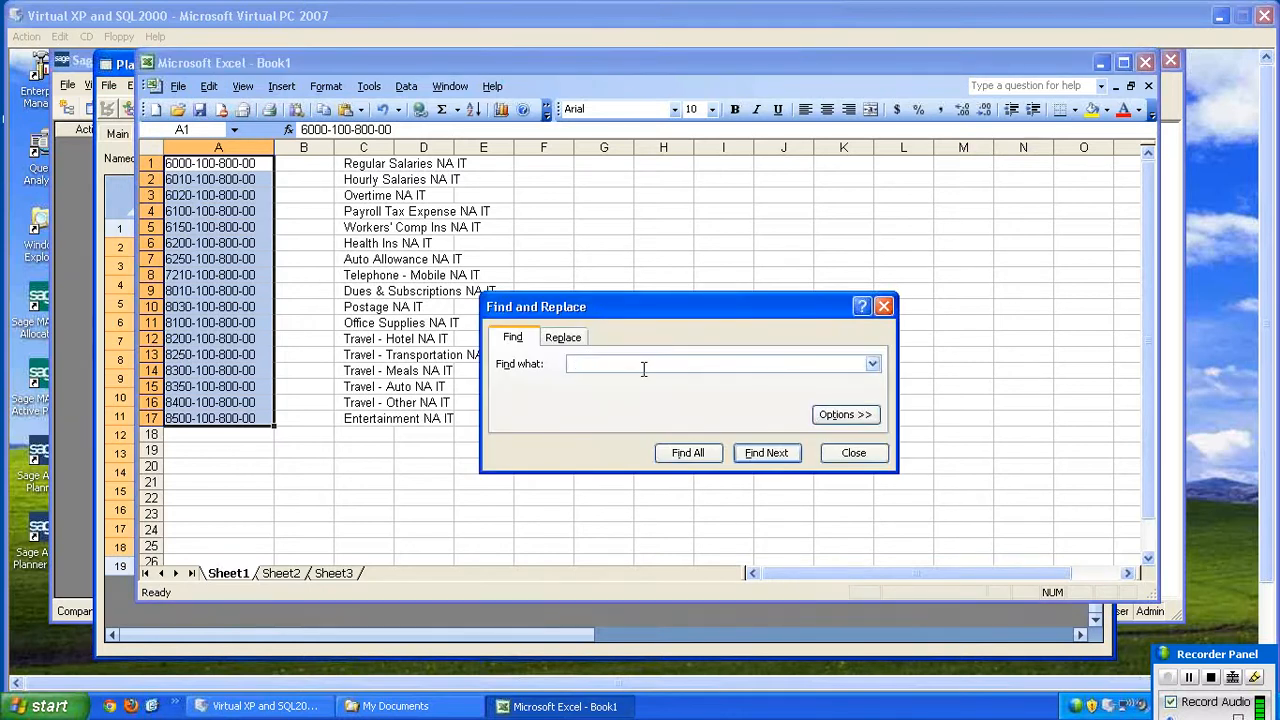
left_click_drag(641, 365, 551, 364)
key("Delete")
type("-100-800-00")
left_click(574, 340)
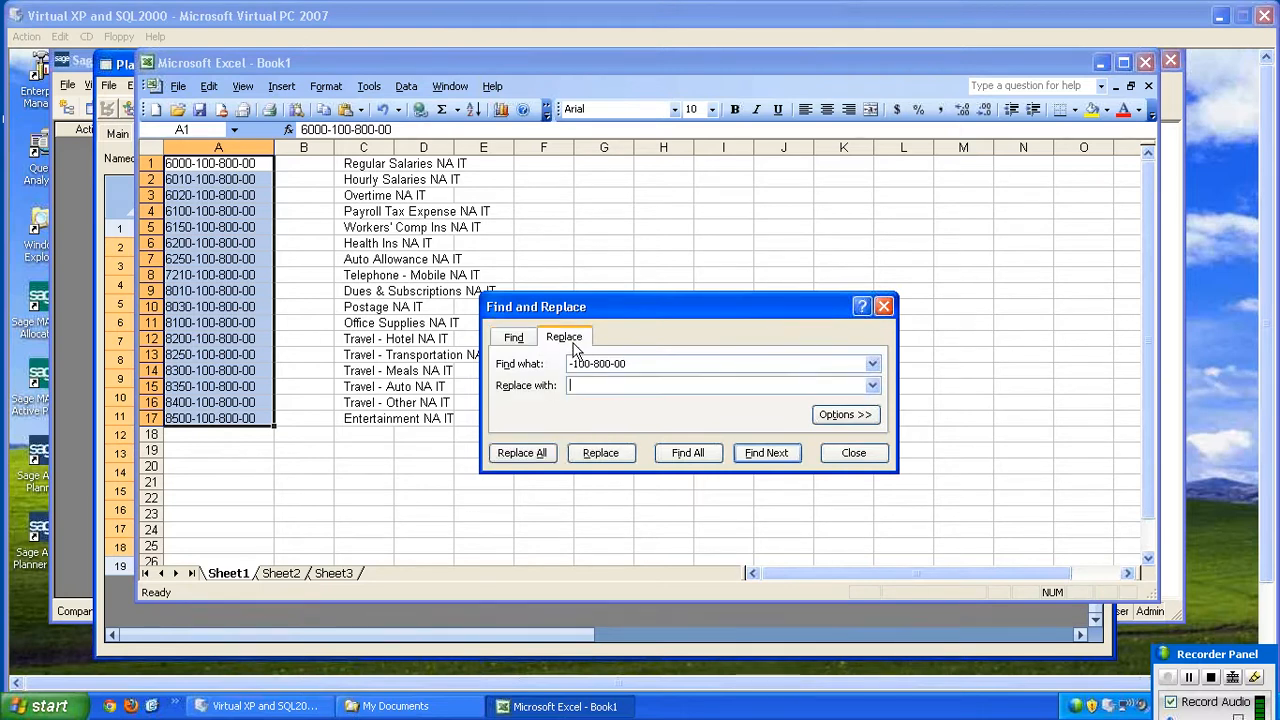
left_click(533, 455)
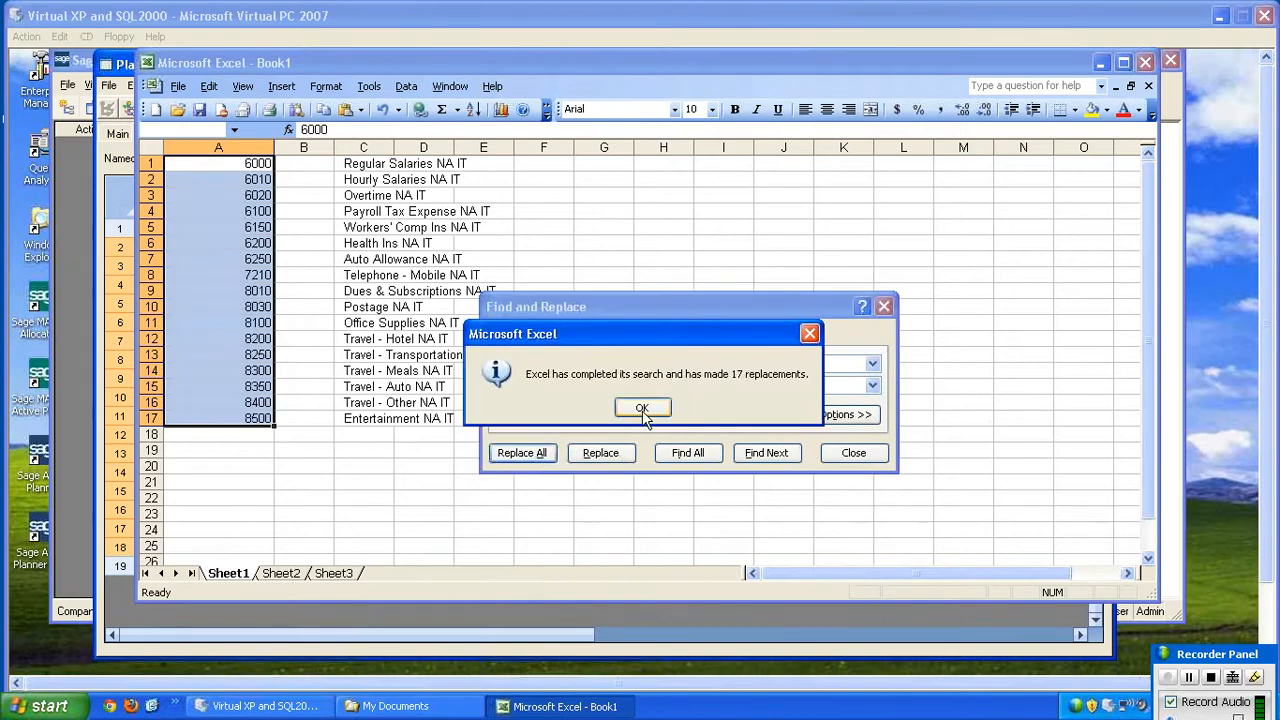
left_click(640, 410)
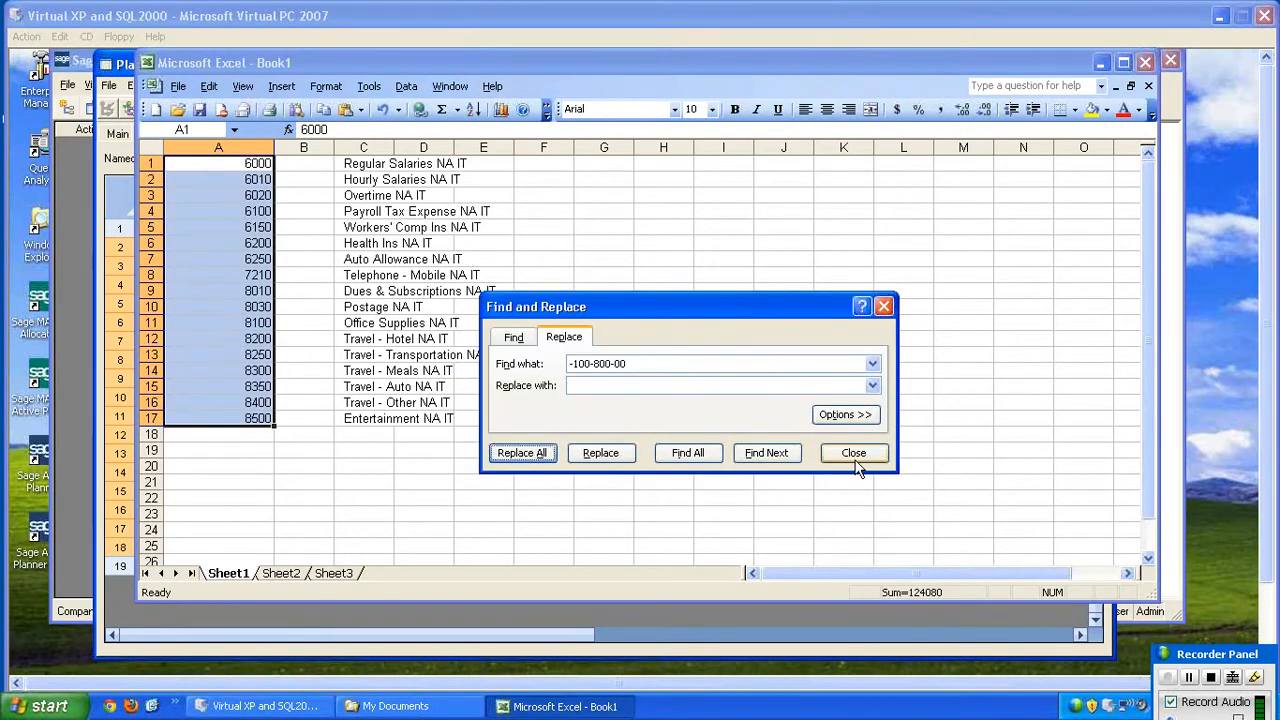
Step: Copy the shortened account codes from A1:A17 in Excel over the Accounts in rows 2 to 18 of the ITSummary plan sheet
left_click(858, 455)
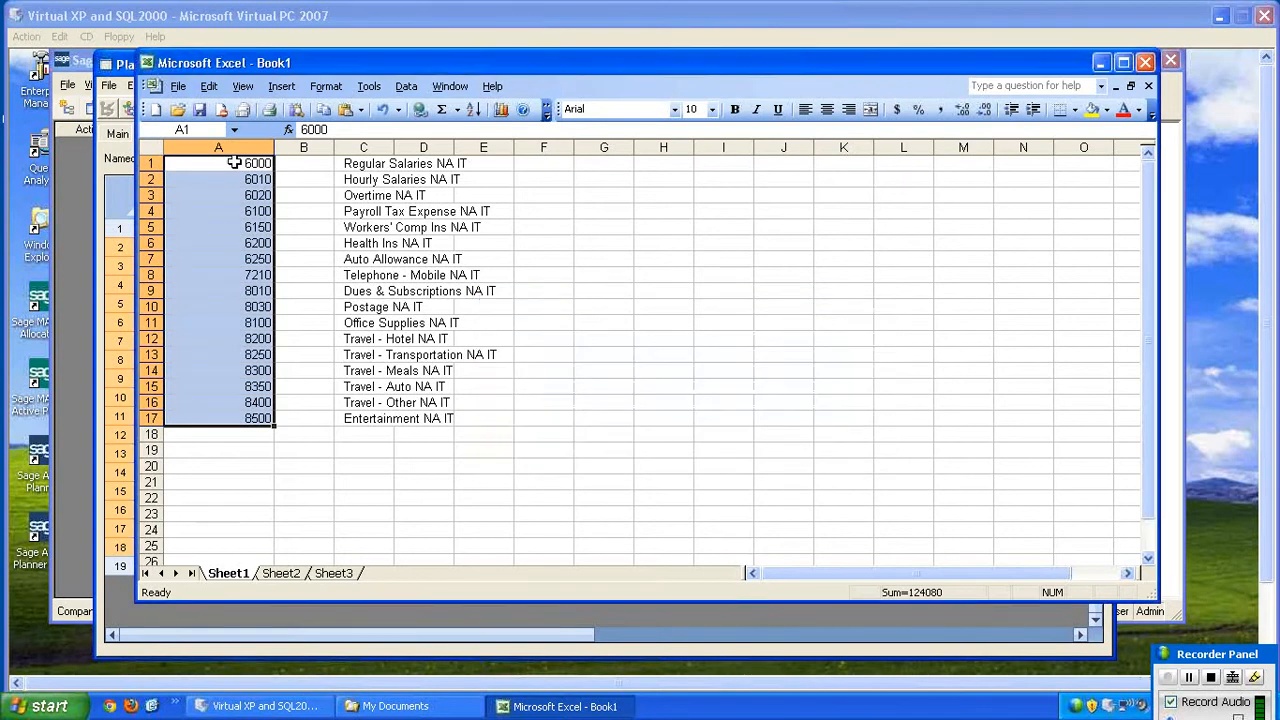
key("ctrl+c")
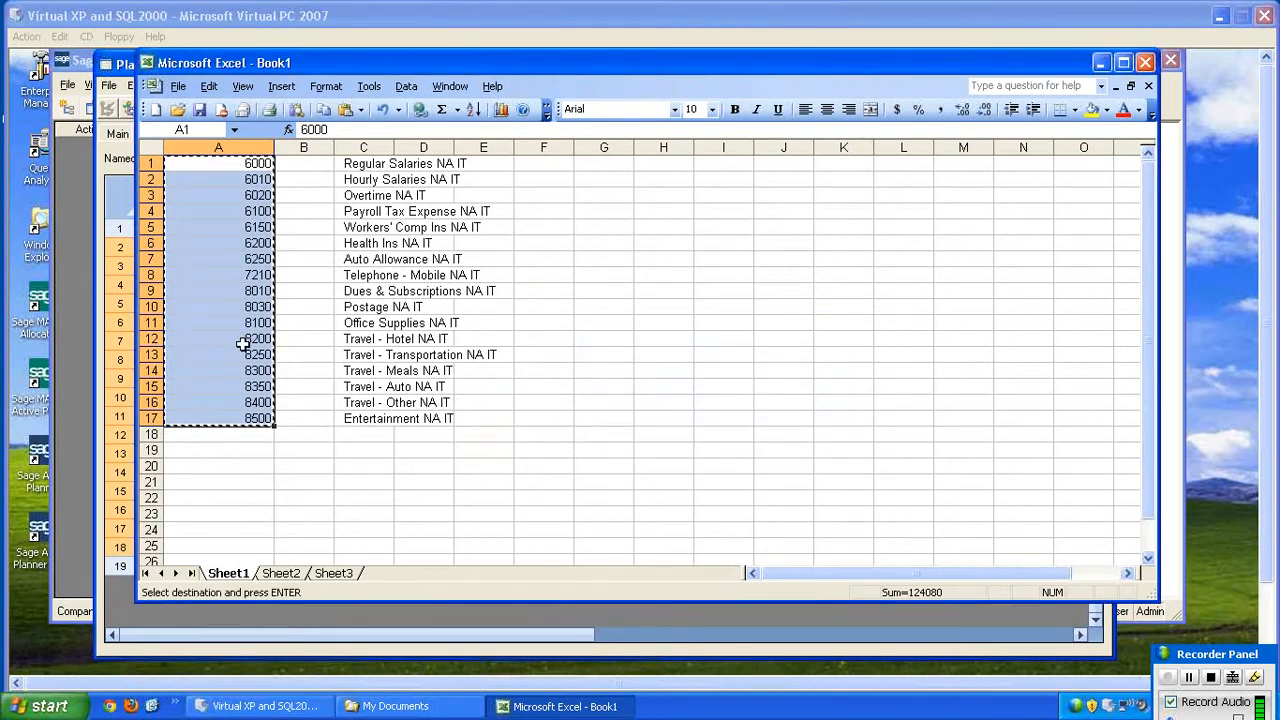
left_click(303, 706)
left_click(187, 252)
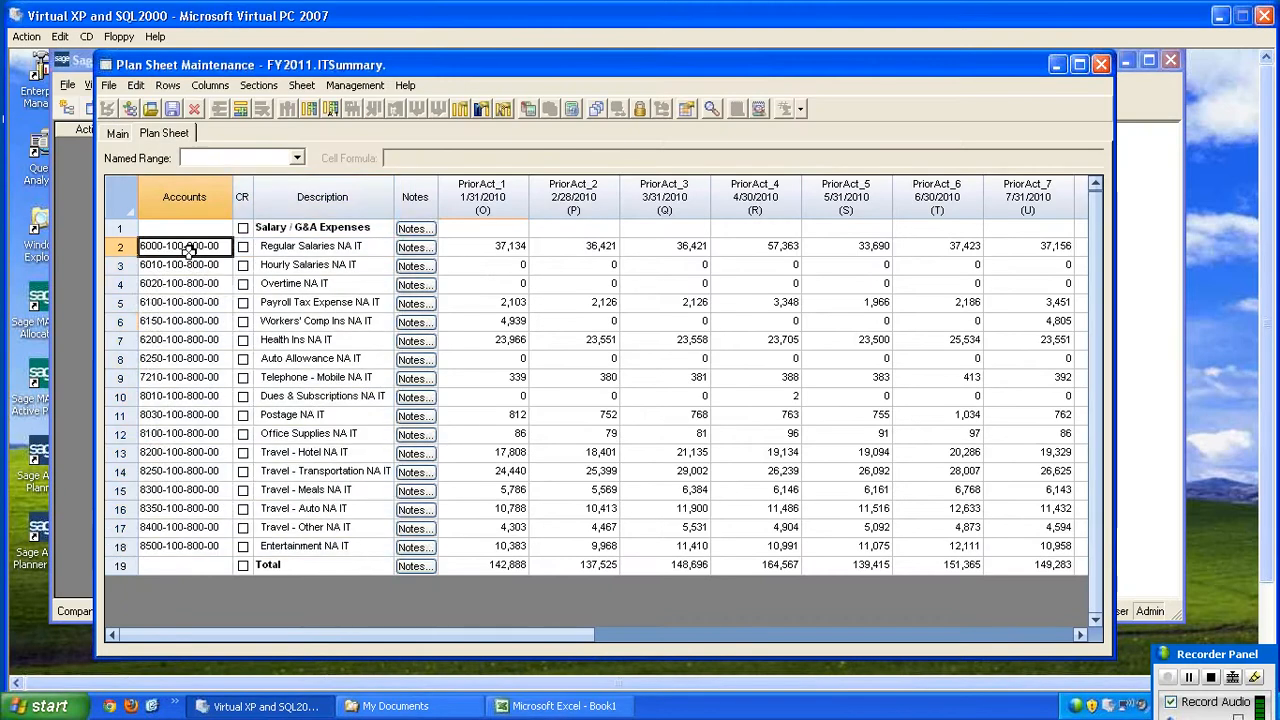
left_click_drag(187, 247, 191, 546)
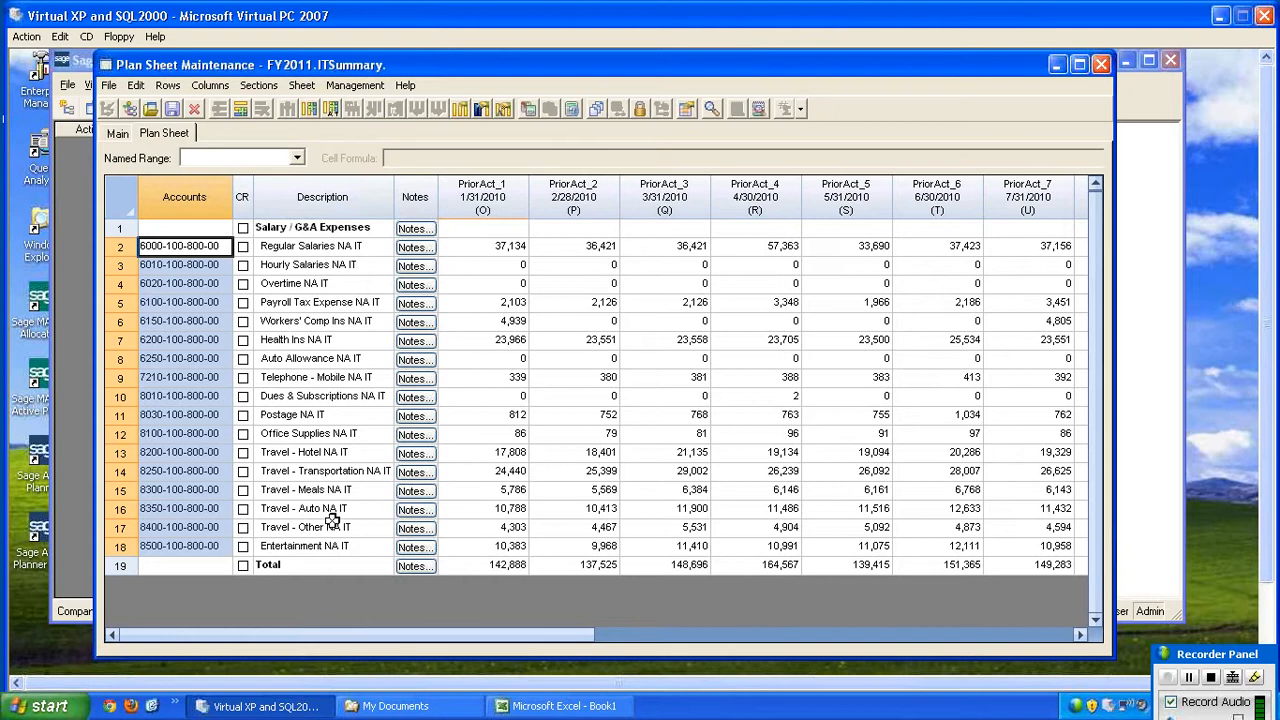
left_click(560, 706)
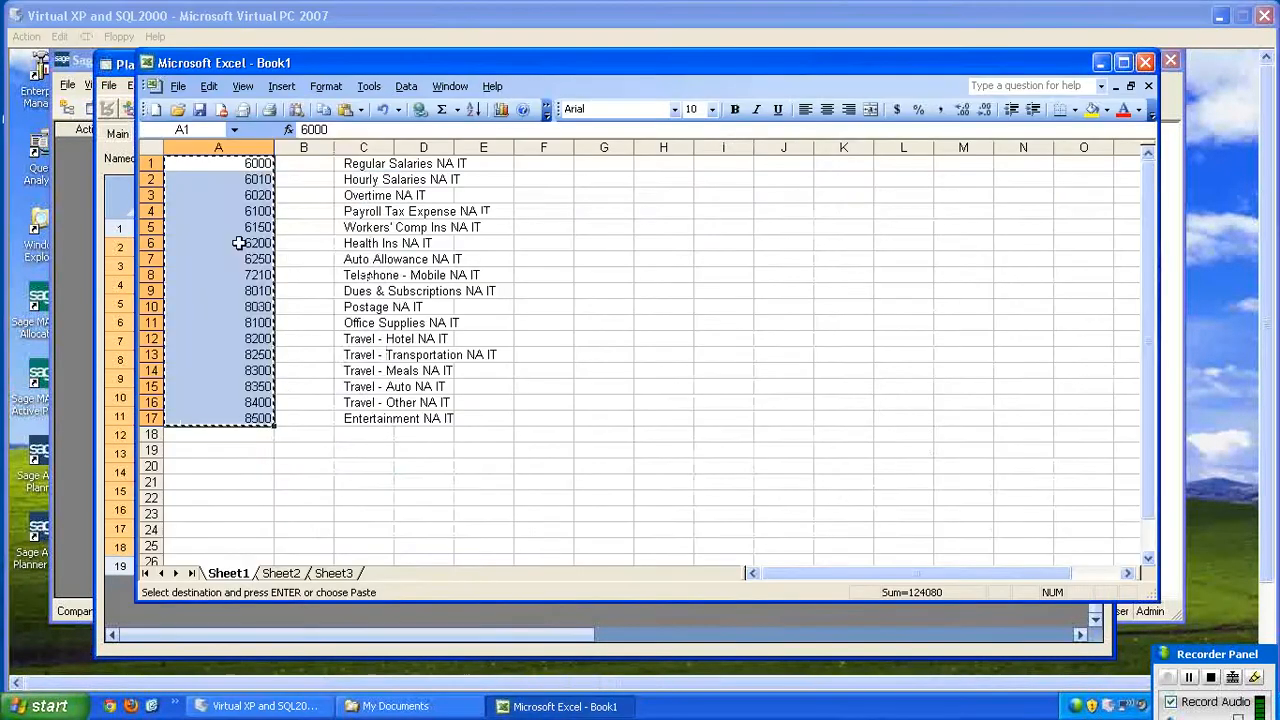
right_click(229, 168)
left_click(266, 201)
left_click(270, 706)
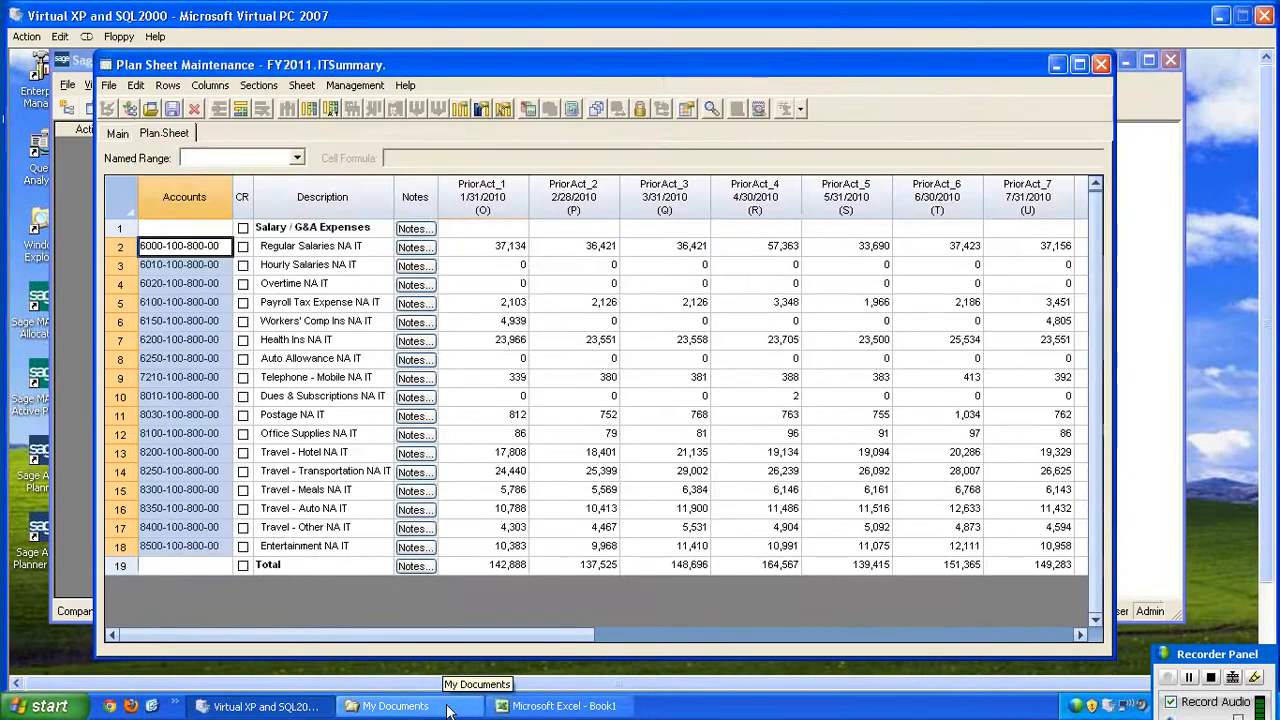
key("ctrl+v")
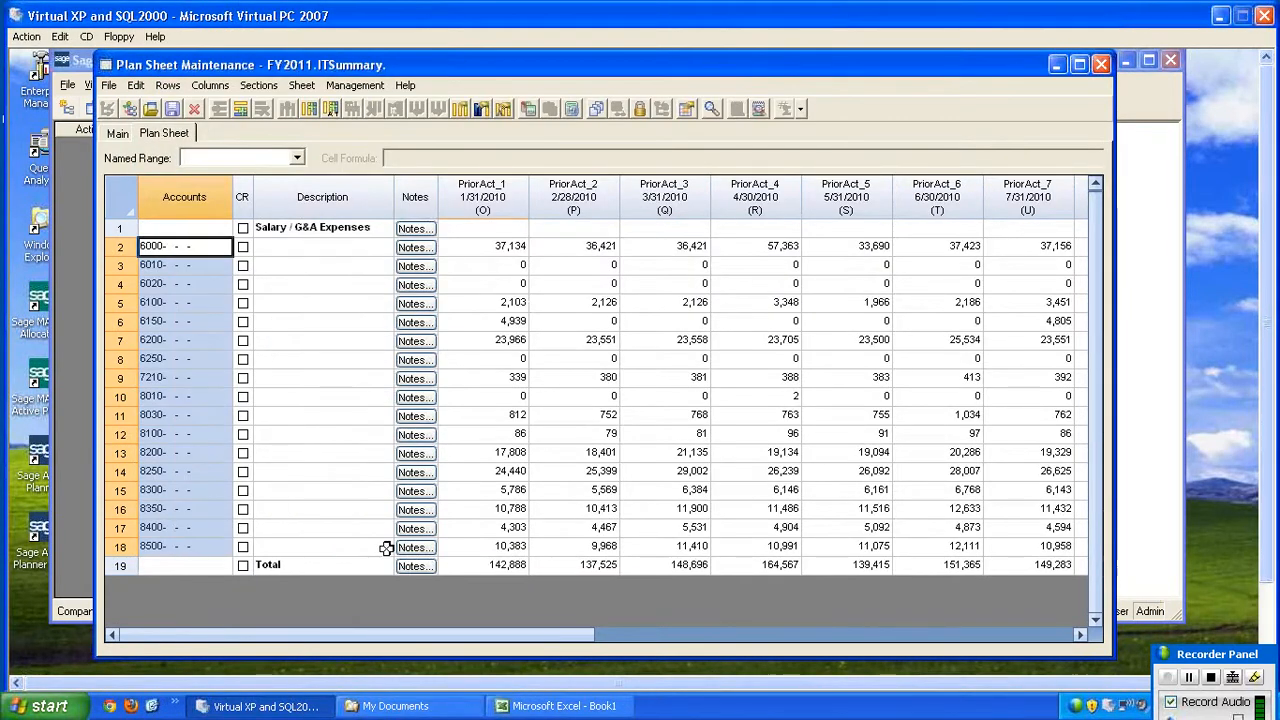
left_click(315, 250)
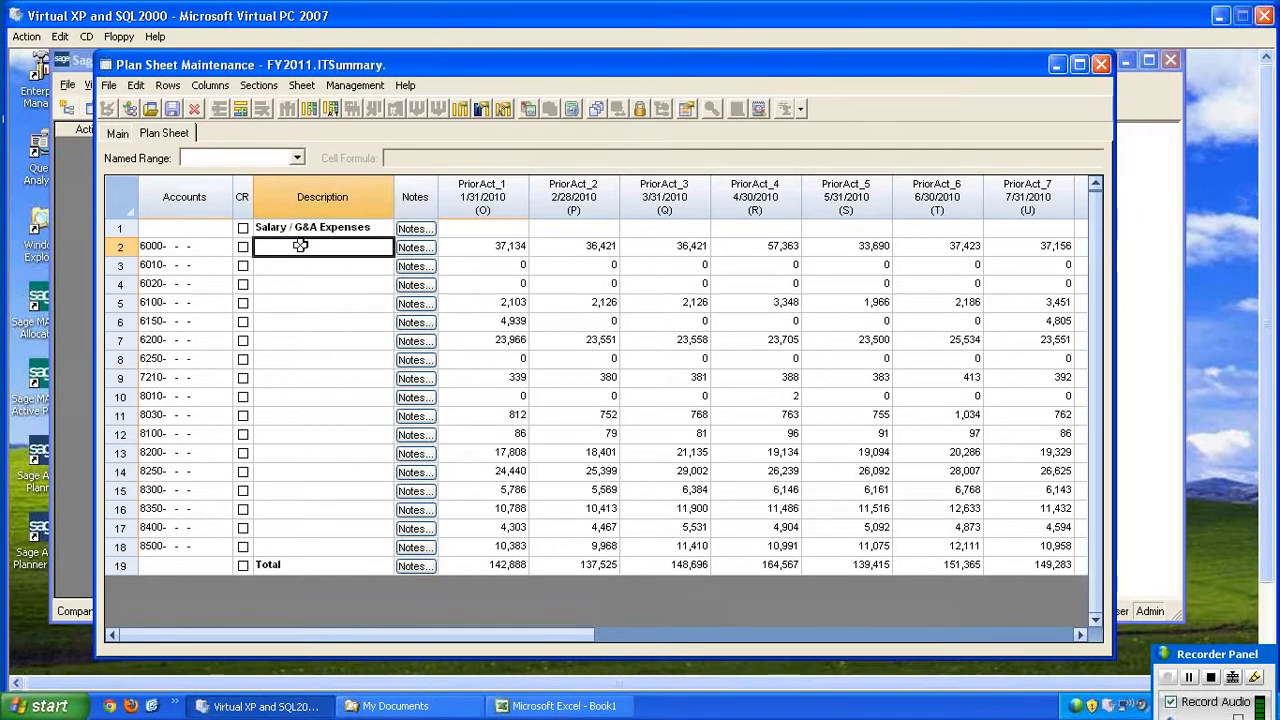
left_click(157, 248)
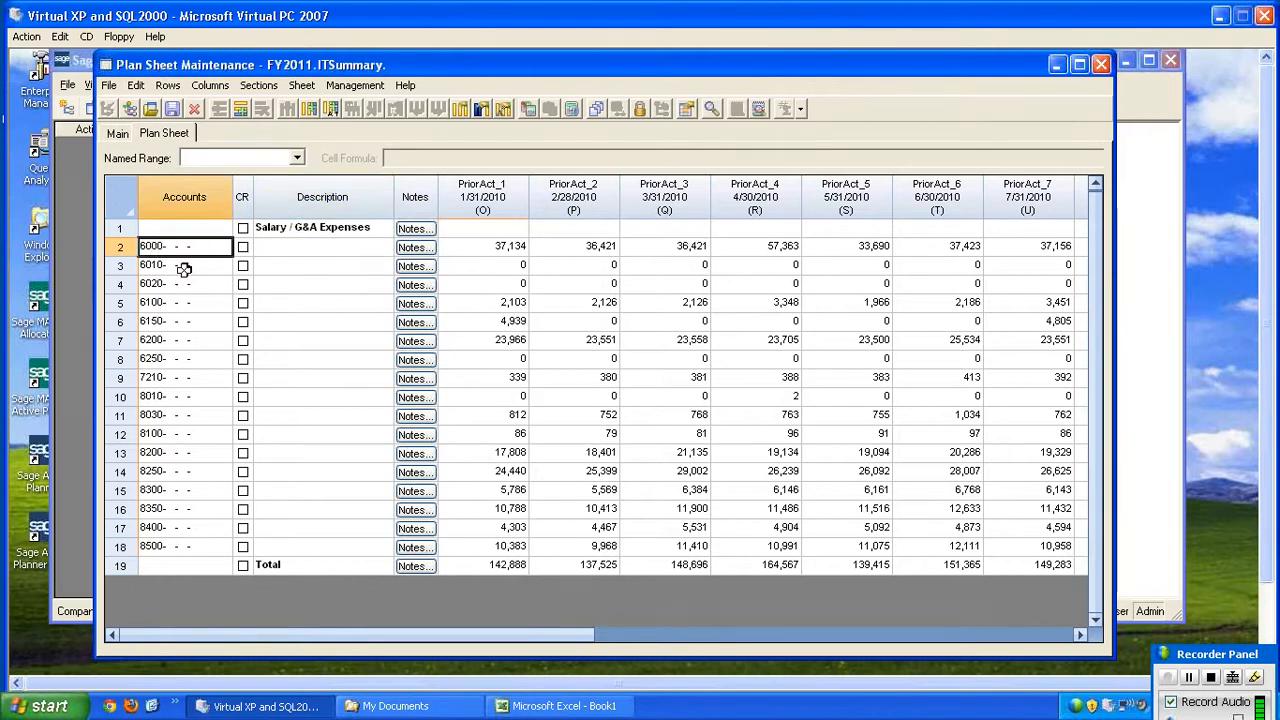
left_click(180, 264)
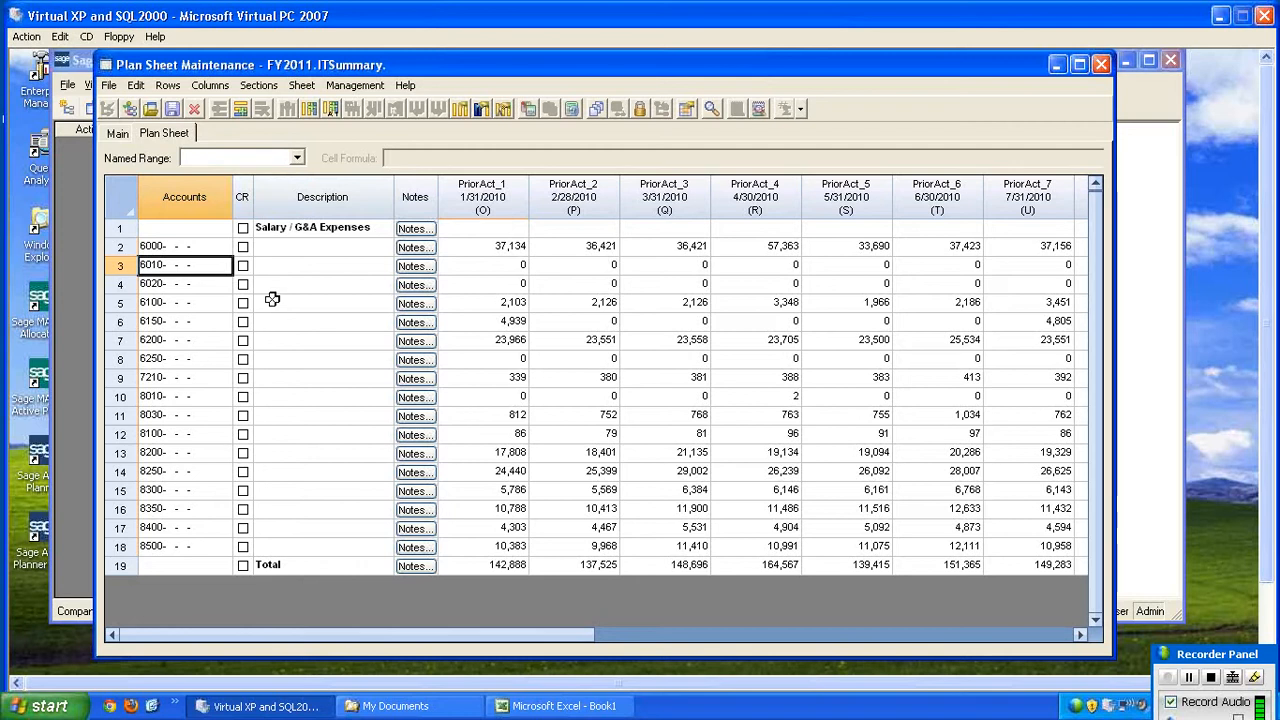
left_click(323, 250)
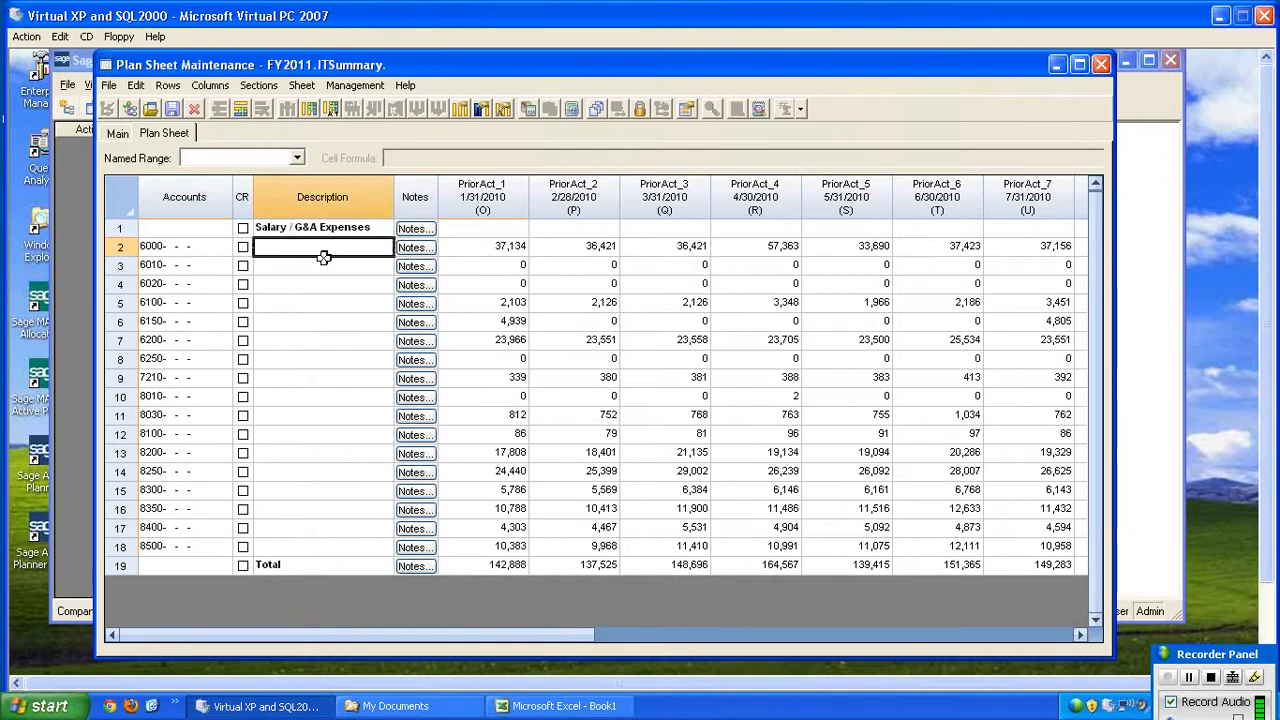
left_click(320, 266)
left_click(310, 284)
left_click(310, 266)
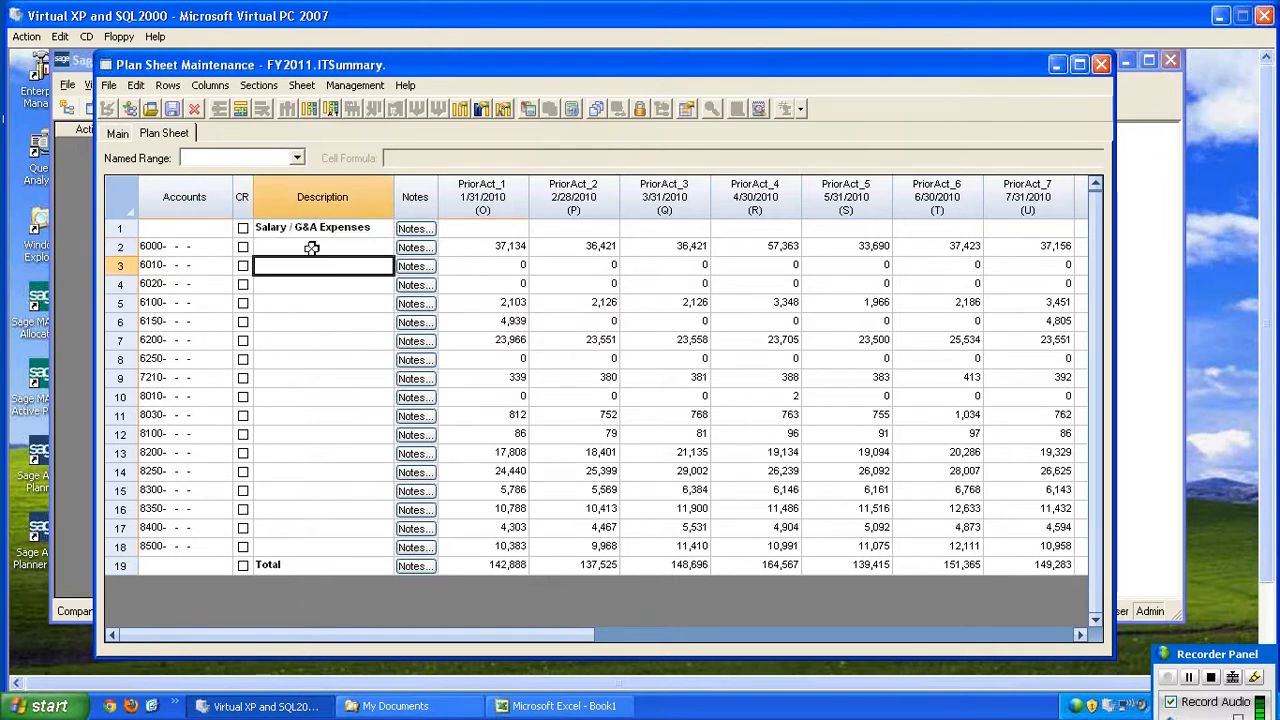
left_click(314, 250)
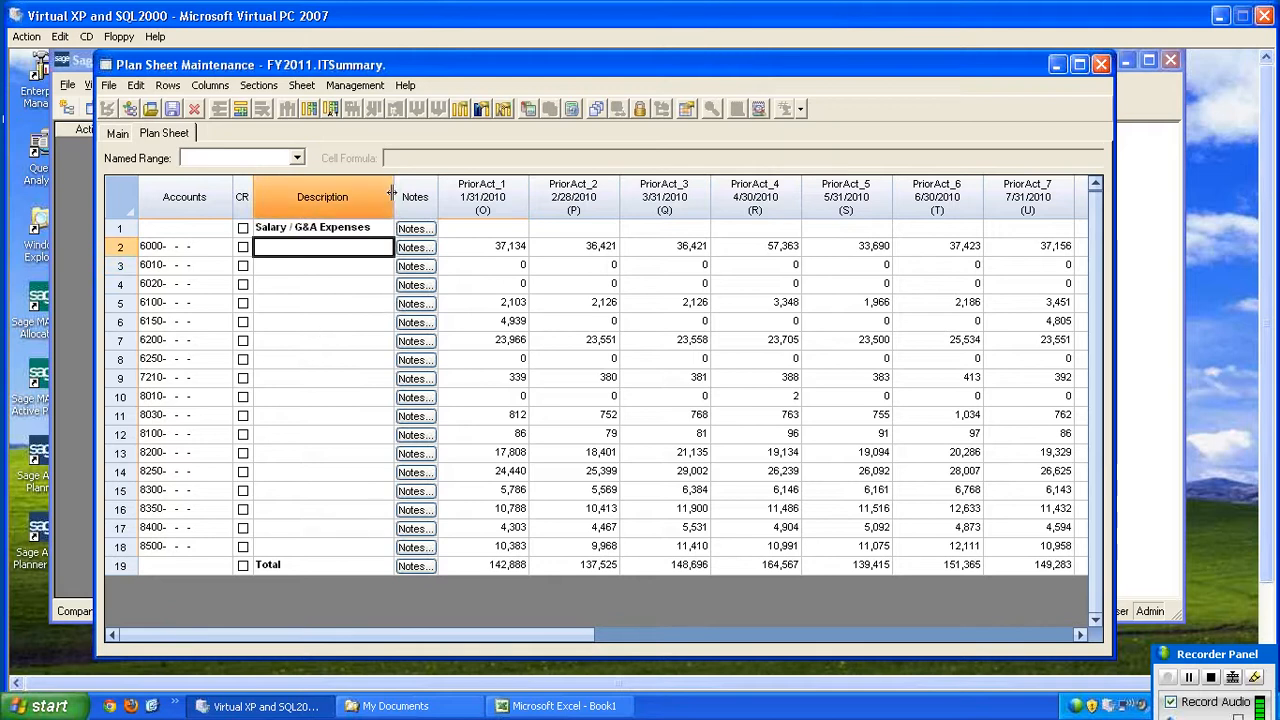
Step: Turn off Auto Dimension Description Entry in the ITSummary sheet's options
left_click(301, 85)
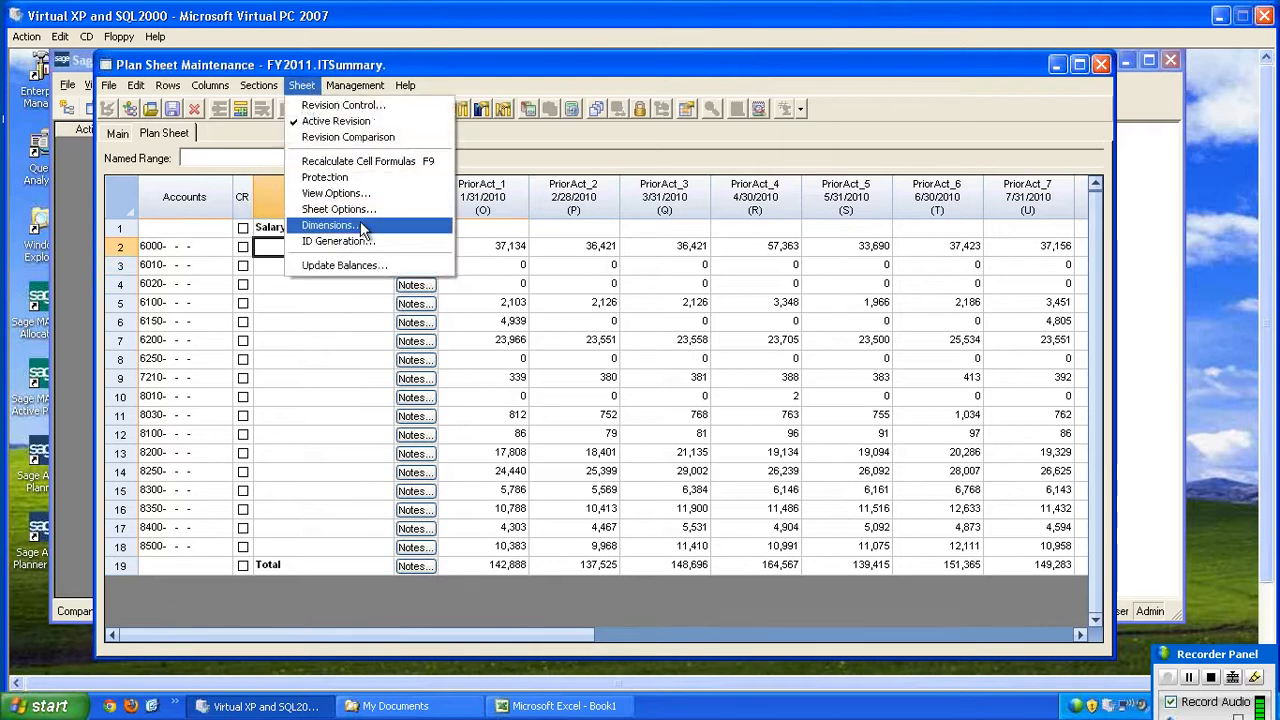
left_click(339, 209)
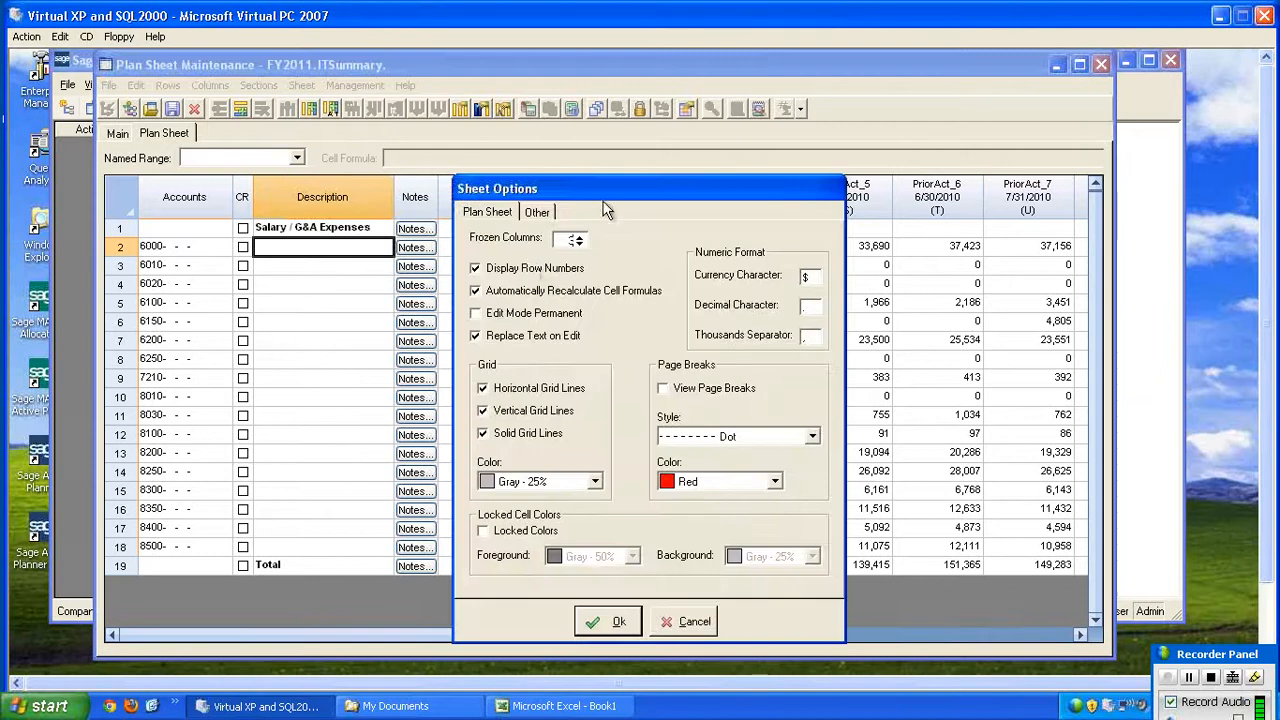
left_click(563, 175)
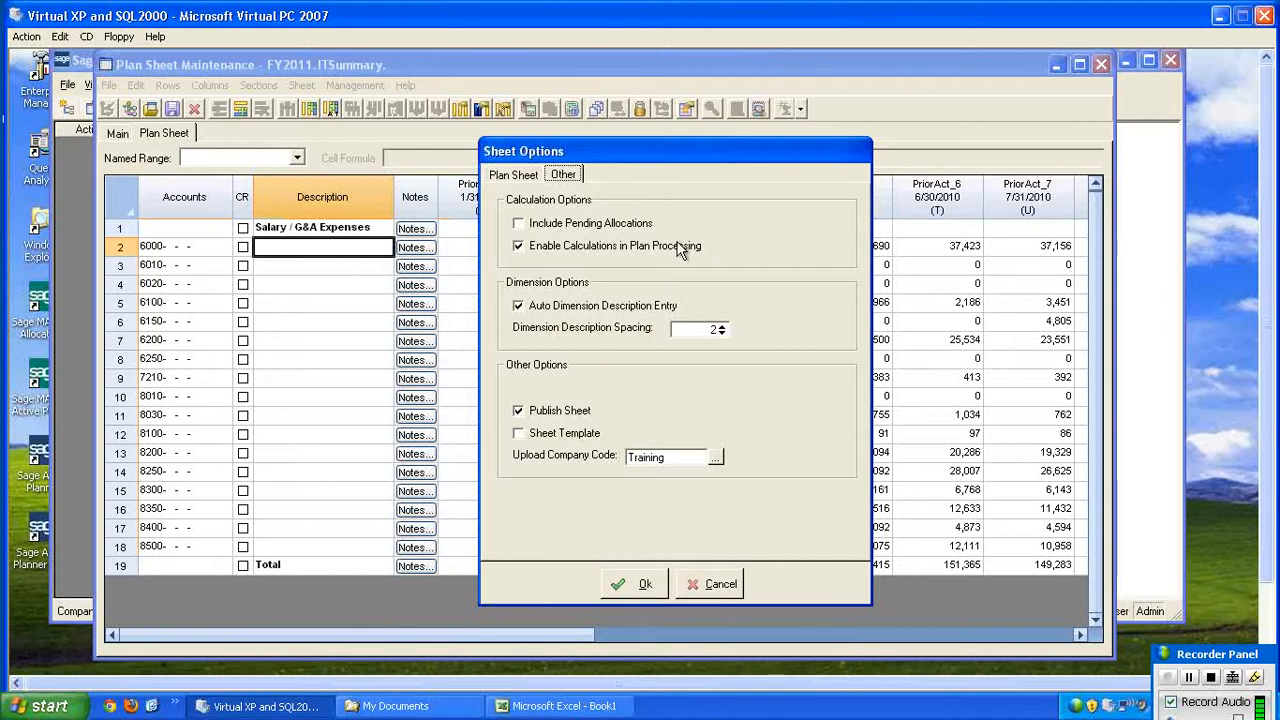
left_click(519, 307)
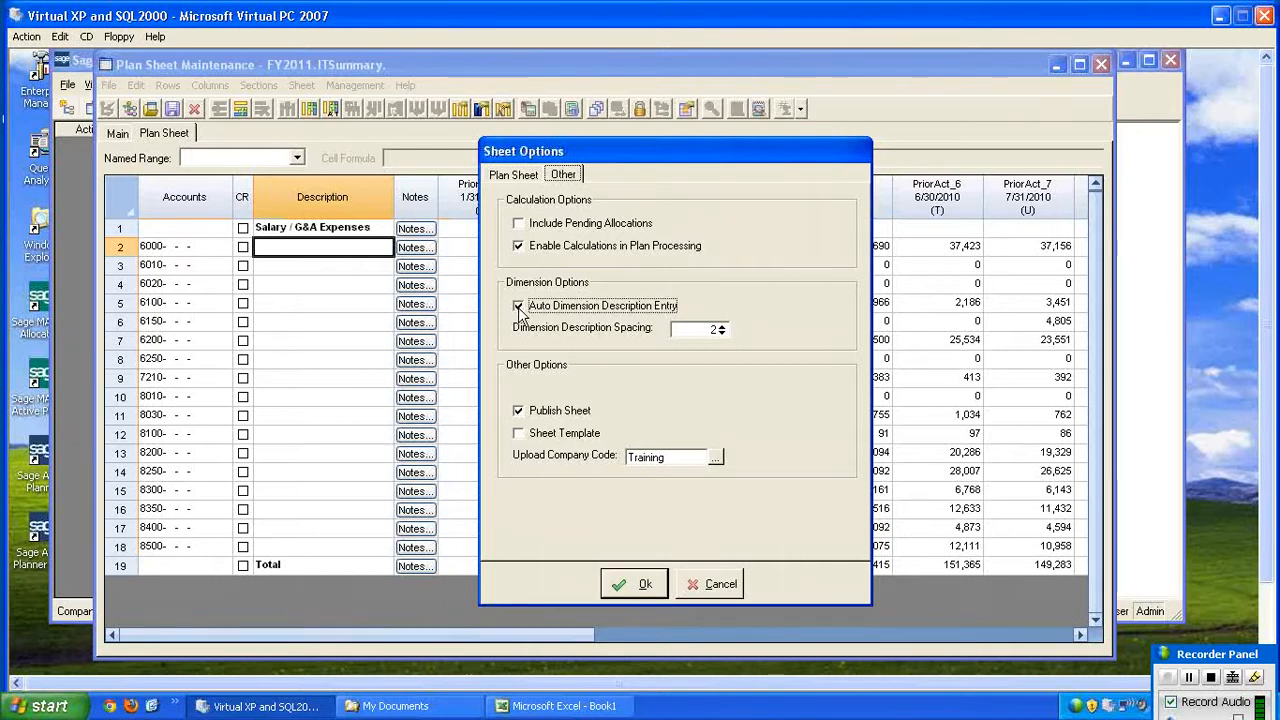
left_click(633, 585)
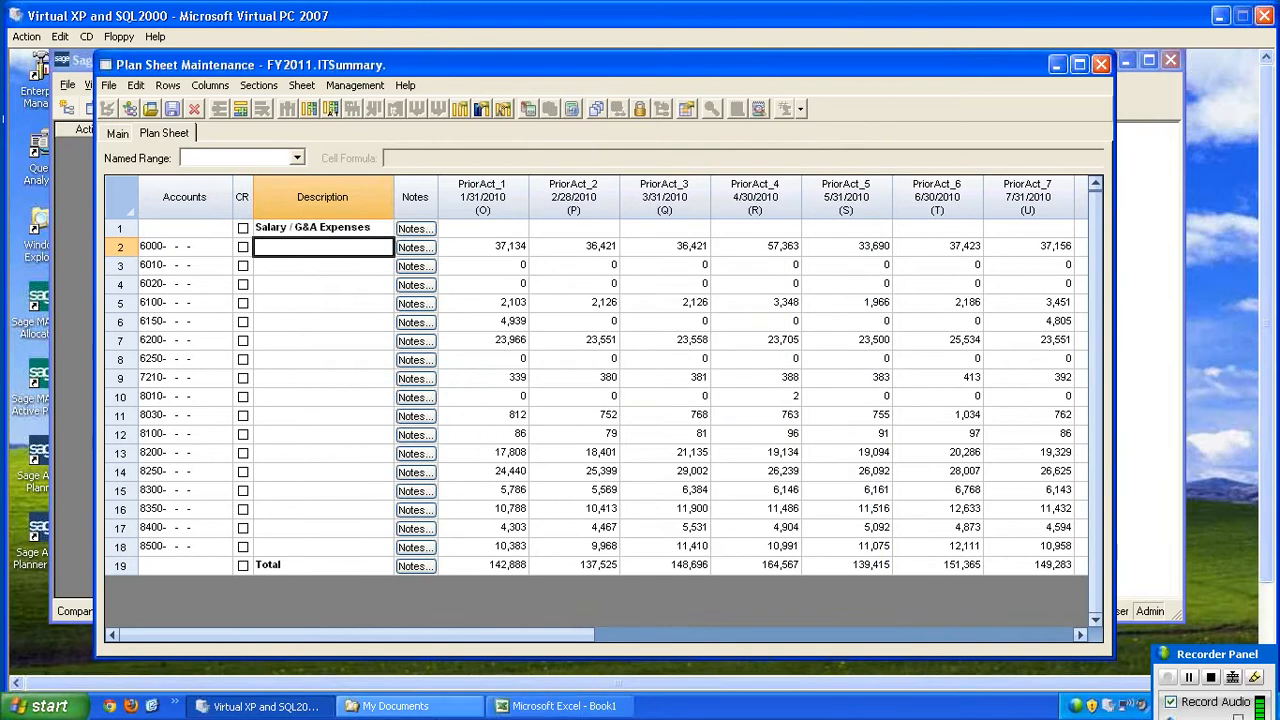
Step: In Excel's Book1, remove the text NA IT from the descriptions in C1:C17 by replacing it with nothing
left_click(563, 708)
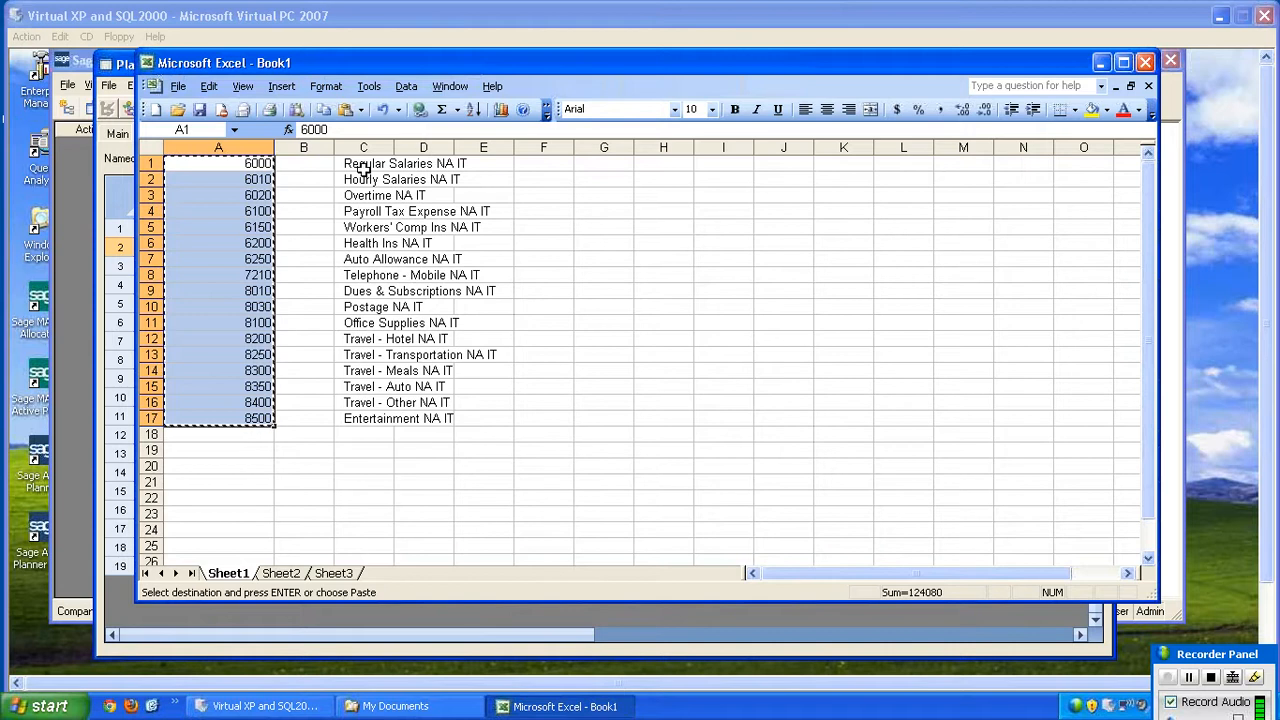
left_click_drag(357, 163, 367, 419)
key("ctrl+f")
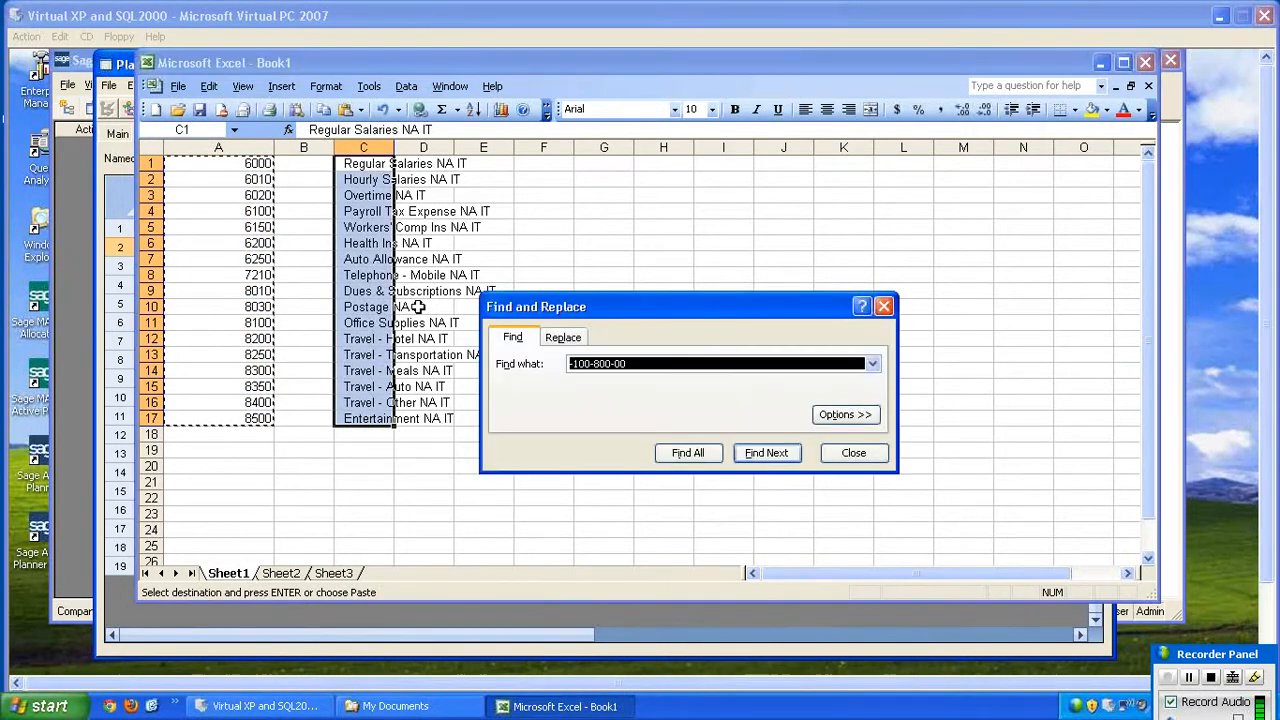
left_click_drag(742, 306, 830, 269)
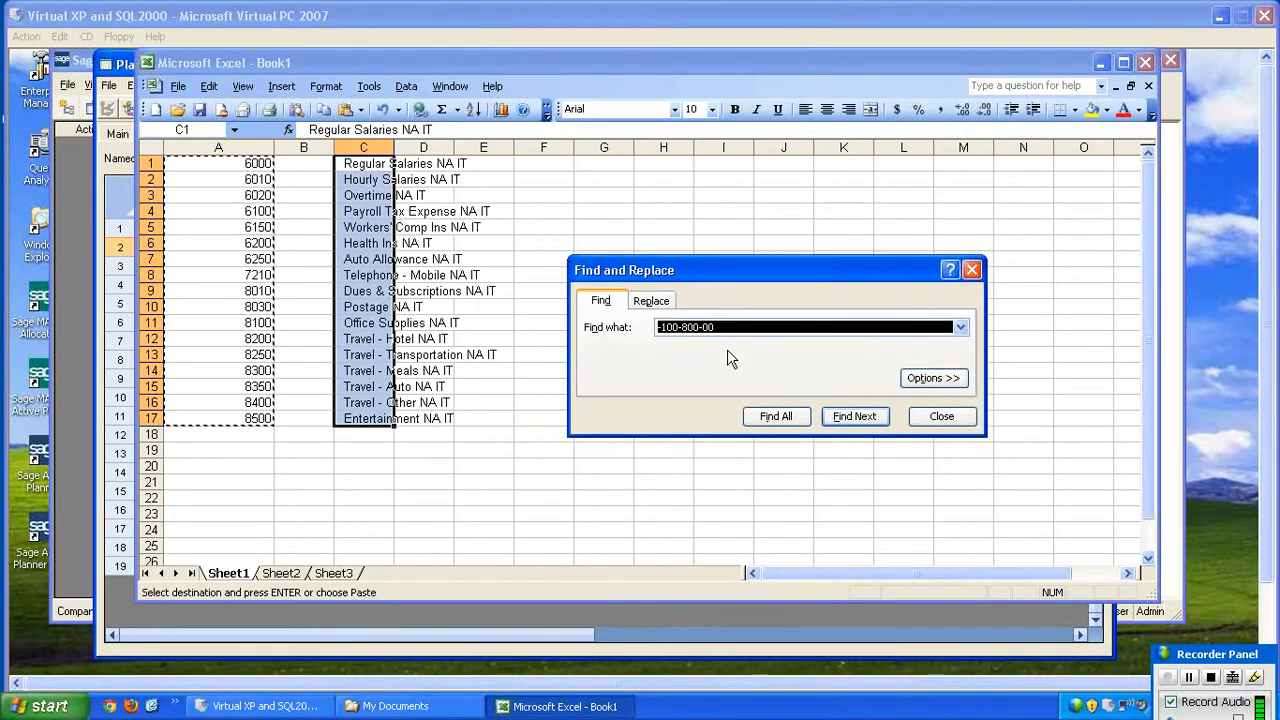
key("BackSpace")
type("NA")
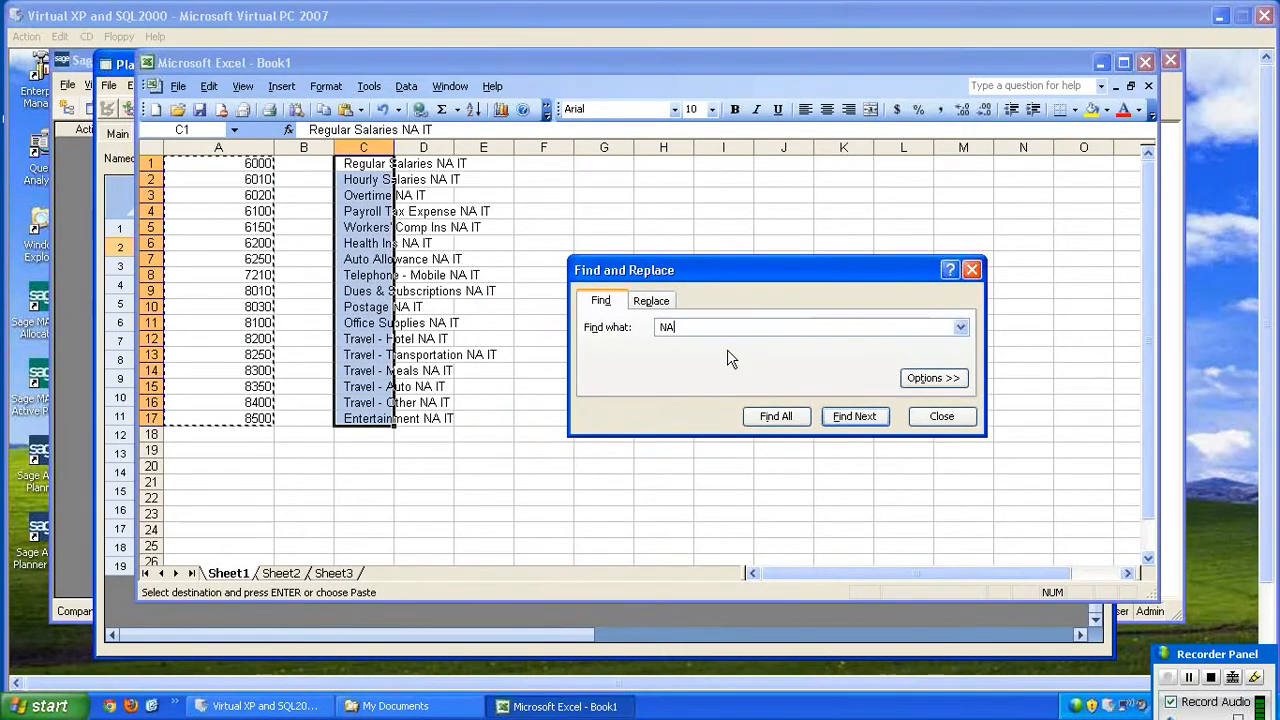
type(" IT")
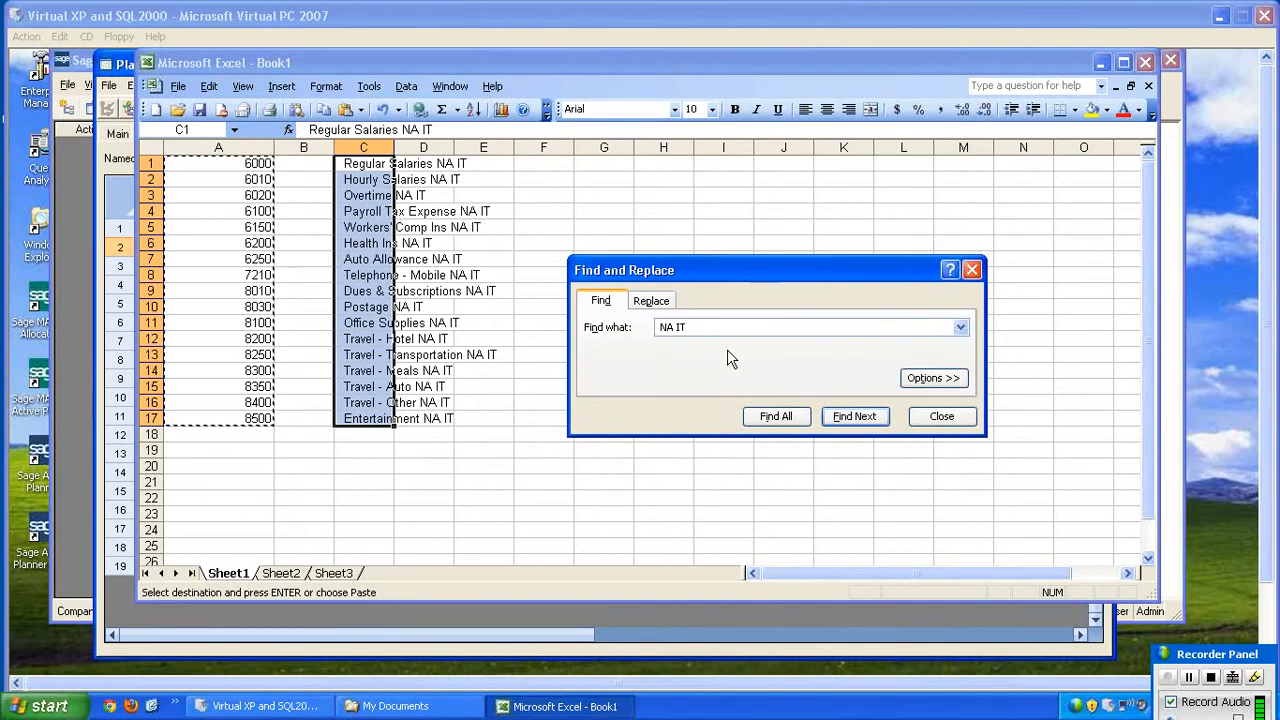
left_click(652, 301)
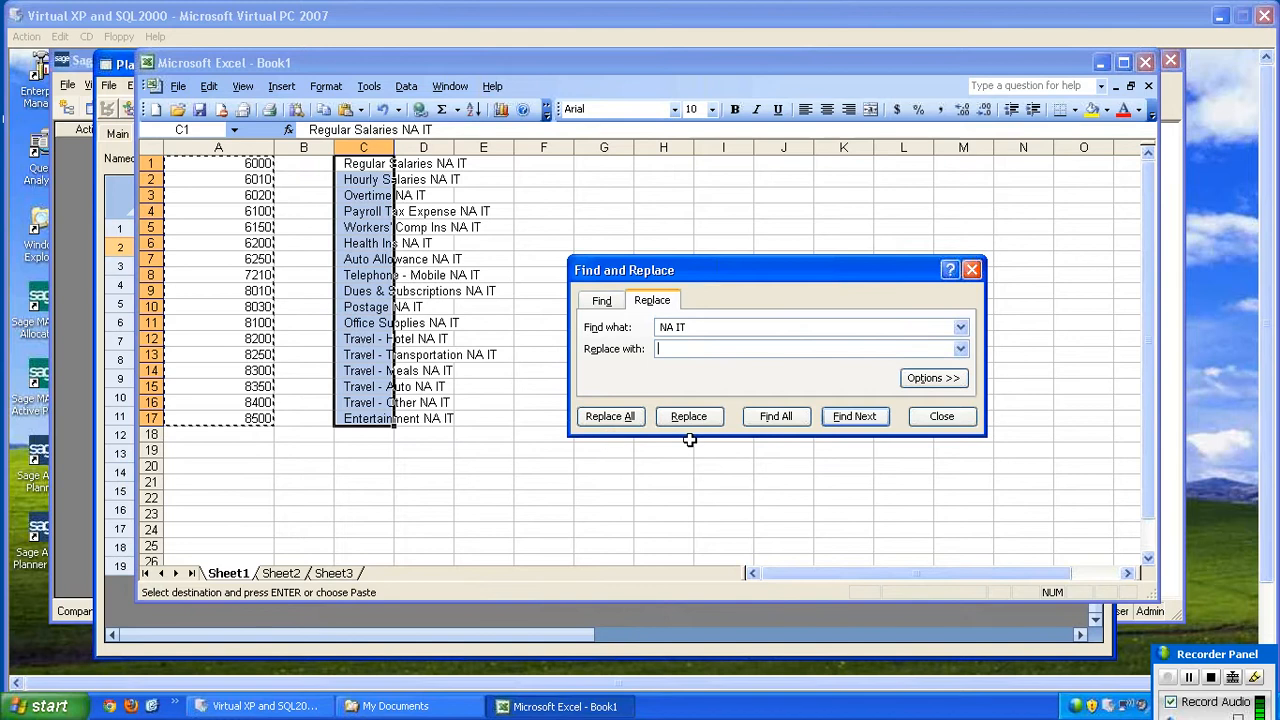
left_click(610, 416)
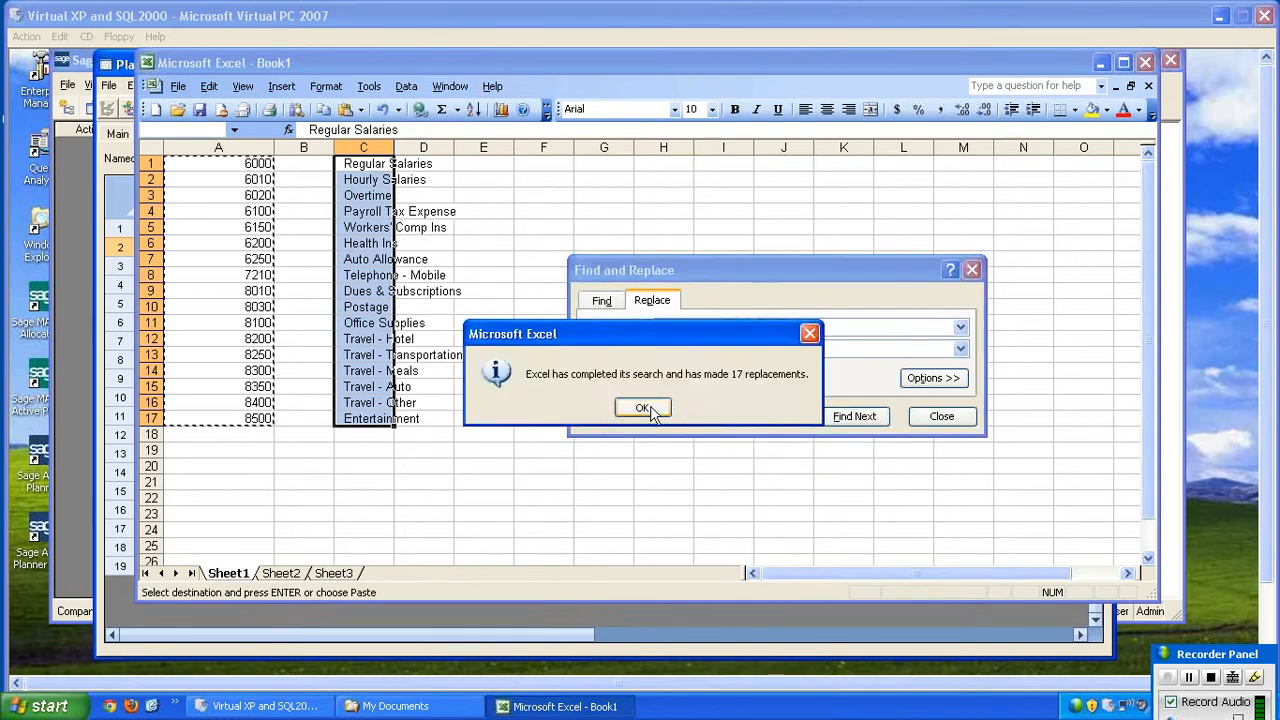
left_click(645, 409)
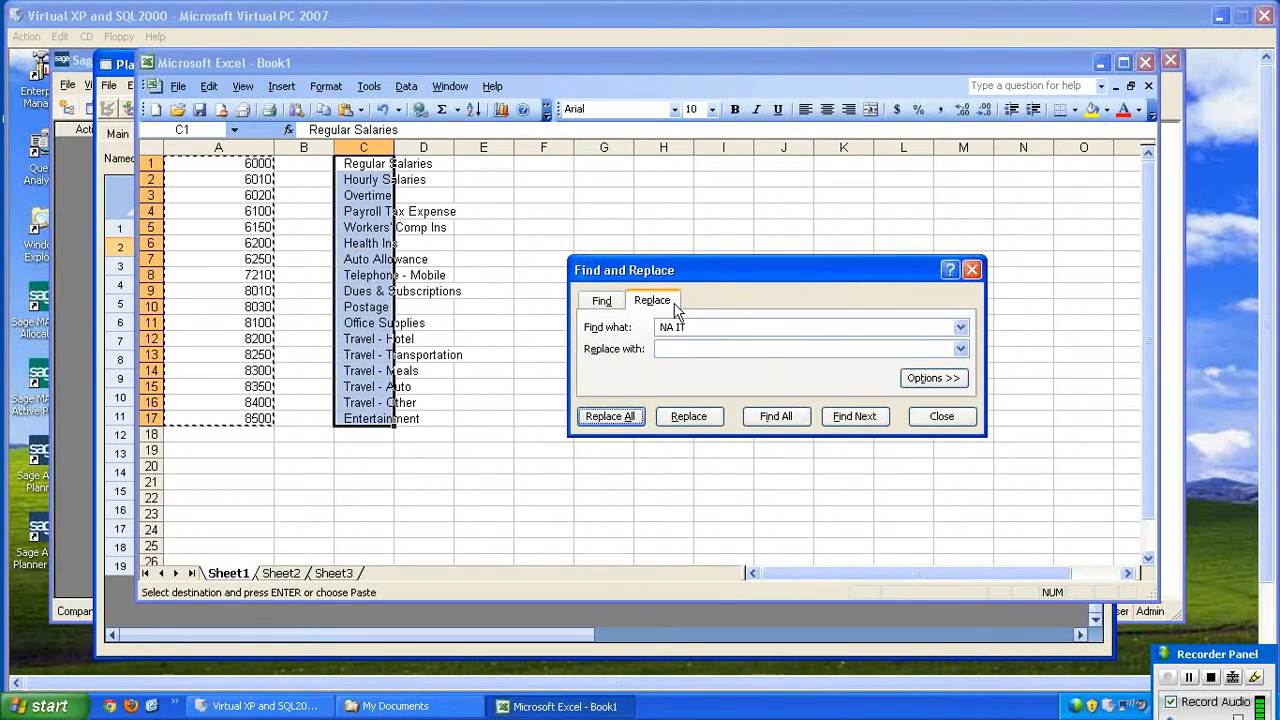
Step: Remove the leading spaces from all descriptions in C1:C17 by replacing them with nothing
left_click(700, 329)
double_click(700, 329)
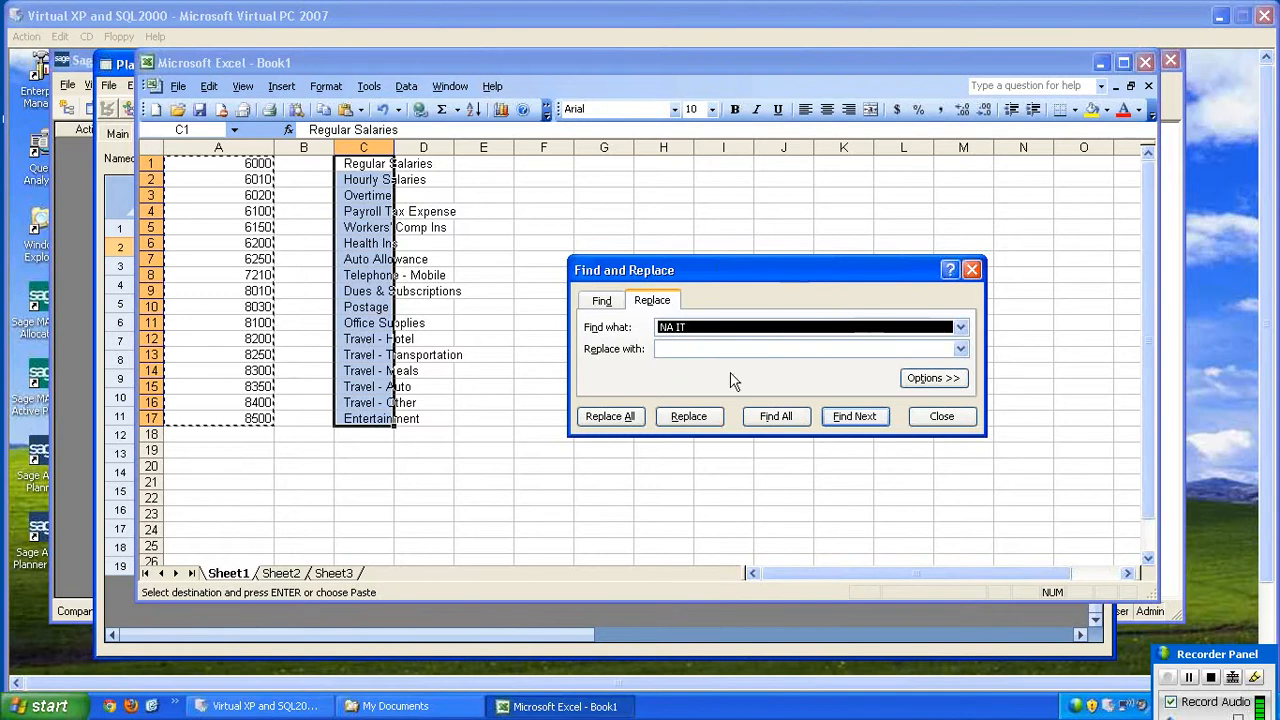
key("BackSpace")
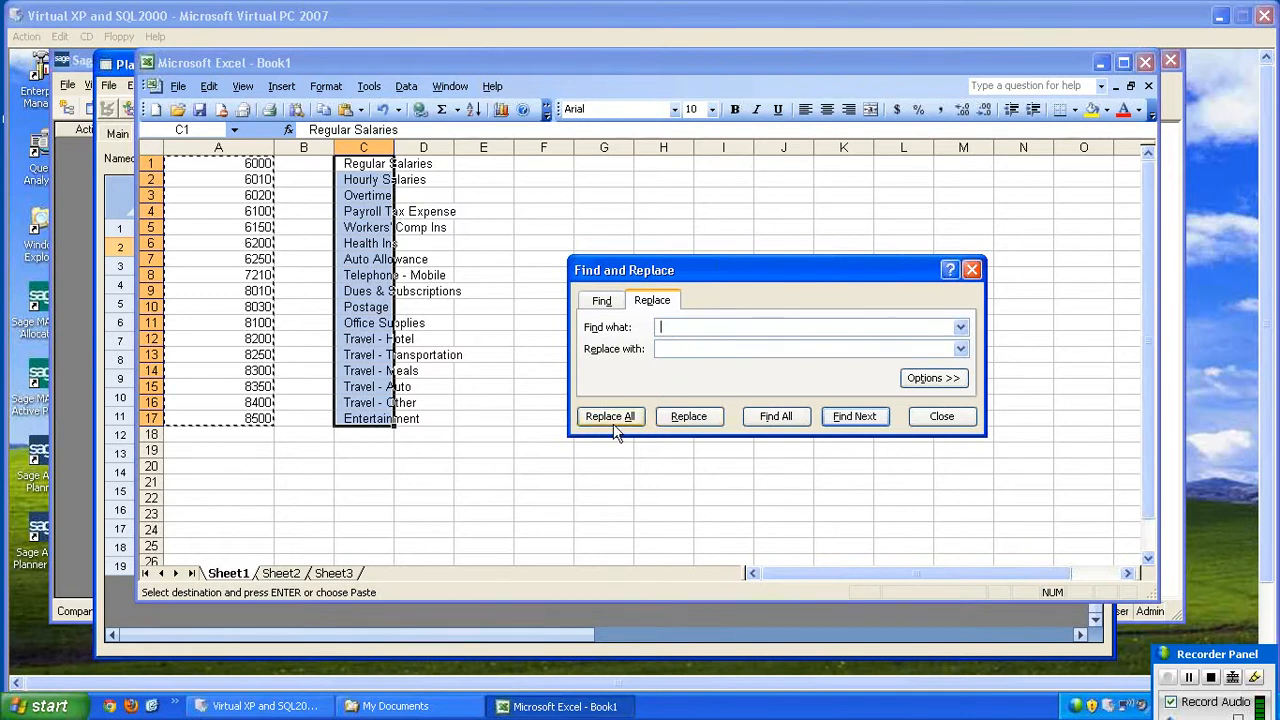
left_click_drag(690, 331, 635, 328)
key("BackSpace")
left_click(610, 416)
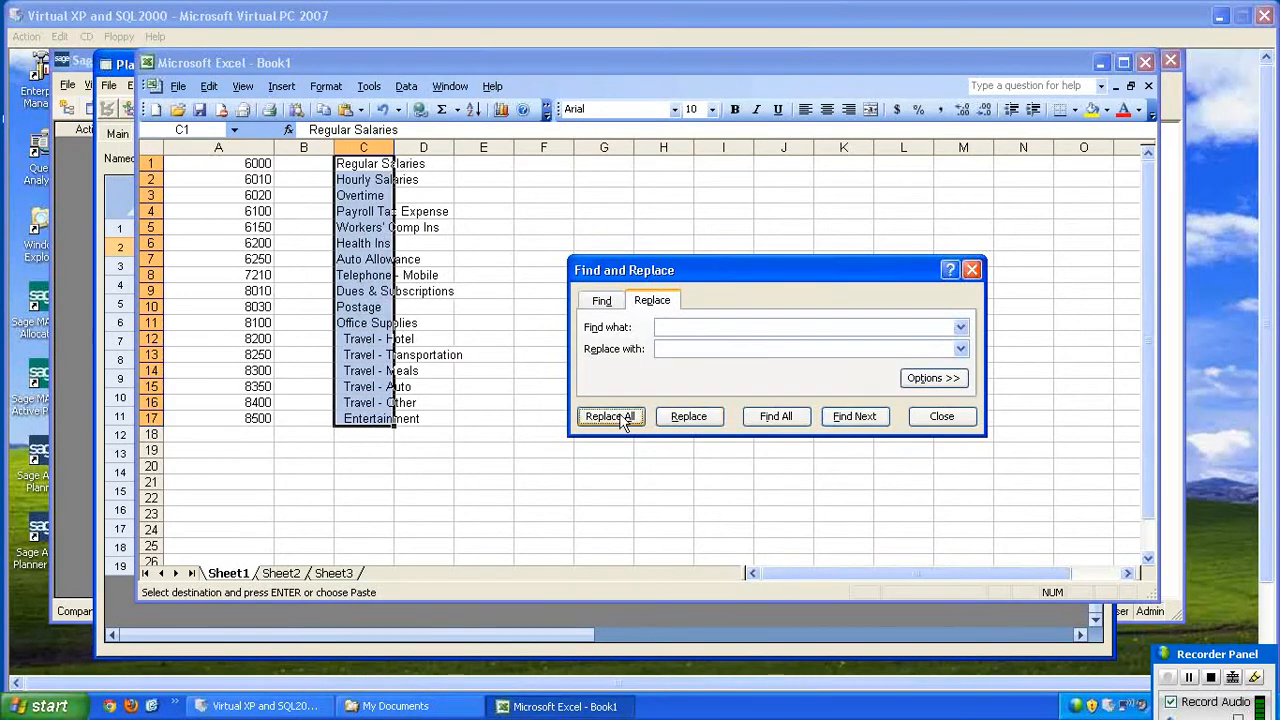
left_click(660, 410)
left_click(940, 417)
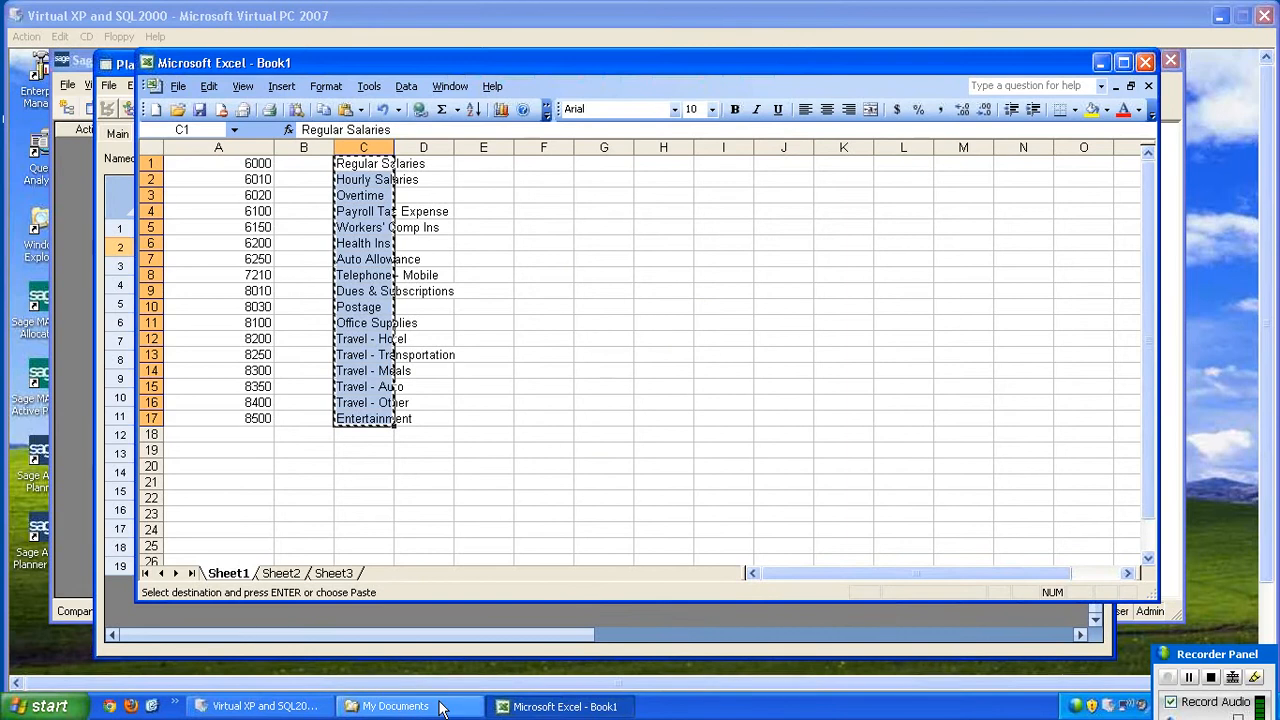
Step: Copy the cleaned descriptions from C1:C17 in Excel into the Description cells of rows 2 to 18 in the ITSummary plan sheet
key("ctrl+c")
left_click(273, 708)
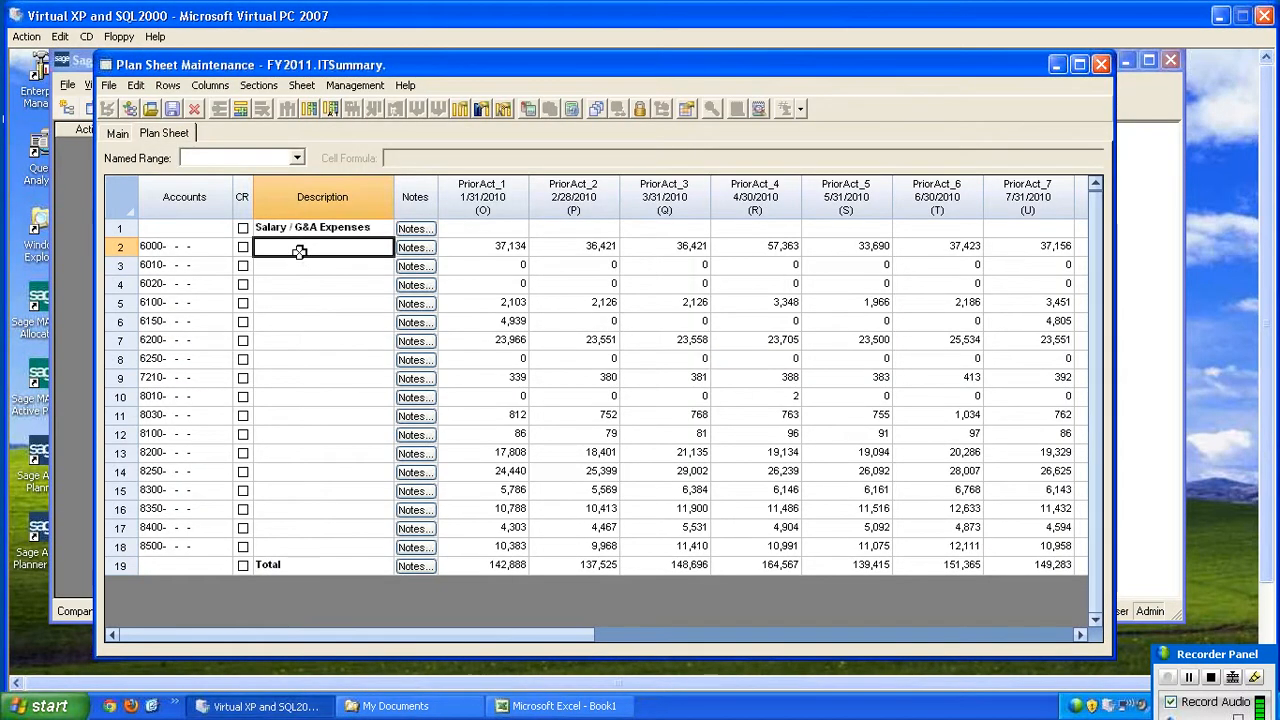
left_click_drag(297, 246, 297, 537)
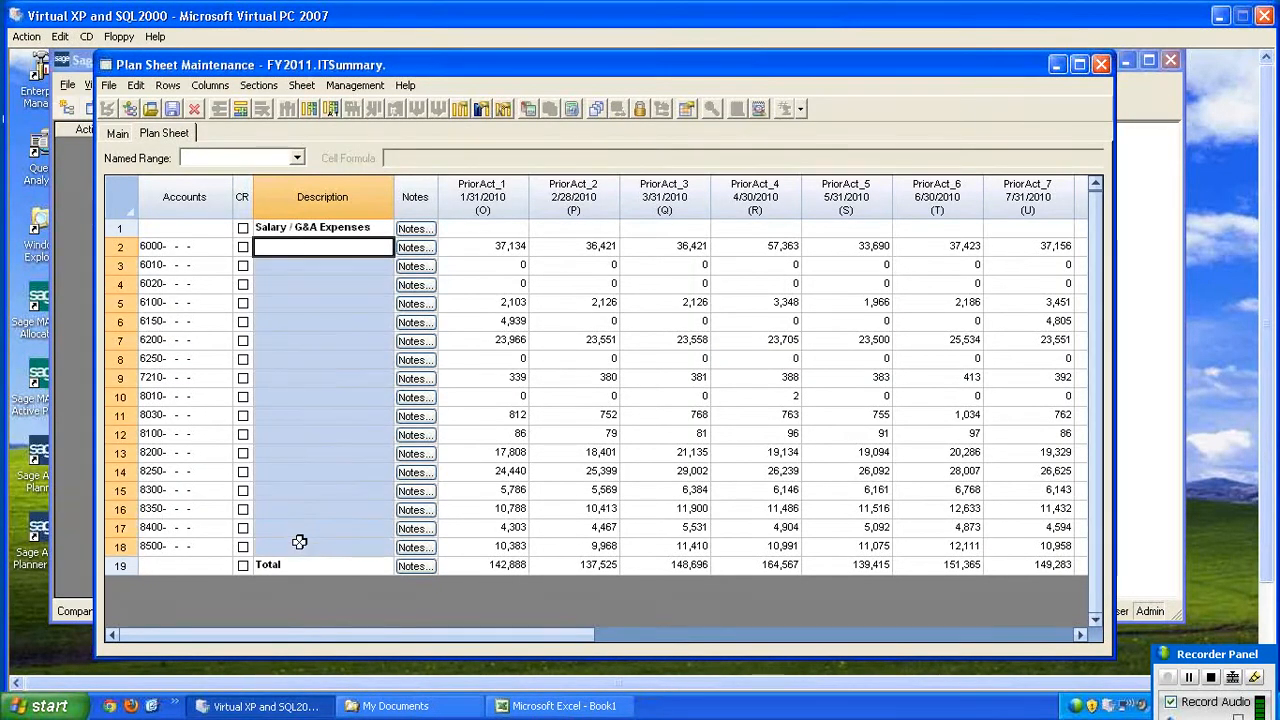
key("ctrl+v")
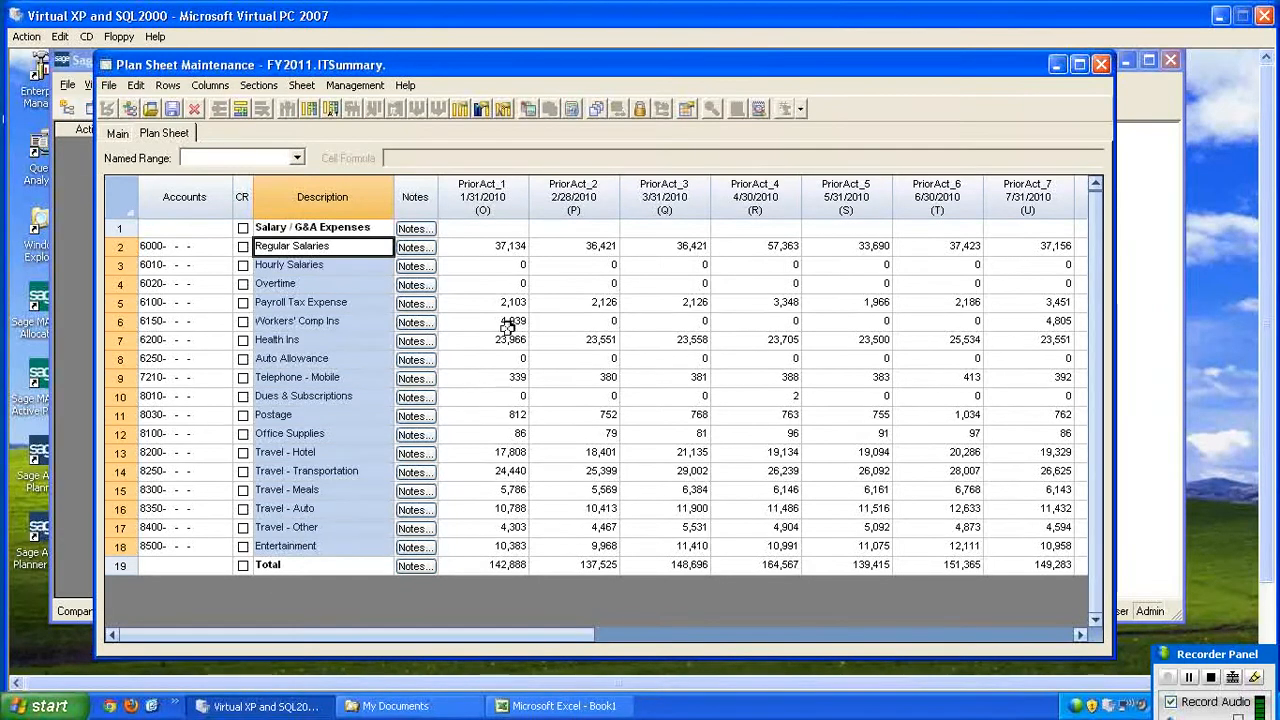
Step: Clear the amounts in rows 2 to 18 from PriorAct_1 through YTD_Budget, and save and close the ITSummary sheet
left_click(495, 246)
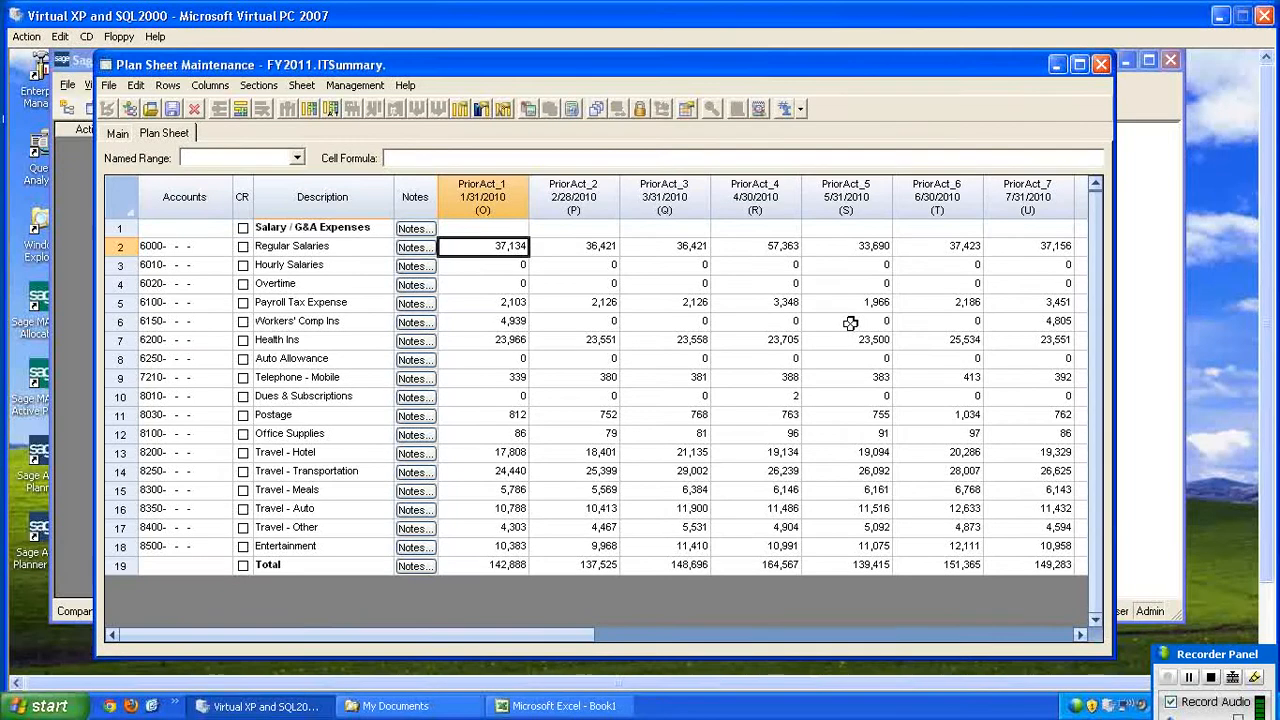
key("shift+Down")
key("shift+Down")
key("shift+Down")
key("shift+Down")
key("shift+Down")
key("shift+Down")
key("shift+Down")
key("shift+Down")
key("shift+Down")
key("shift+Down")
key("shift+Down")
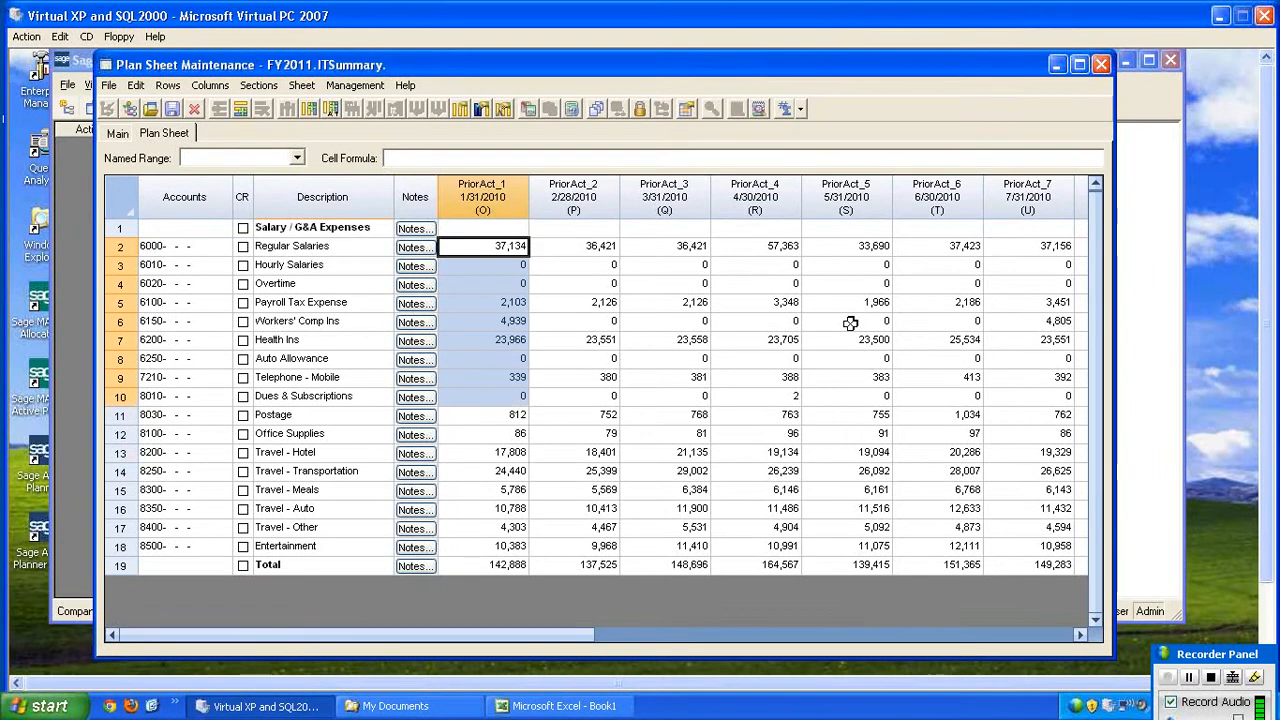
key("shift+Down")
key("shift+Down")
key("shift+Down")
key("shift+Down")
key("shift+Down")
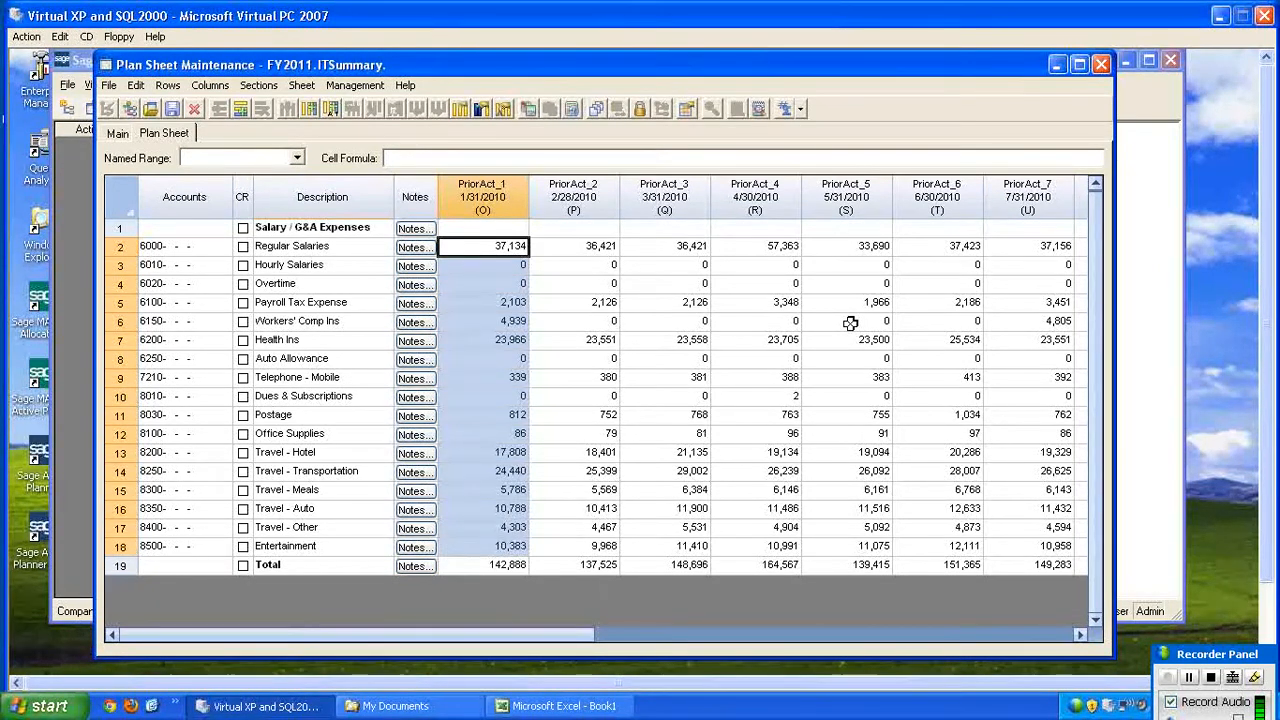
key("shift+End")
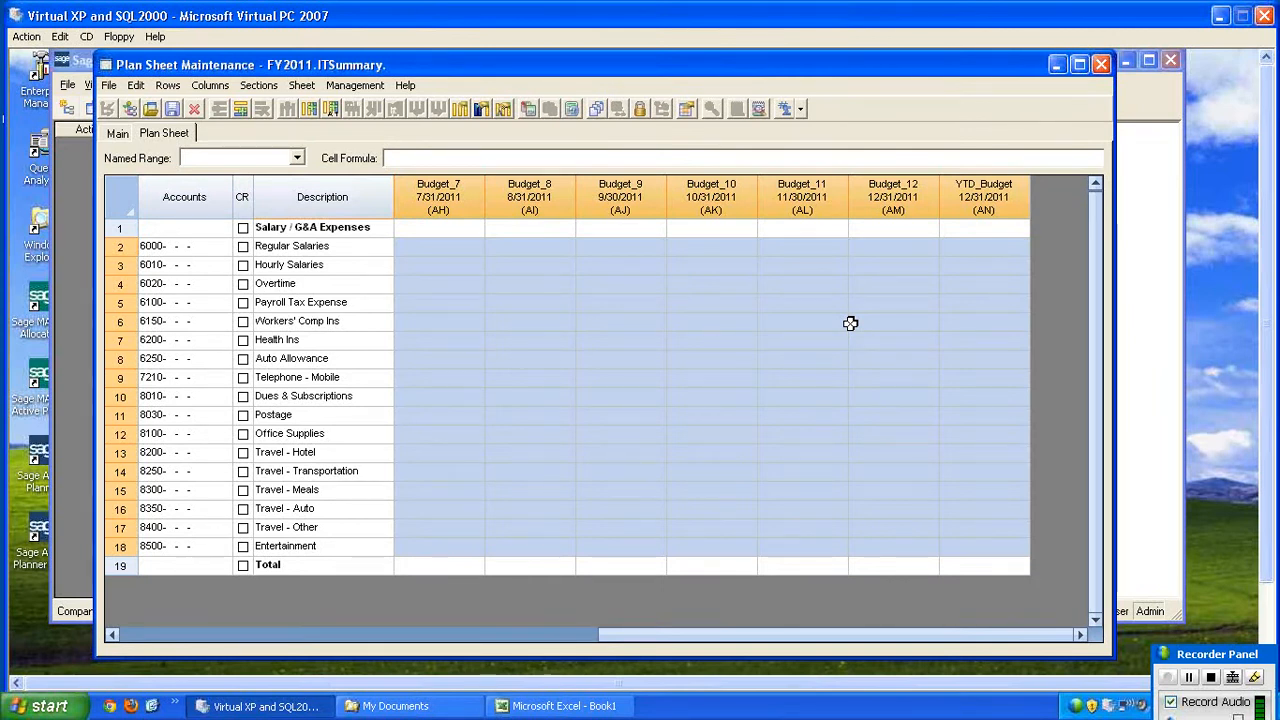
left_click(121, 633)
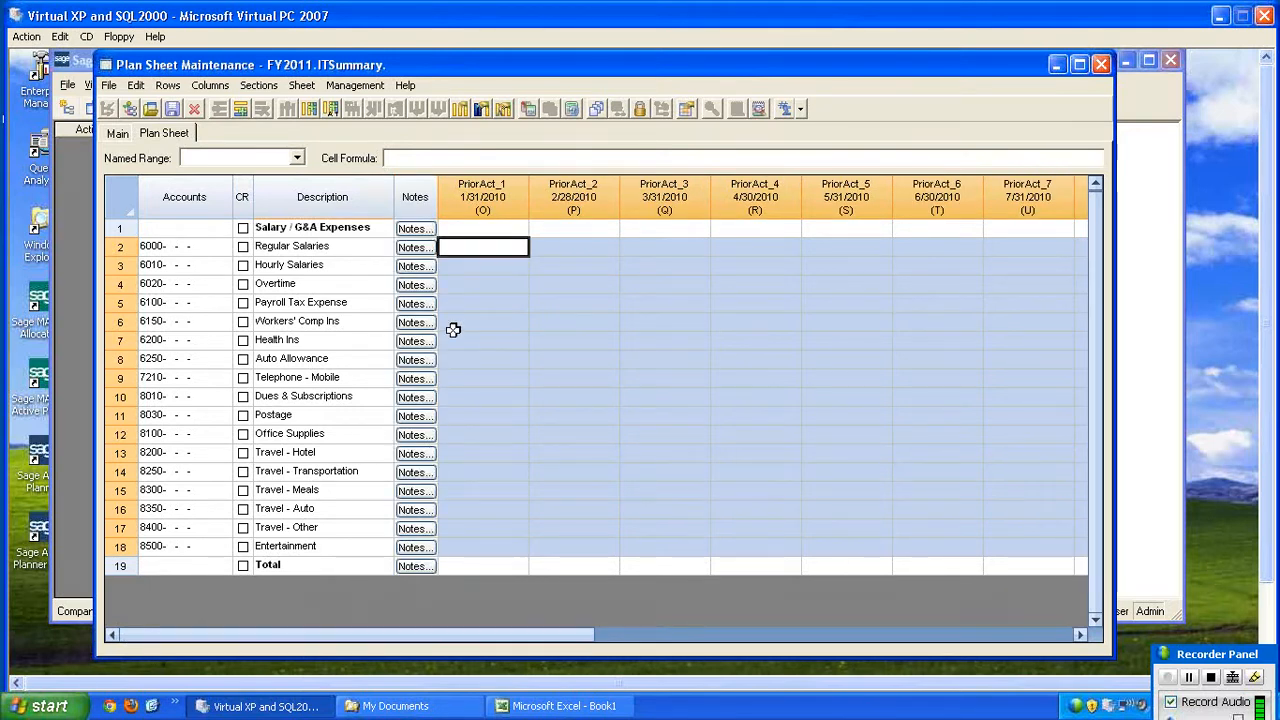
left_click(471, 247)
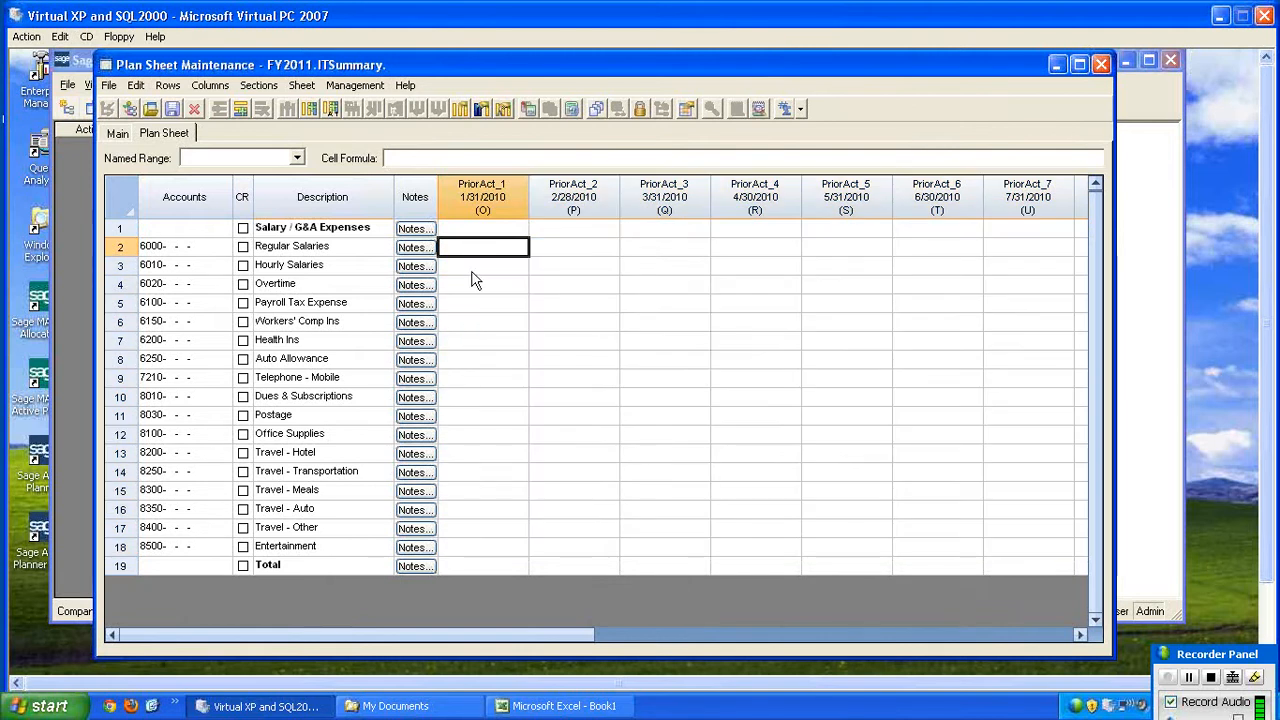
left_click(472, 286)
left_click(472, 249)
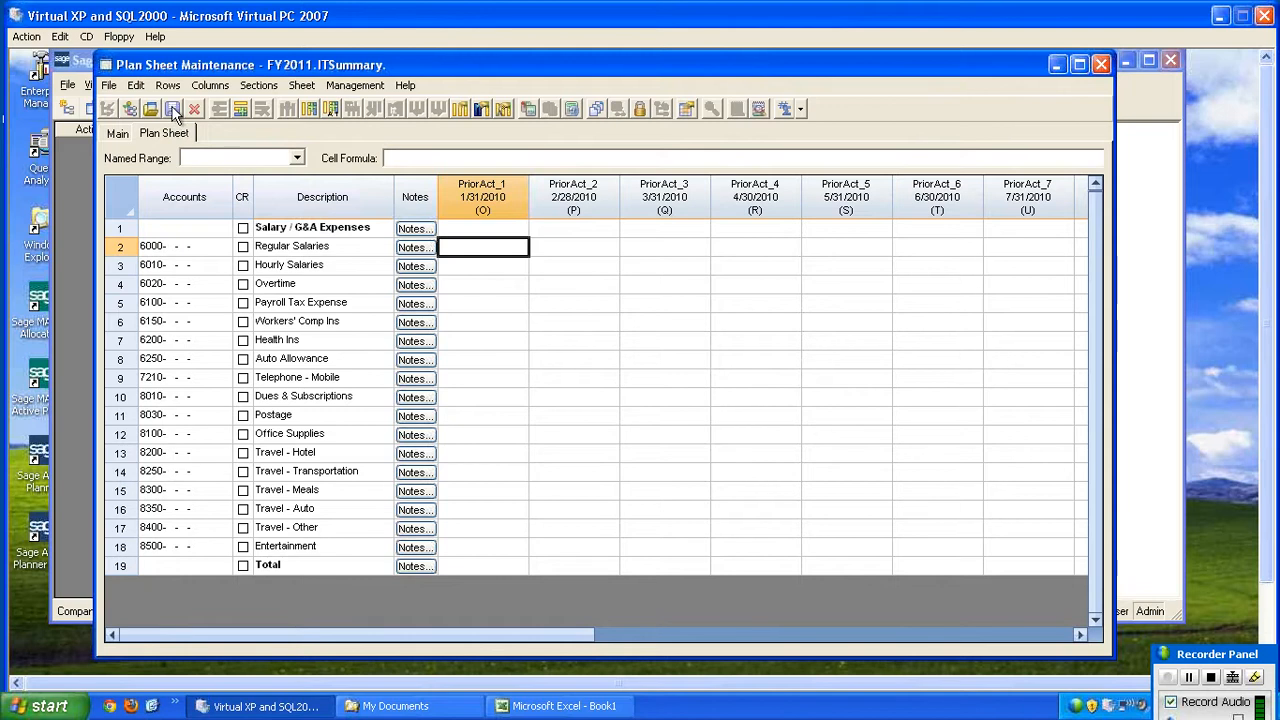
left_click(174, 109)
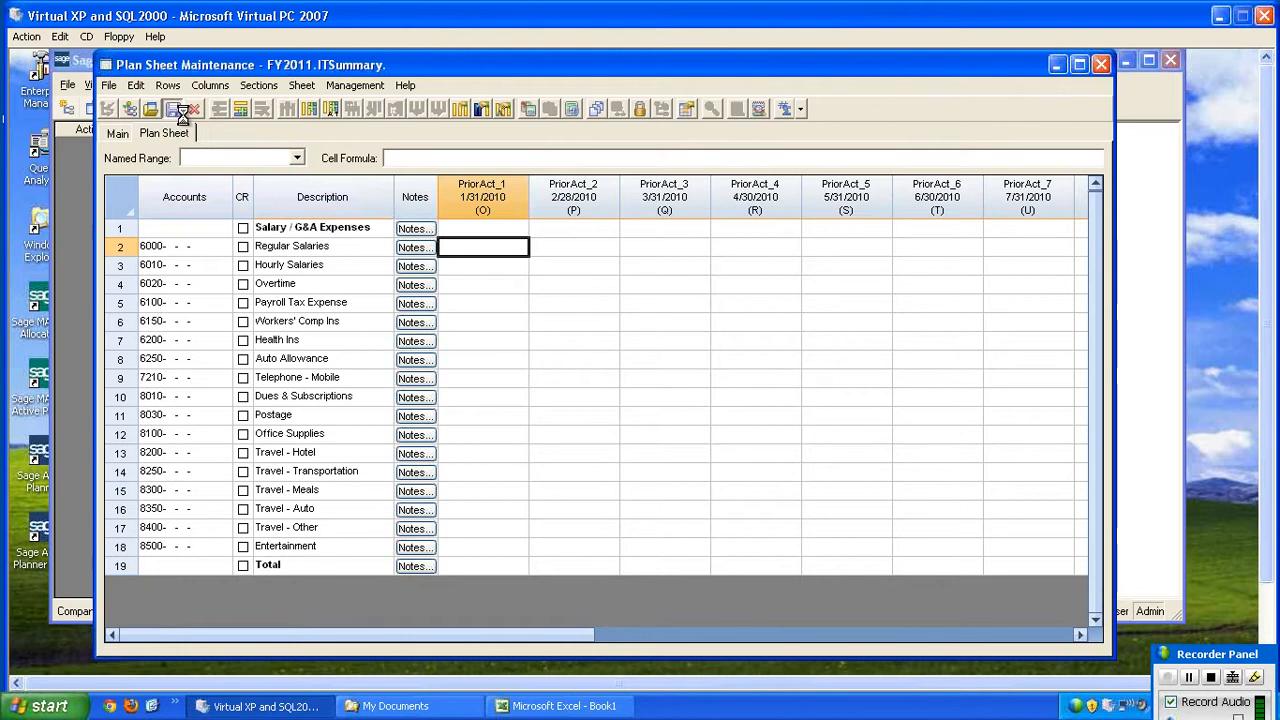
left_click(1100, 64)
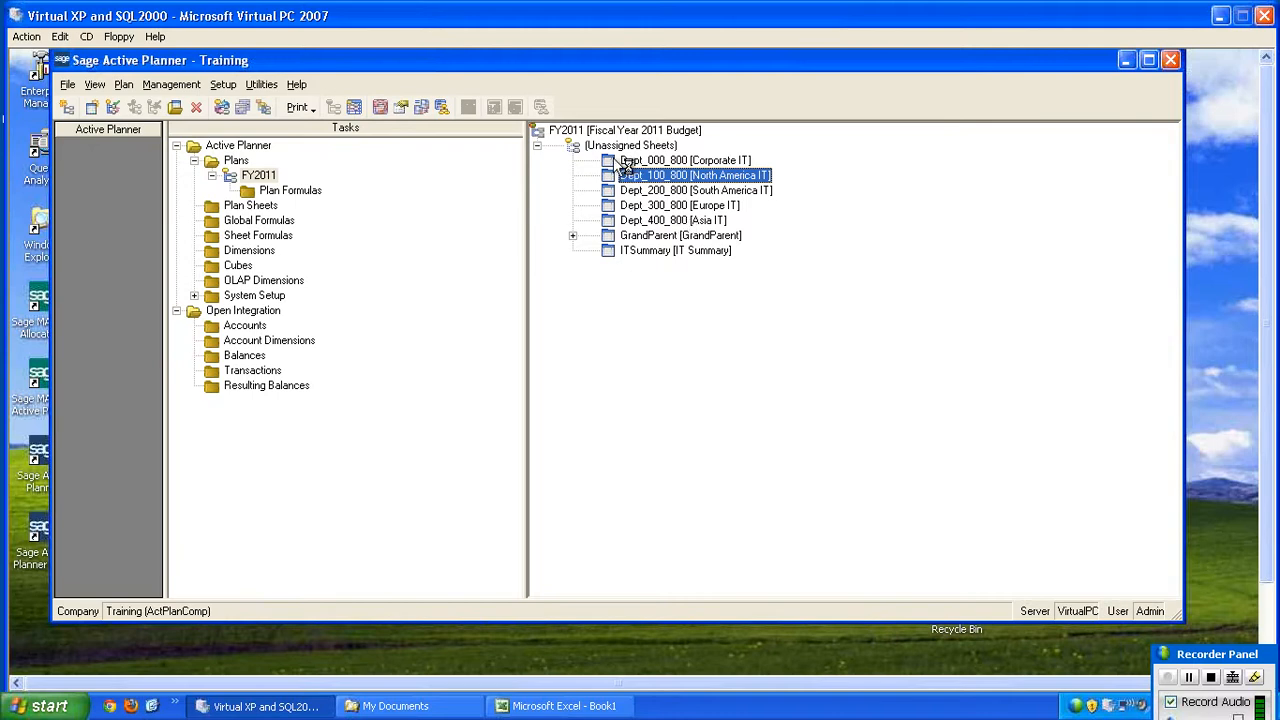
Step: Move the Corporate, North America, South America, Europe and Asia IT sheets under ITSummary in the FY2011 plan tree
left_click_drag(617, 163, 655, 256)
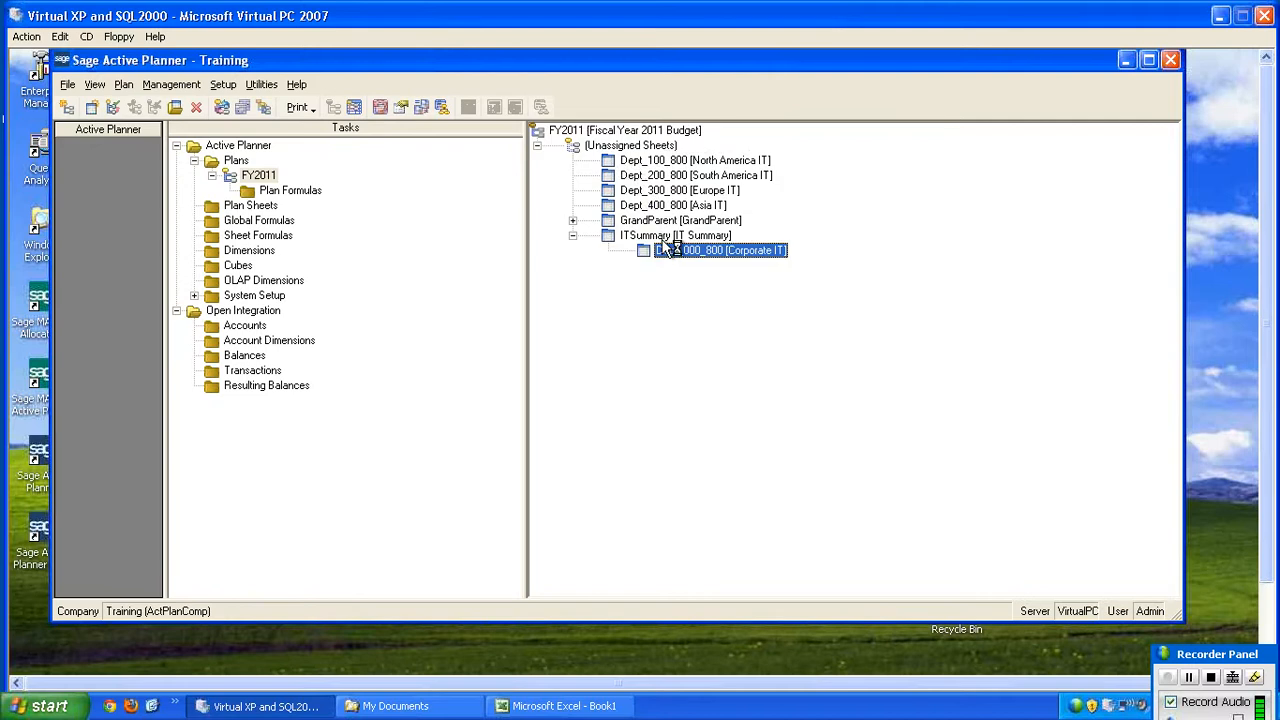
left_click_drag(612, 163, 675, 235)
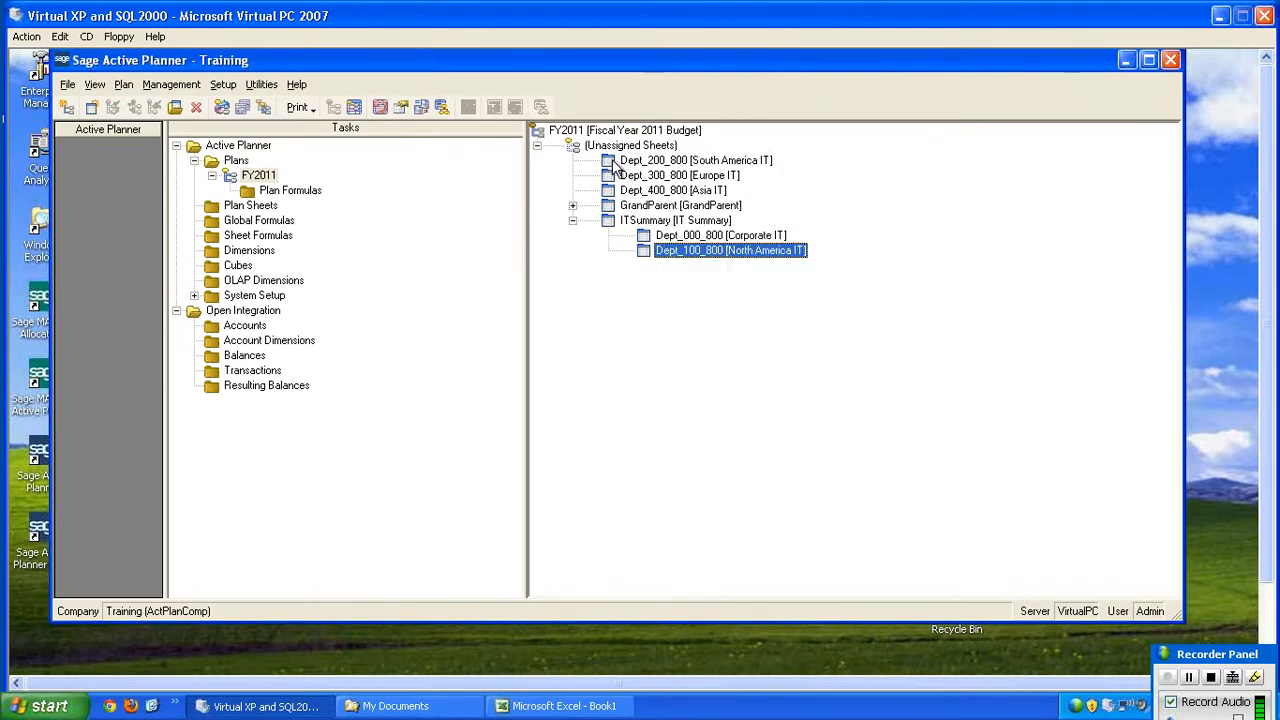
left_click_drag(613, 163, 660, 225)
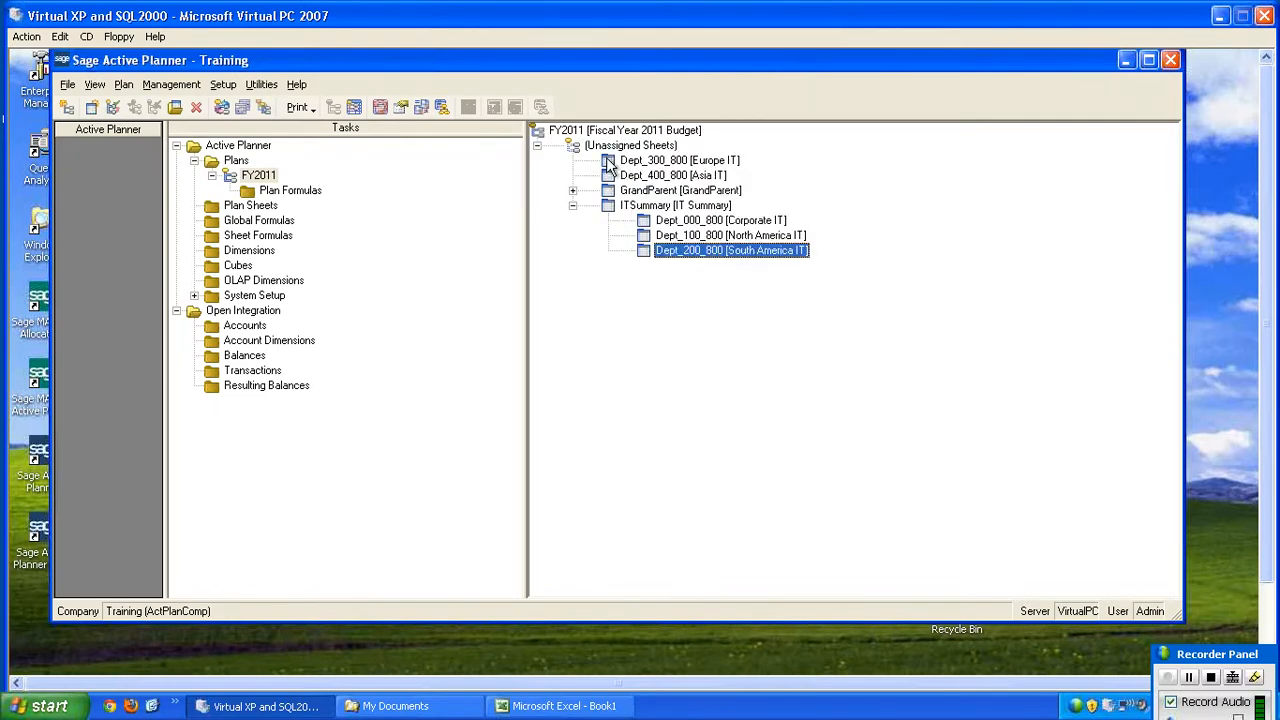
left_click_drag(611, 162, 629, 200)
left_click(677, 191)
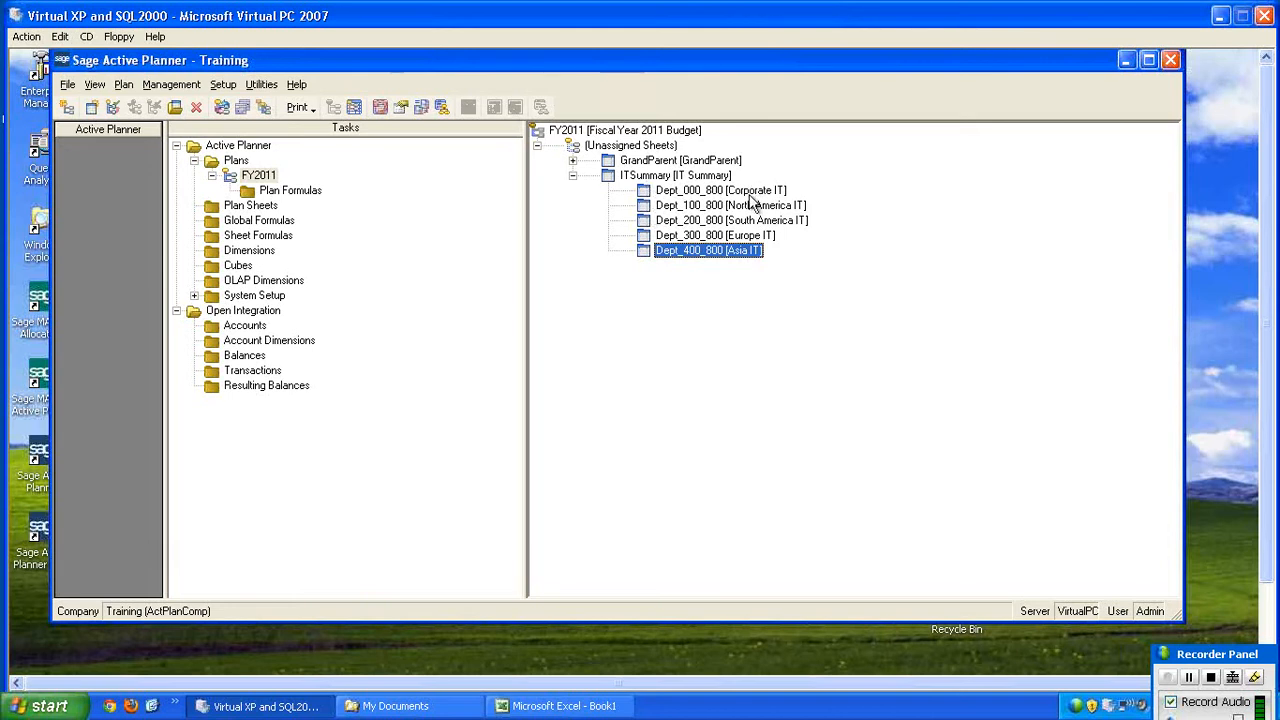
Step: Open the Dept_100_800 [North America IT] plan sheet from under ITSummary
double_click(665, 191)
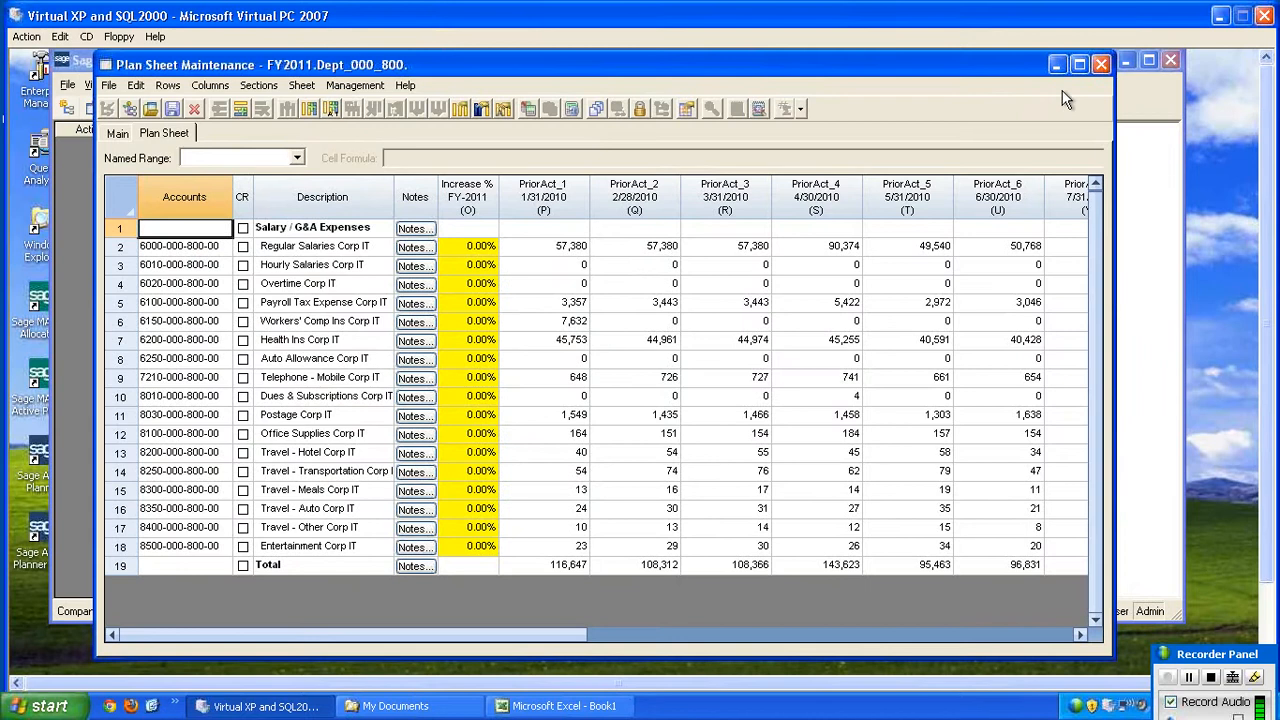
left_click(1100, 64)
double_click(660, 206)
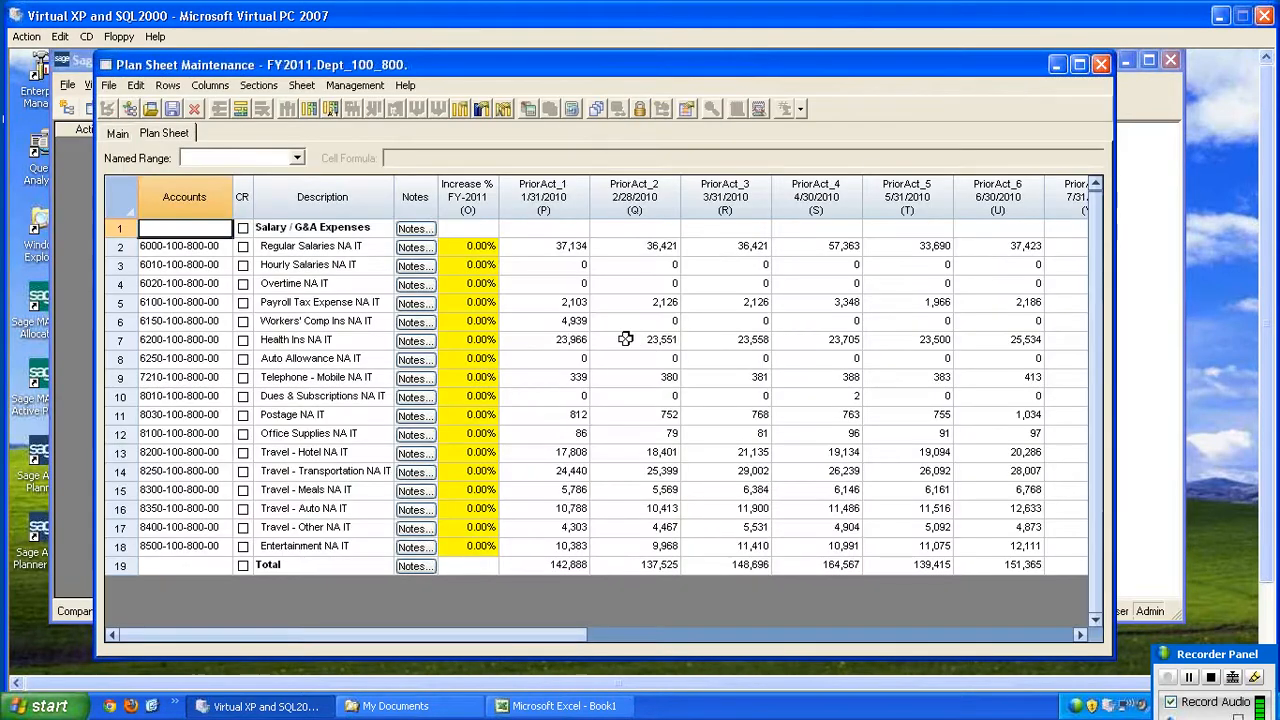
left_click(262, 88)
mouse_move(301, 85)
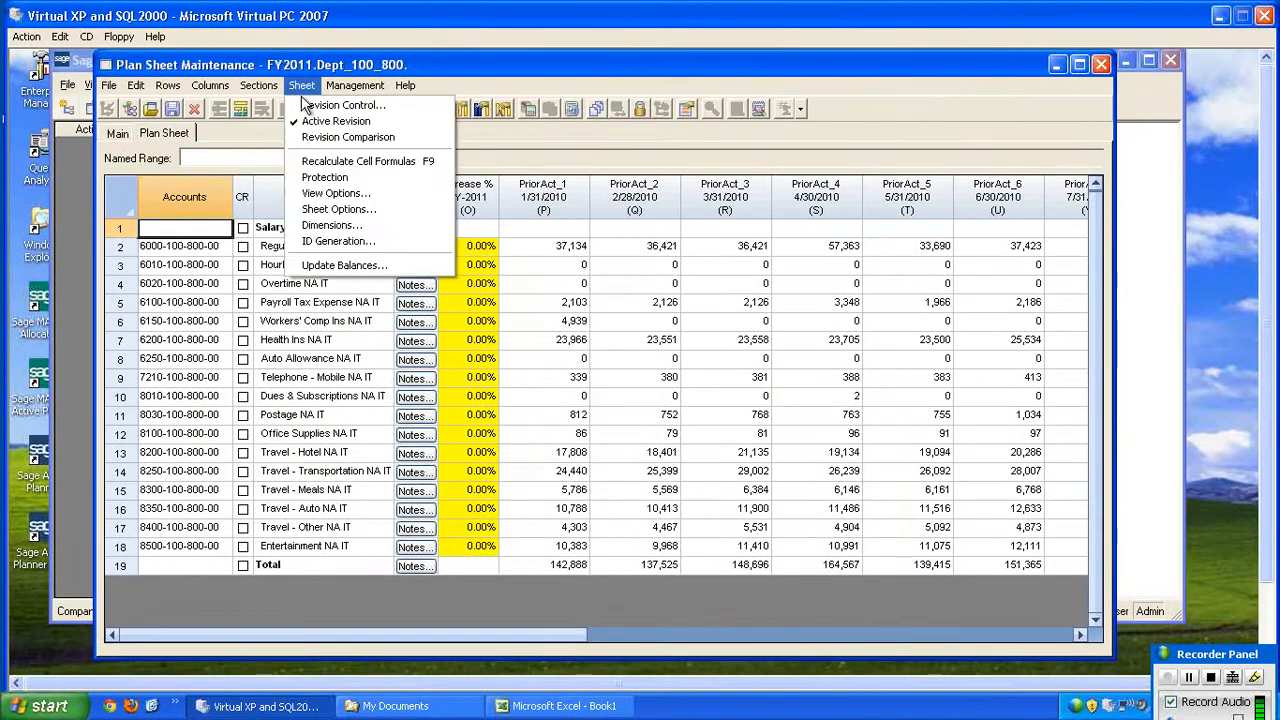
left_click(318, 209)
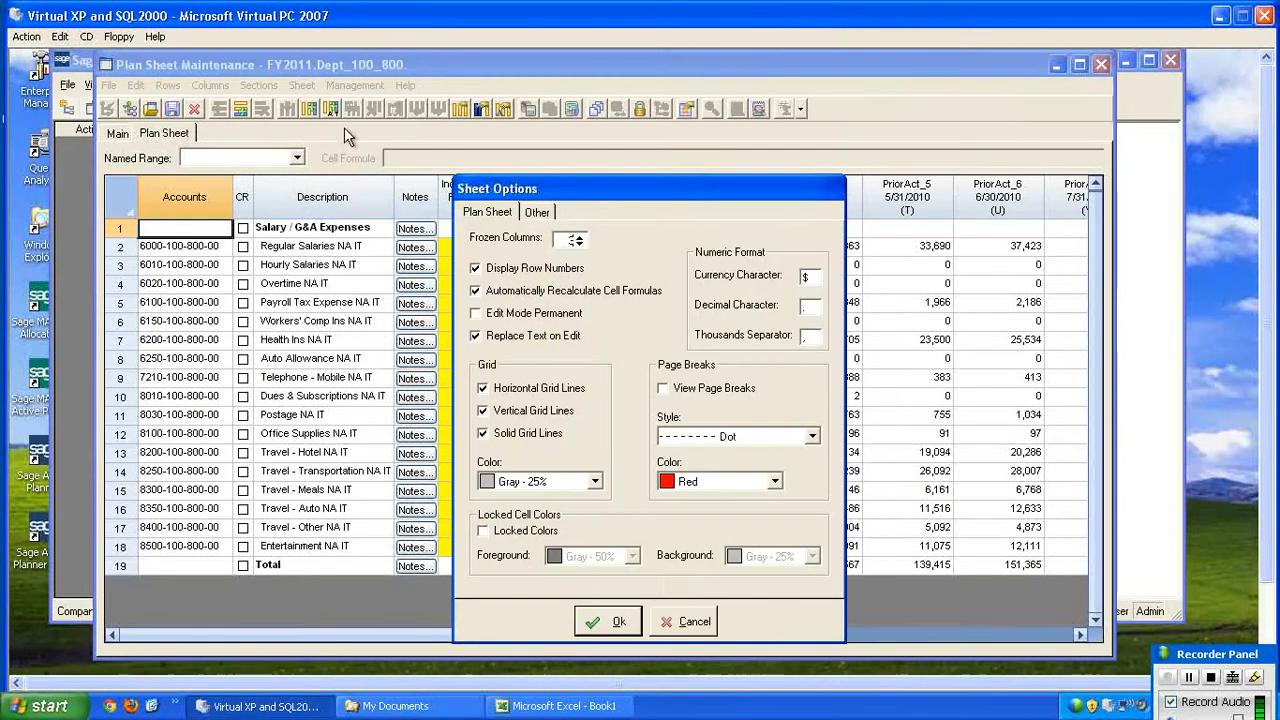
left_click(688, 621)
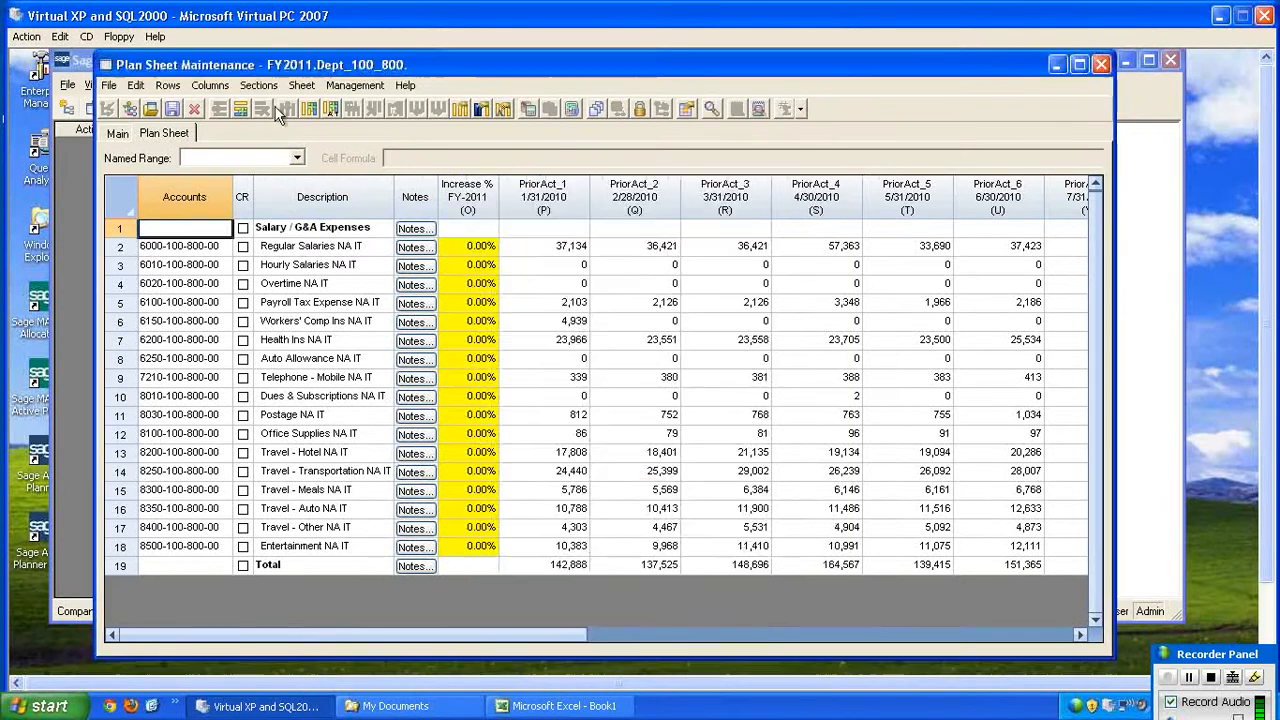
Step: Show the Parent Row ID reserved column in the Dept_100_800 sheet's view options
left_click(301, 85)
left_click(332, 191)
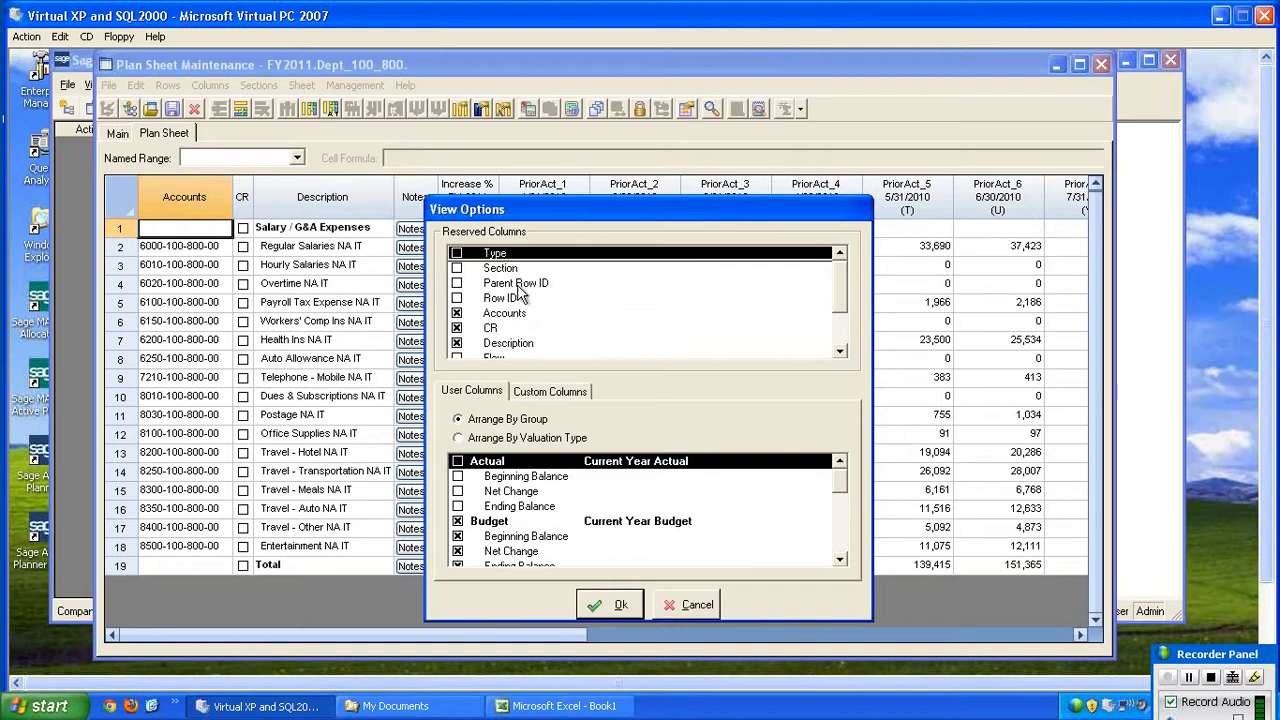
left_click(457, 284)
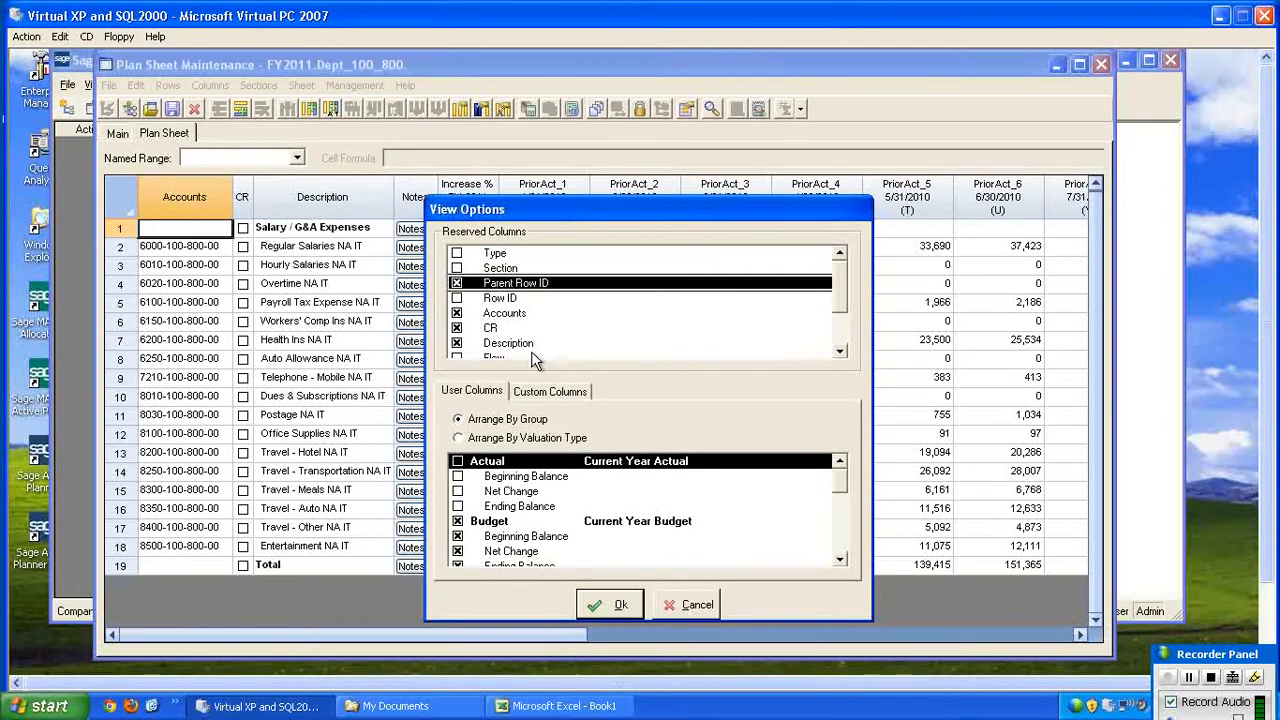
left_click(607, 606)
Step: Enter Parent Row ID 6000 for Regular Salaries in row 2 and 6010 for Hourly Salaries in row 3
left_click(178, 246)
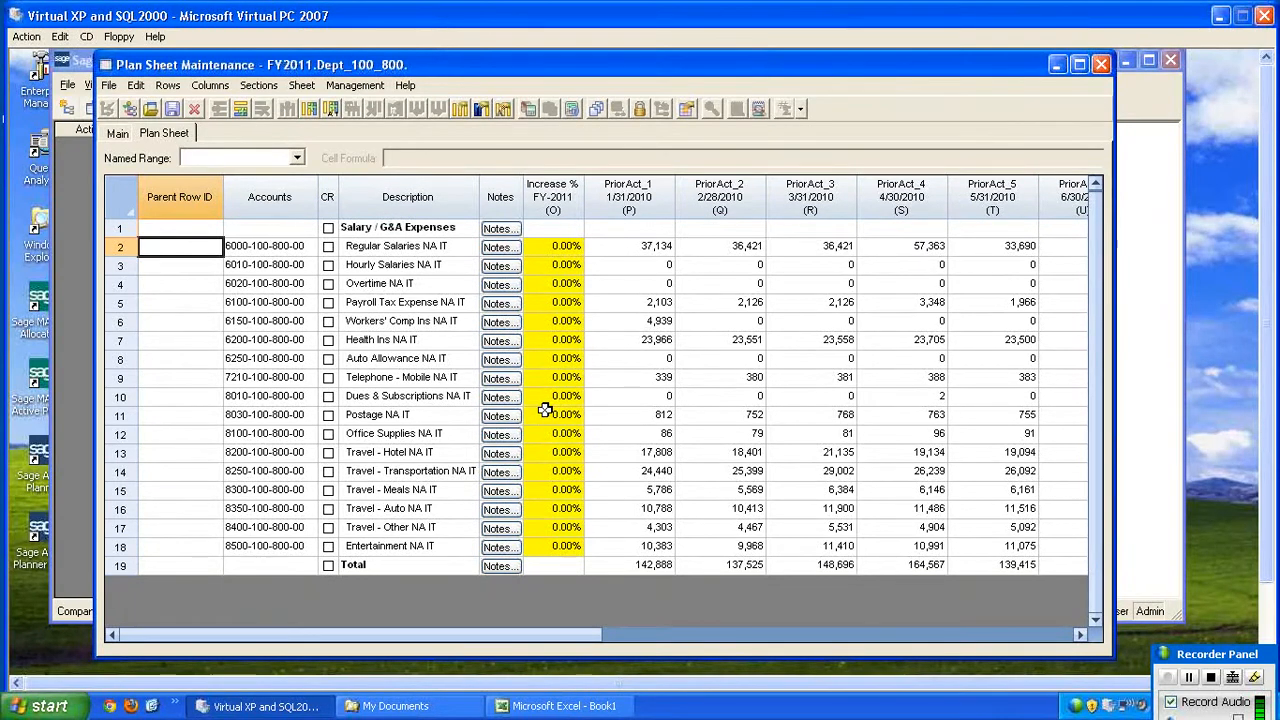
type("600")
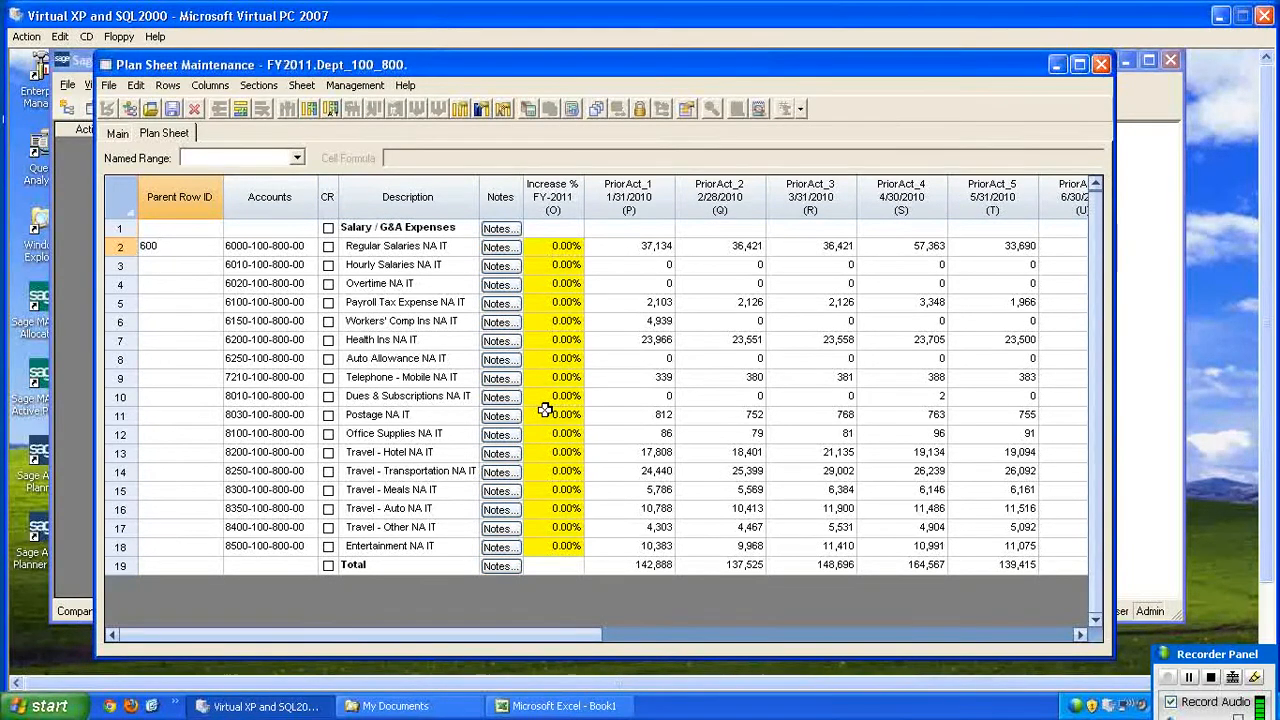
type("0")
key("Return")
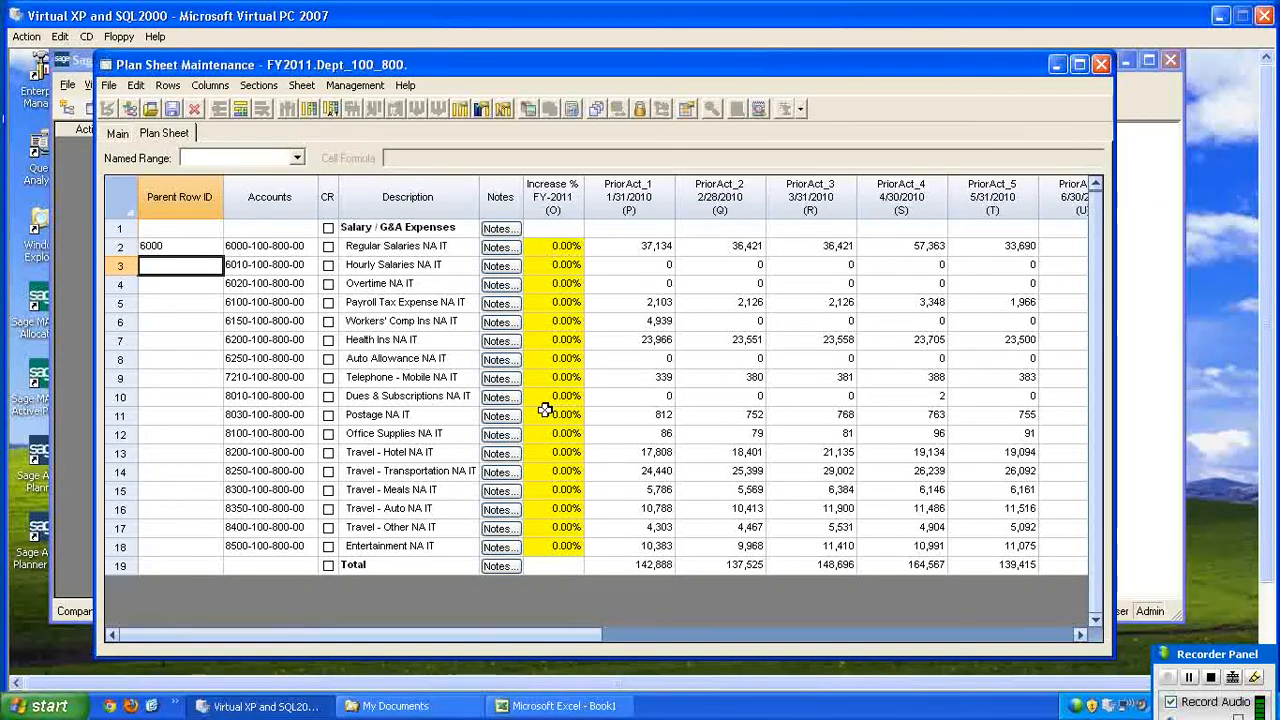
type("6010")
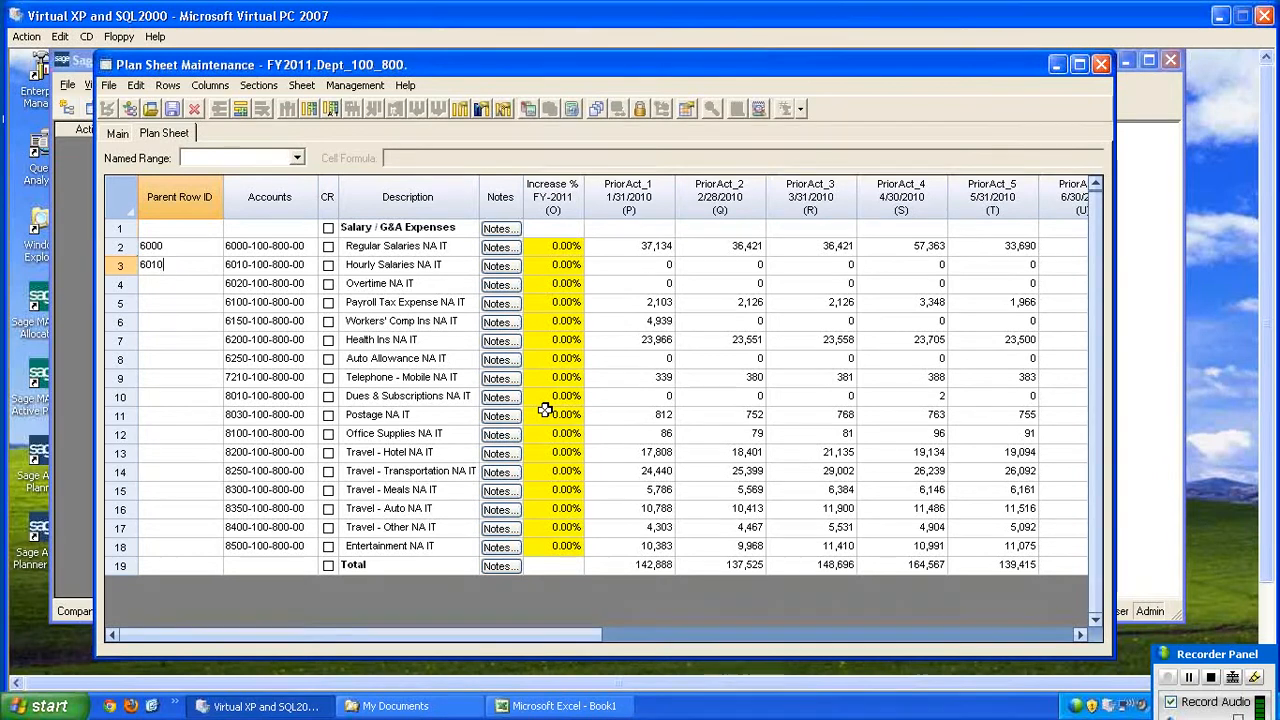
key("Return")
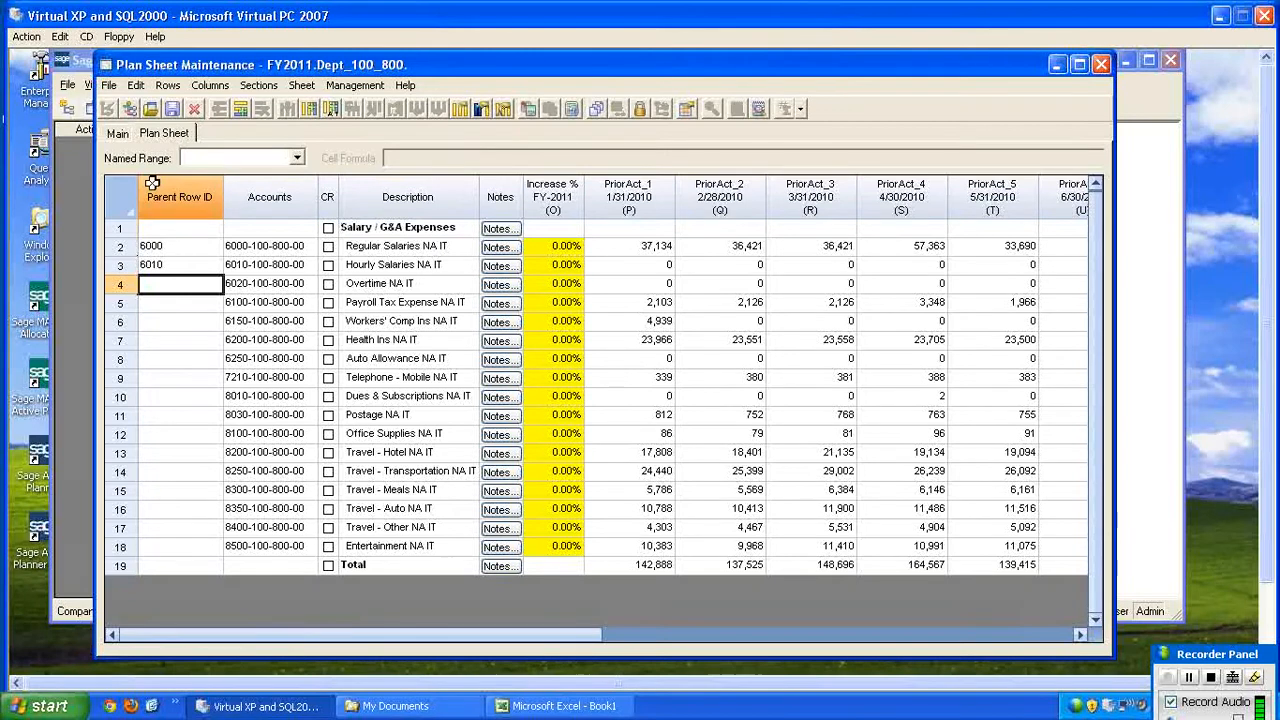
left_click(178, 263)
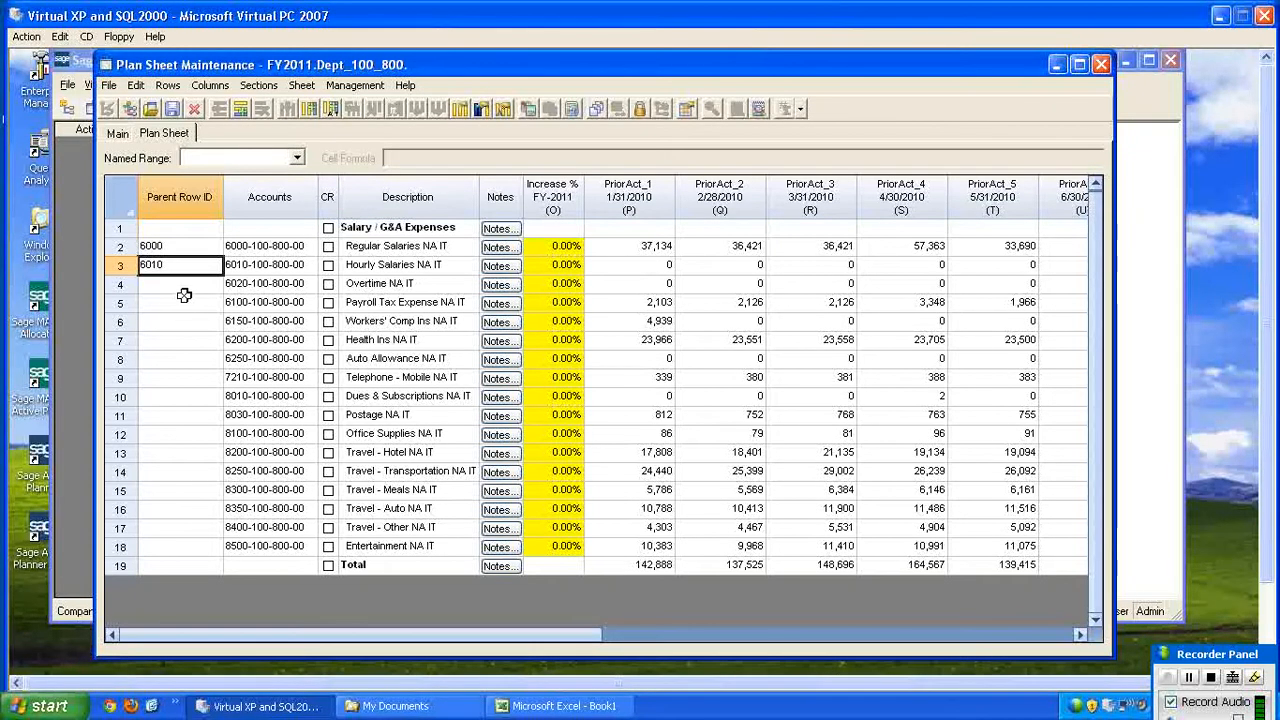
Step: Turn on automatic generation of Parent Row IDs in the sheet's ID Generation settings, with Refresh IDs enabled
left_click(297, 89)
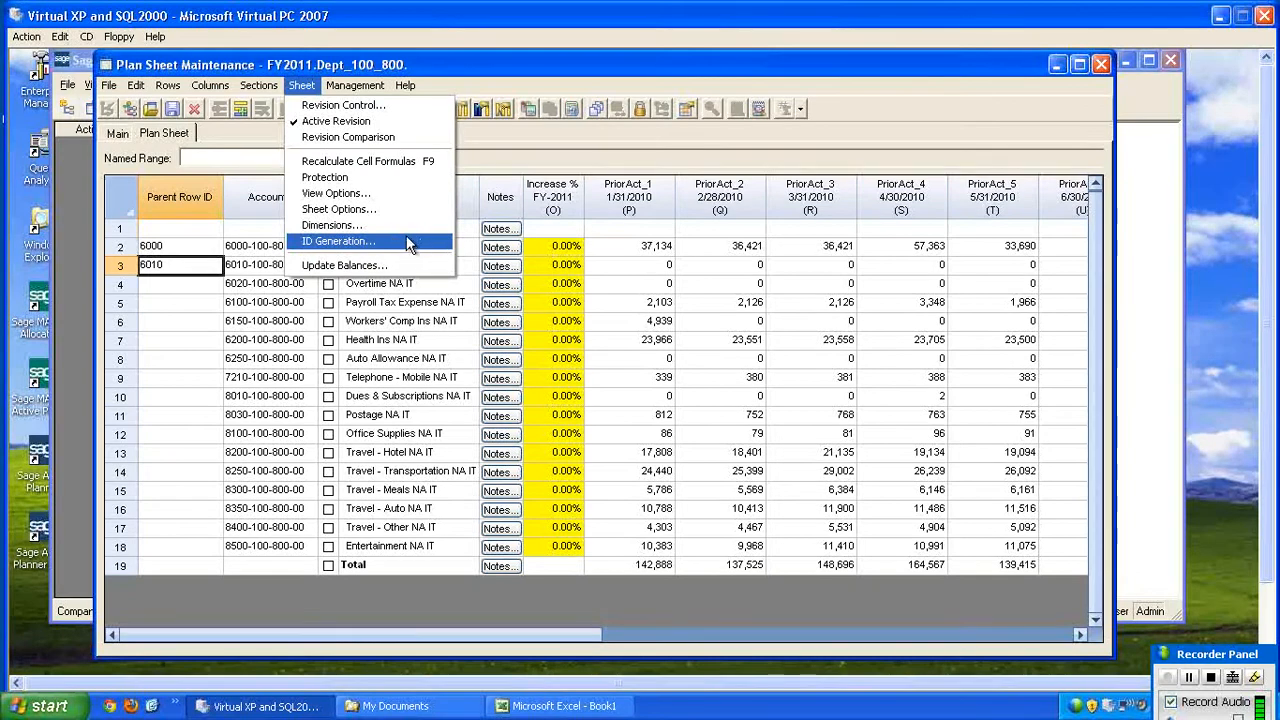
left_click(416, 241)
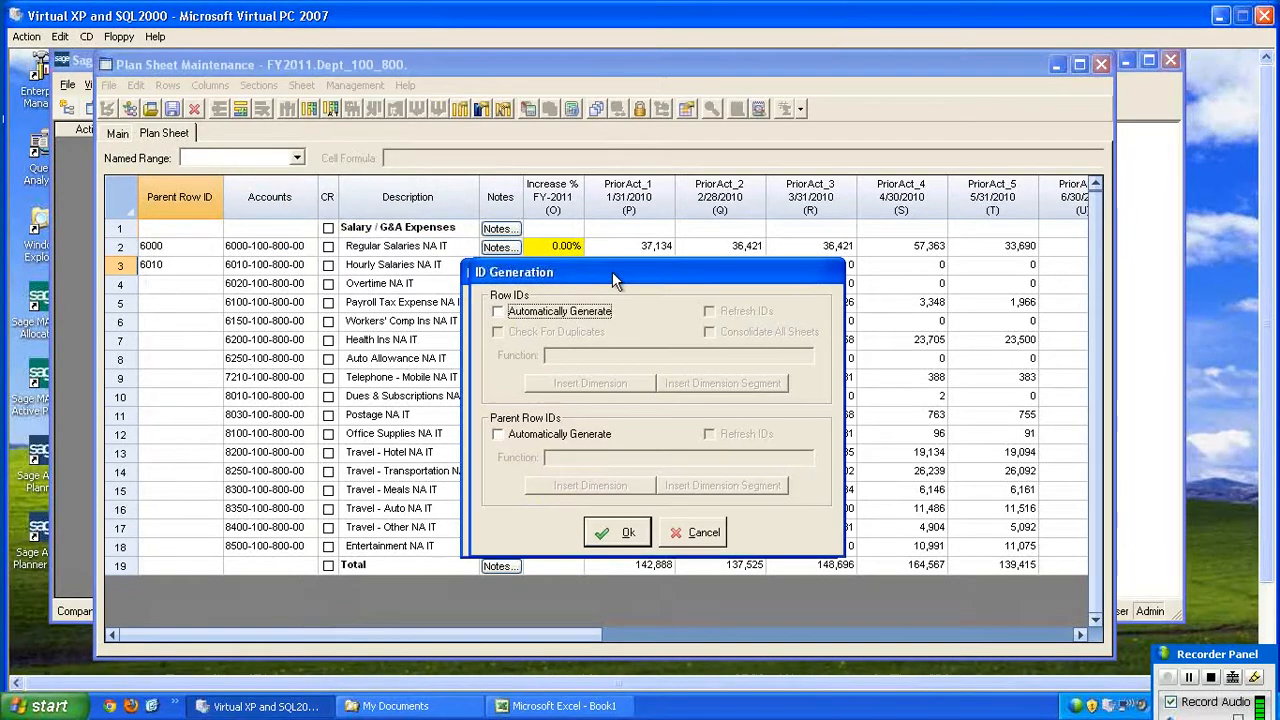
left_click_drag(612, 271, 697, 163)
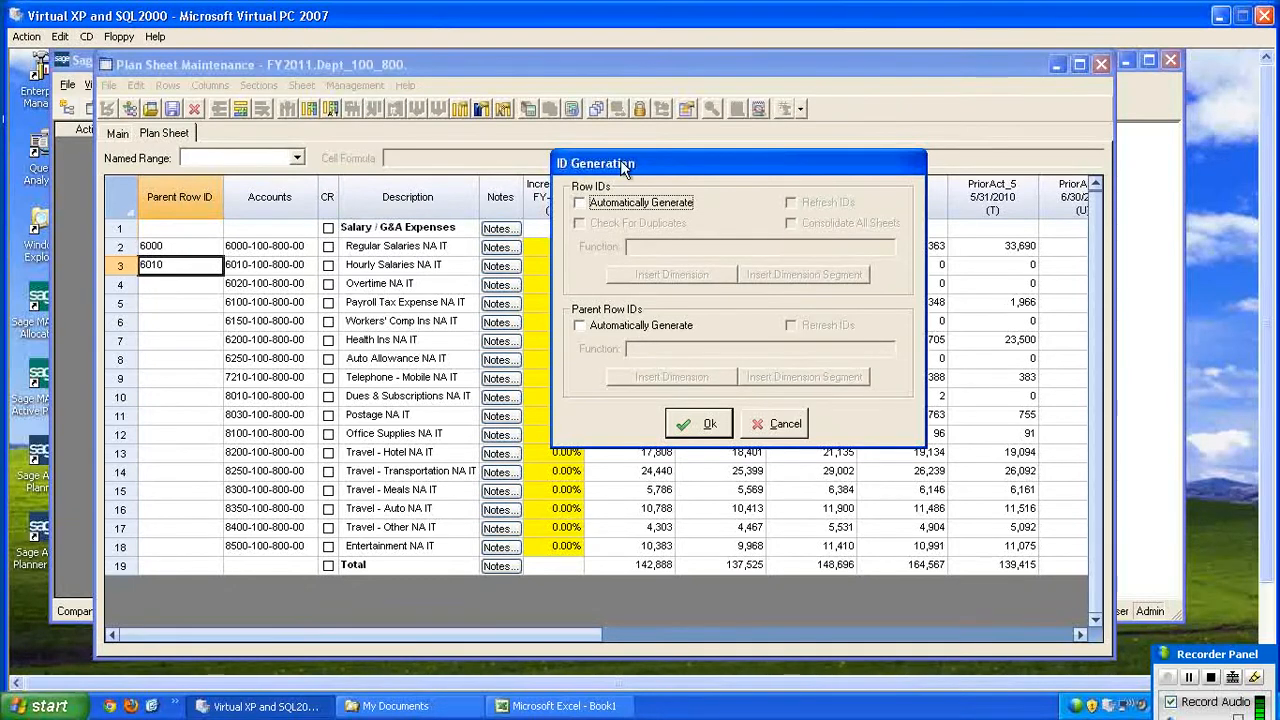
left_click(580, 326)
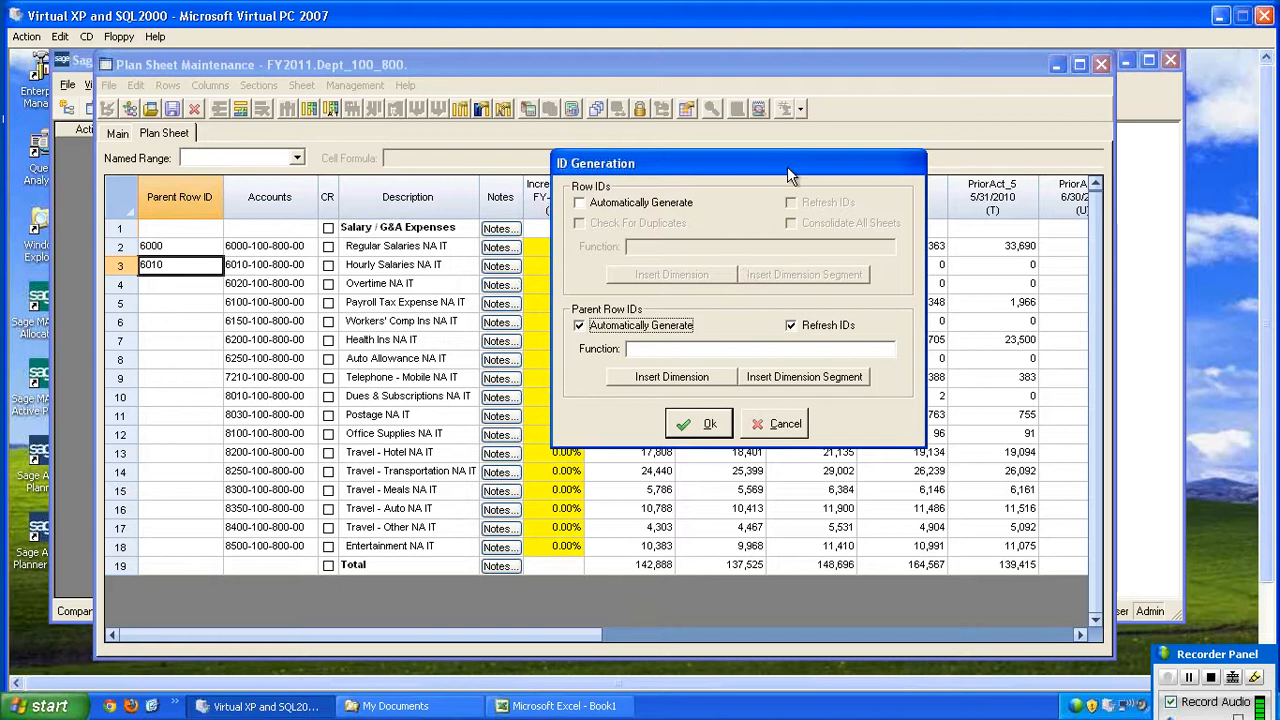
left_click_drag(787, 175, 765, 216)
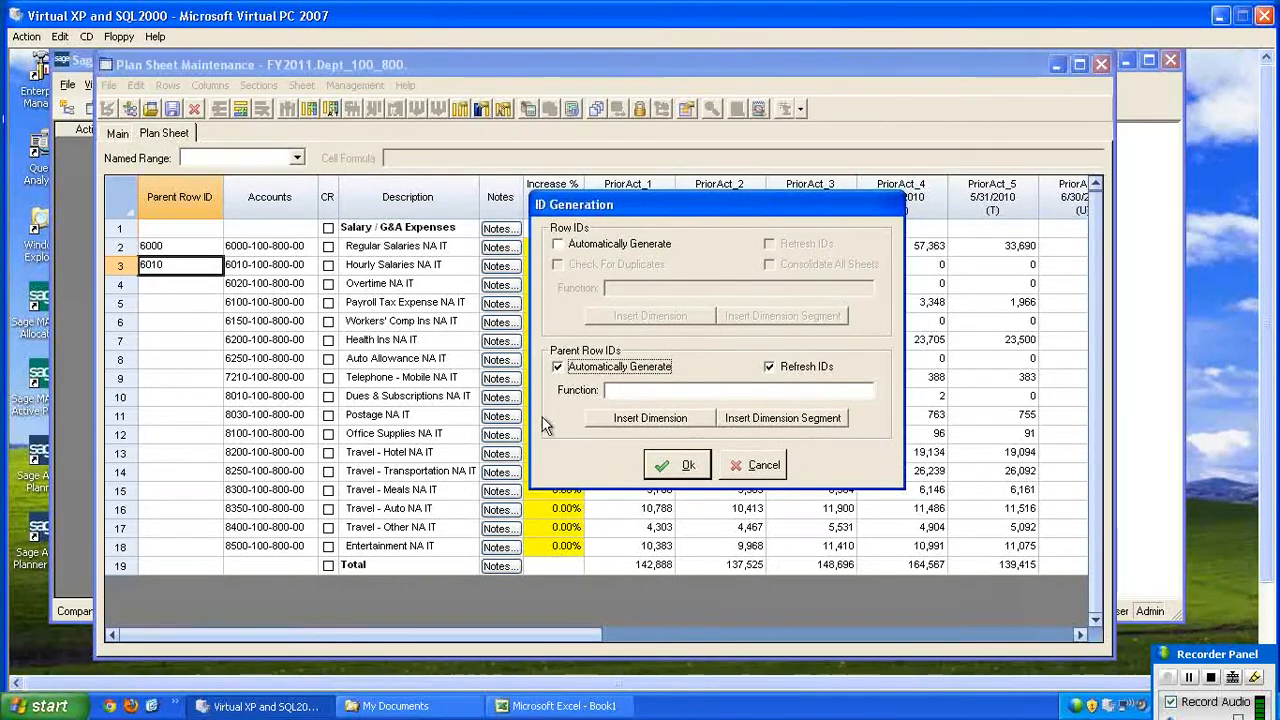
Step: Insert segment 1 of the Accounts dimension as the Parent Row ID function and apply the ID generation
left_click(816, 419)
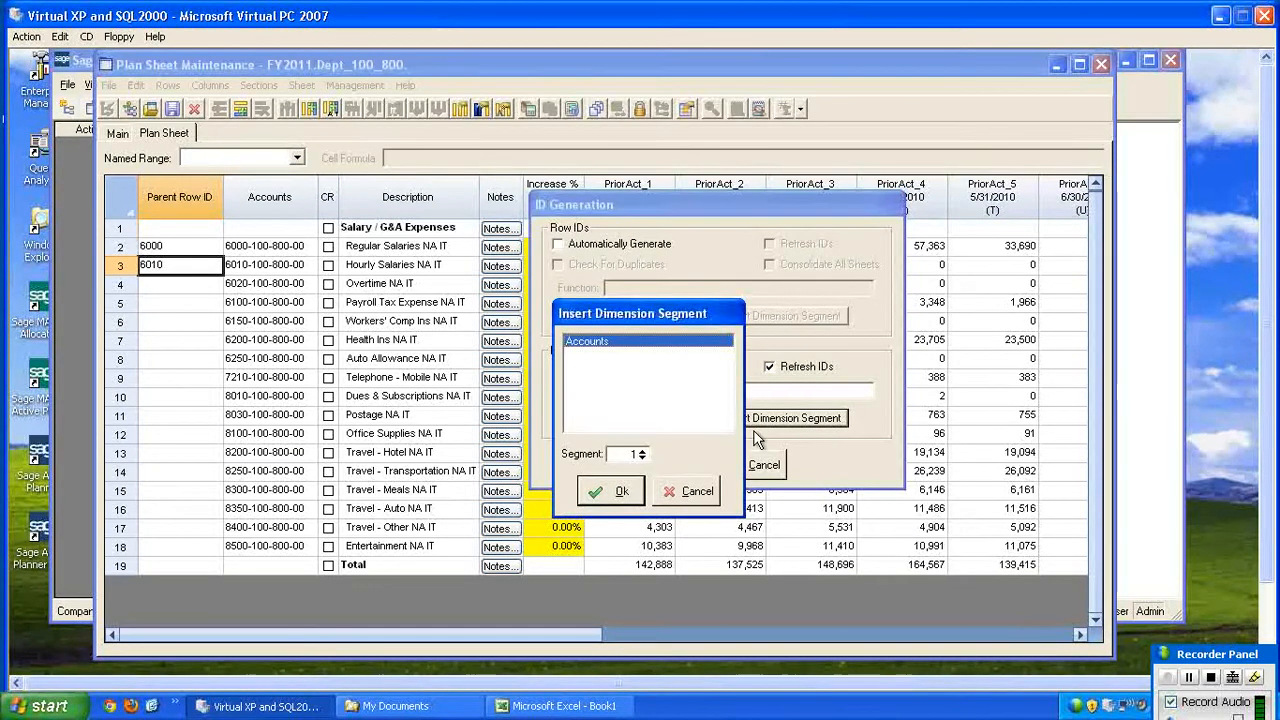
left_click(642, 454)
left_click(642, 451)
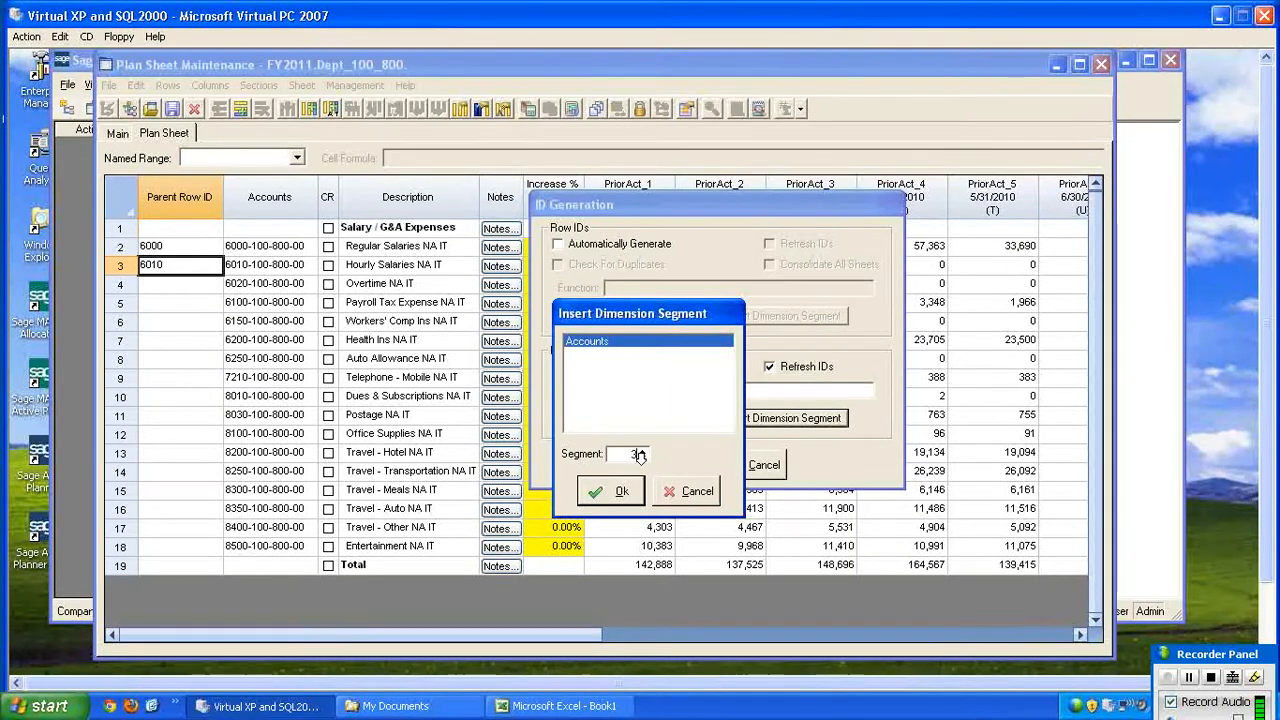
left_click(642, 457)
left_click(613, 489)
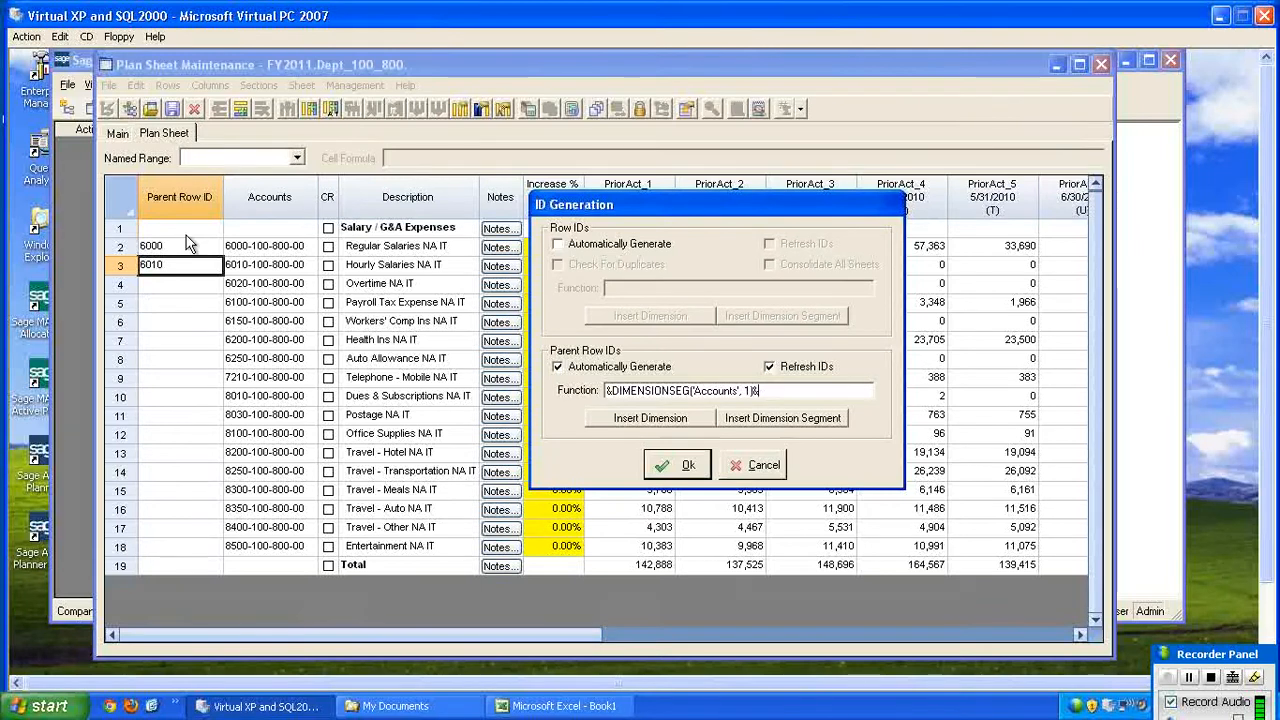
left_click(678, 472)
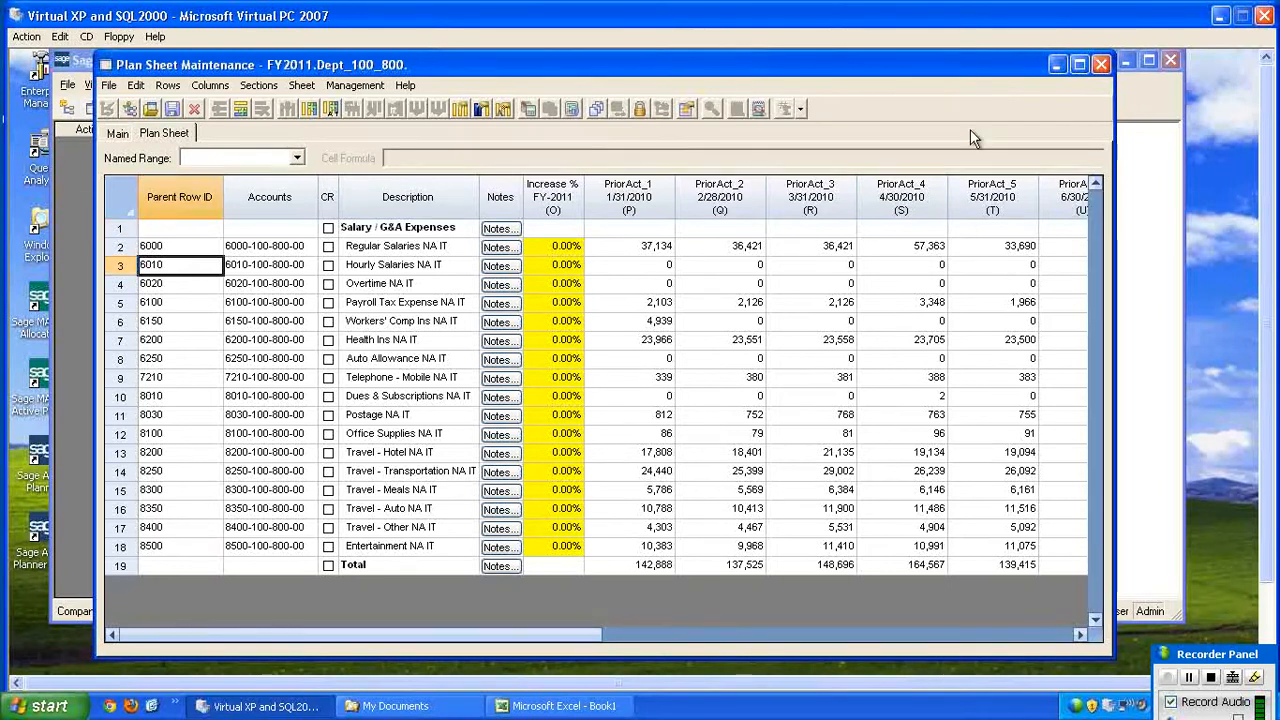
Step: Close Dept_100_800, set Dept_000_800 to generate Parent Row IDs automatically from segment 1 of the Accounts dimension, and save that sheet
left_click(1102, 64)
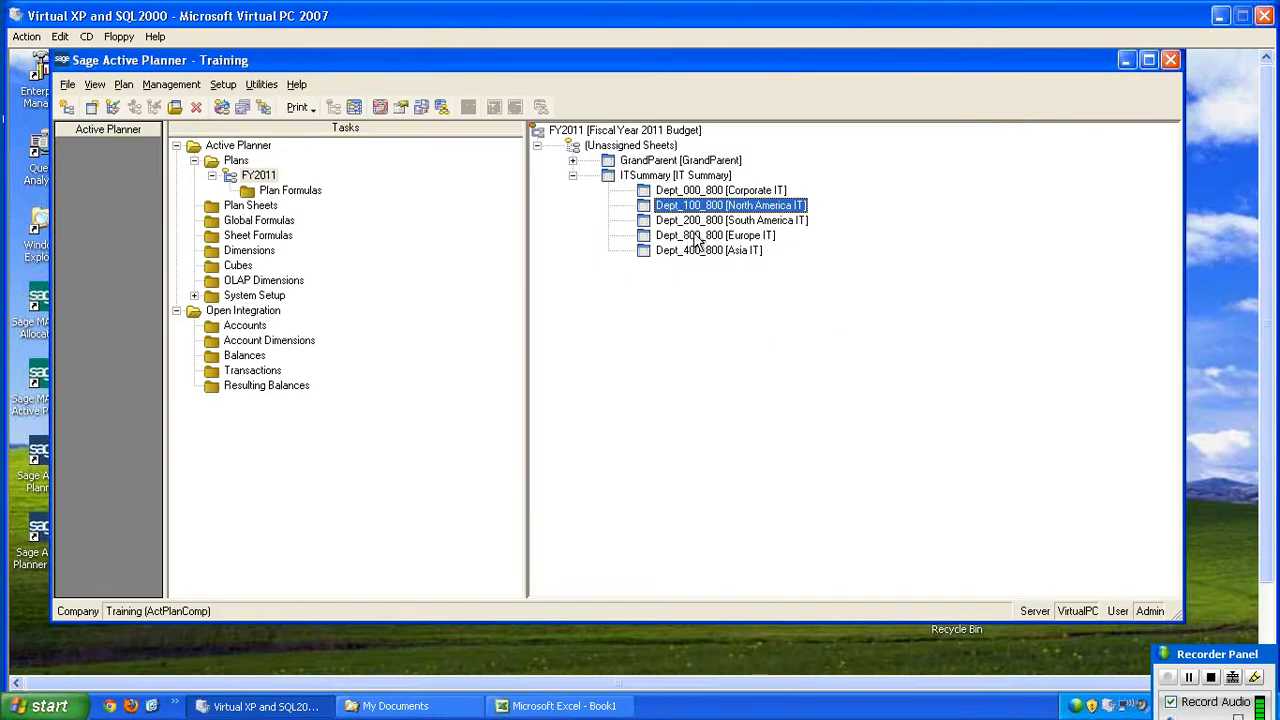
double_click(668, 190)
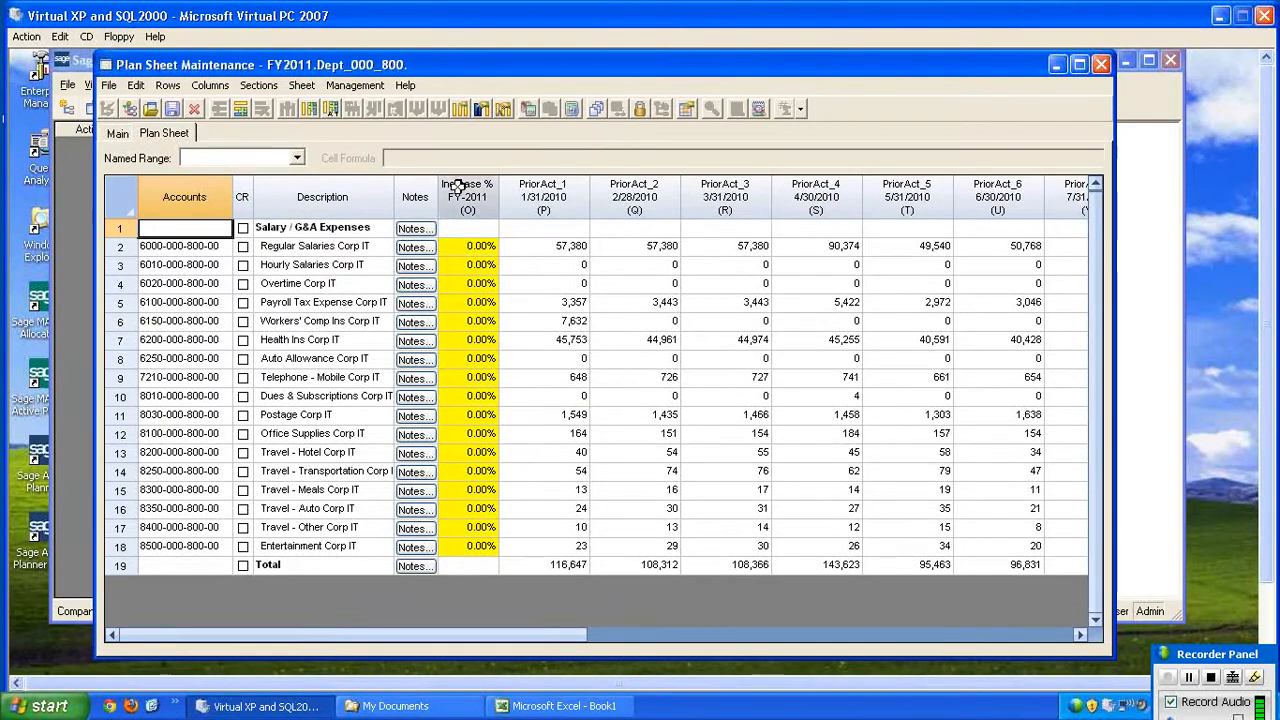
left_click(311, 86)
left_click(341, 243)
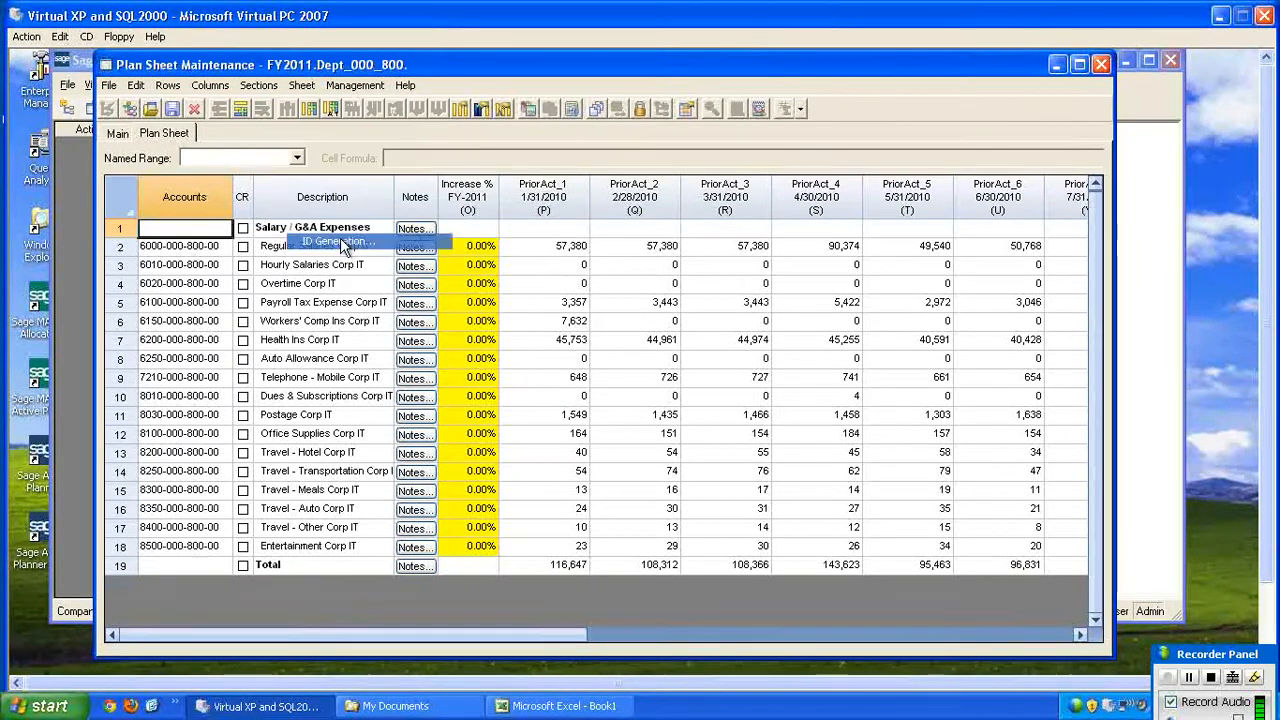
left_click(489, 436)
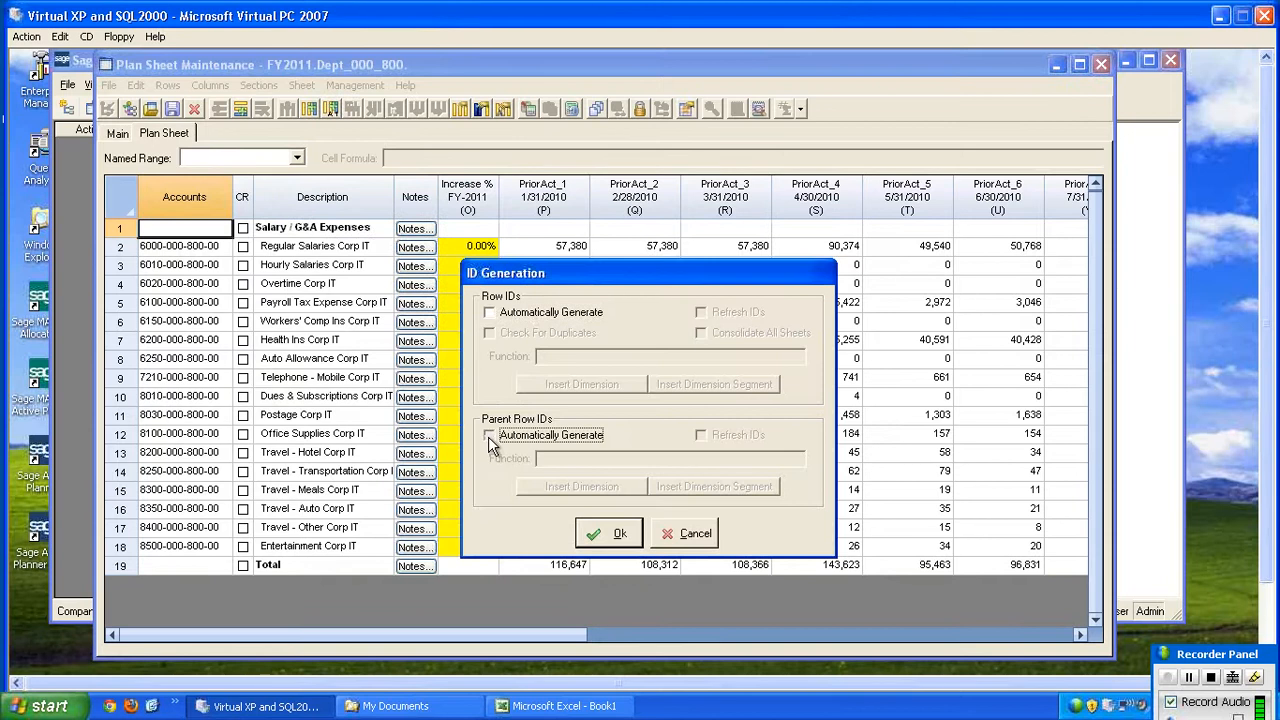
left_click(714, 486)
left_click(625, 494)
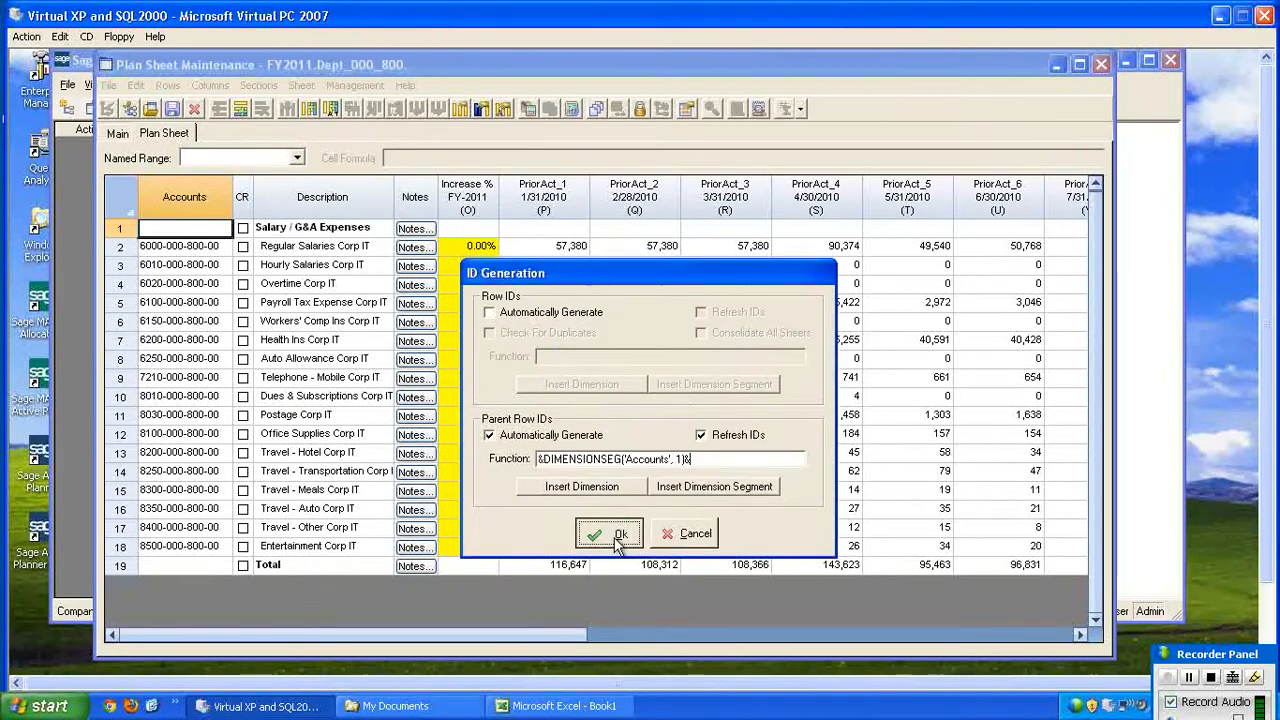
left_click(615, 535)
left_click(1101, 62)
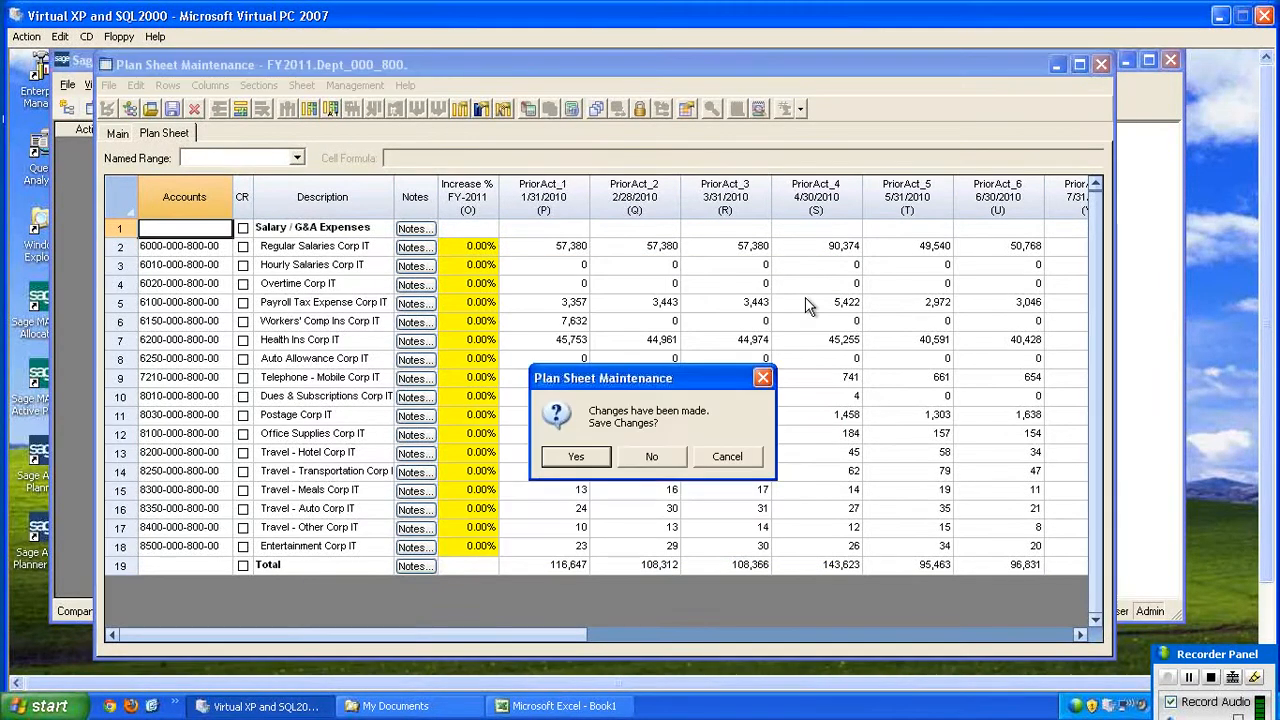
left_click(582, 457)
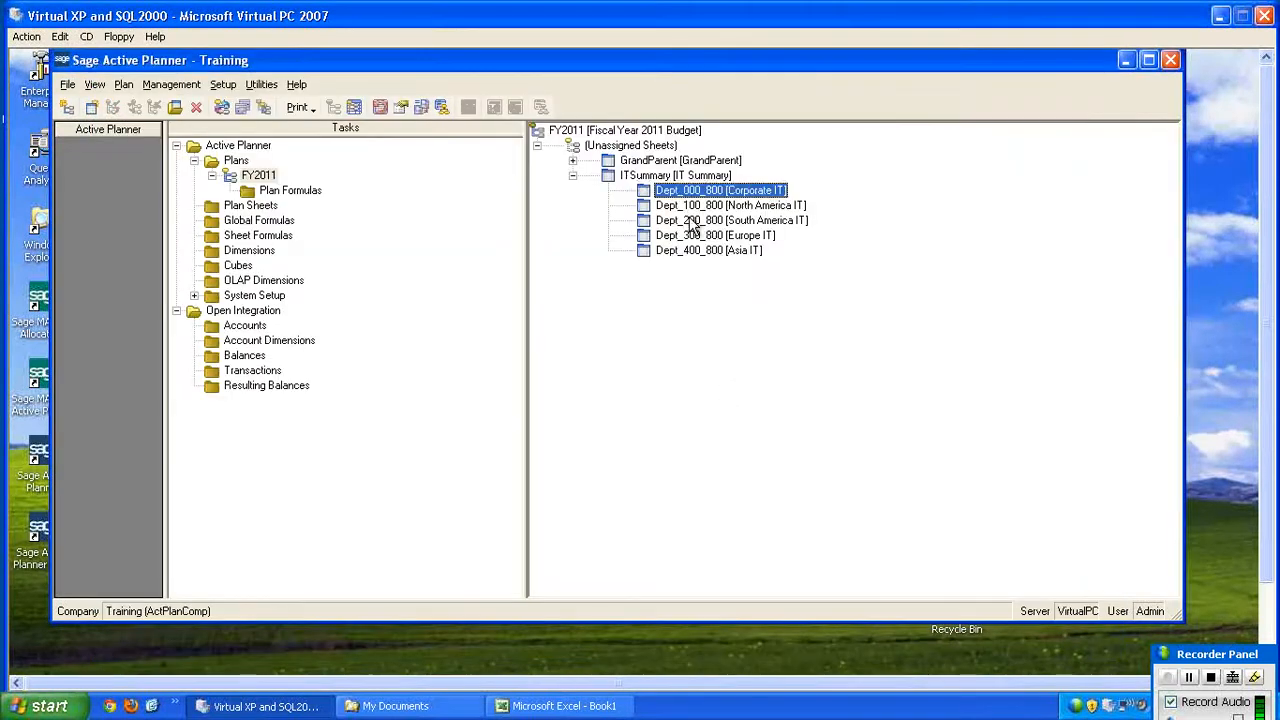
Step: Set the Dept_200_800 sheet to generate Parent Row IDs automatically from segment 1 of the Accounts dimension, and save it
left_click(692, 221)
key("Return")
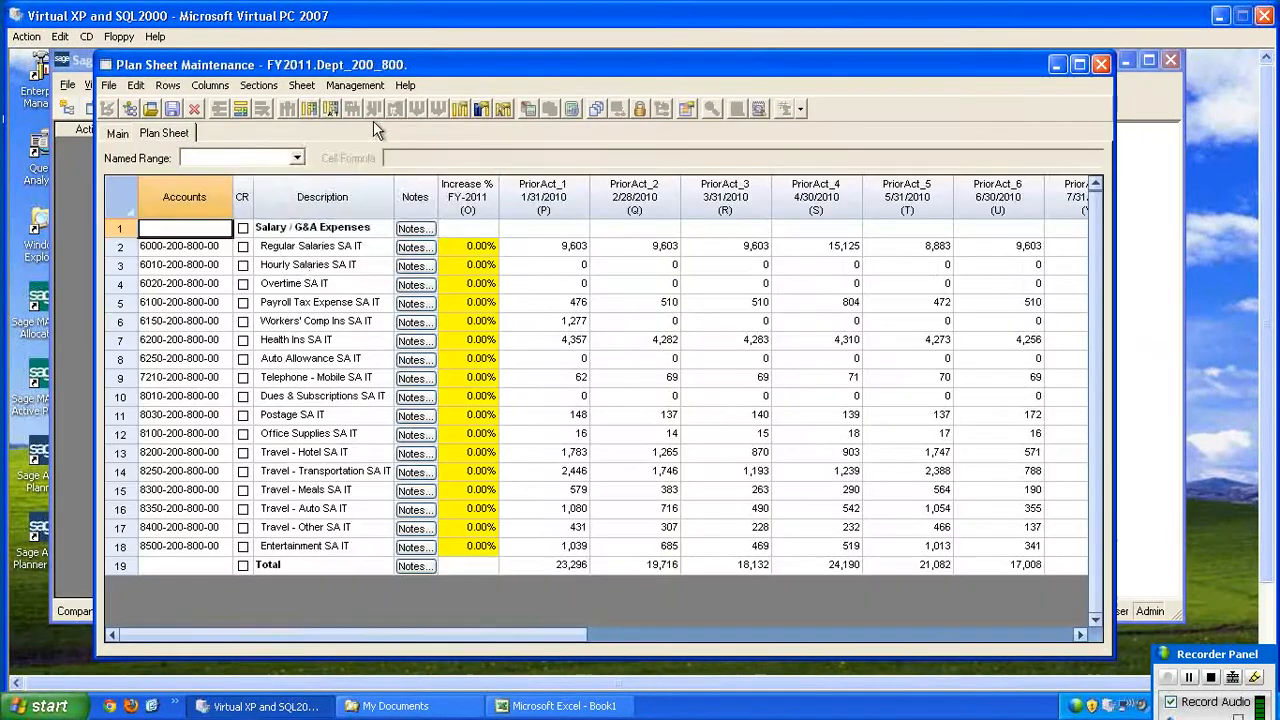
left_click(301, 85)
left_click(356, 238)
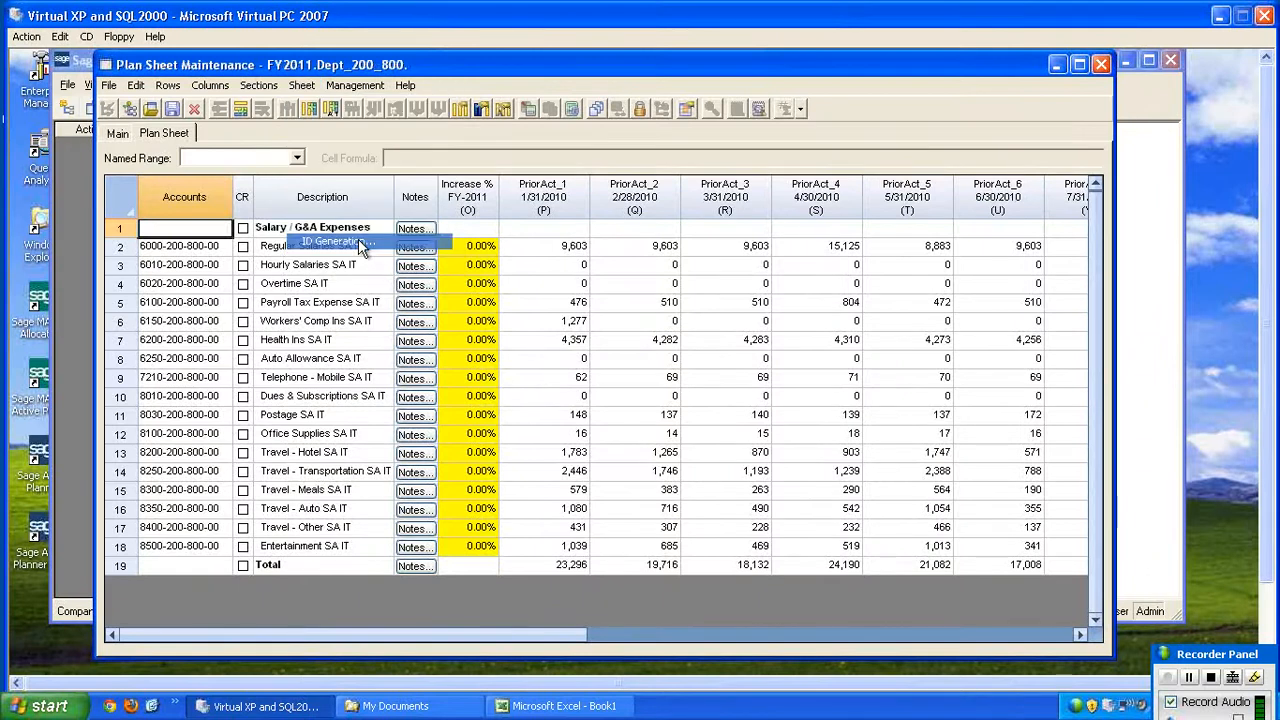
left_click(490, 435)
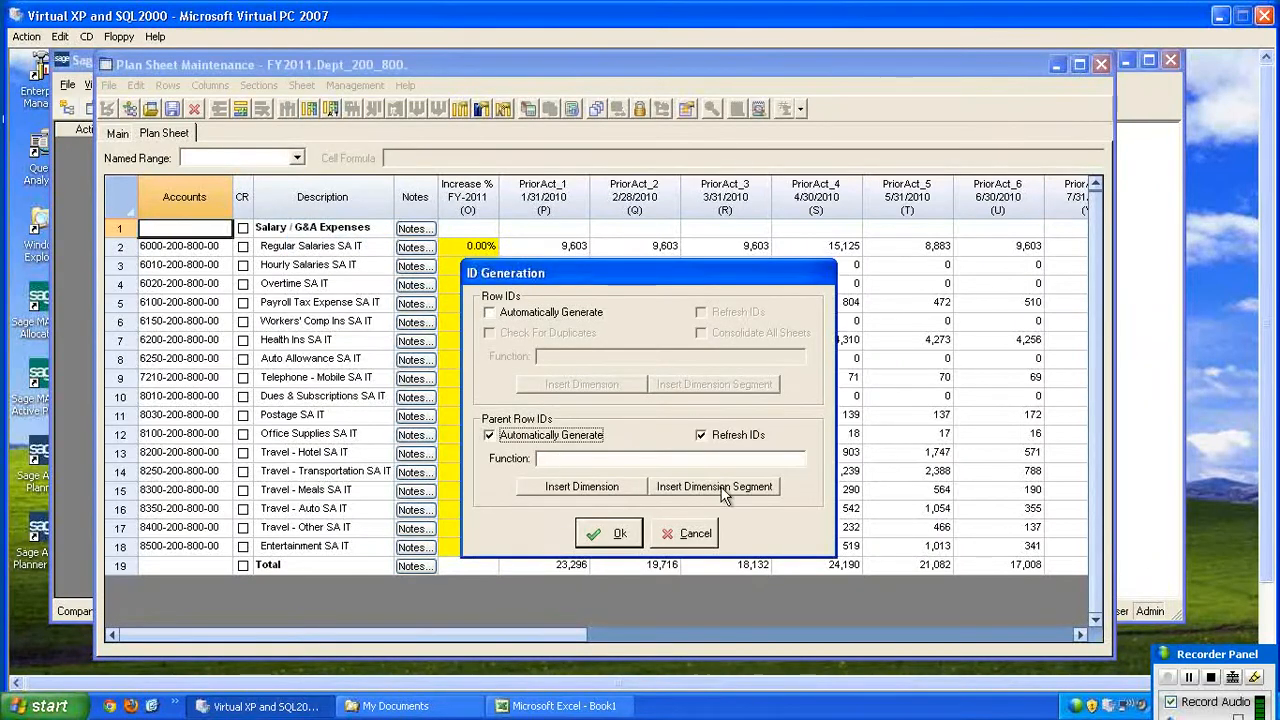
left_click(722, 489)
left_click(611, 494)
left_click(610, 534)
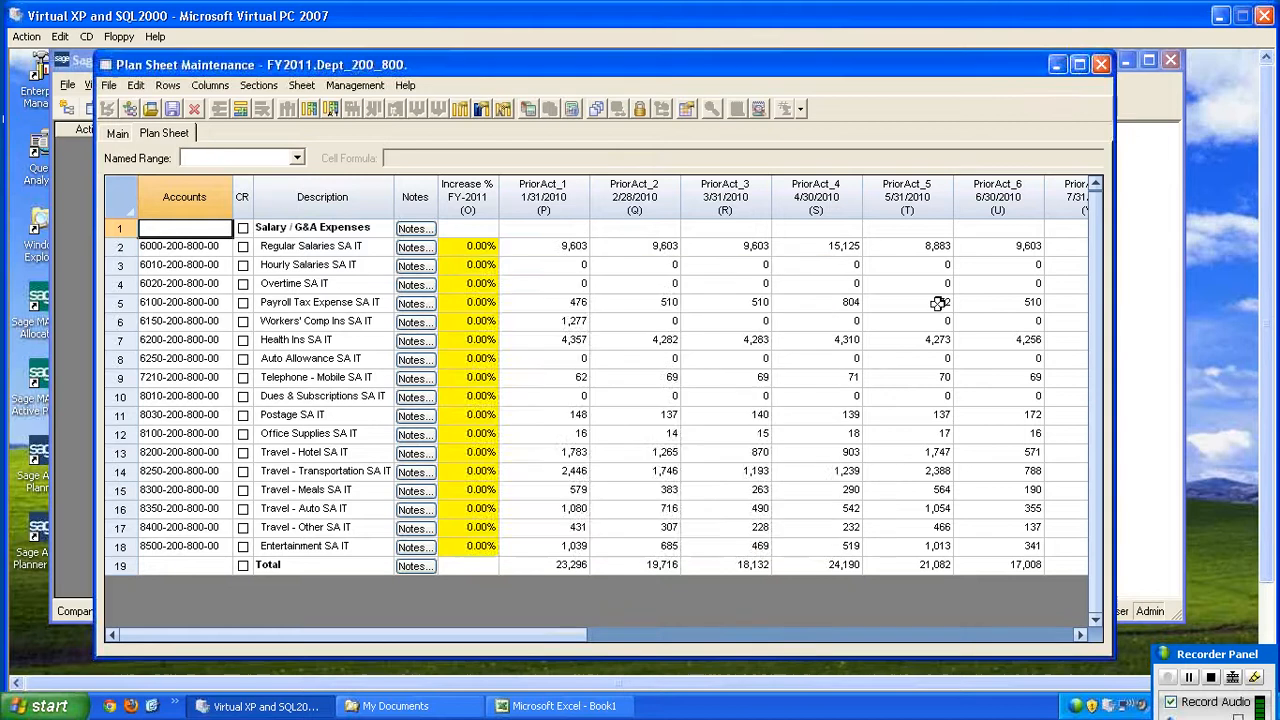
left_click(1100, 64)
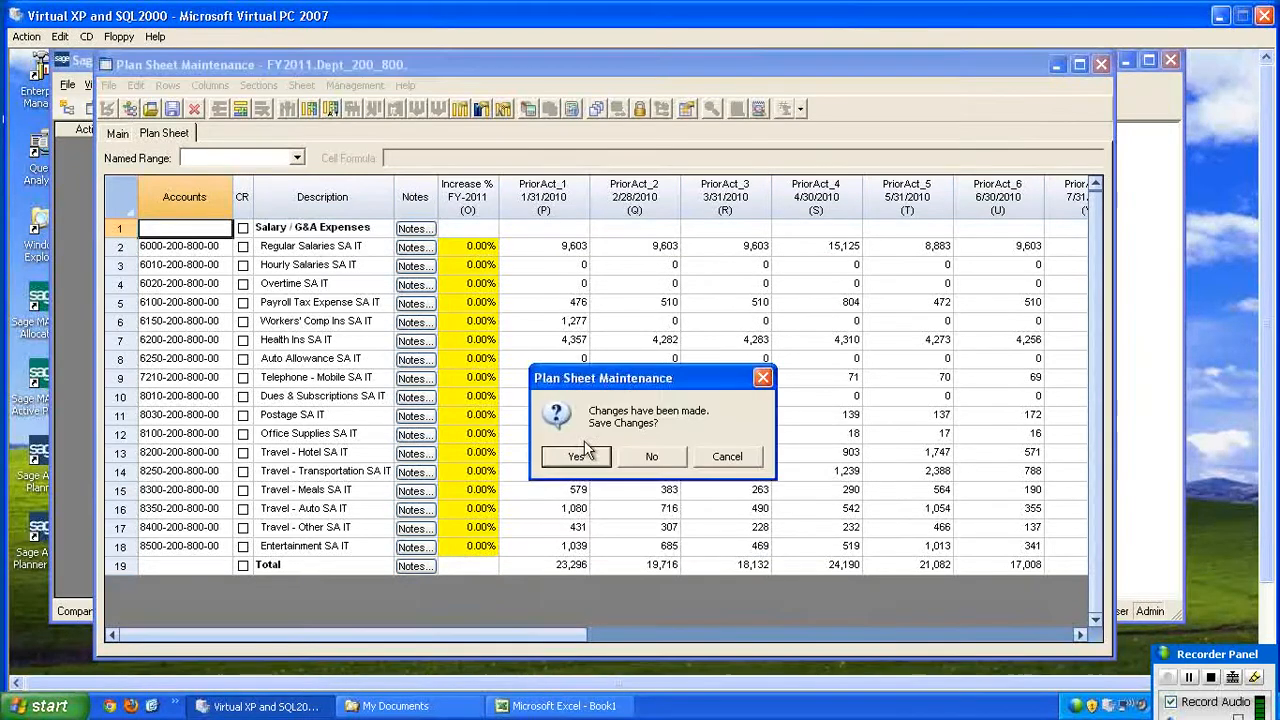
left_click(585, 456)
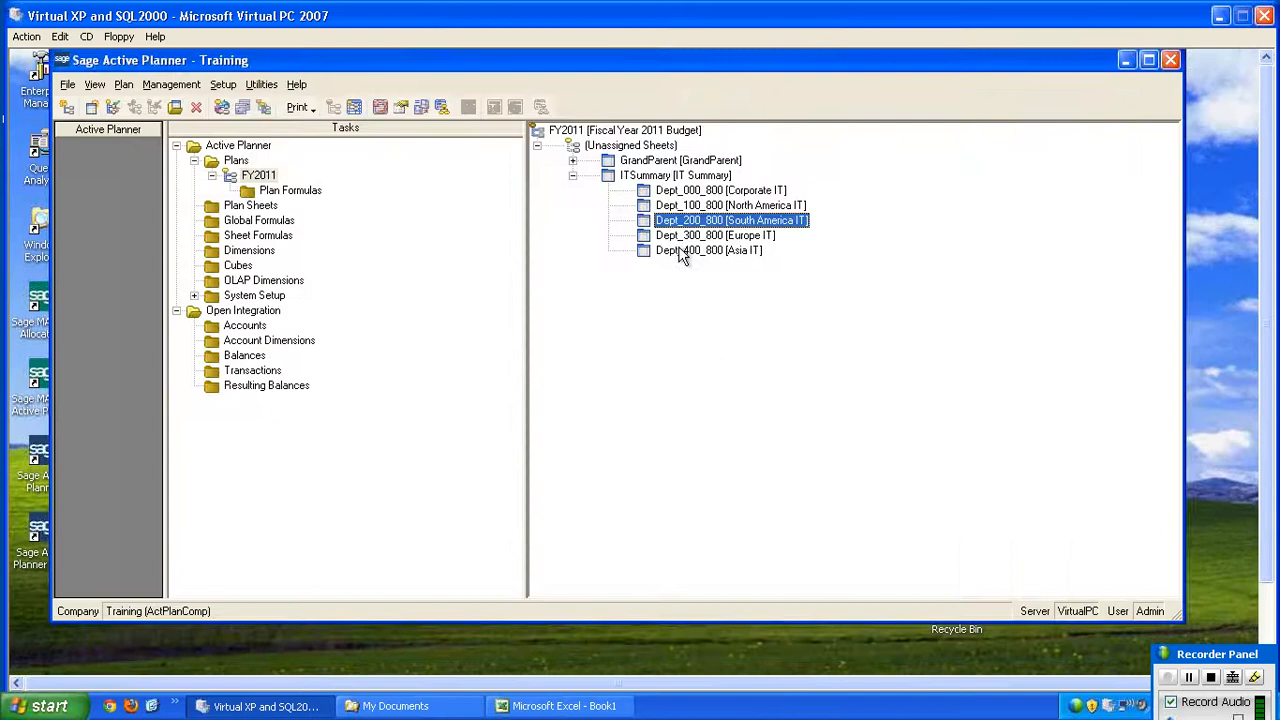
Step: Set the Dept_300_800 sheet to generate Parent Row IDs automatically from segment 1 of the Accounts dimension, and save it
double_click(690, 235)
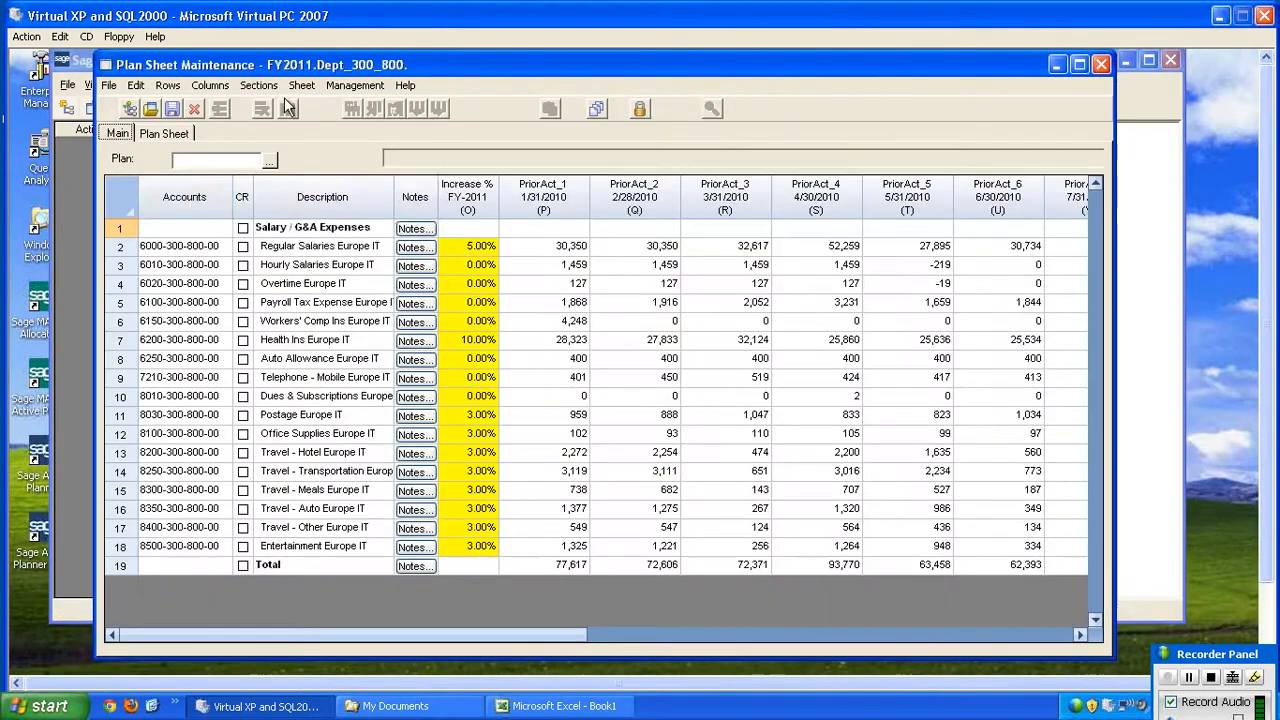
left_click(301, 85)
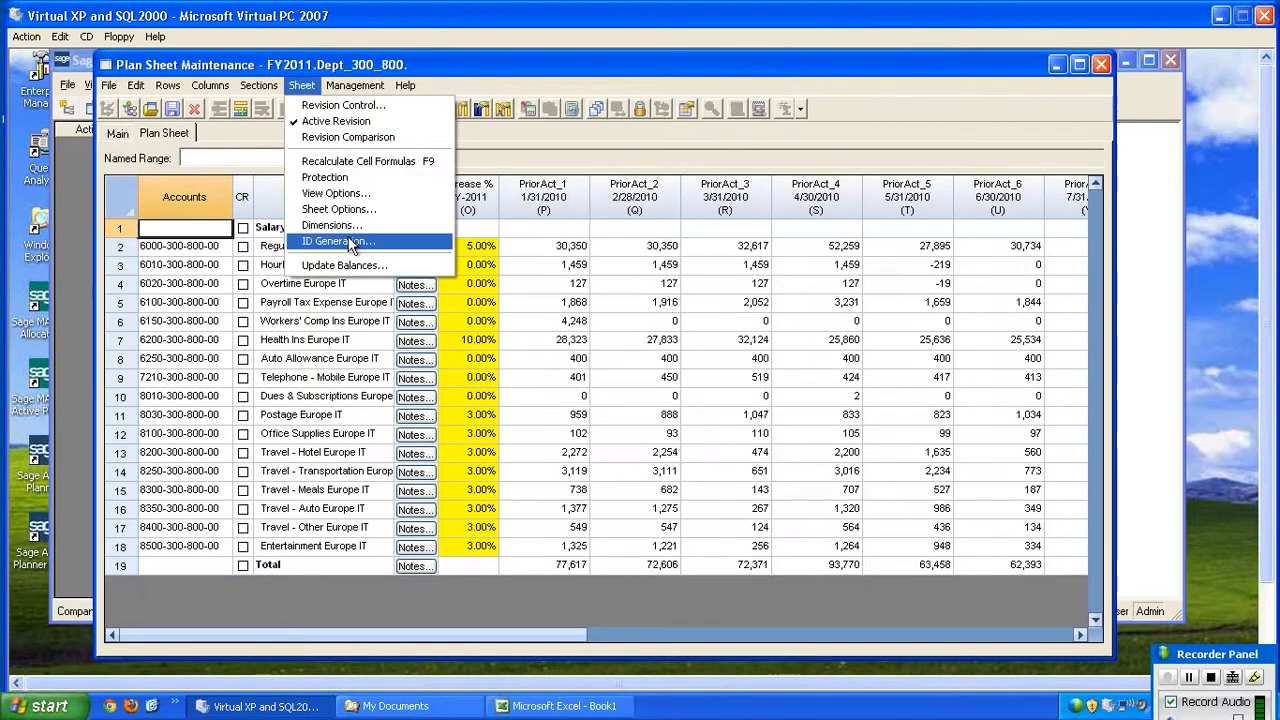
left_click(360, 245)
left_click(508, 438)
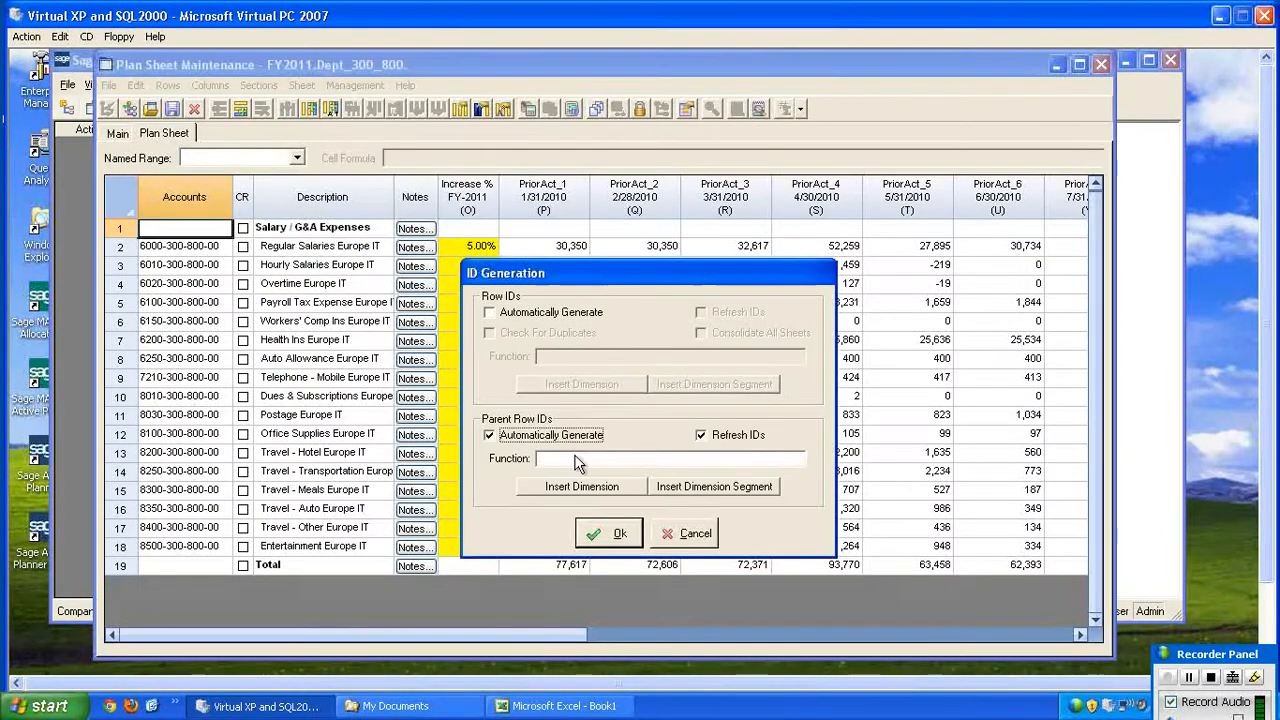
left_click(699, 483)
left_click(683, 492)
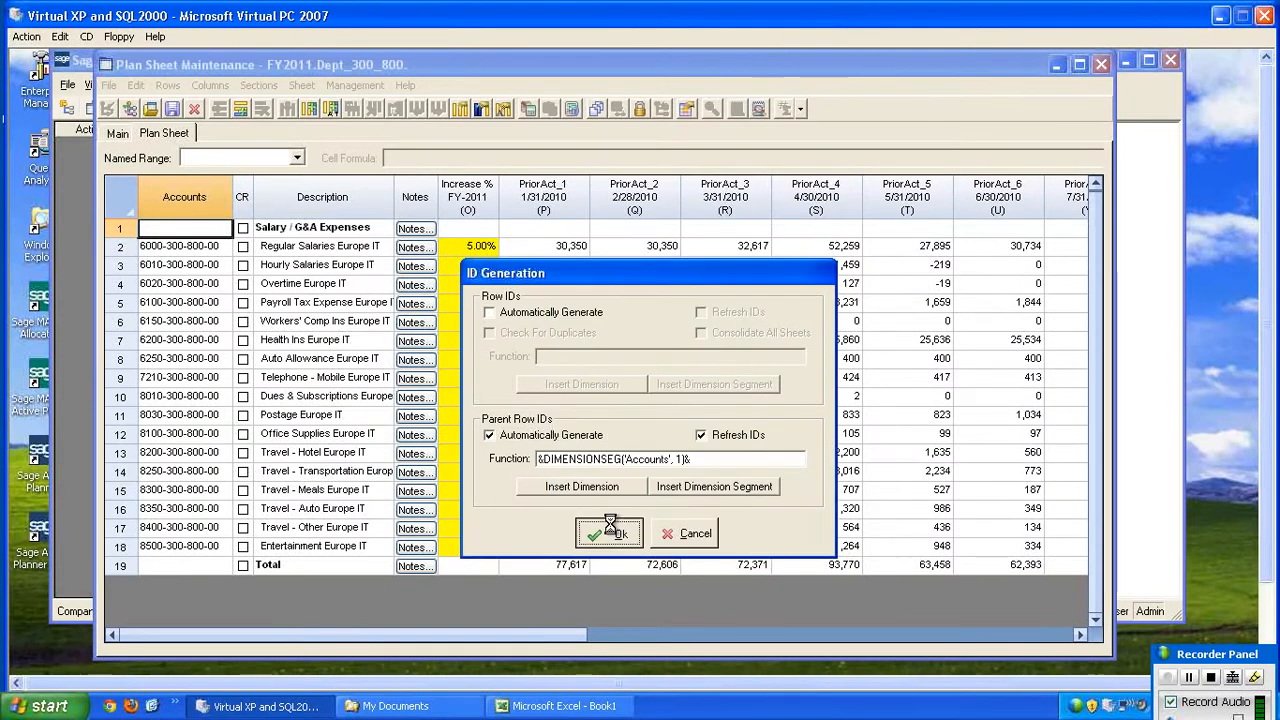
left_click(610, 533)
left_click(1101, 64)
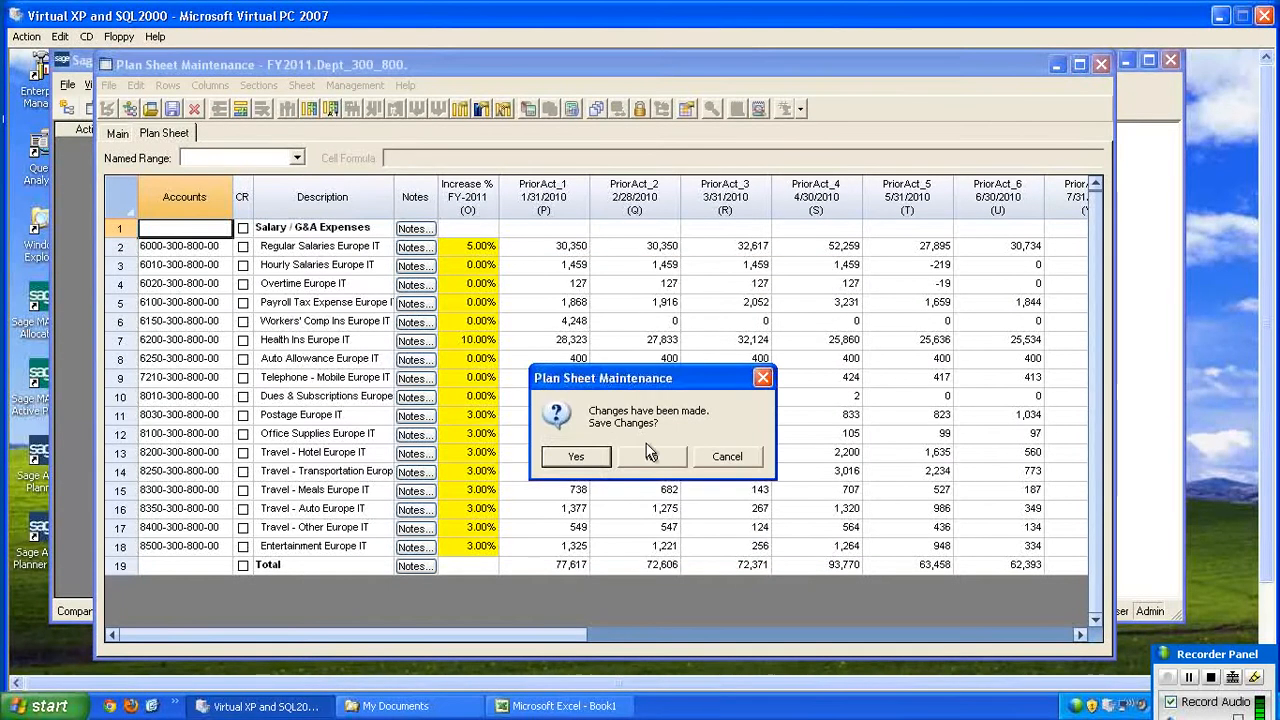
left_click(574, 458)
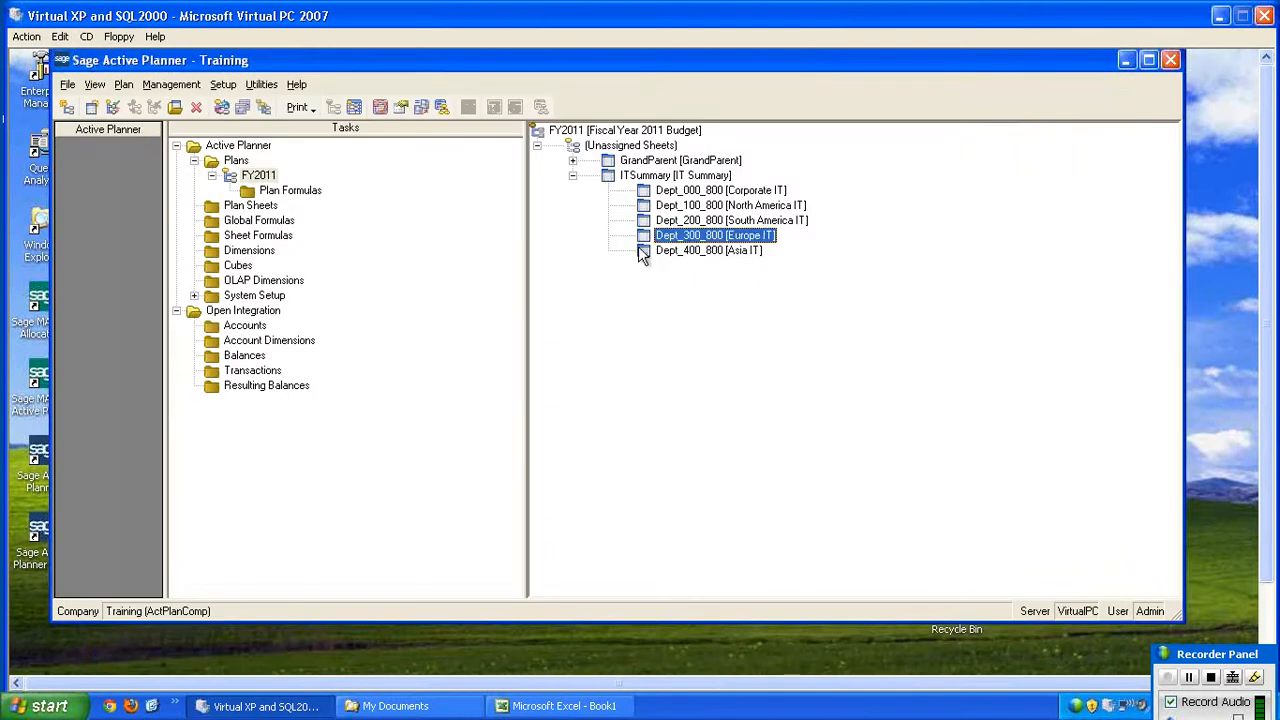
Step: Set the Dept_400_800 sheet to generate Parent Row IDs automatically from segment 1 of the Accounts dimension, and save it
double_click(643, 251)
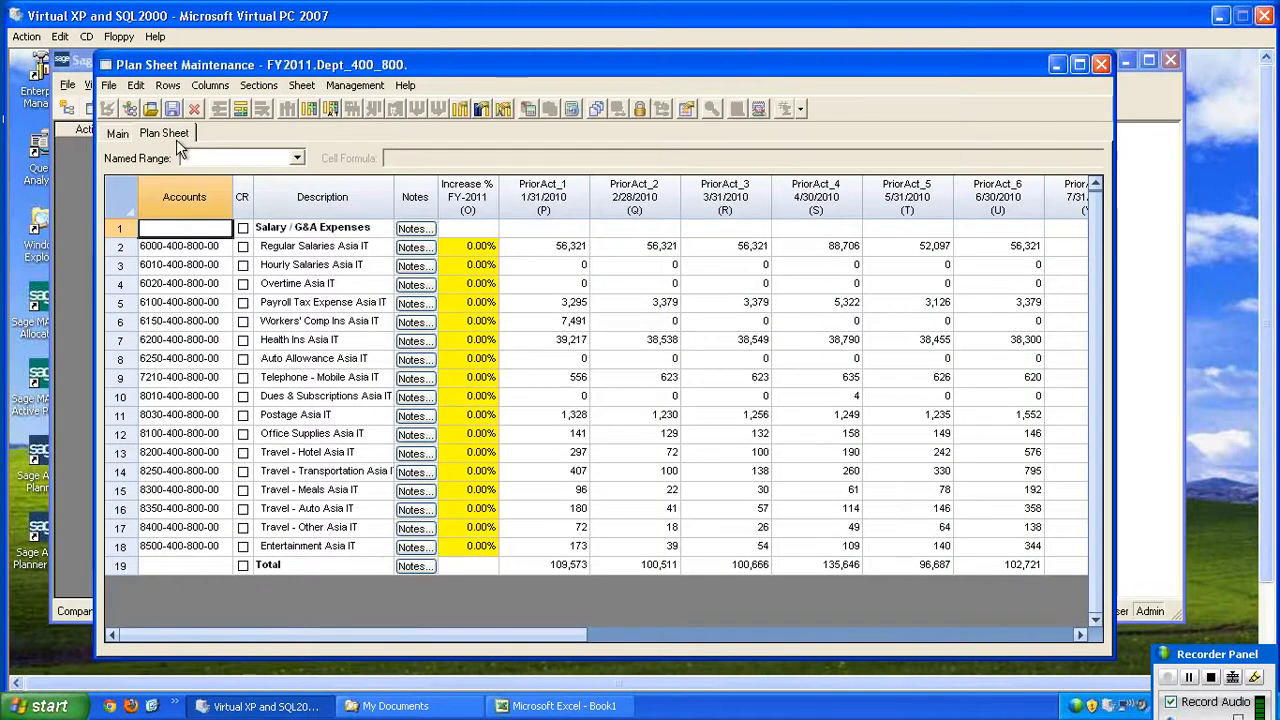
left_click(301, 85)
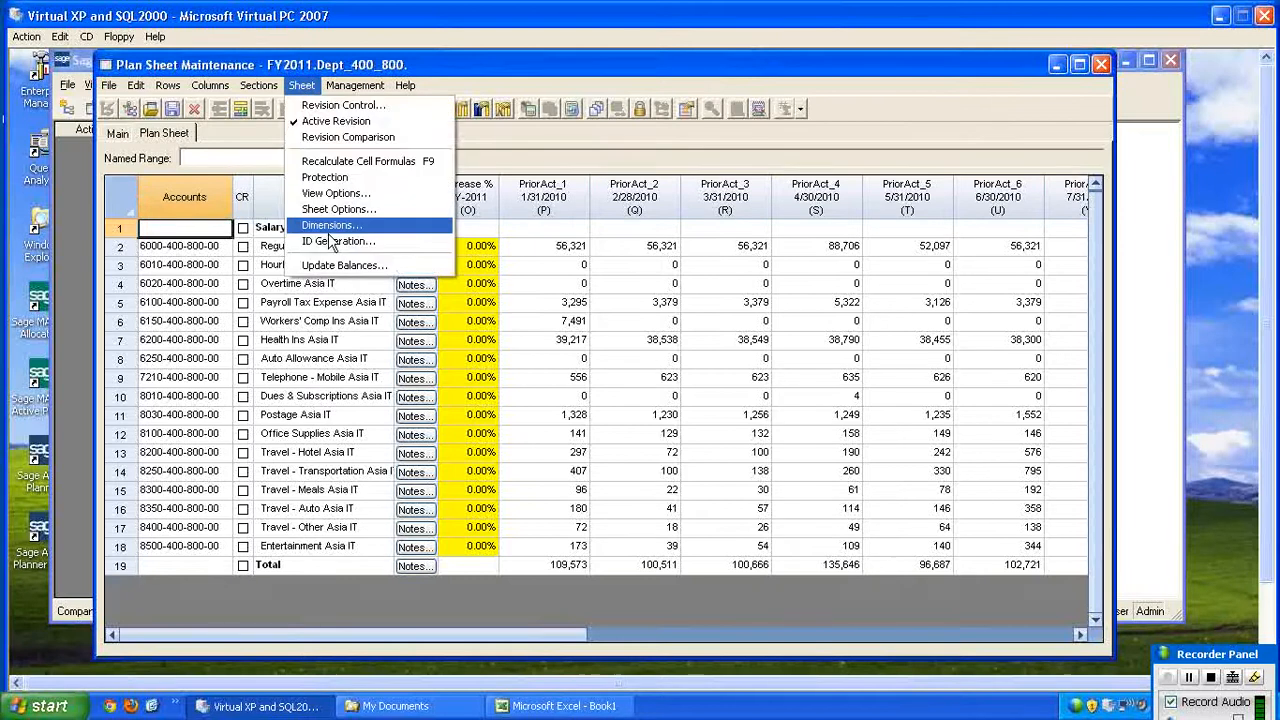
left_click(335, 242)
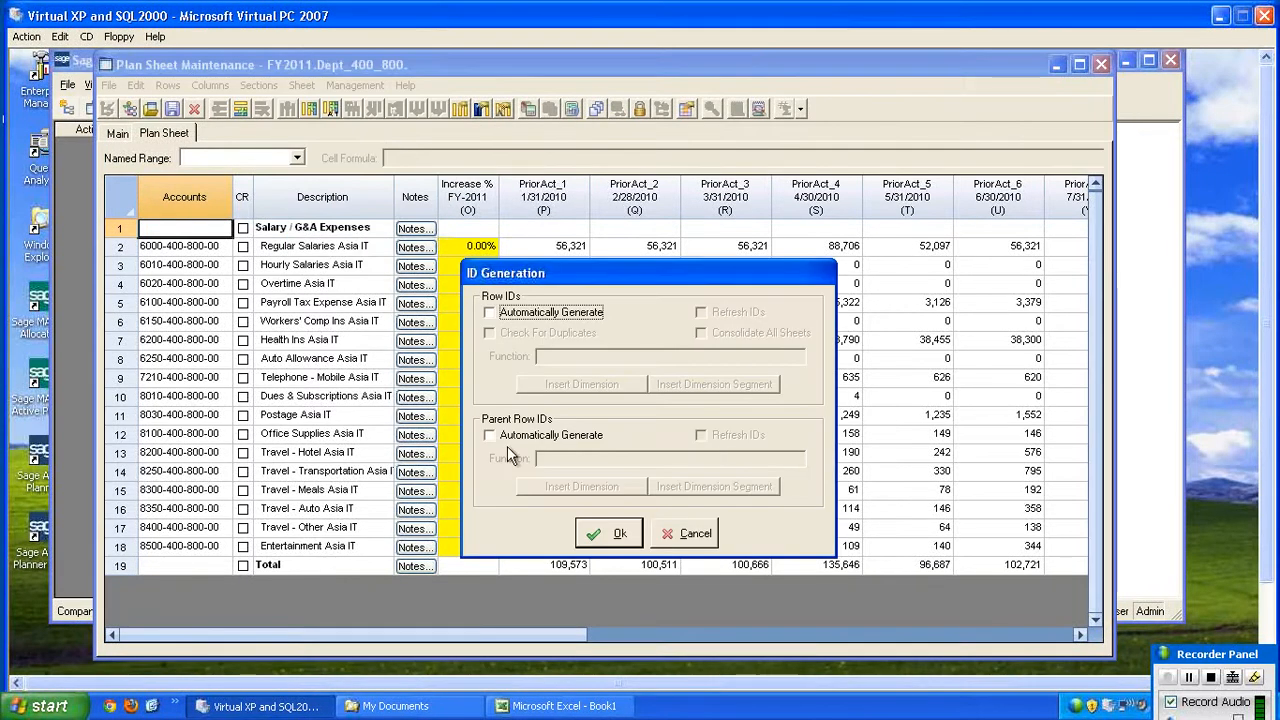
left_click(507, 446)
left_click(714, 486)
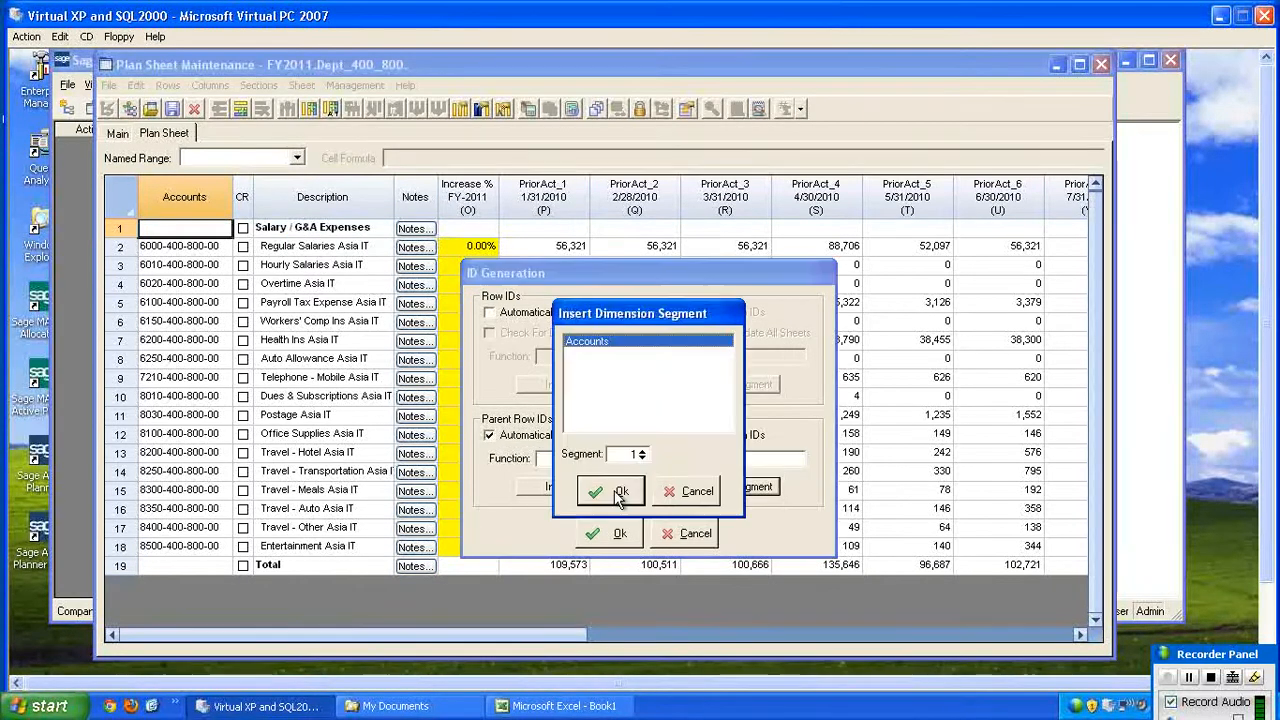
left_click(617, 491)
left_click(611, 533)
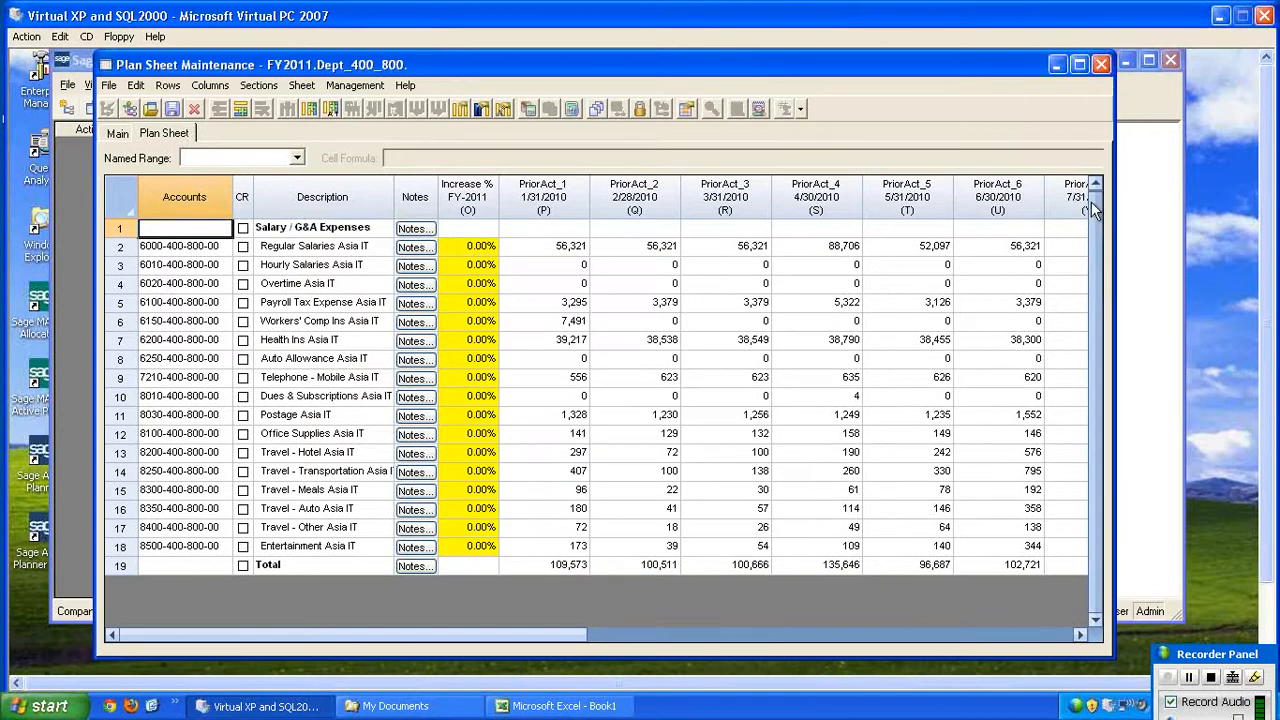
left_click(1101, 65)
left_click(576, 456)
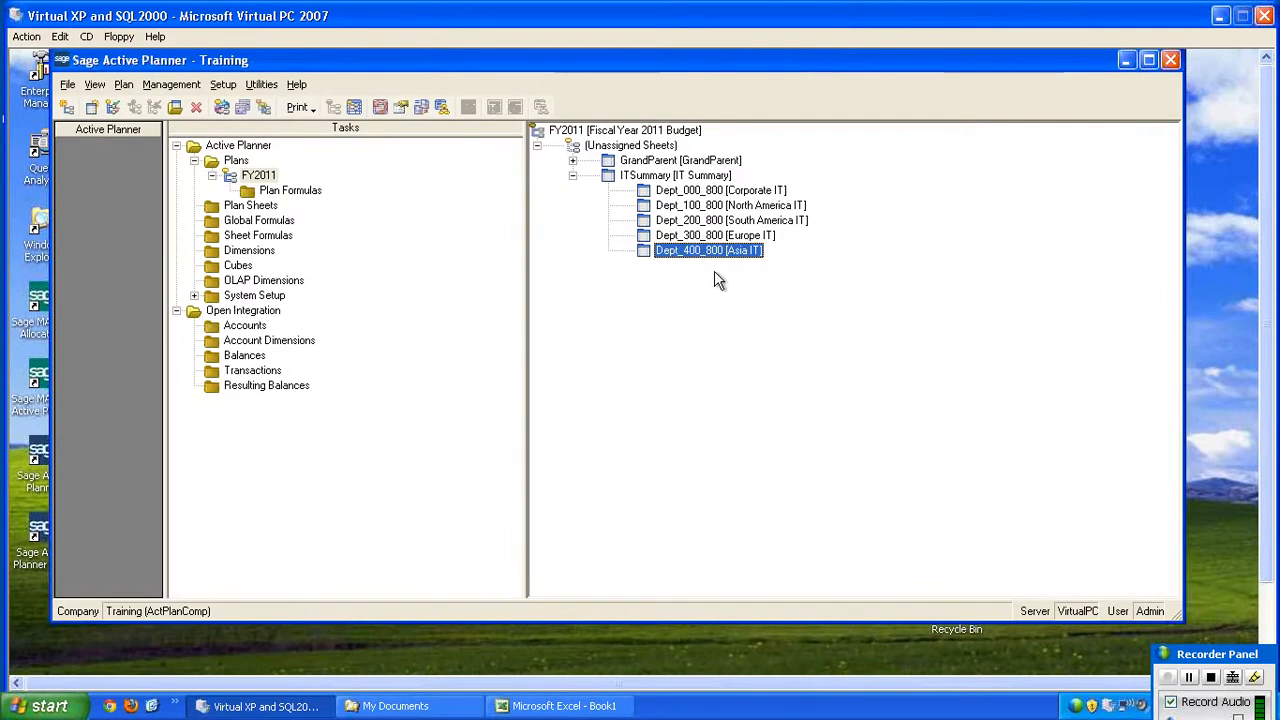
Step: Open the ITSummary plan sheet and inspect the Regular Salaries and Total cells in the PriorAct_1 column
double_click(608, 175)
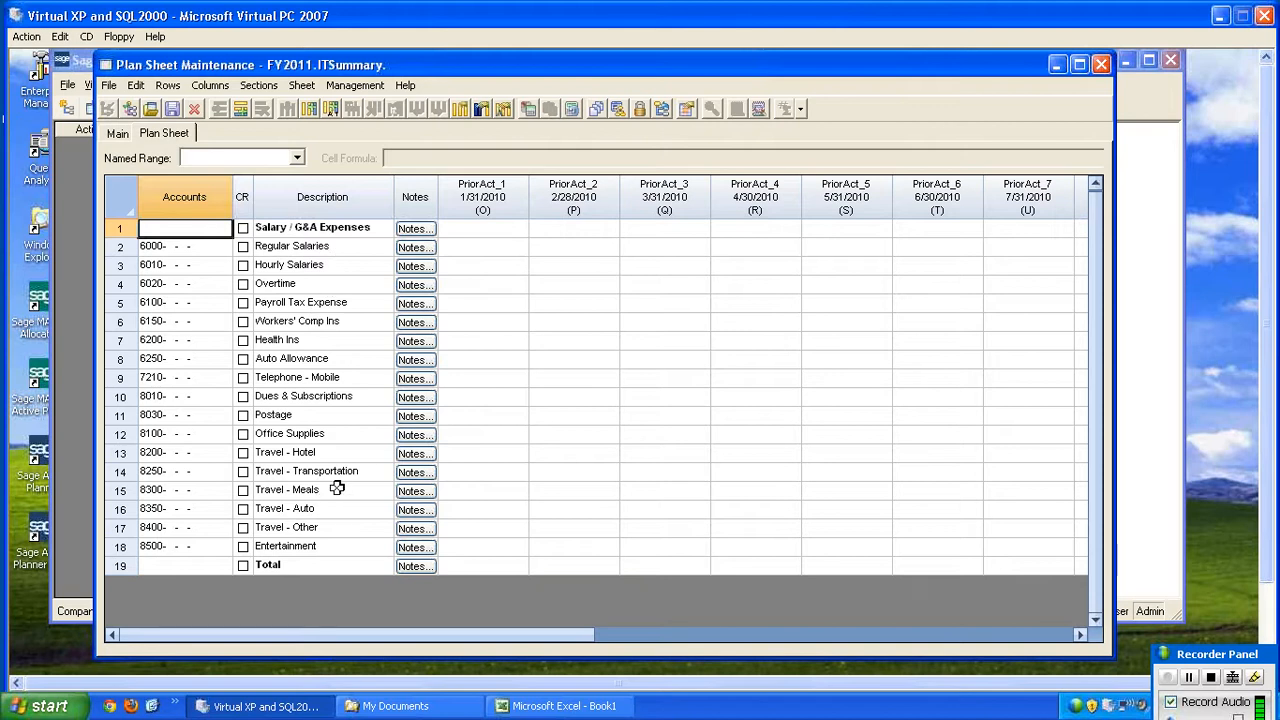
left_click(481, 262)
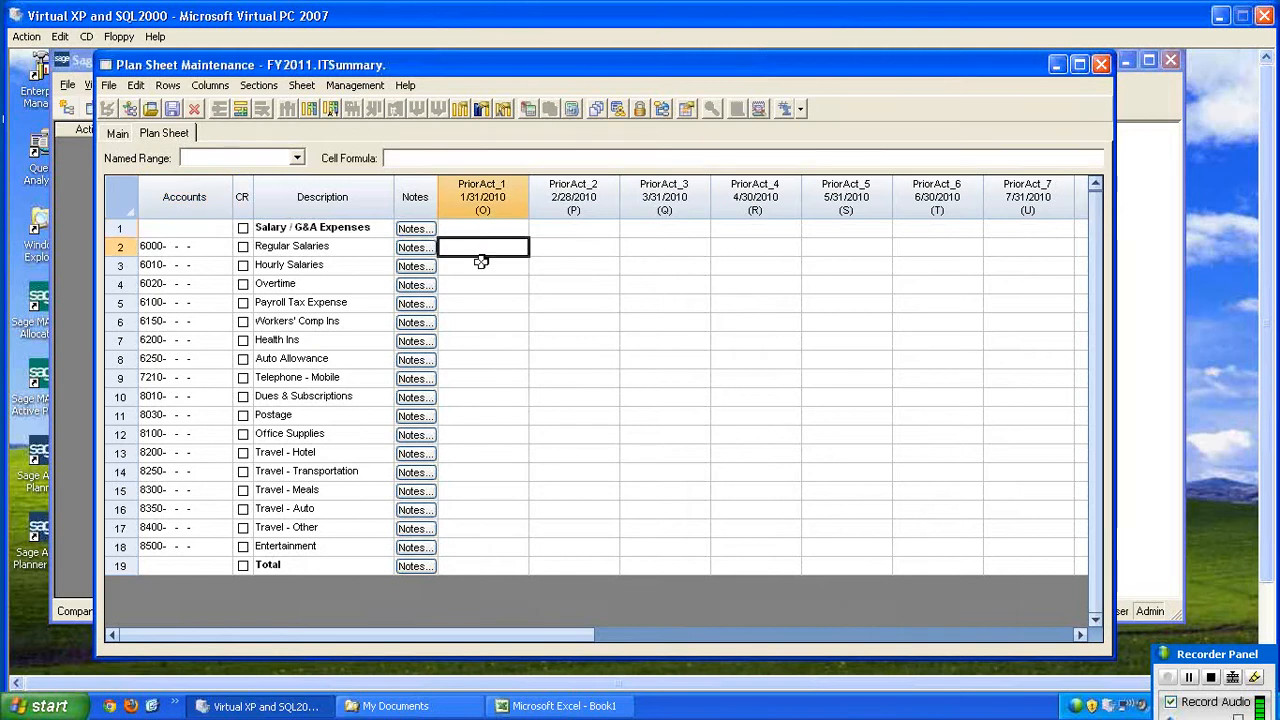
left_click(472, 563)
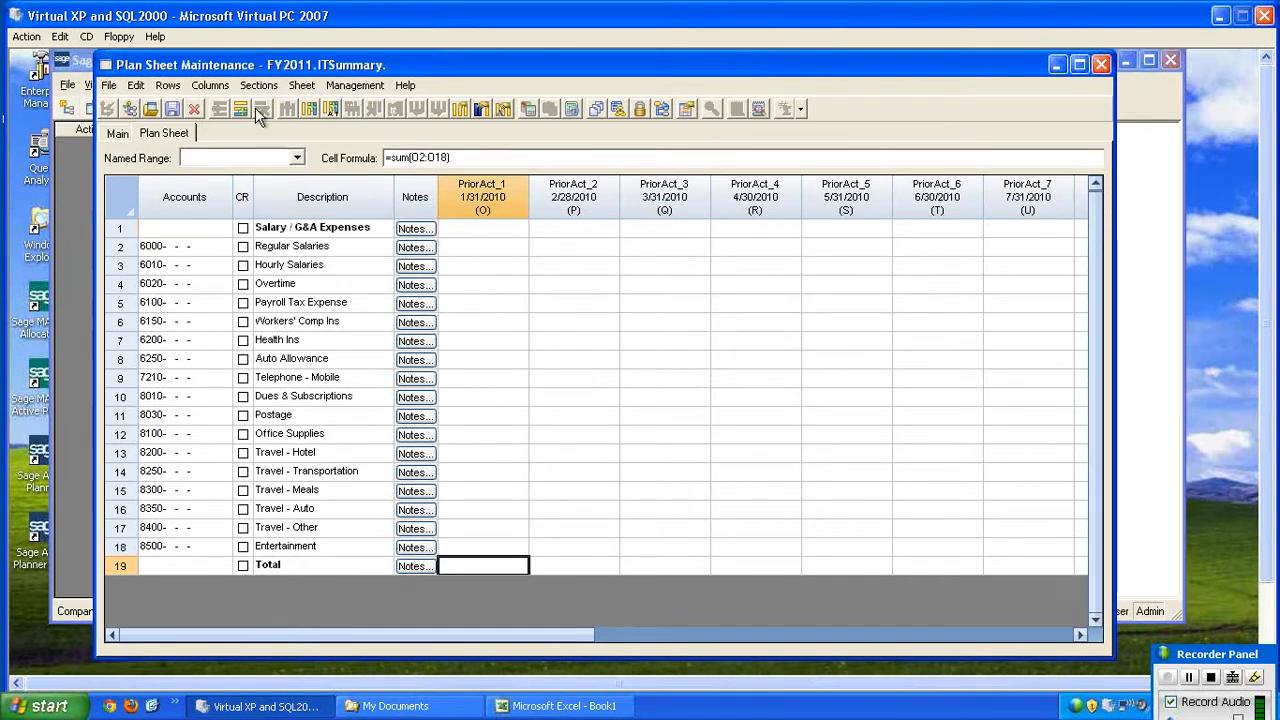
Step: Show the Parent Row ID and Row ID reserved columns in the ITSummary sheet's view options
left_click(302, 85)
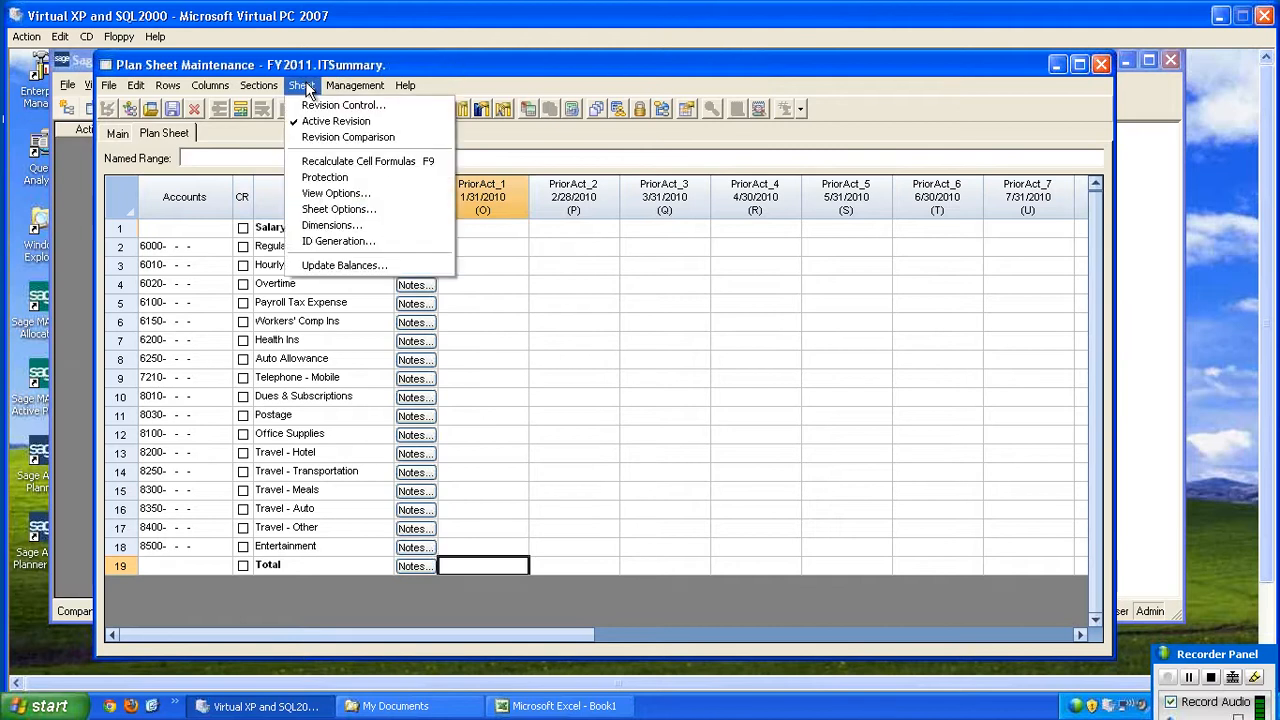
double_click(292, 80)
left_click(346, 193)
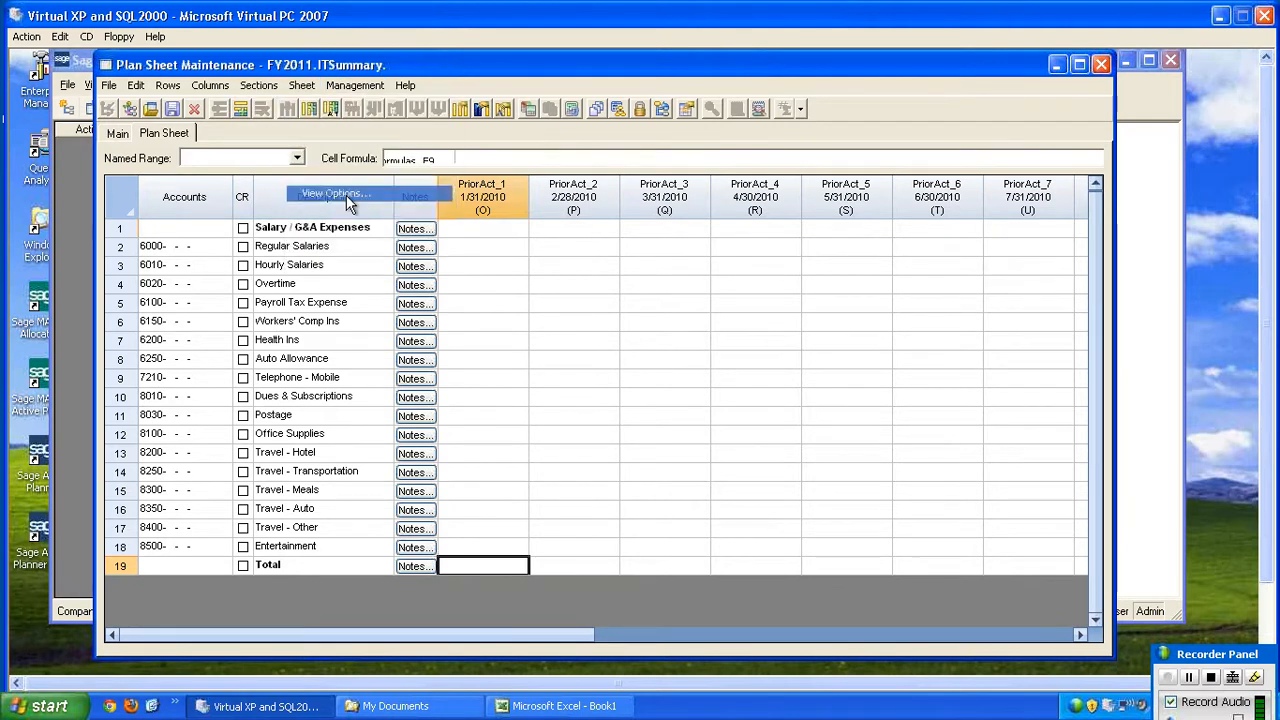
left_click(457, 283)
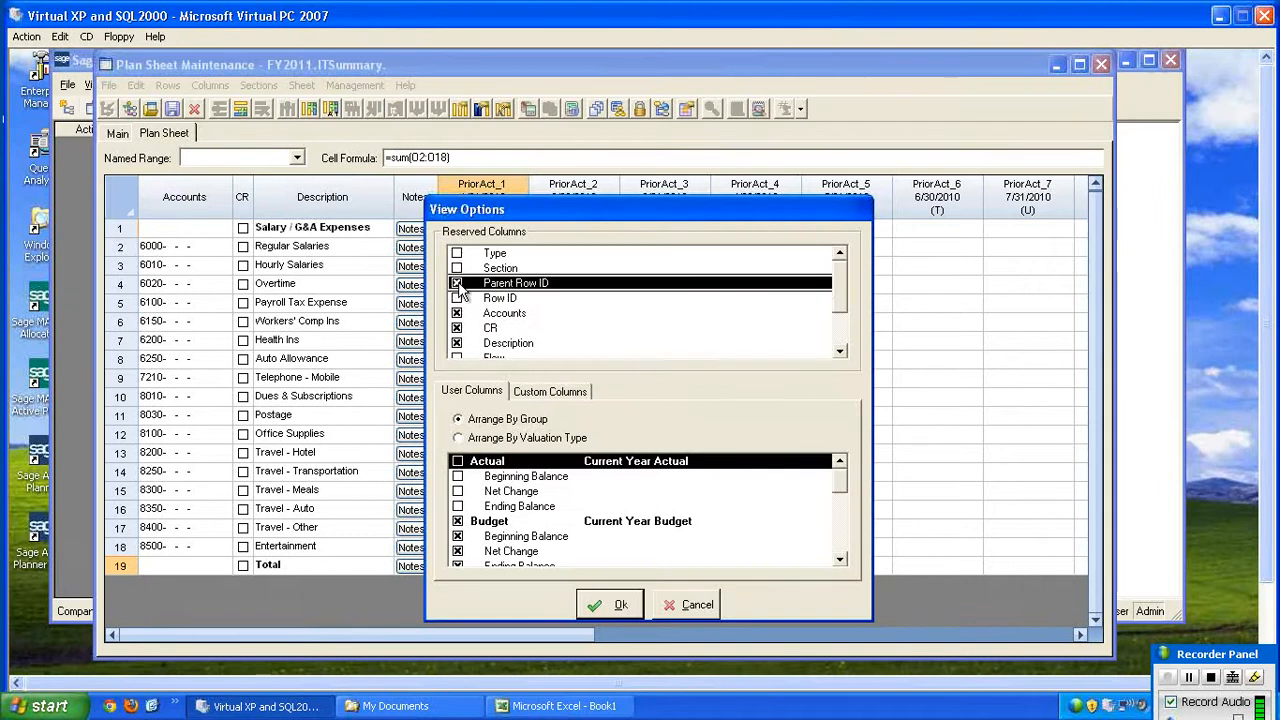
left_click(457, 298)
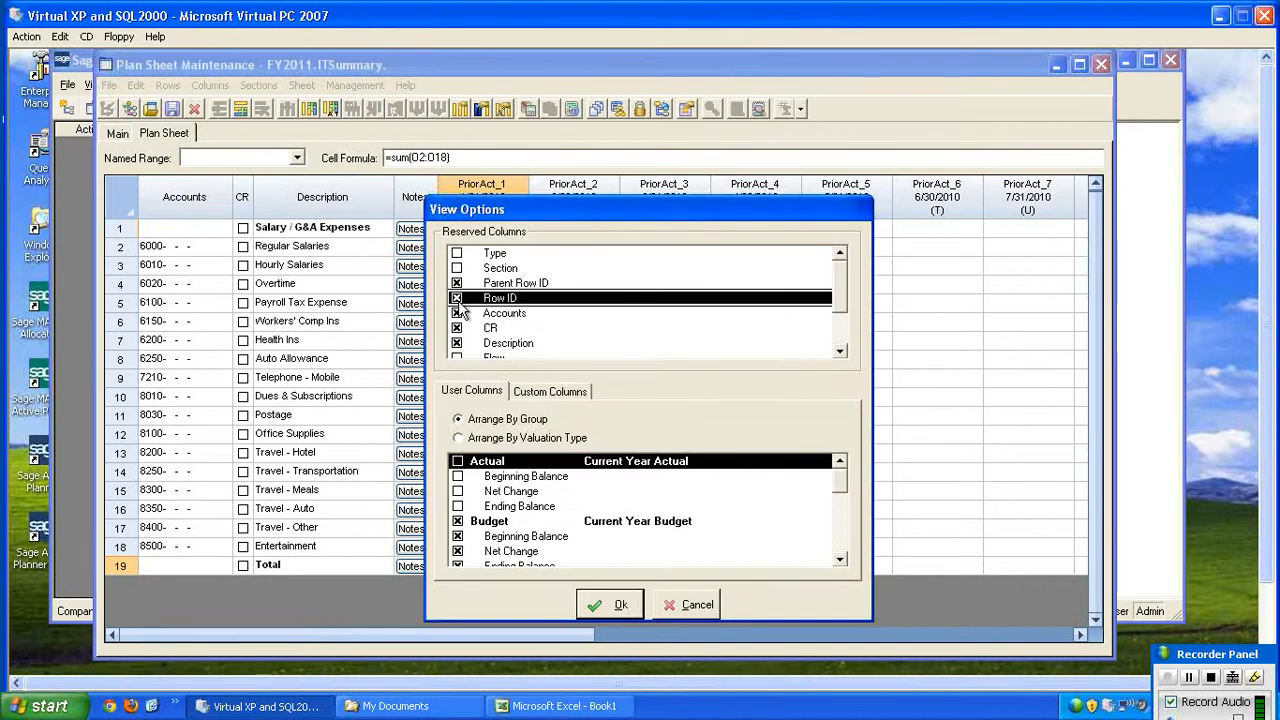
left_click(601, 606)
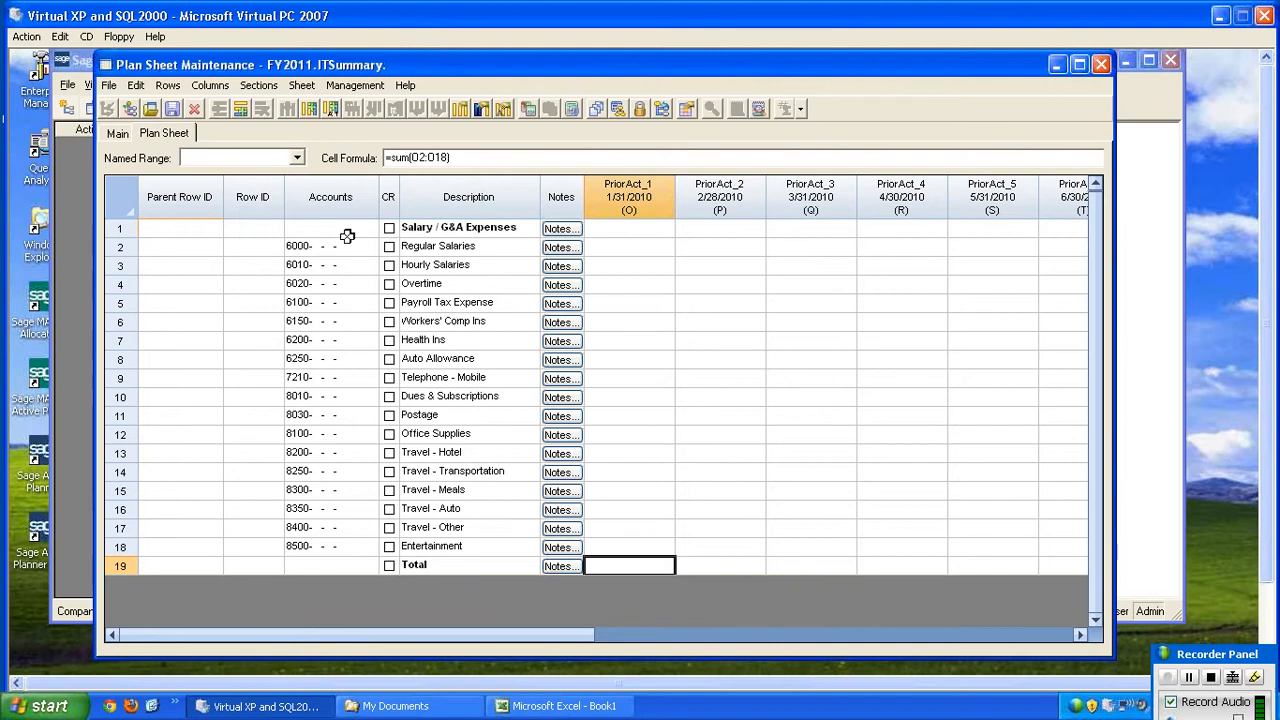
Step: Set the ITSummary sheet to generate Parent Row IDs automatically, with ID refresh, from segment 1 of the Accounts dimension
left_click(303, 86)
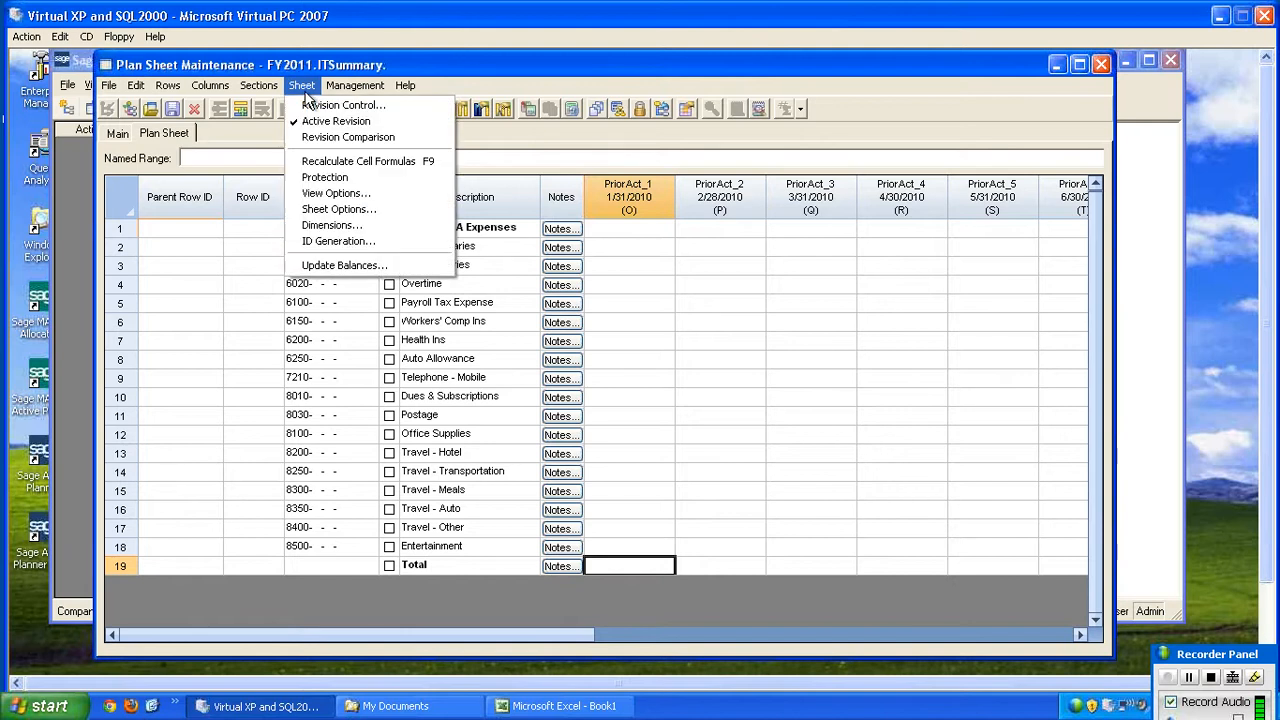
left_click(366, 250)
left_click_drag(762, 264, 756, 150)
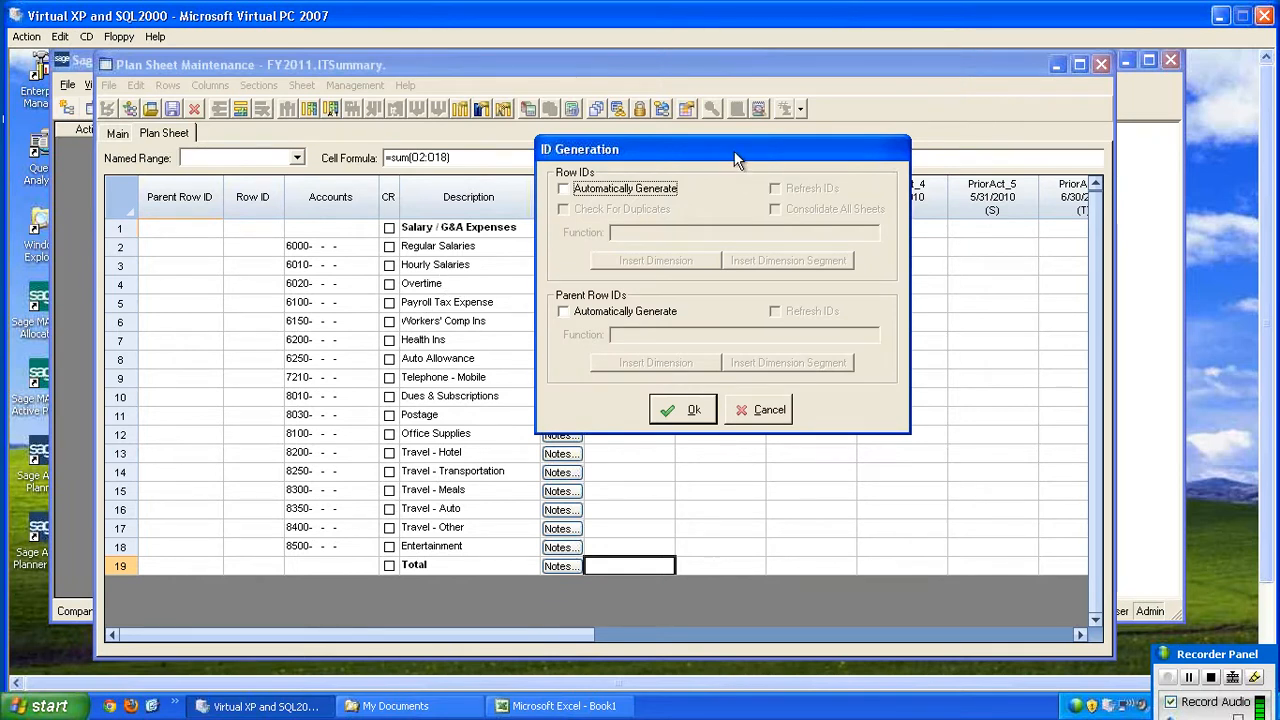
left_click_drag(734, 151, 733, 149)
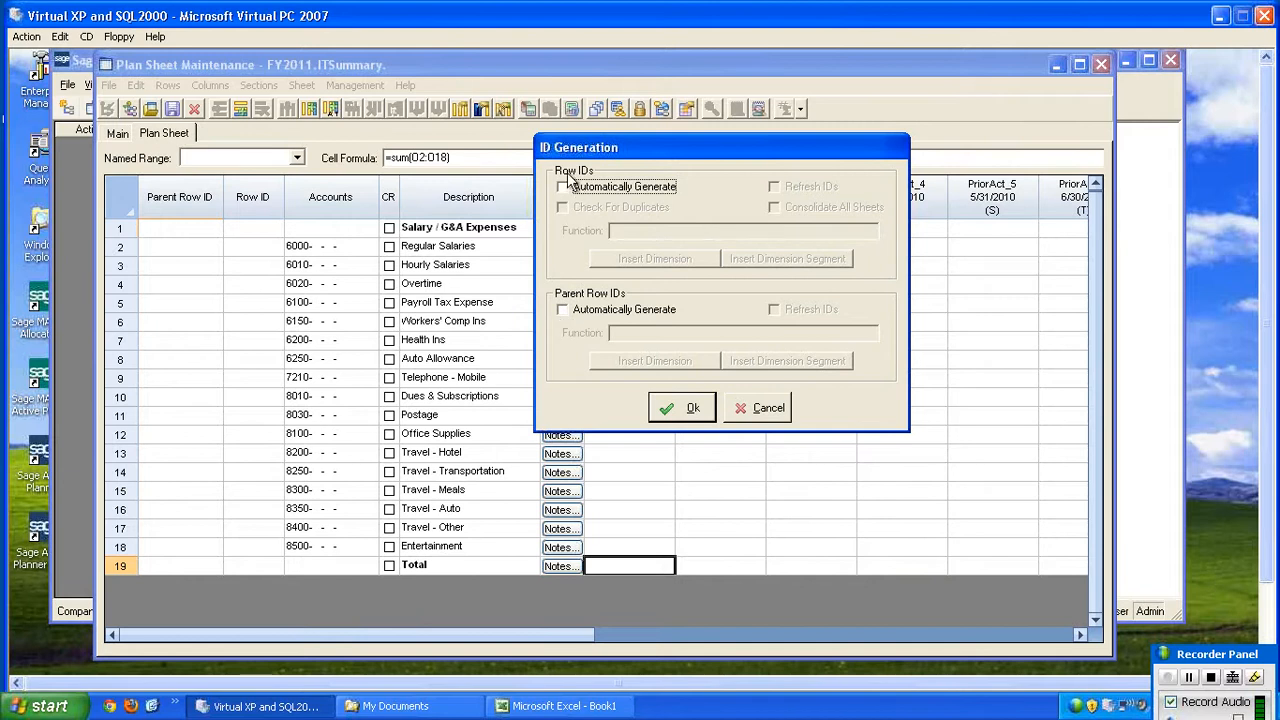
left_click(563, 310)
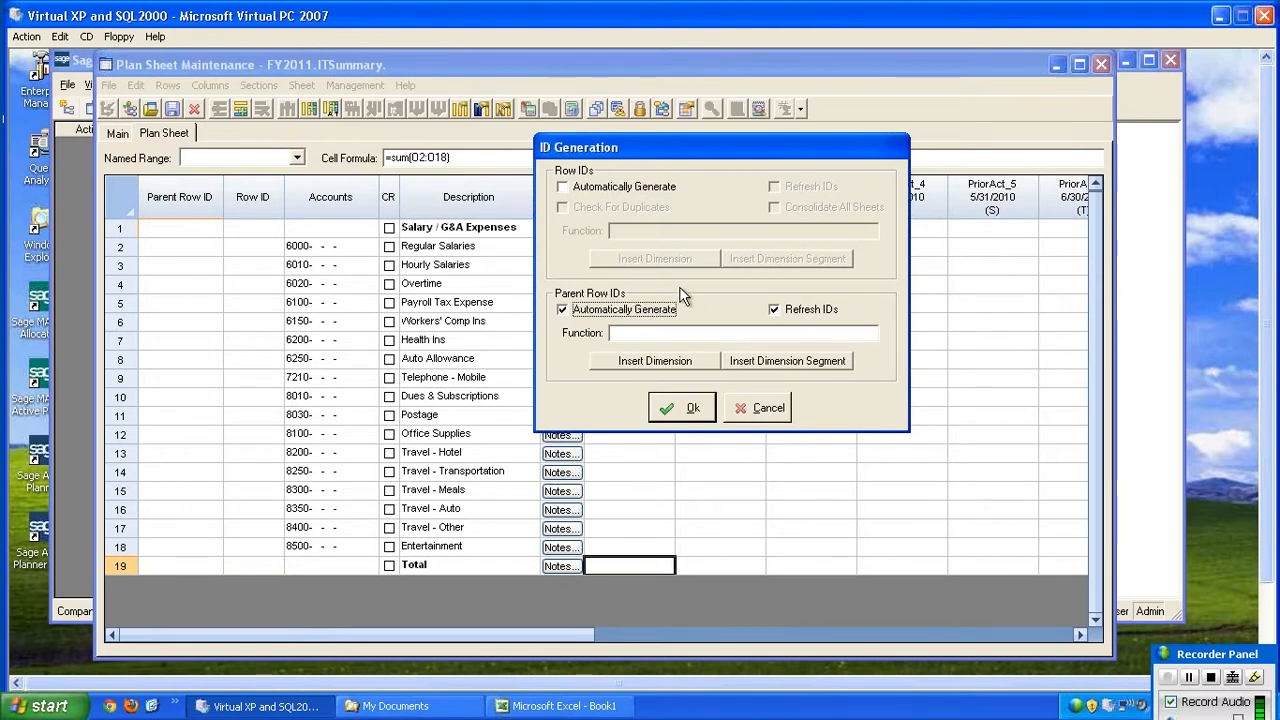
left_click(816, 364)
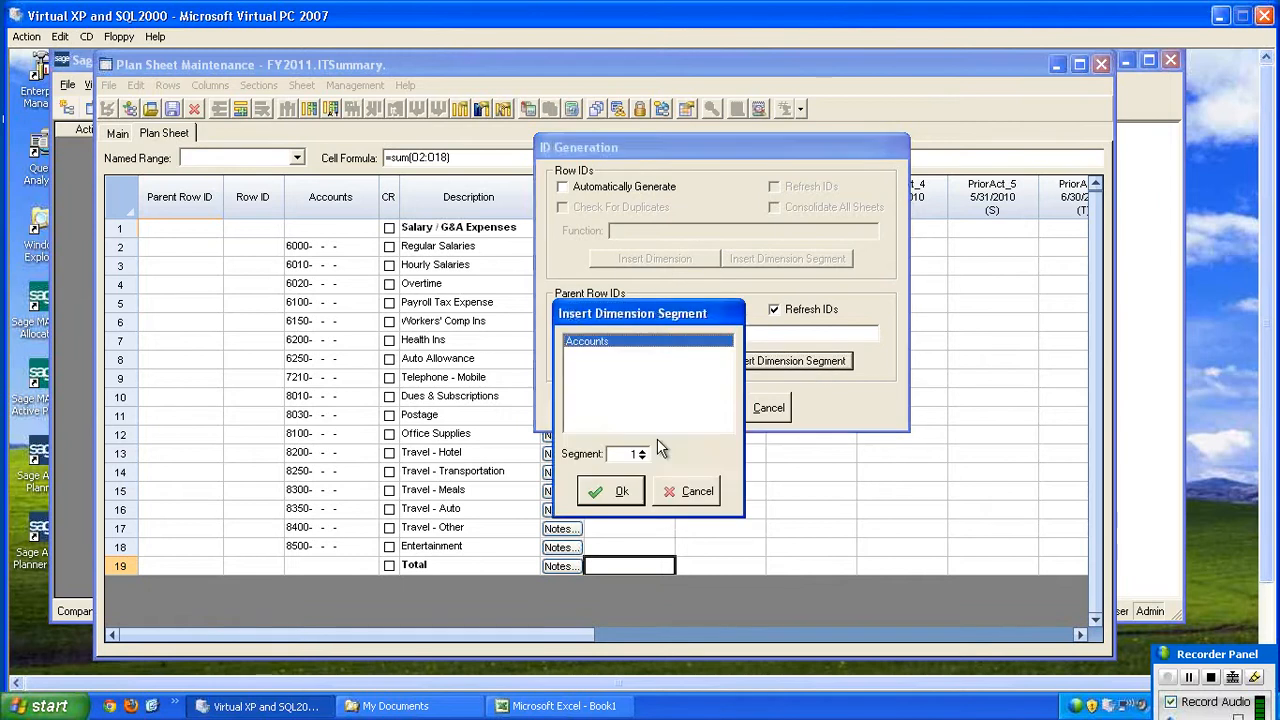
left_click(611, 491)
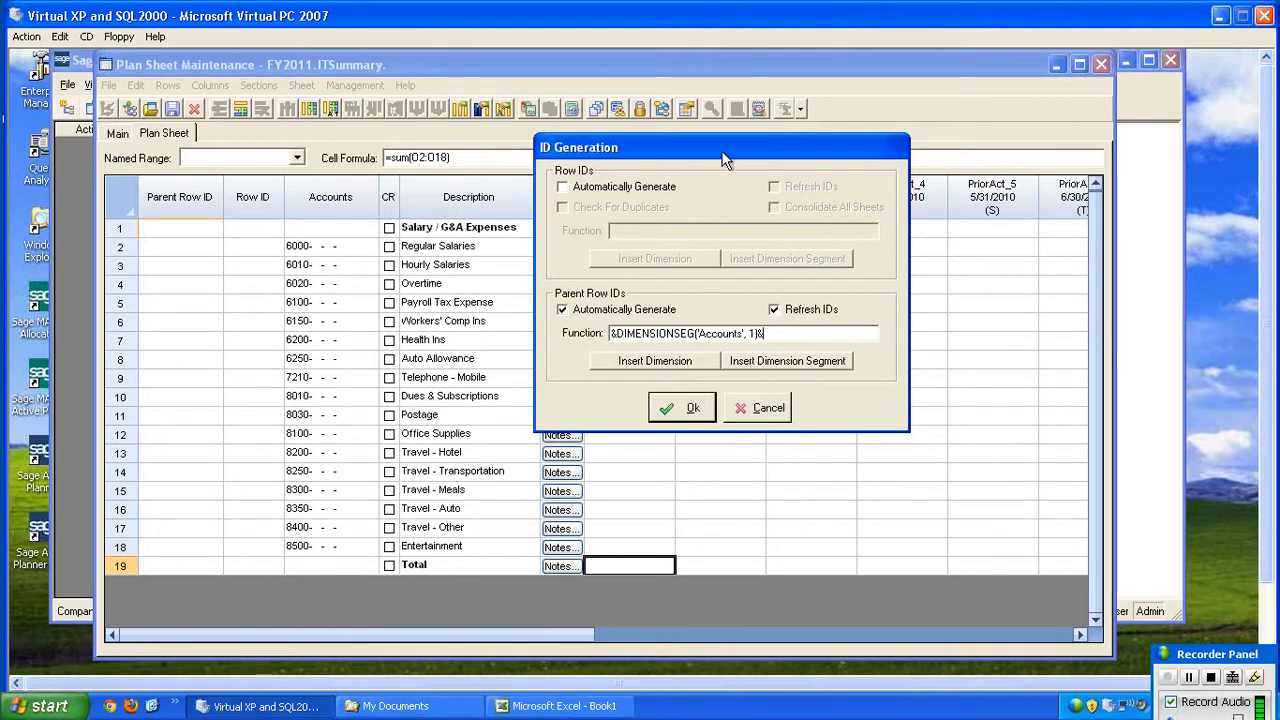
Step: Generate Row IDs automatically from segment 1 of the Accounts dimension with duplicate checking, apply the ID settings, and close the duplicate check
left_click_drag(722, 156, 750, 173)
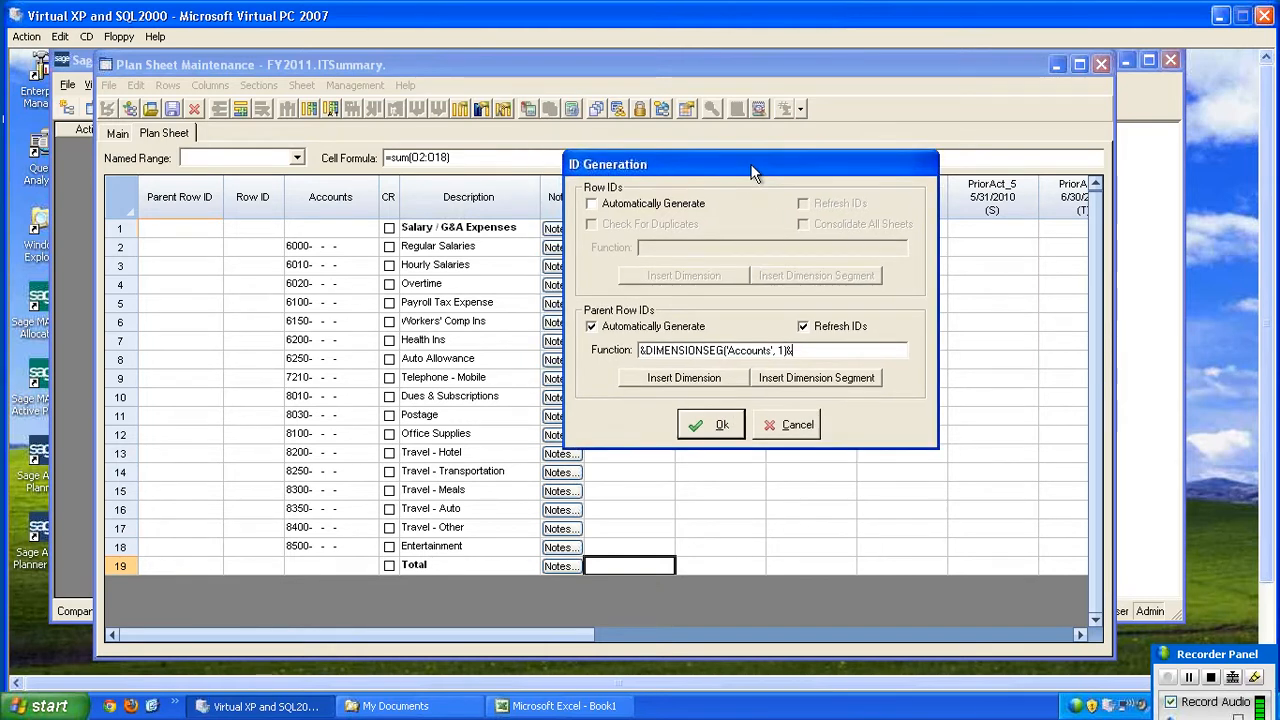
left_click(593, 206)
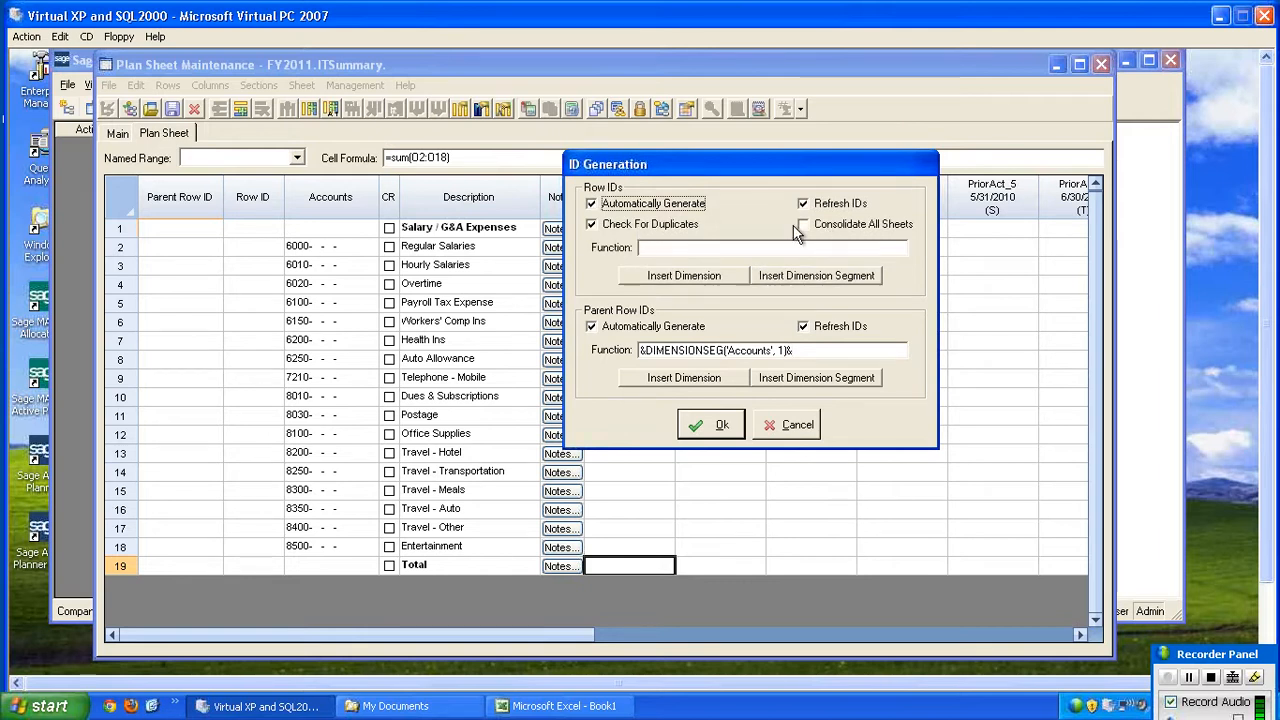
left_click(833, 274)
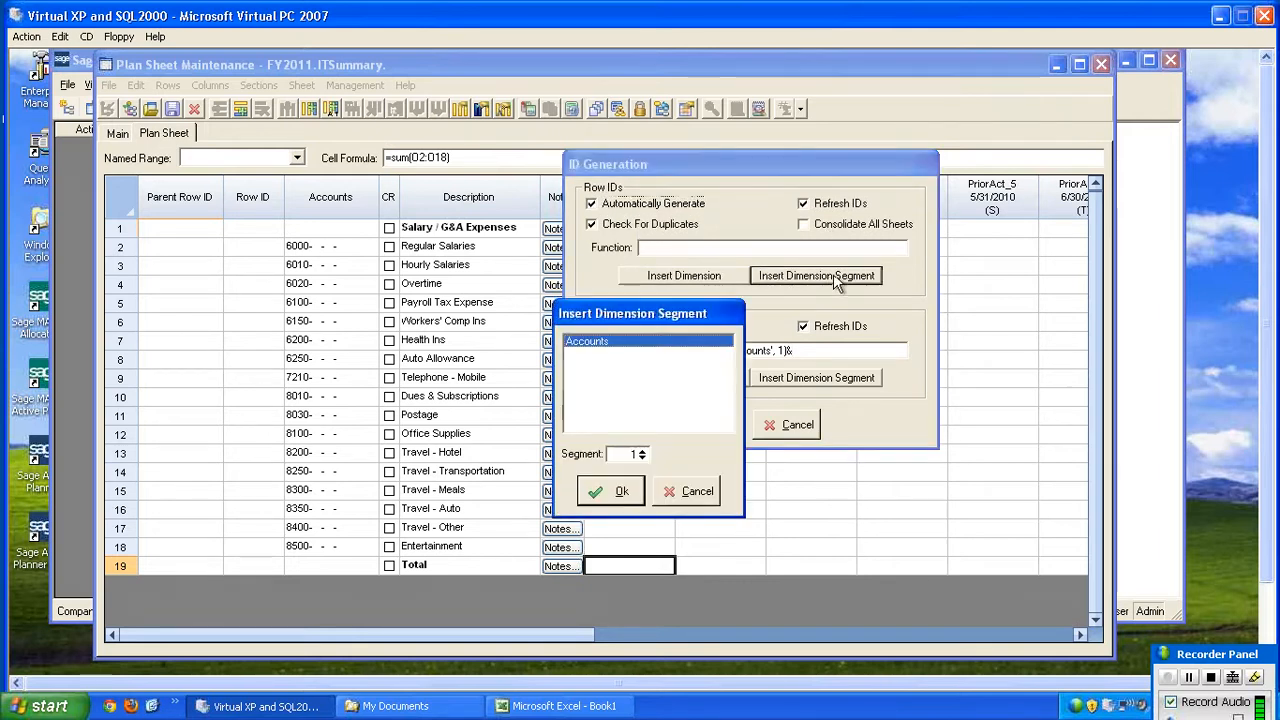
left_click(618, 489)
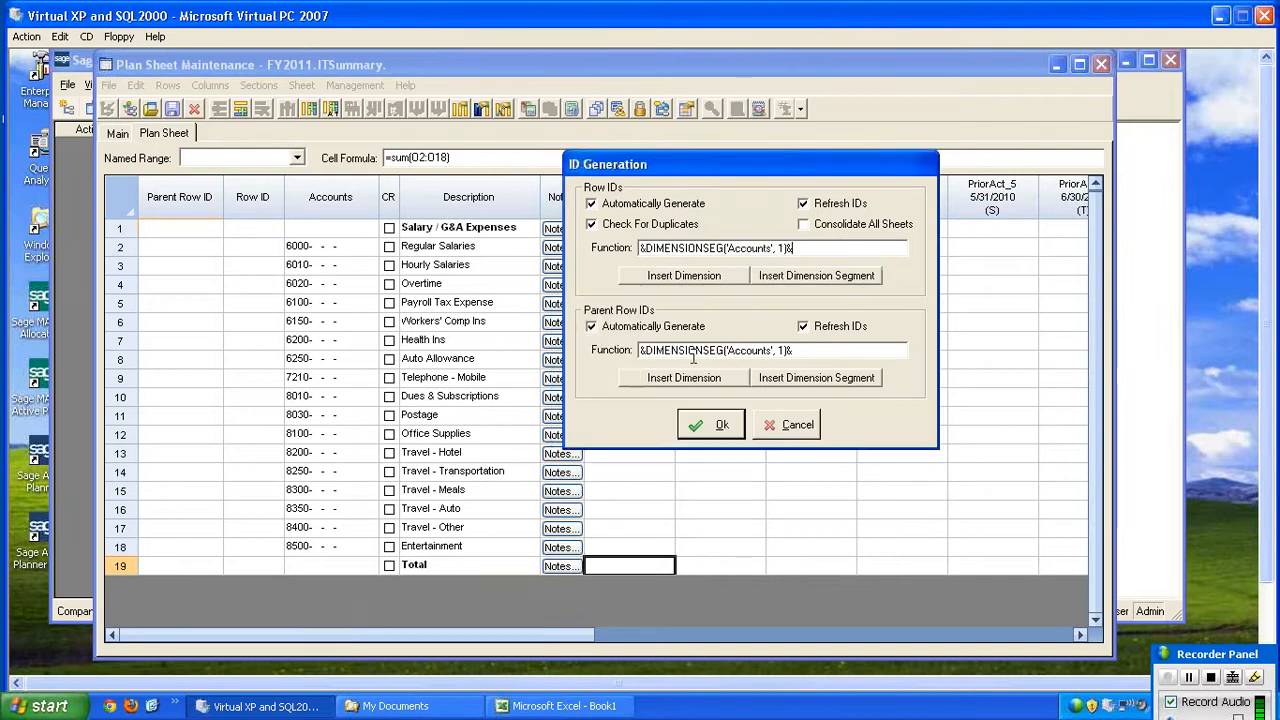
left_click_drag(850, 165, 826, 142)
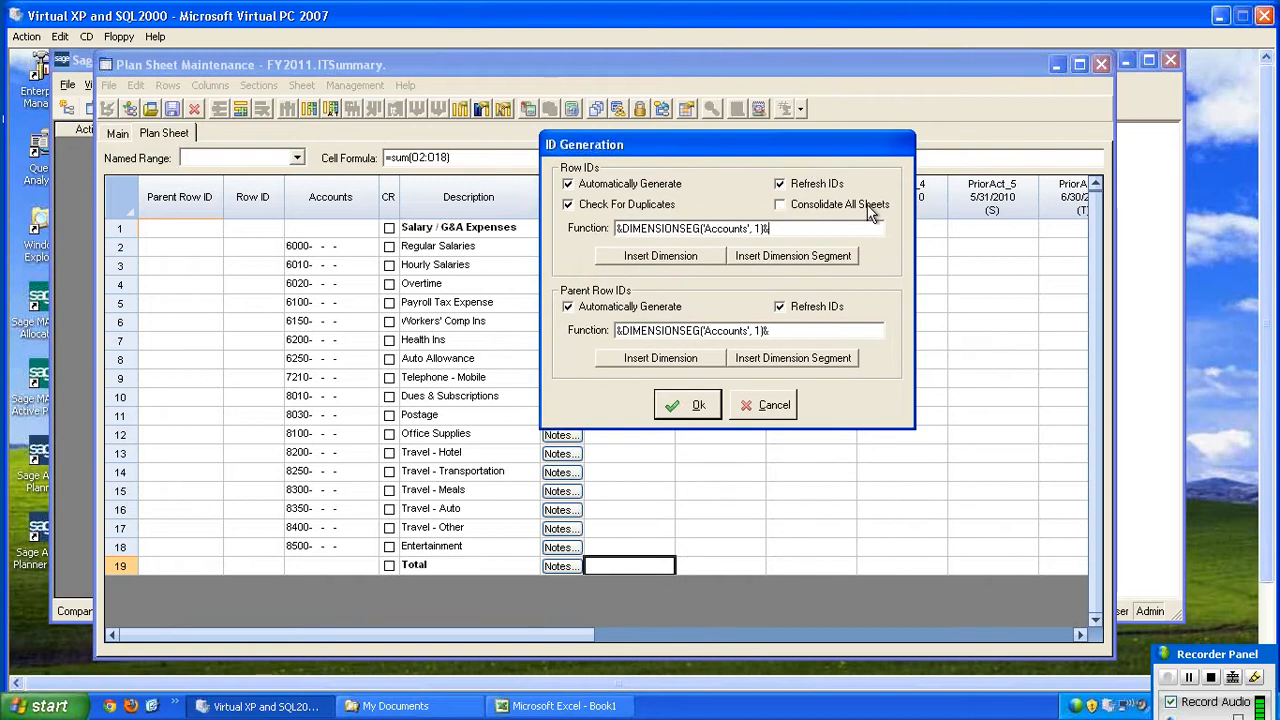
left_click(781, 208)
left_click_drag(737, 148, 759, 148)
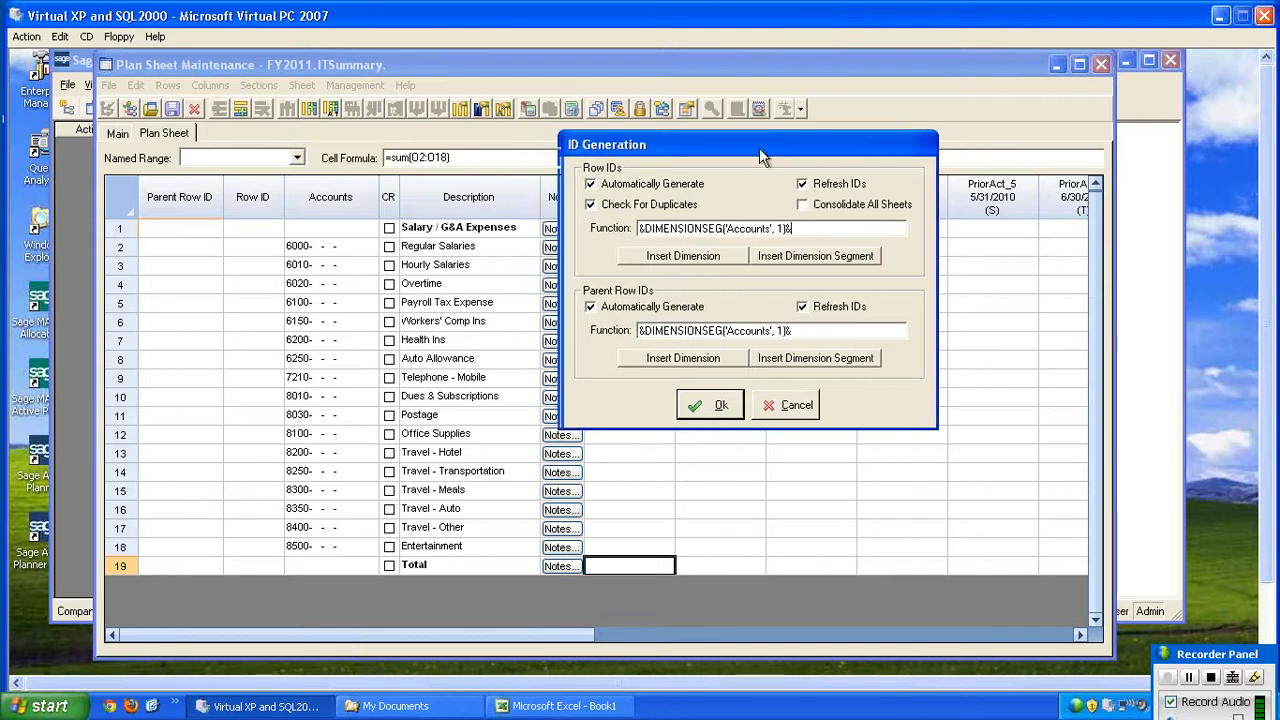
left_click(722, 416)
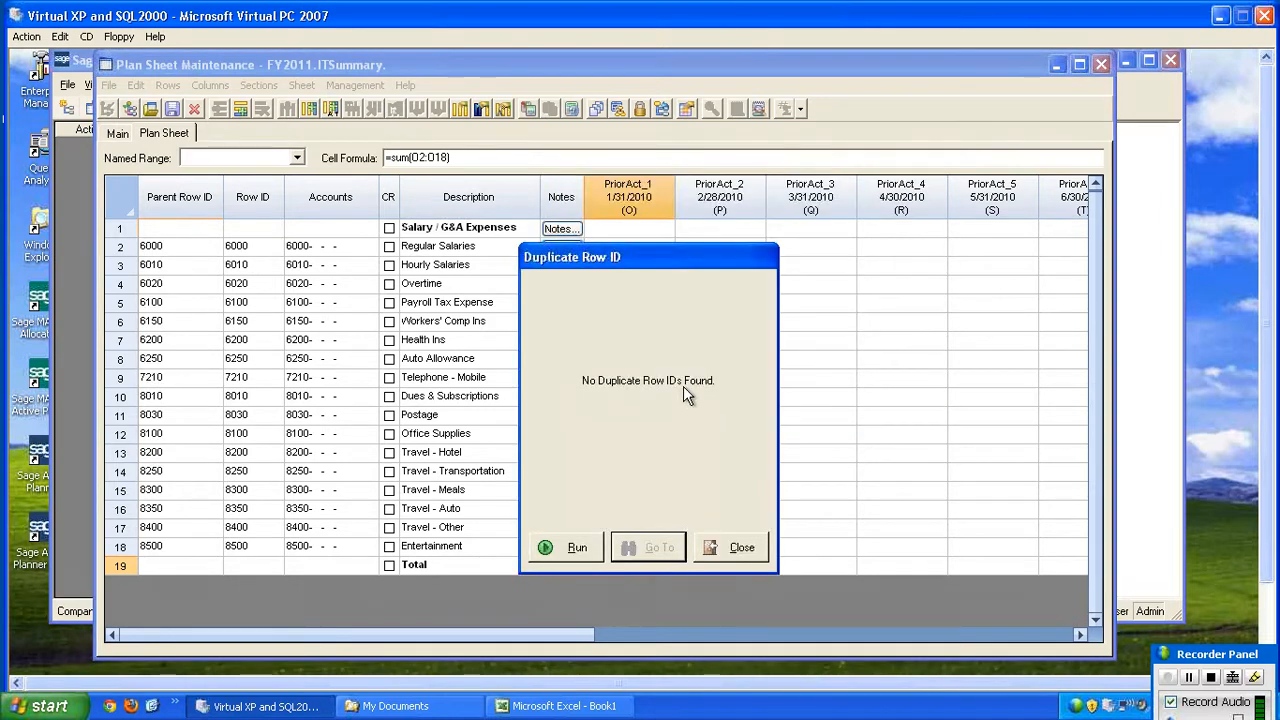
left_click_drag(692, 253, 804, 239)
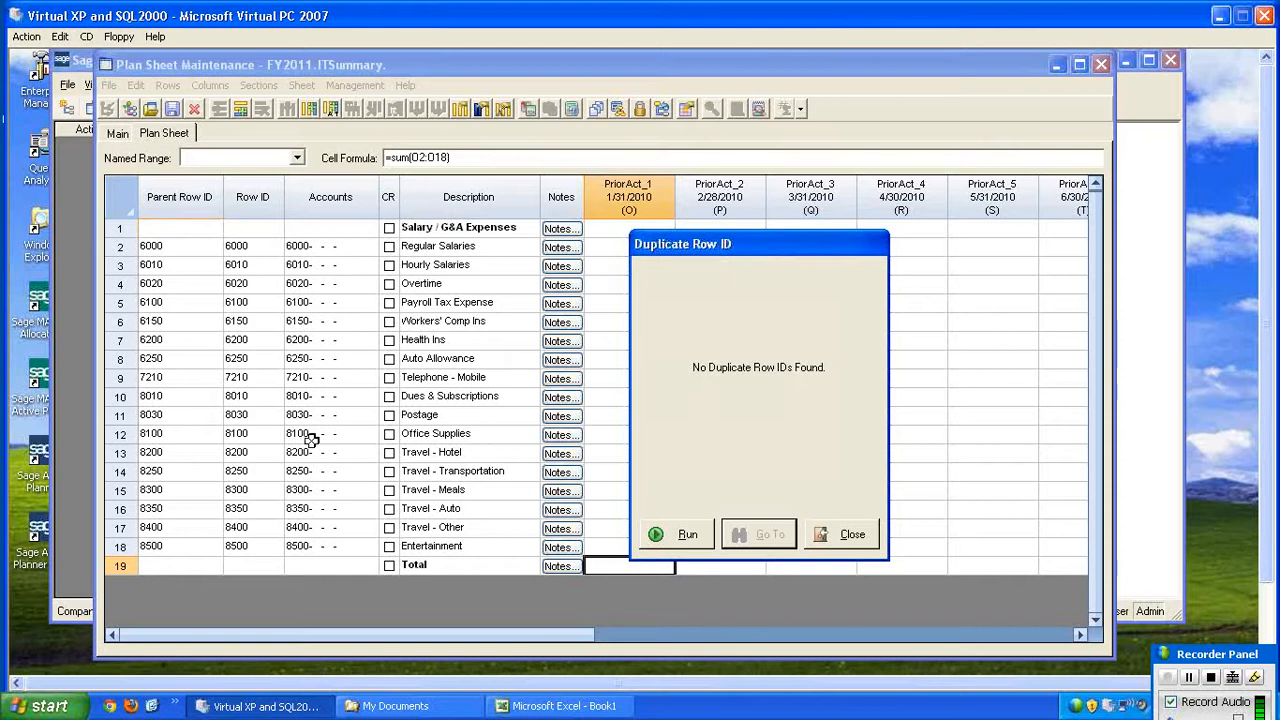
left_click(846, 537)
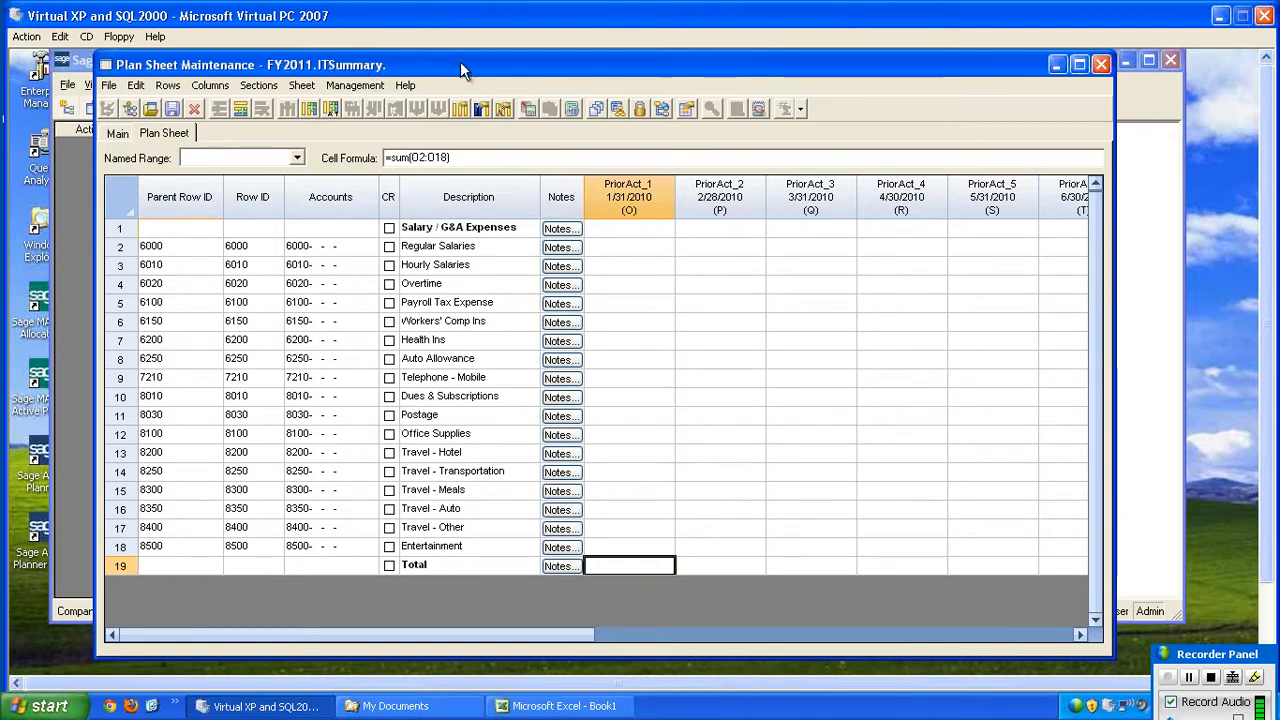
Step: Save the ITSummary plan sheet with its generated Parent Row IDs and Row IDs
left_click_drag(460, 61, 451, 50)
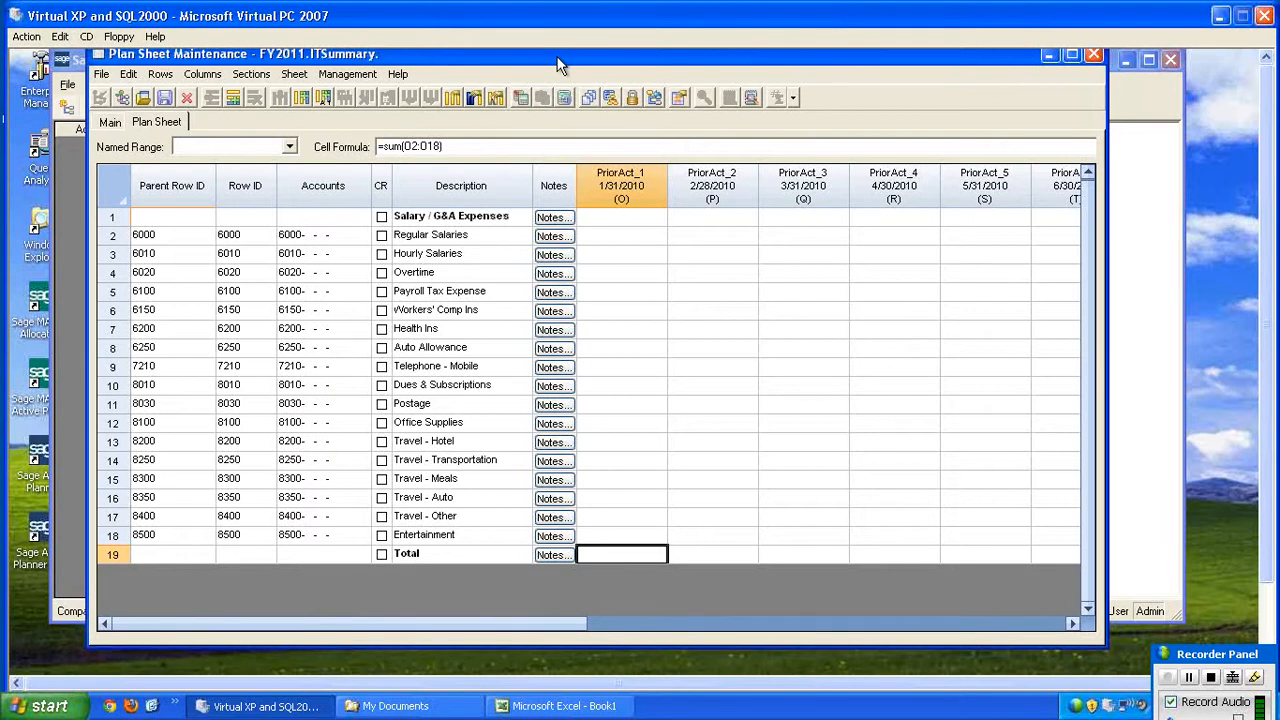
left_click_drag(558, 61, 558, 85)
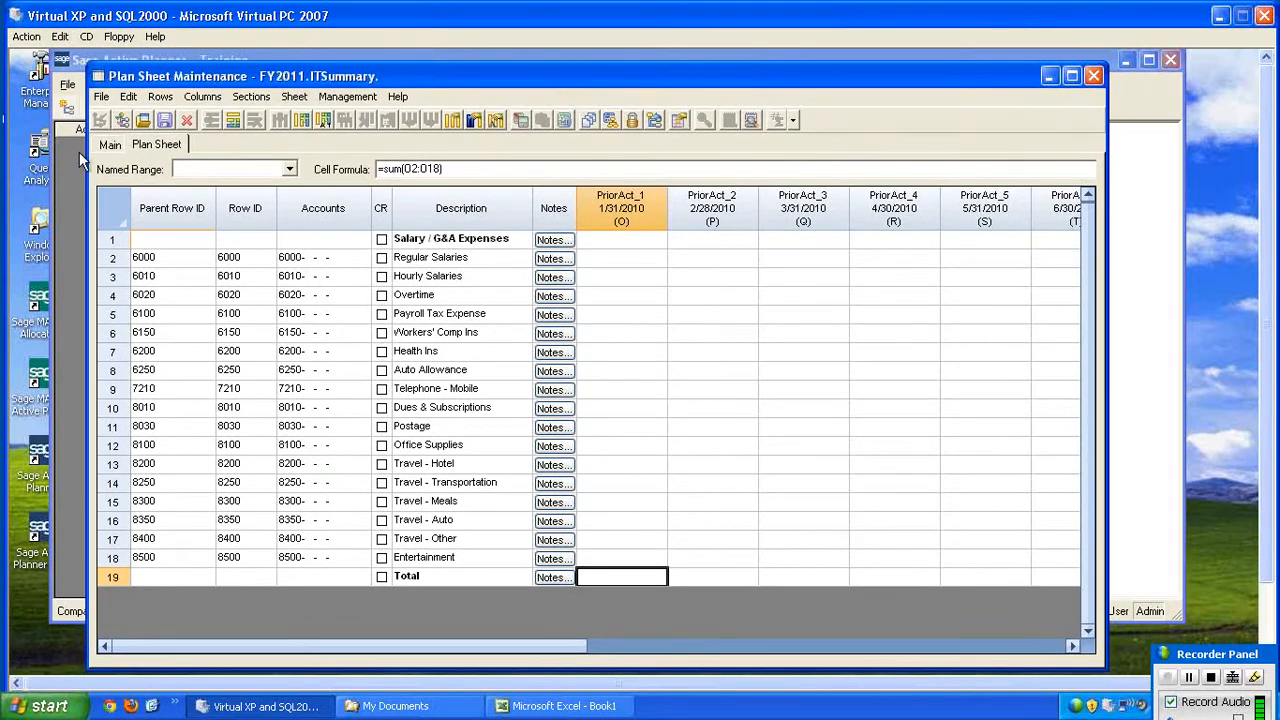
left_click(165, 120)
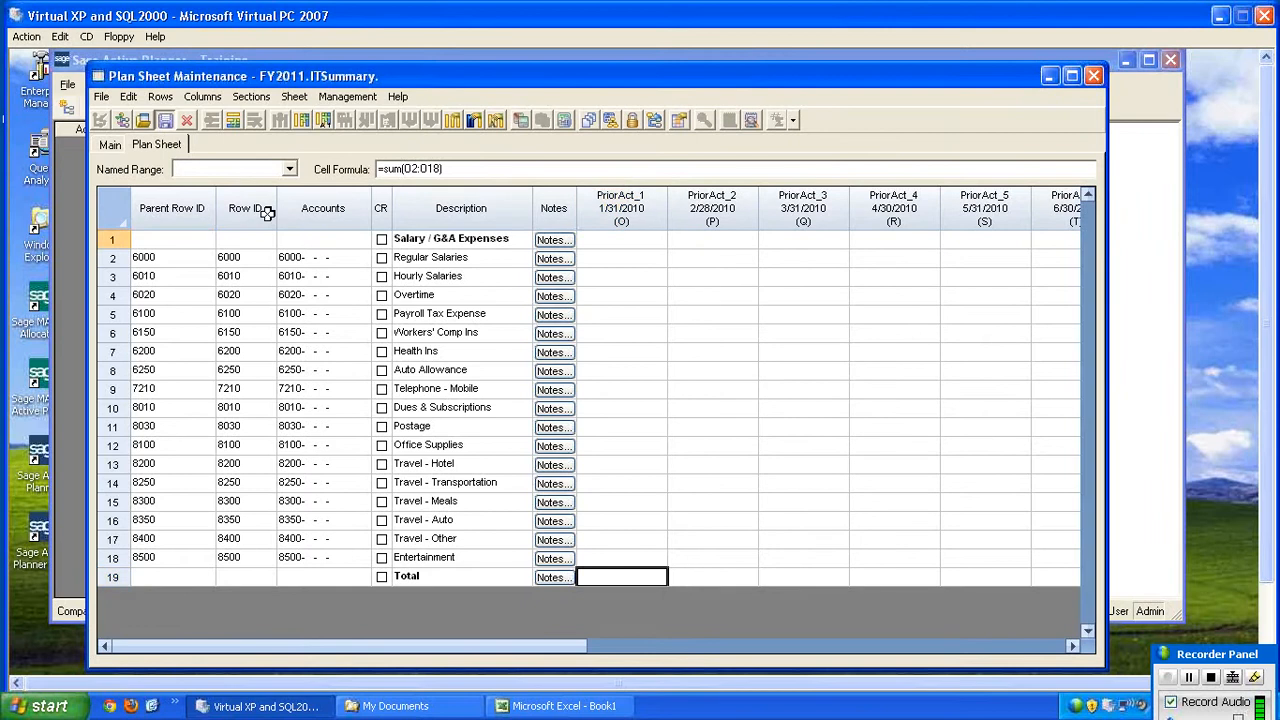
Step: Try to consolidate the subsheets into ITSummary without retrieving additional information, and close the consolidation report
left_click(655, 120)
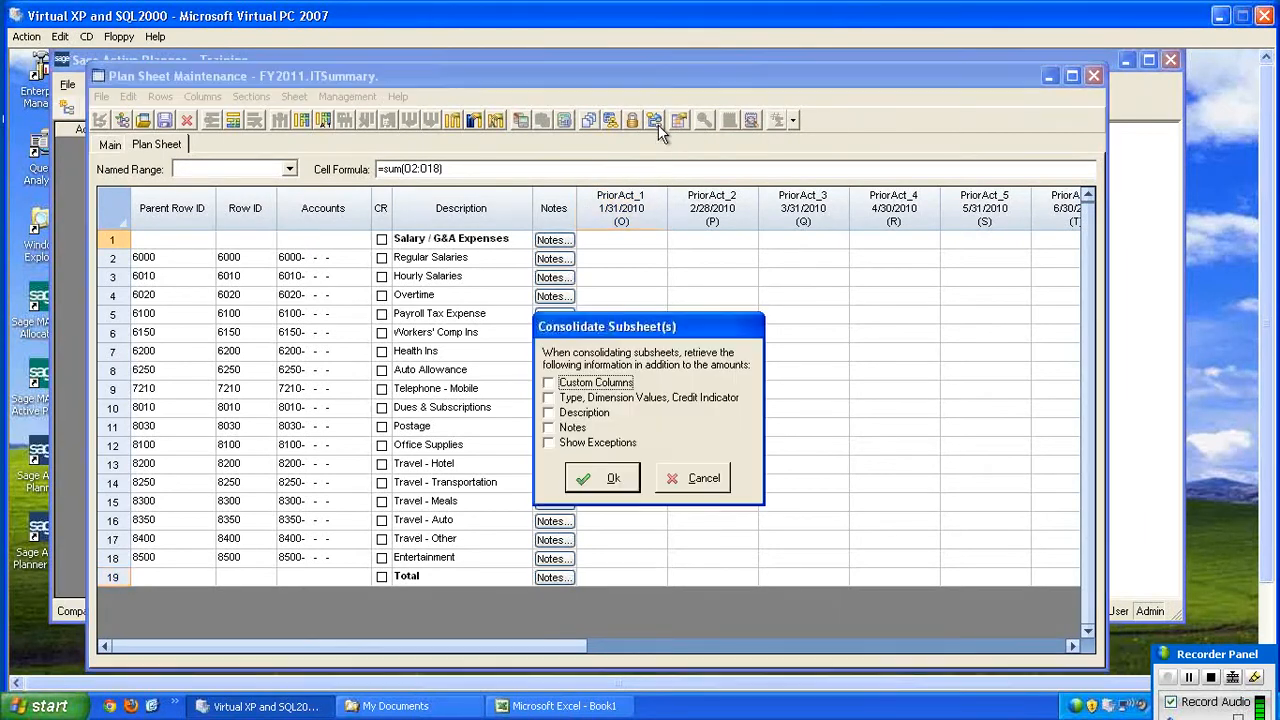
left_click(594, 477)
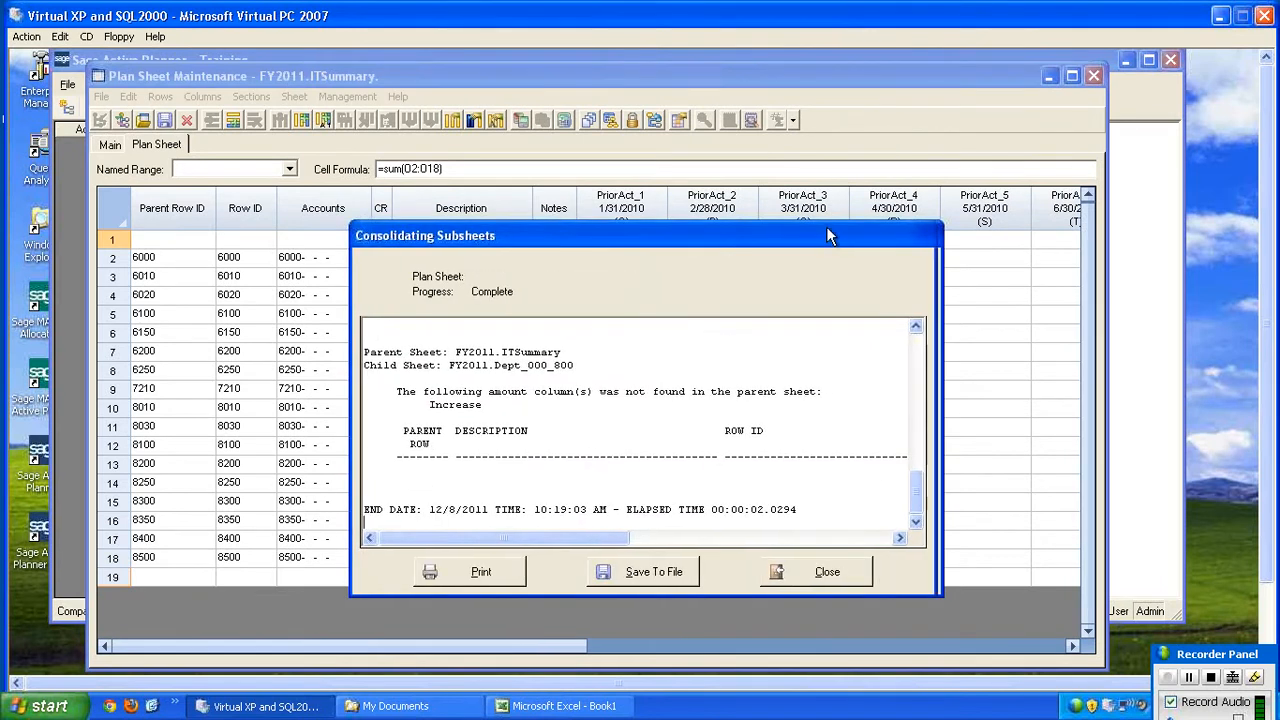
left_click_drag(826, 228, 733, 250)
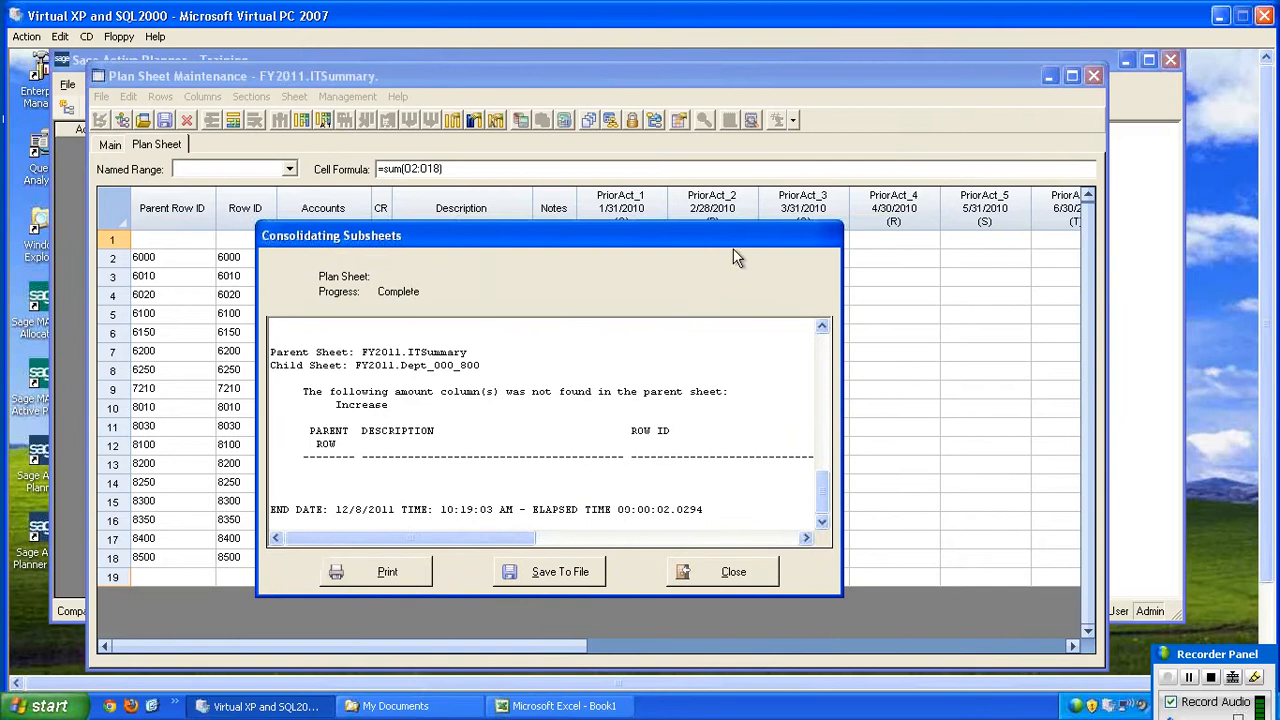
left_click(743, 571)
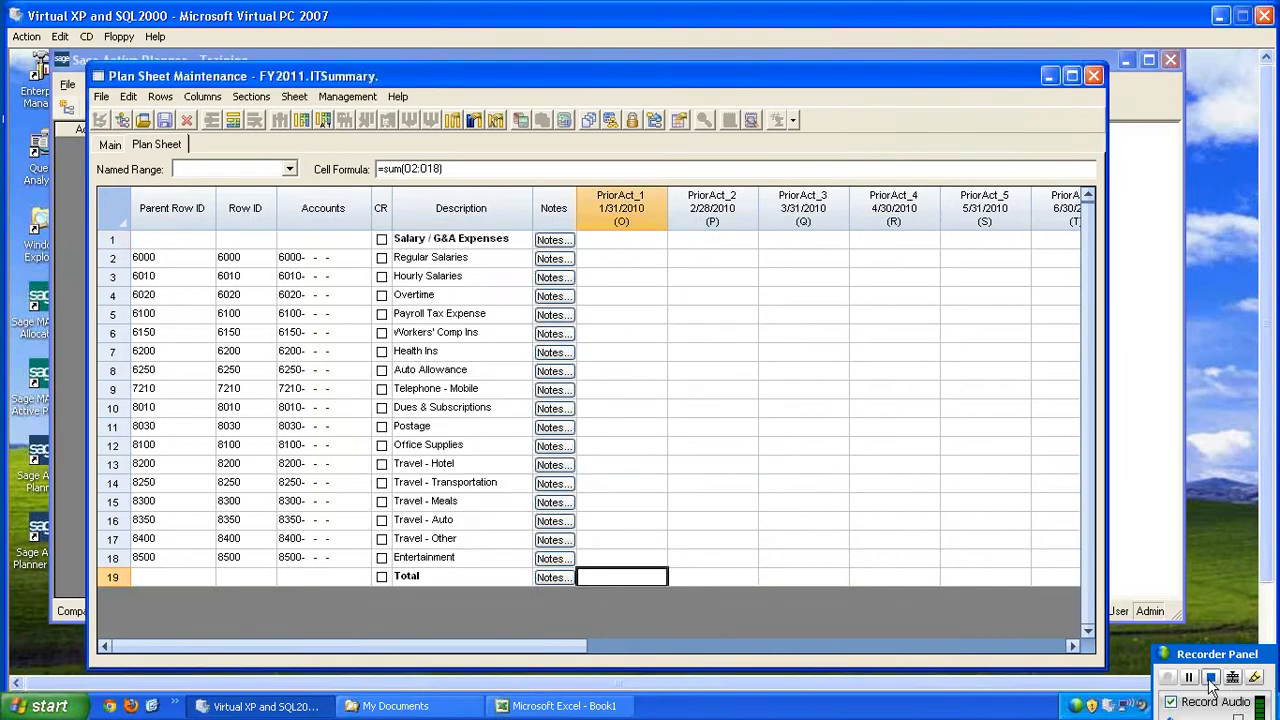
left_click(1210, 678)
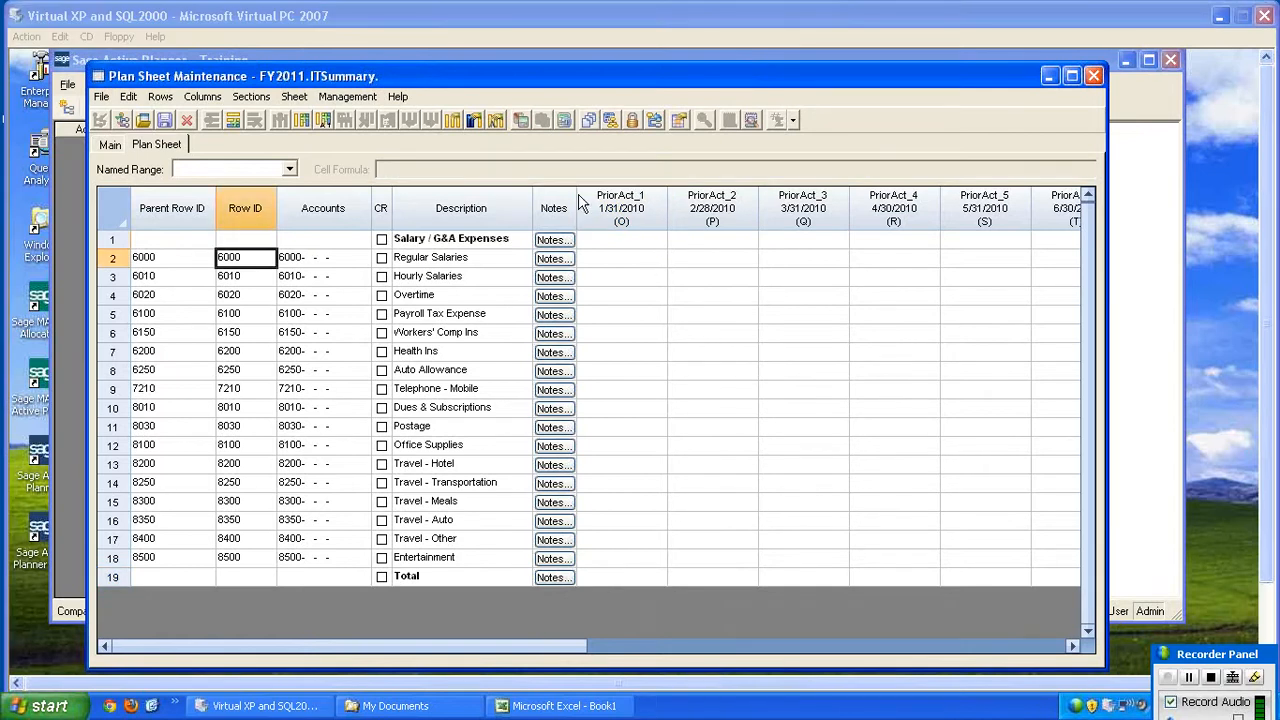
Step: Enable Consolidate All Sheets for the Row IDs in the ITSummary ID generation settings, apply them, and close the duplicate check
left_click(298, 97)
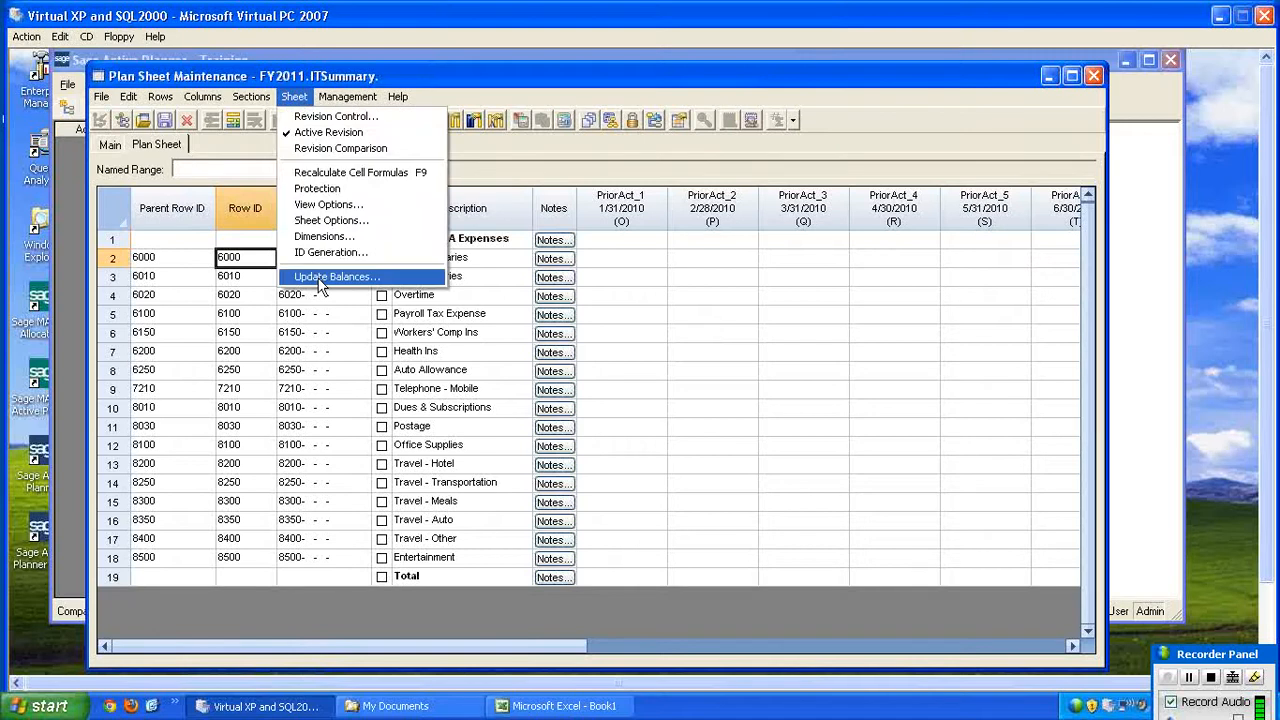
left_click(356, 253)
left_click(703, 334)
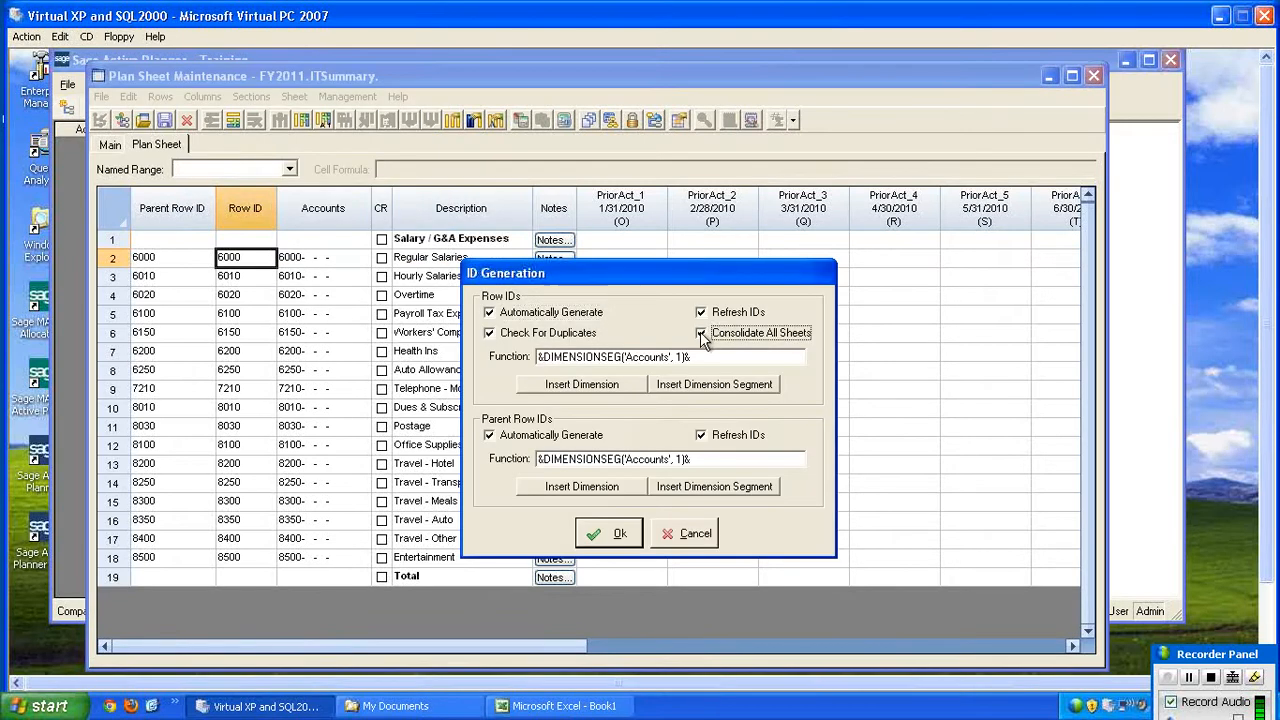
left_click_drag(770, 273, 769, 208)
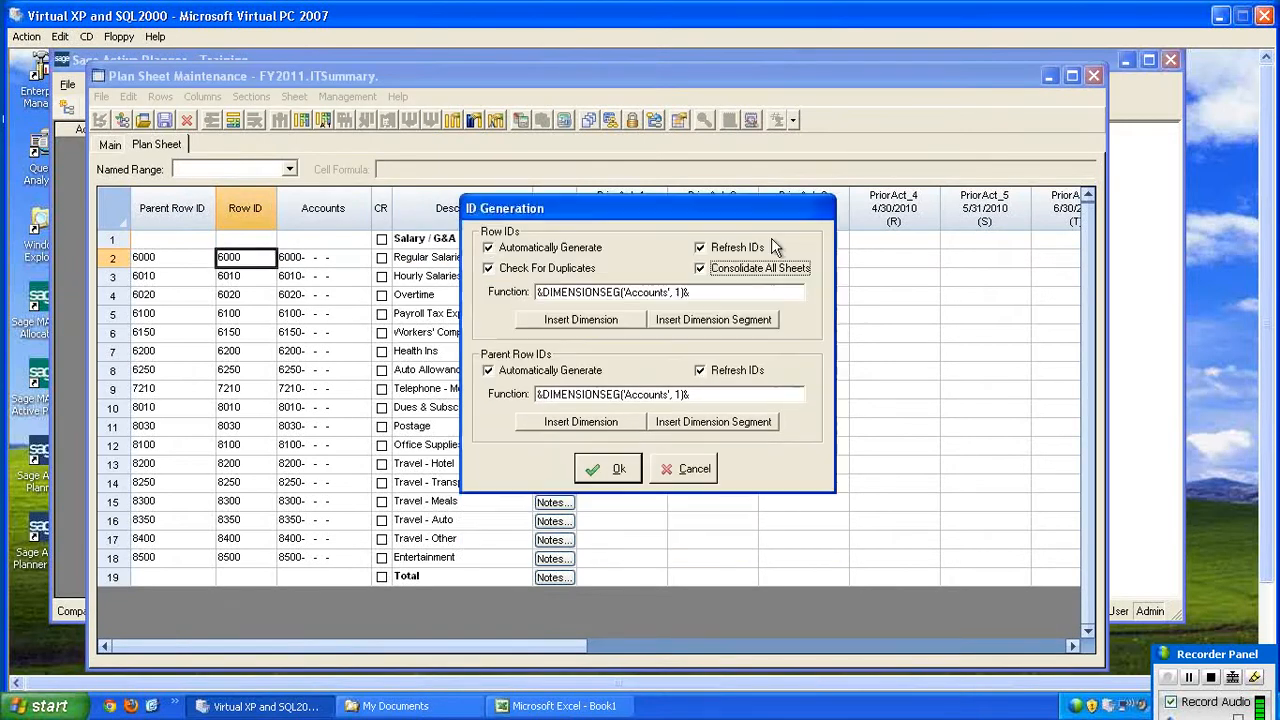
left_click(607, 469)
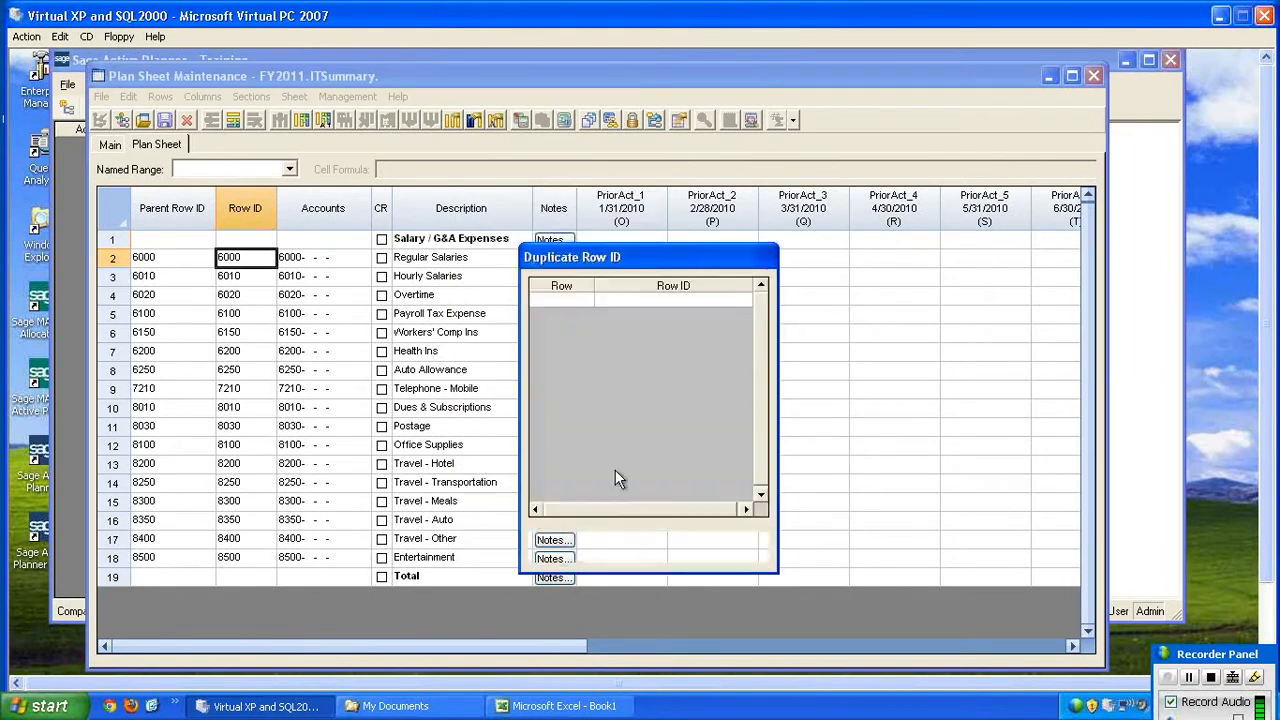
left_click(733, 548)
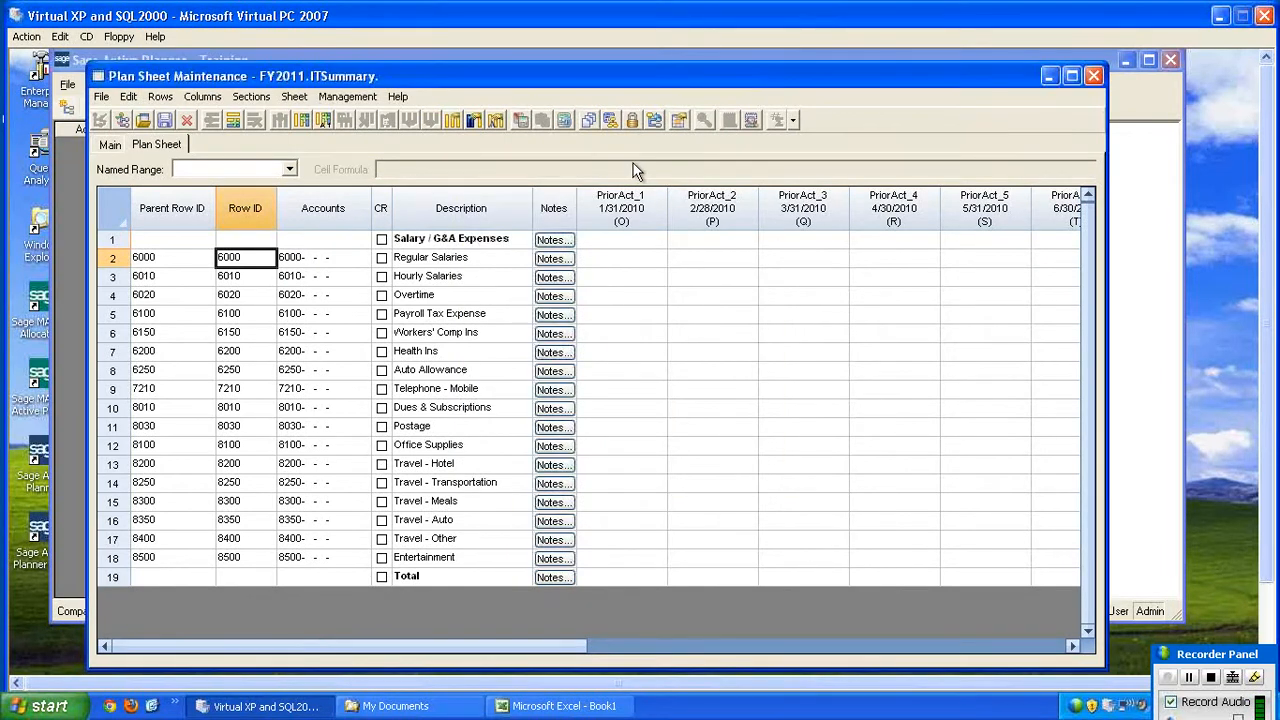
Step: Consolidate the subsheets' amounts into the ITSummary sheet without any additional information, and close the consolidation report
left_click(653, 119)
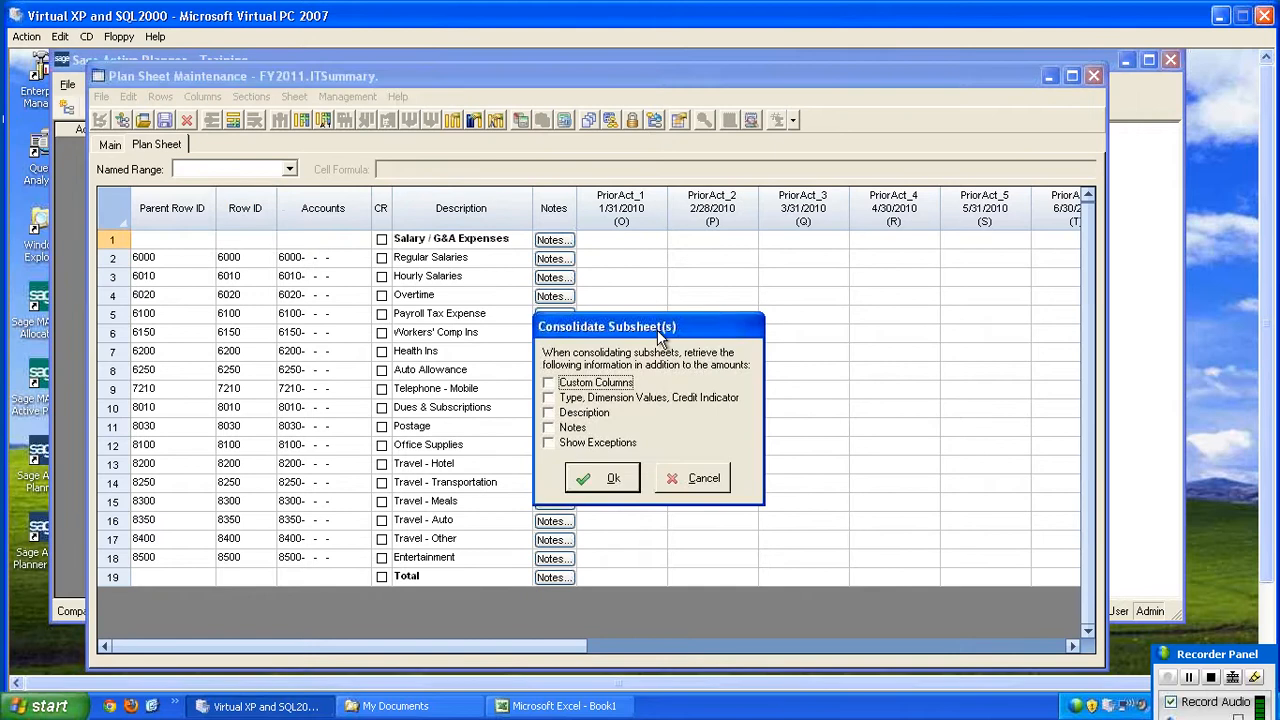
left_click(594, 477)
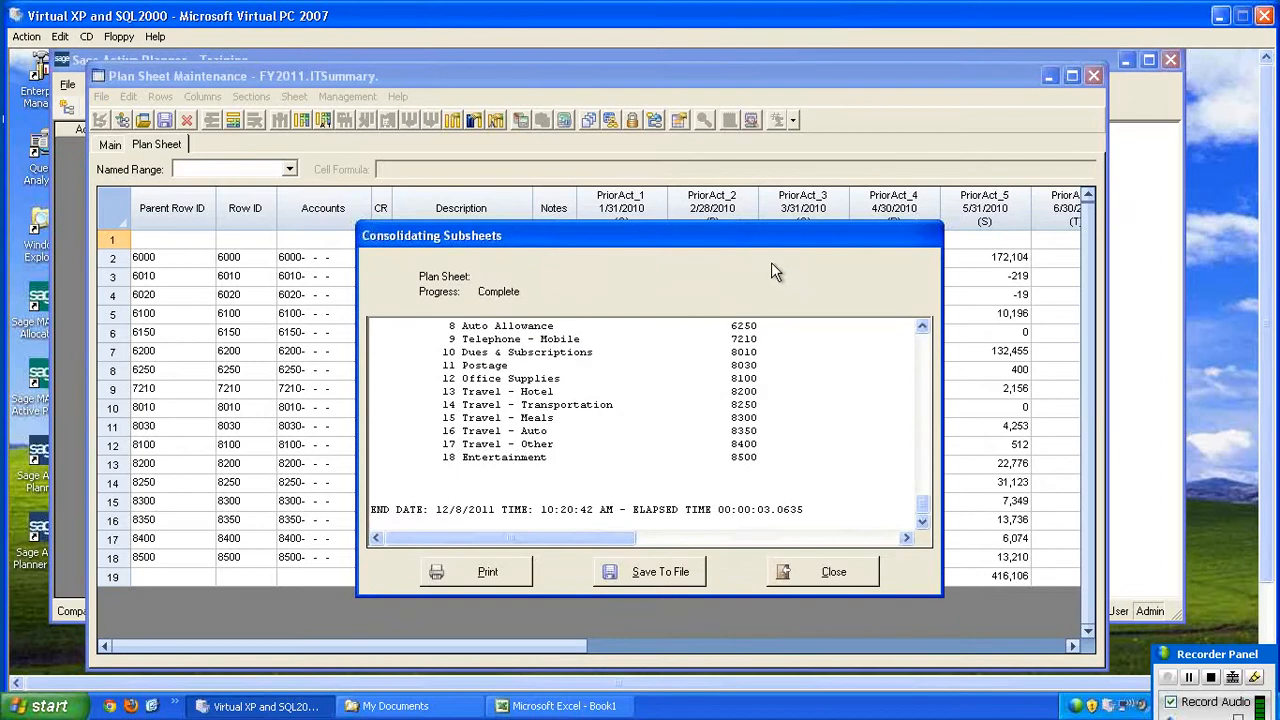
left_click_drag(774, 244, 706, 207)
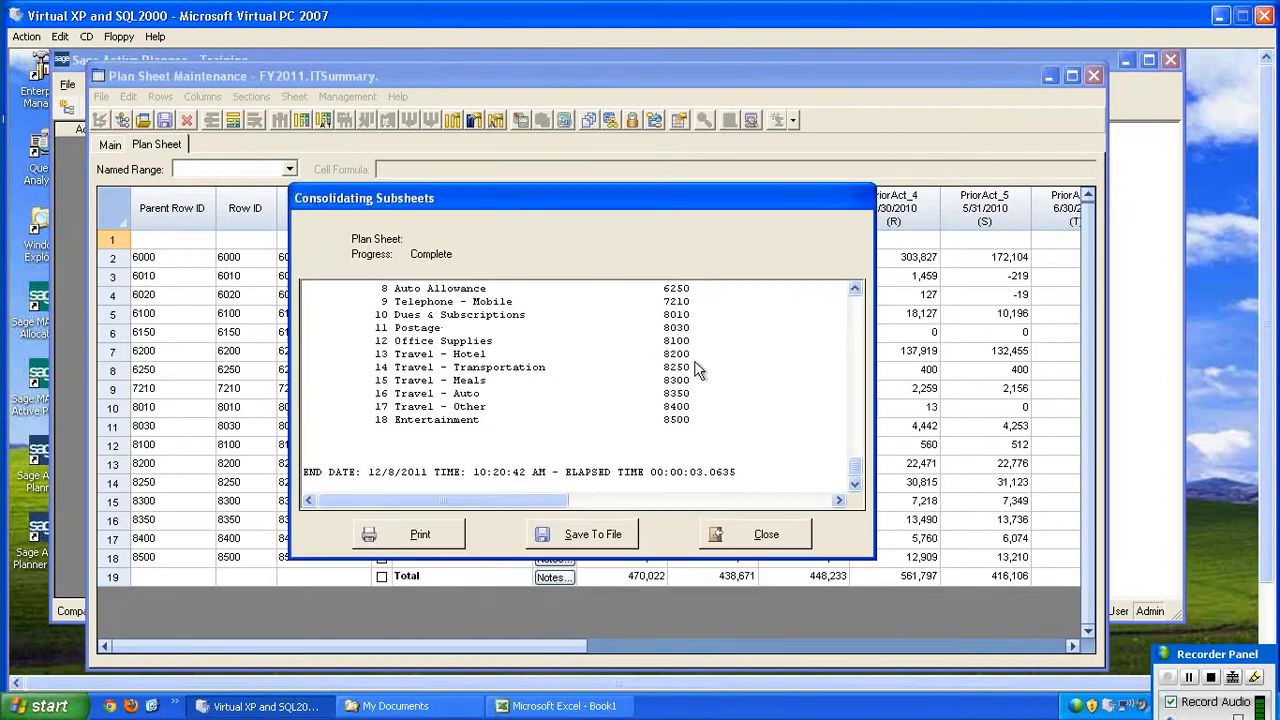
left_click(776, 533)
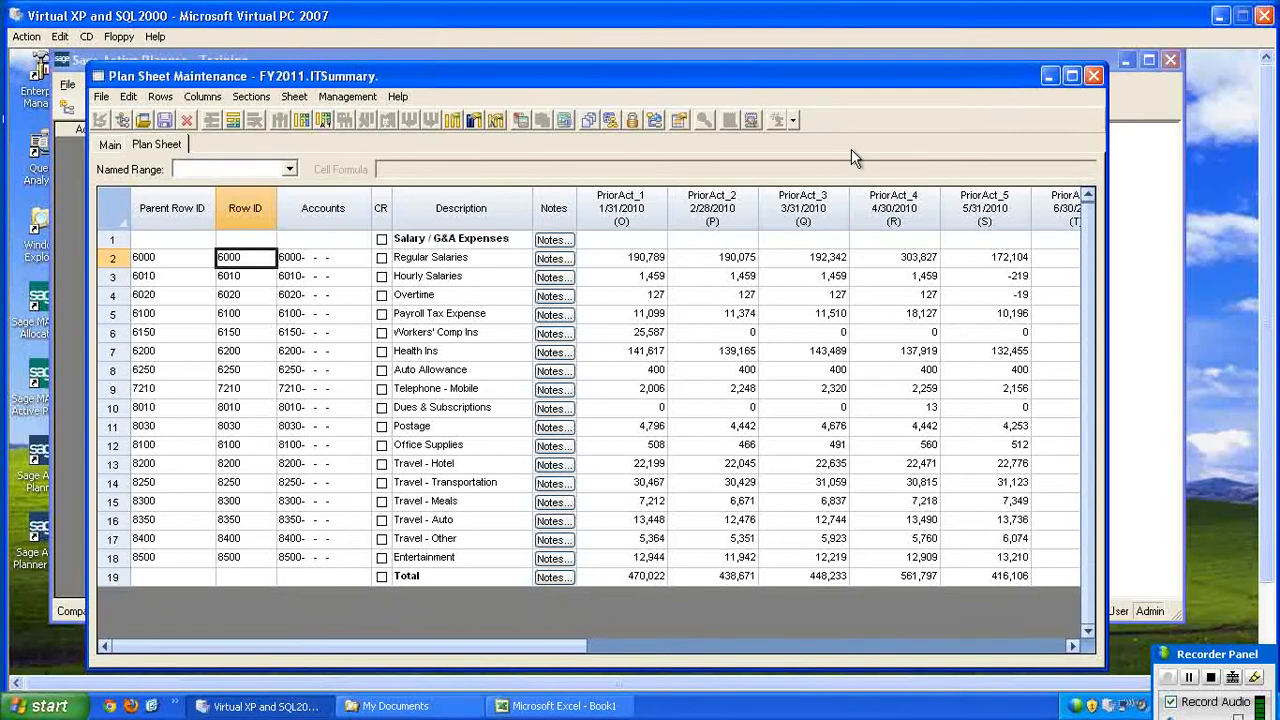
Step: Clear only the values in the ITSummary amount columns from PriorAct_1 through YTD_Budget, keeping the formulas
left_click(623, 205)
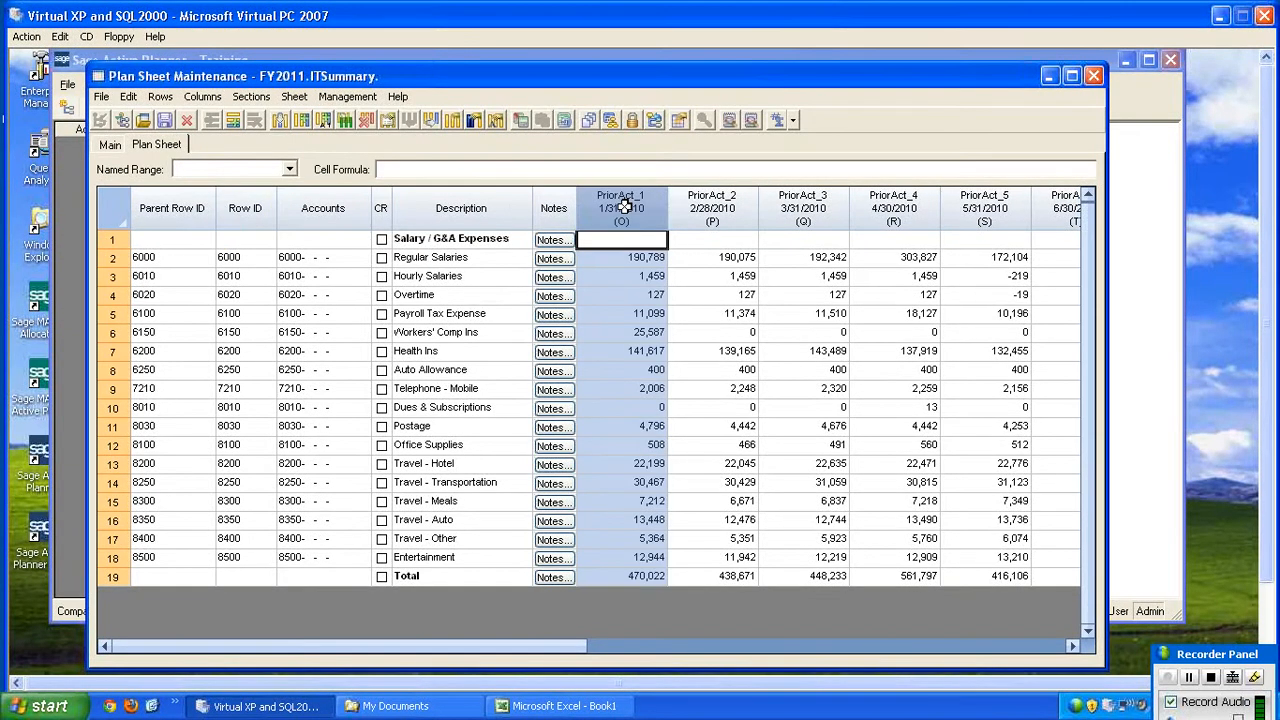
left_click_drag(623, 205, 1158, 208)
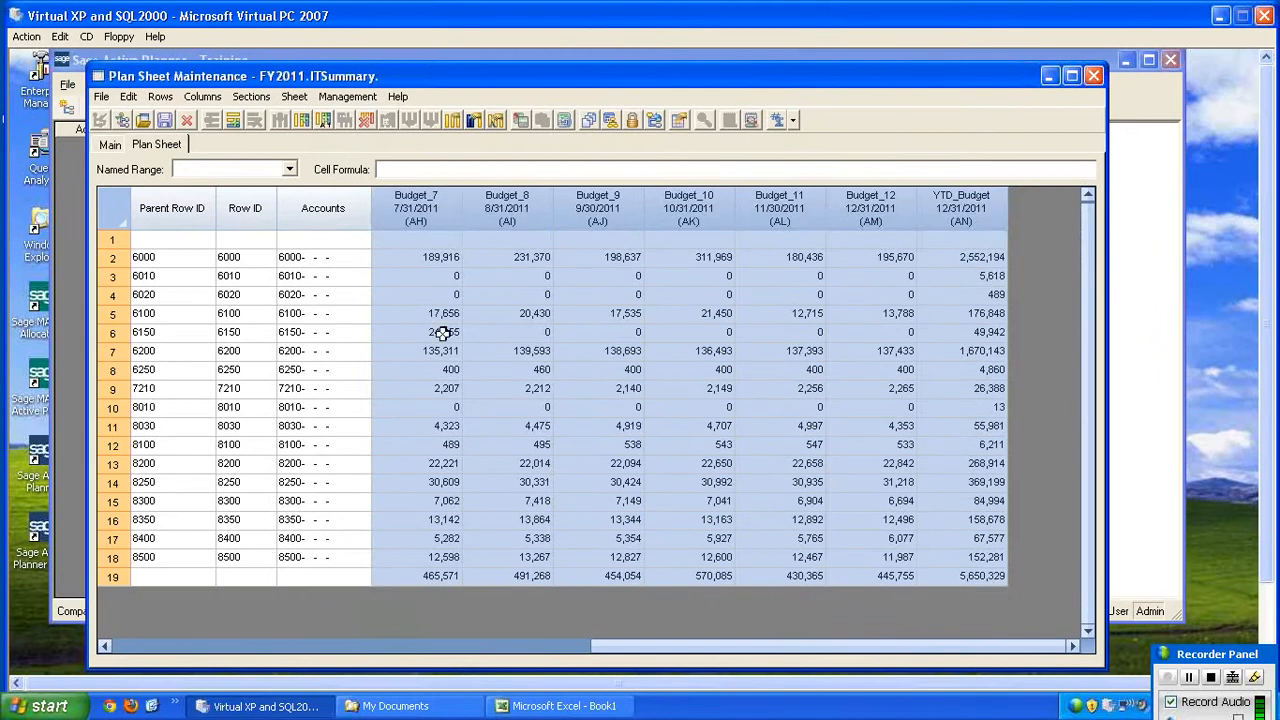
right_click(437, 207)
mouse_move(568, 428)
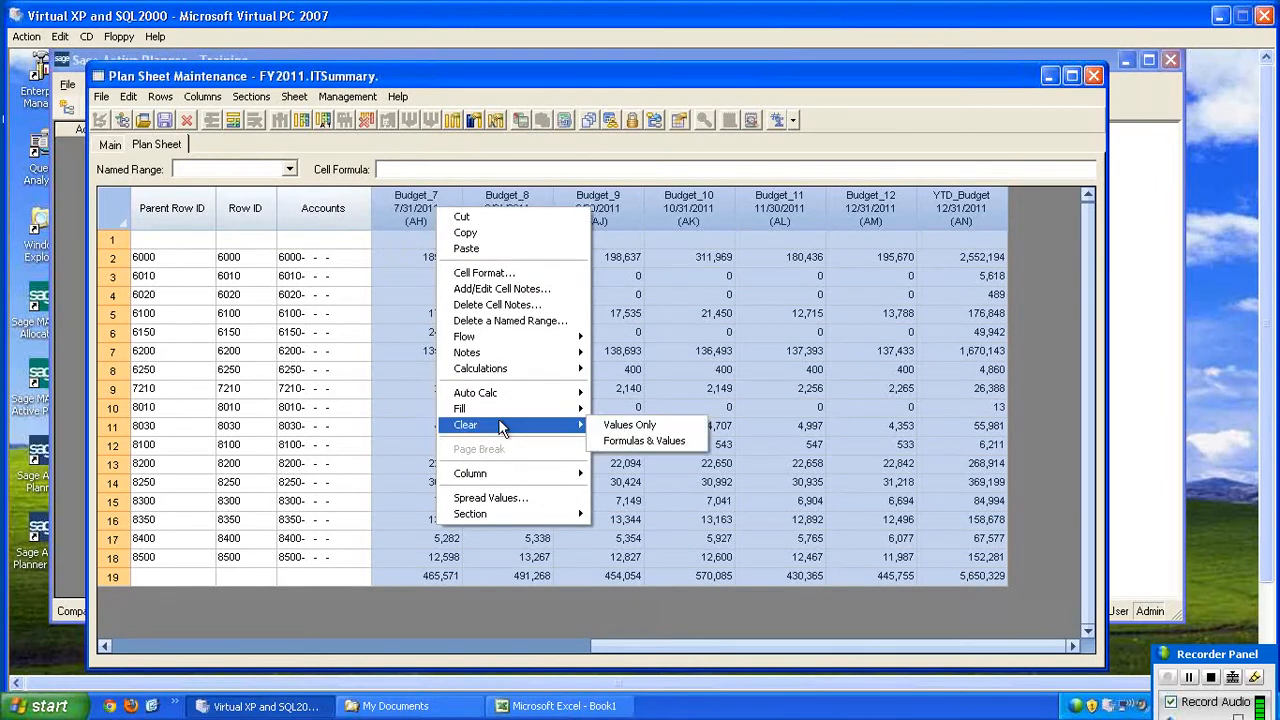
left_click(640, 426)
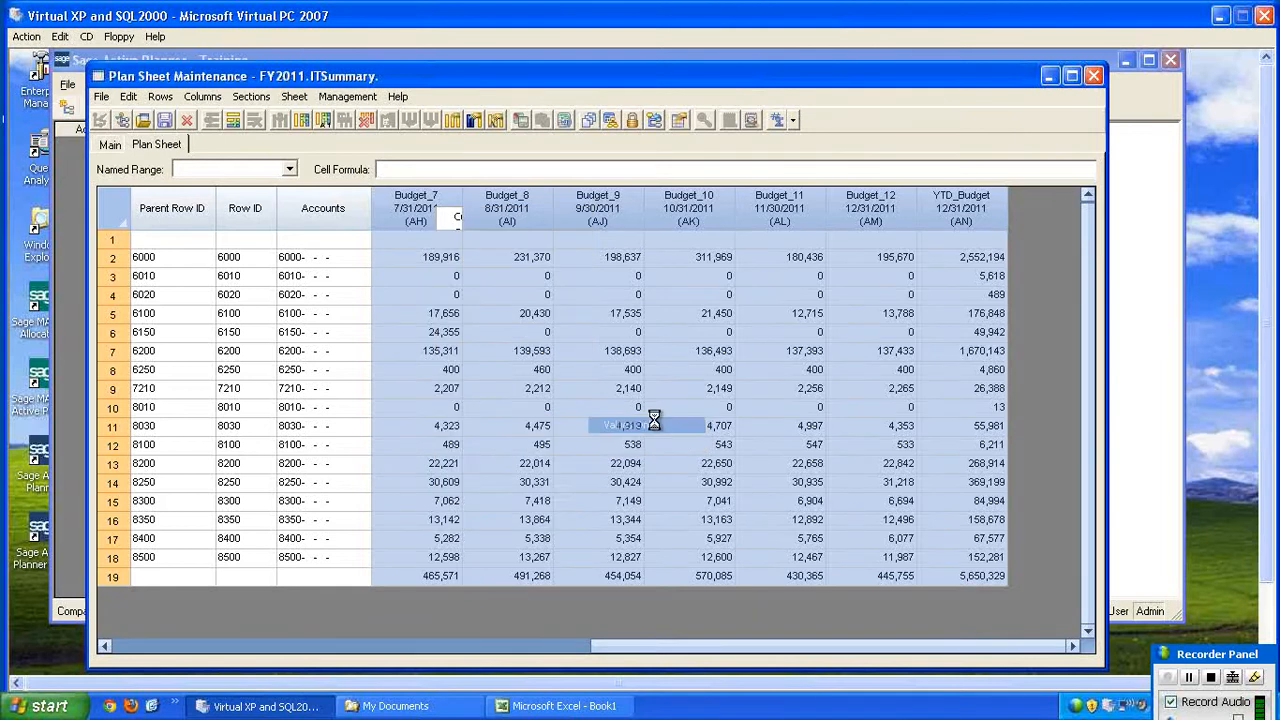
left_click_drag(475, 646, 110, 636)
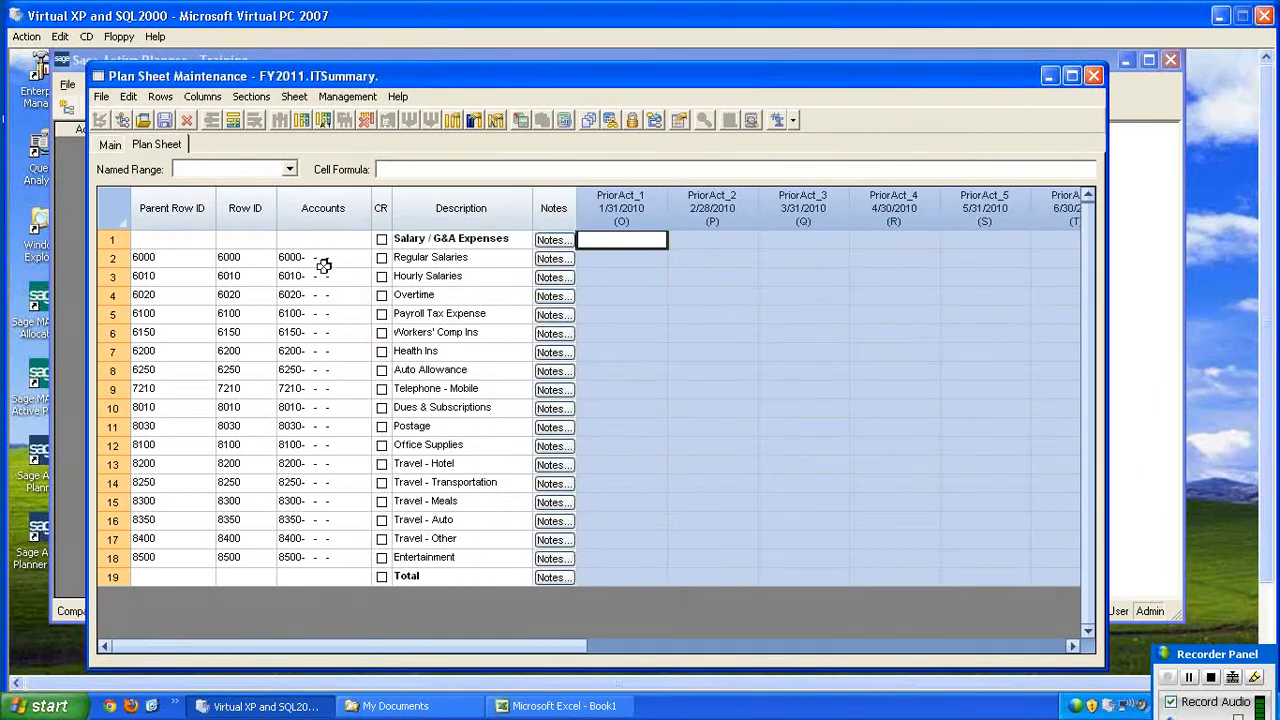
left_click(318, 259)
left_click(417, 258)
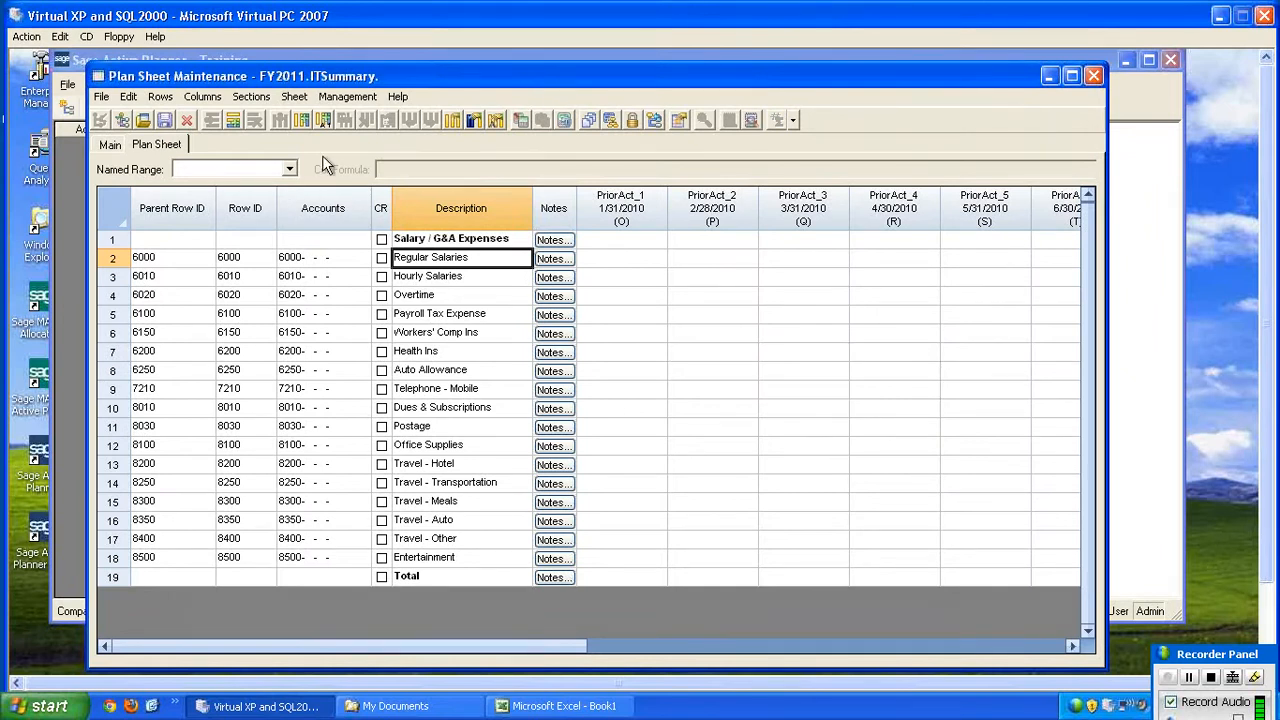
Step: Save the cleared ITSummary sheet as a new record named FacilitySummary with the description Facility Summary
left_click(110, 146)
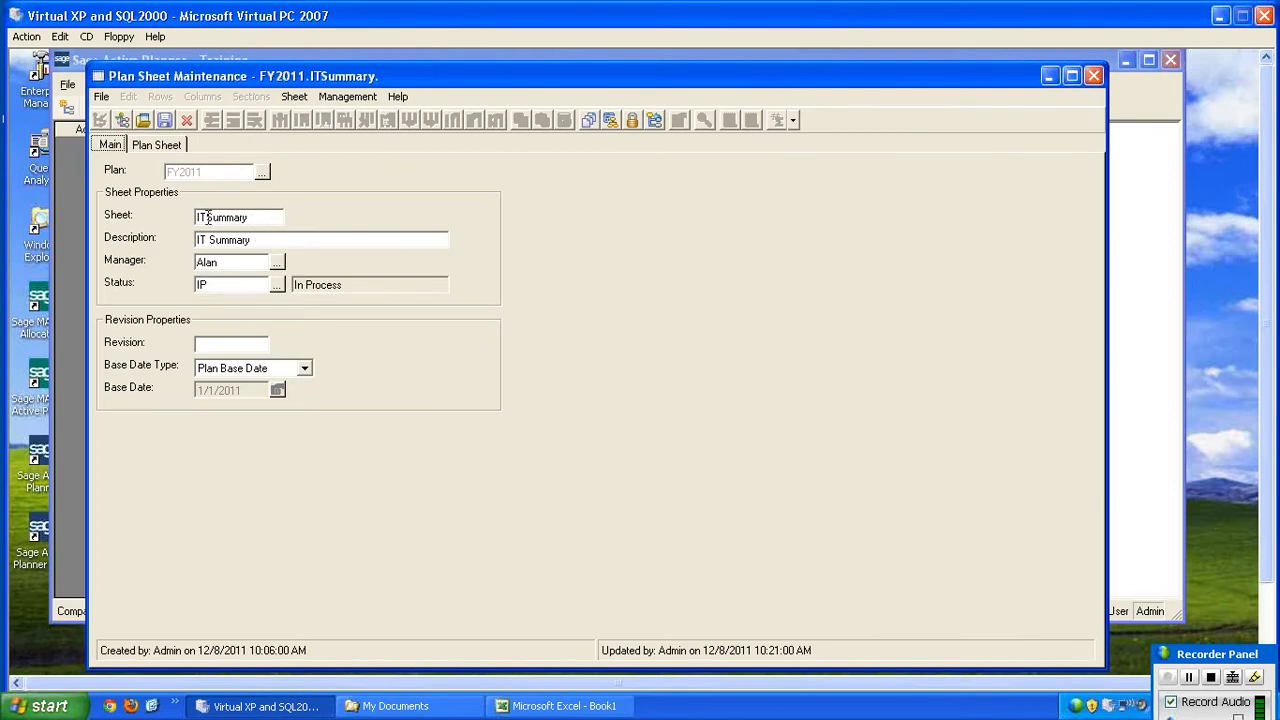
left_click_drag(208, 218, 180, 220)
type("Facility")
left_click_drag(207, 240, 182, 250)
type("Facility")
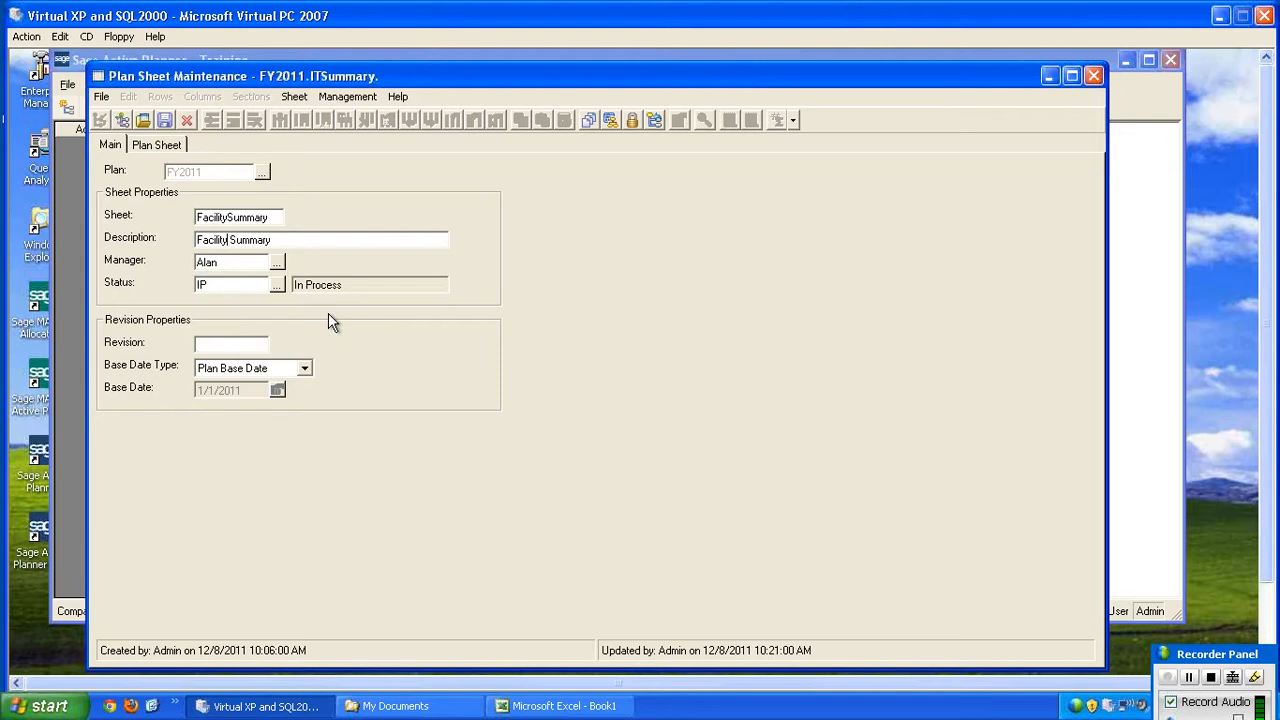
left_click(165, 121)
left_click(554, 435)
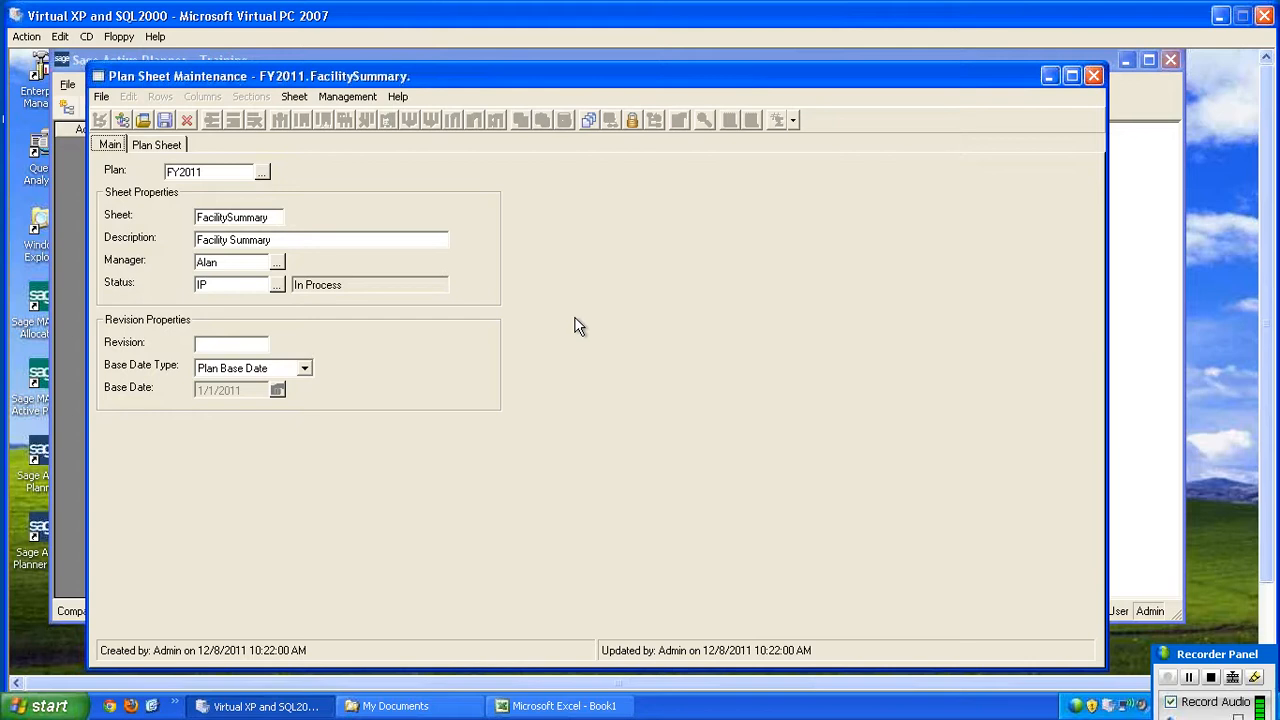
Step: Save the FacilitySummary sheet as another new record named OHSummary with the description Overhead Summary, and close the sheet
left_click(227, 217)
key("BackSpace")
key("BackSpace")
key("BackSpace")
key("BackSpace")
key("BackSpace")
key("BackSpace")
key("BackSpace")
key("BackSpace")
type("OH")
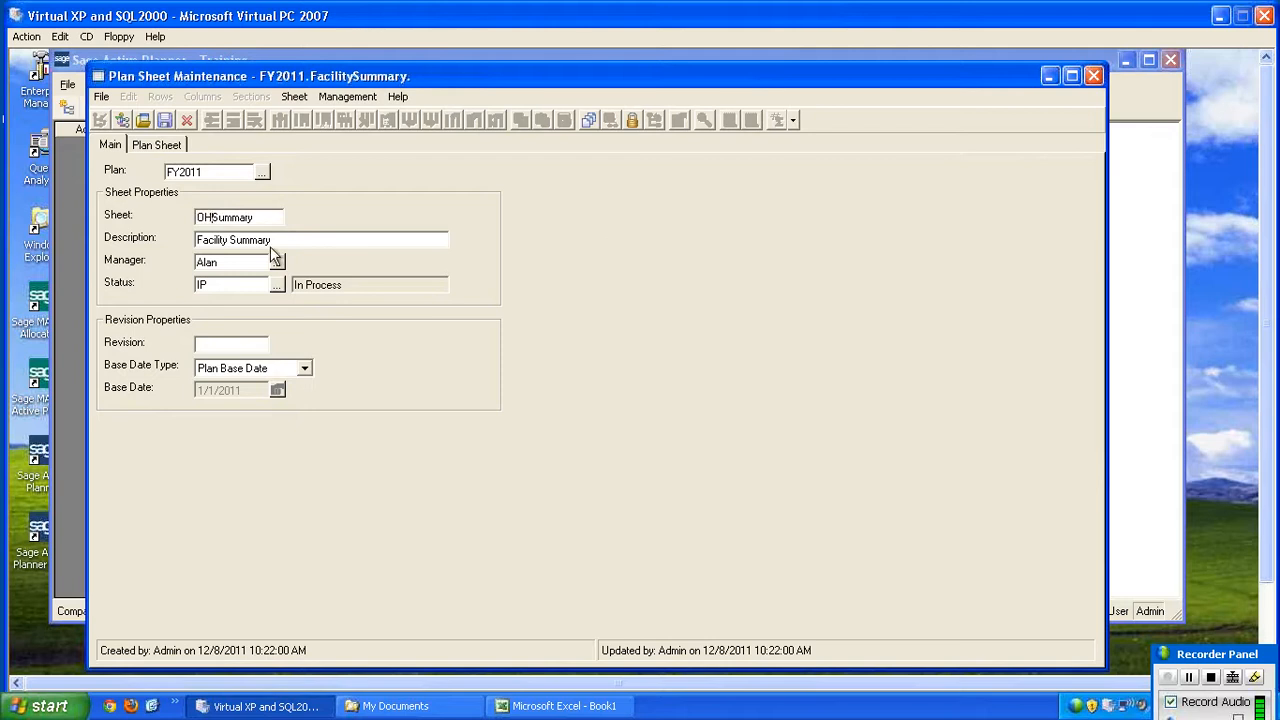
double_click(222, 241)
type("Overhead")
left_click(166, 119)
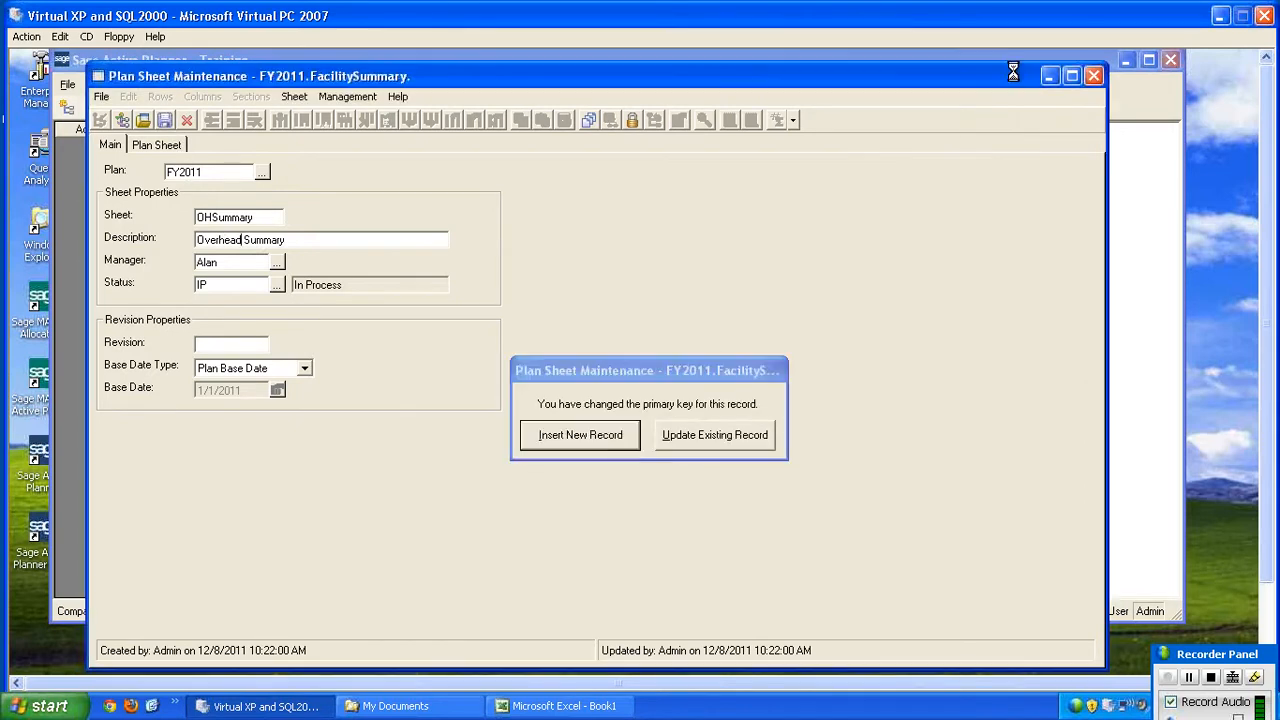
left_click(1093, 77)
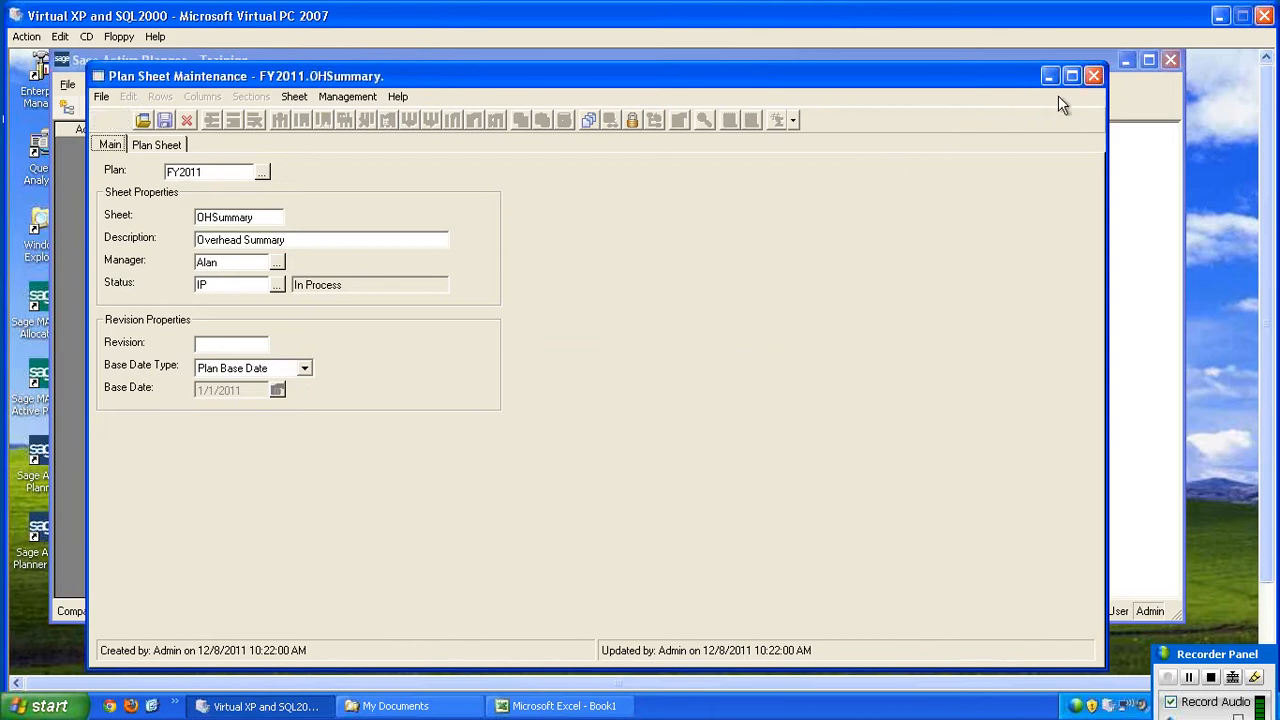
Step: Assign OHSummary directly under the FY2011 plan and place ITSummary and FacilitySummary beneath it as subsheets
left_click(572, 190)
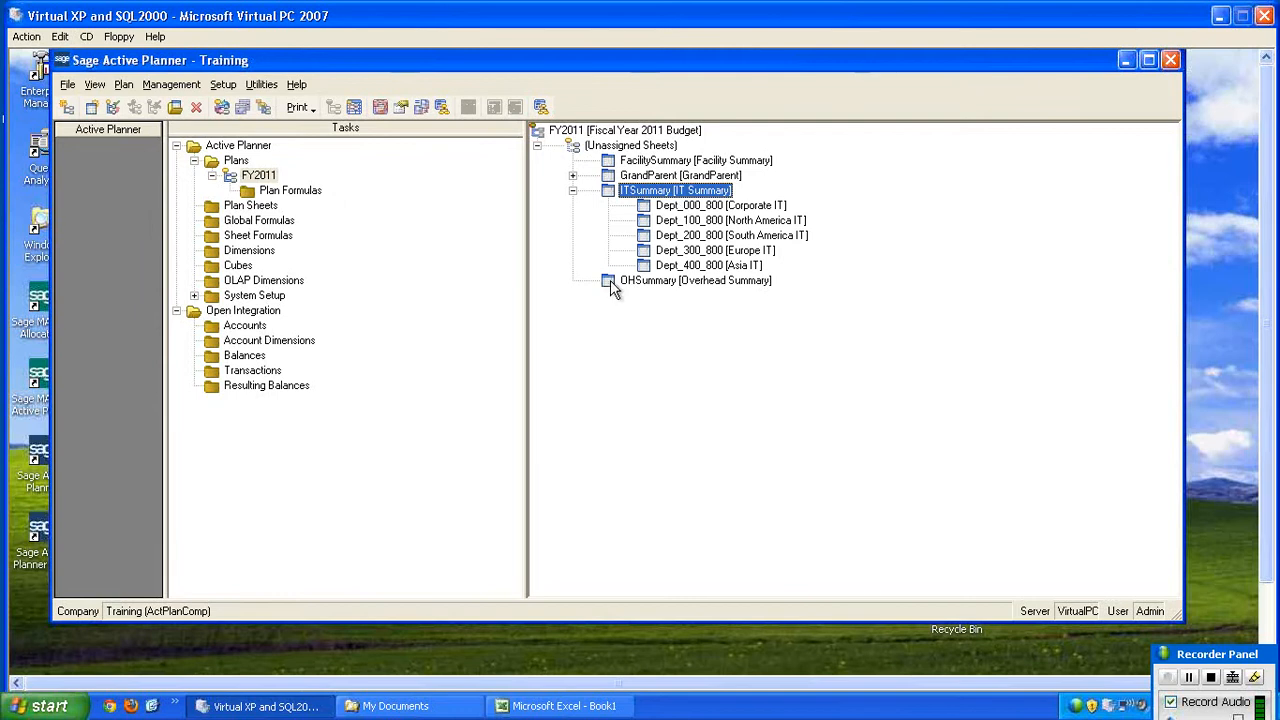
left_click_drag(610, 280, 603, 137)
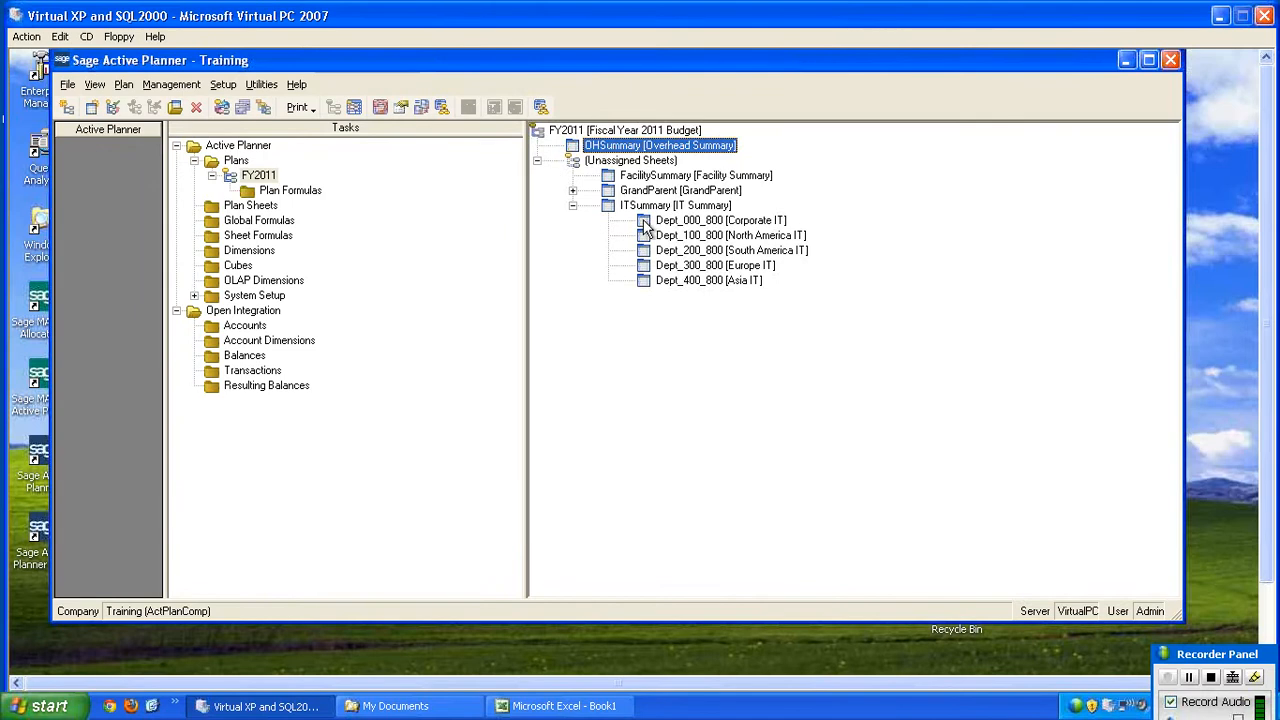
left_click_drag(609, 204, 622, 150)
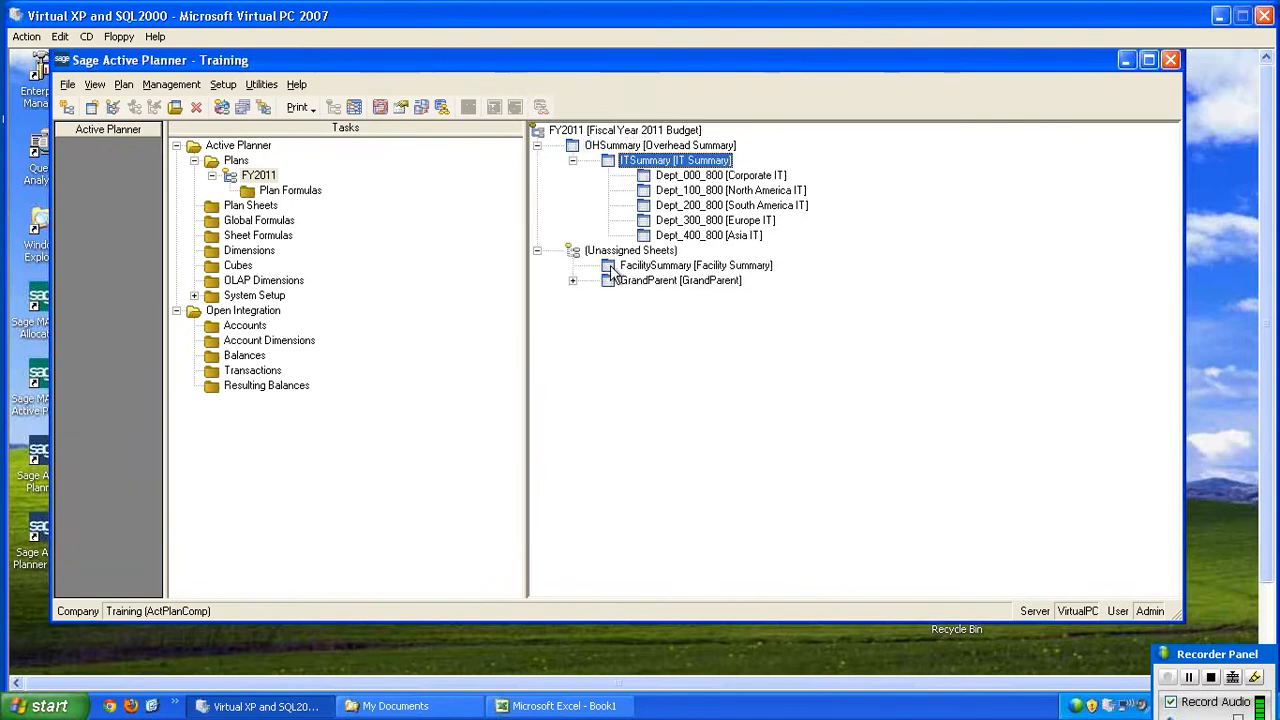
left_click_drag(615, 265, 621, 150)
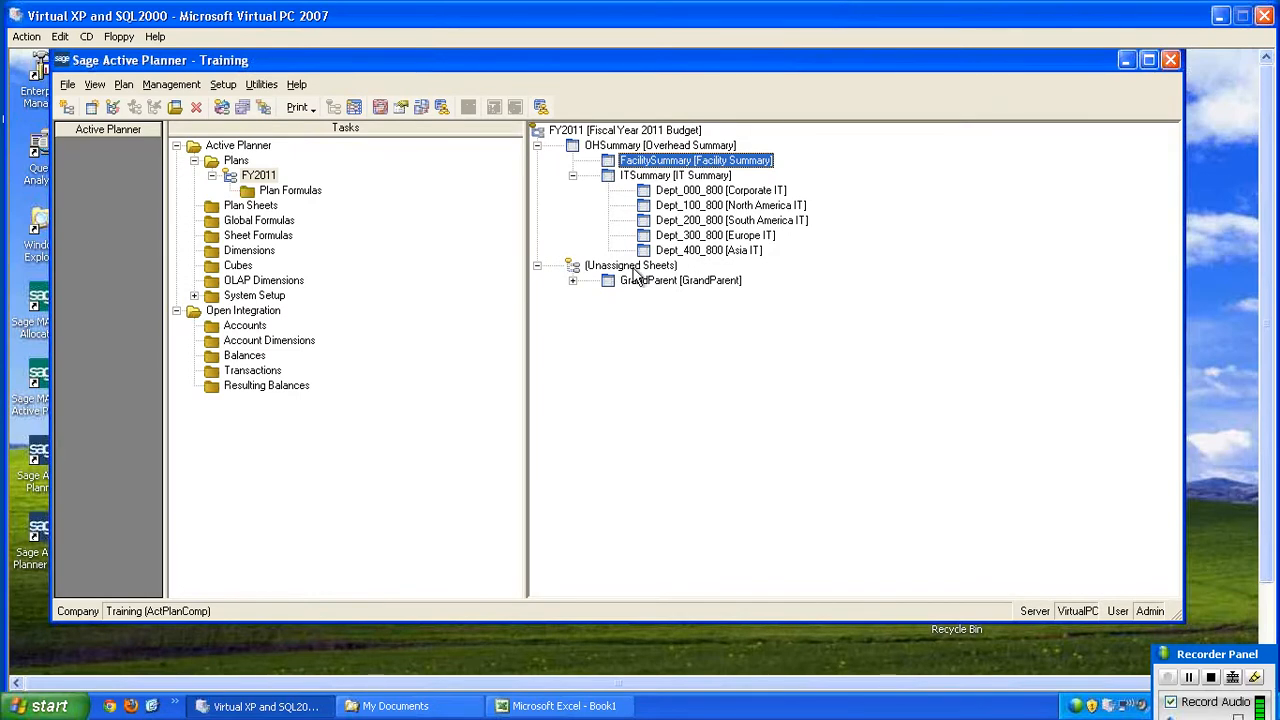
Step: Open the Dept_000_800 sheet and change its sheet name to Dept_000_700 and its description to Corporate Facilities
double_click(645, 193)
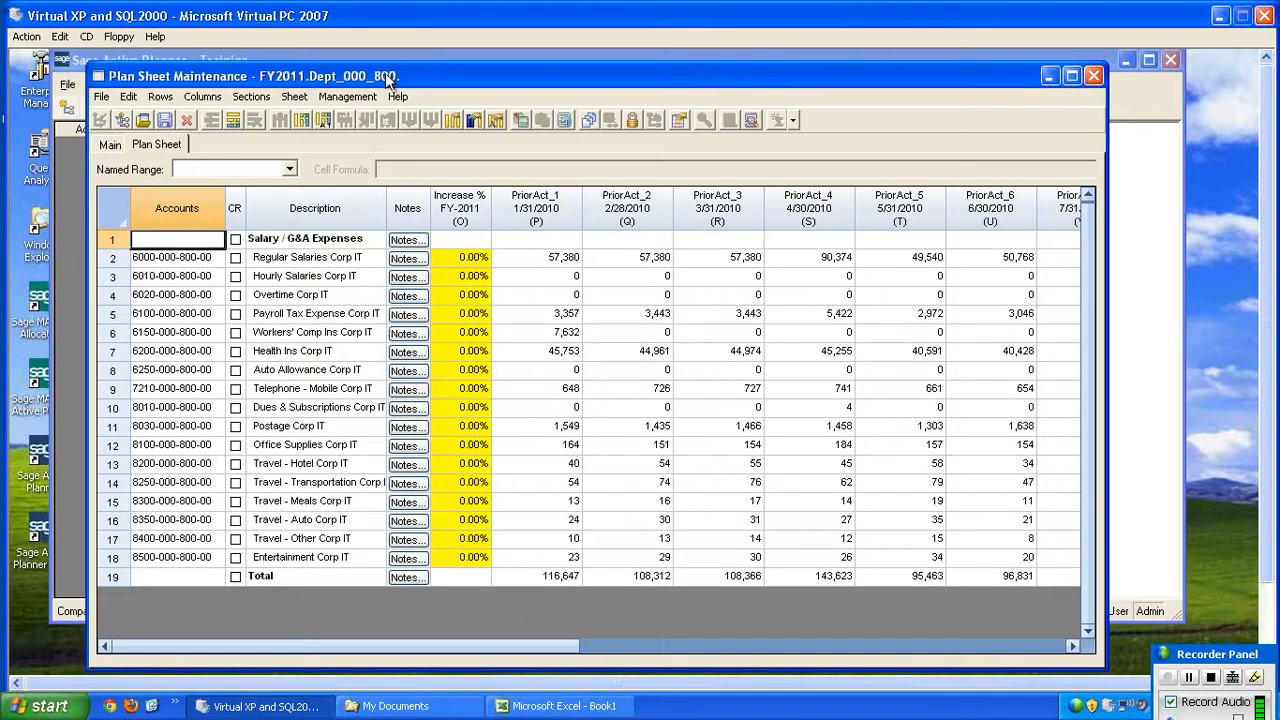
left_click(118, 143)
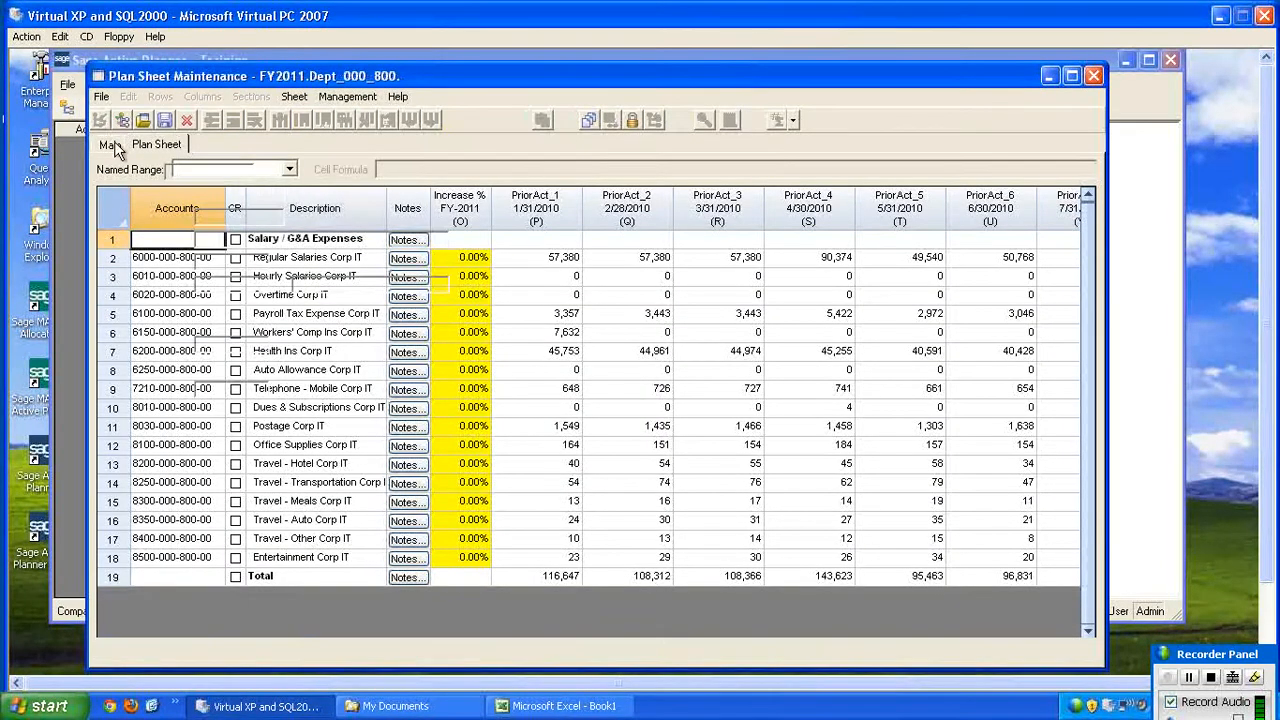
left_click(249, 218)
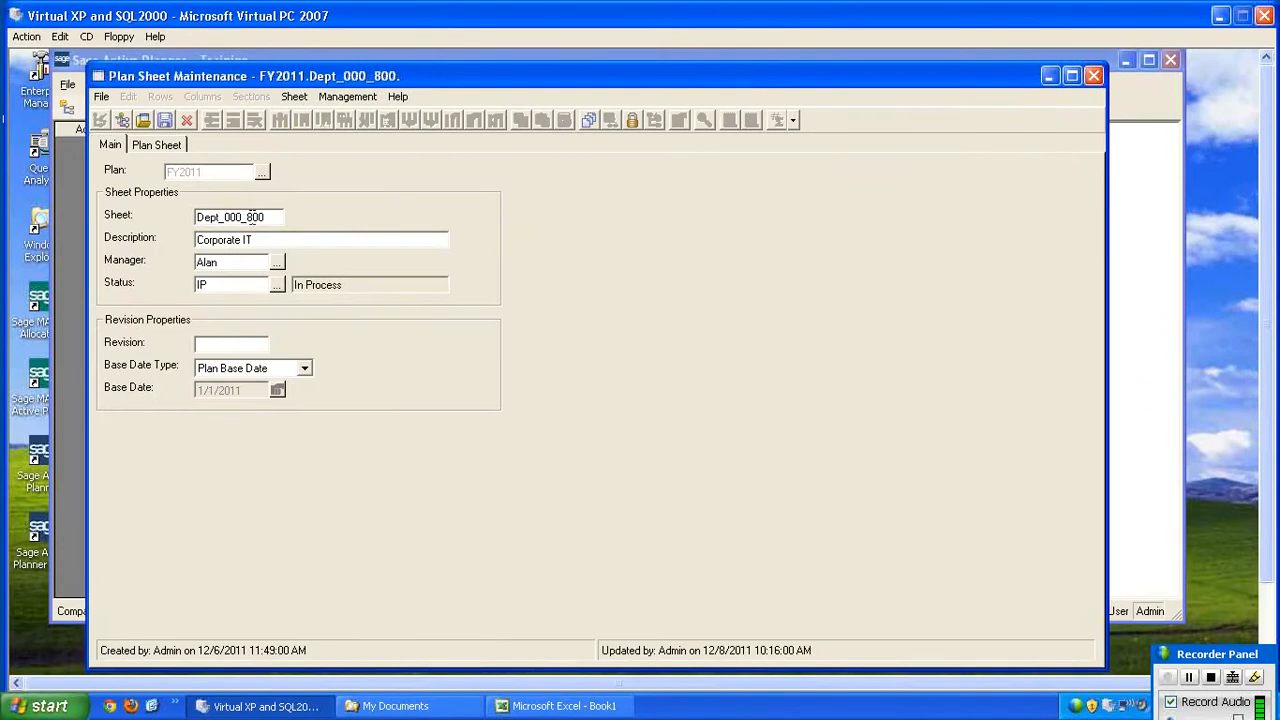
key("BackSpace")
type("7")
key("BackSpace")
key("BackSpace")
type("Facilities")
Step: Assign the facilities manager from the user lookup and save Dept_000_700 as a new record
left_click(279, 263)
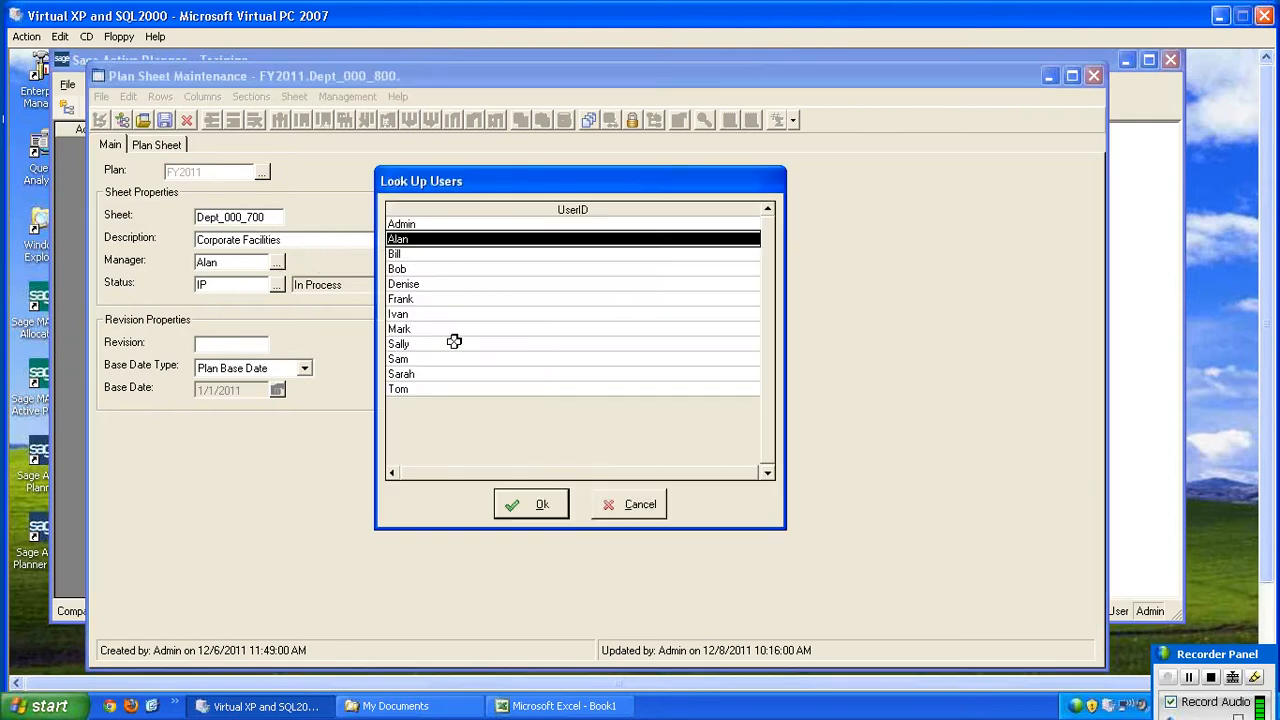
left_click(450, 373)
left_click(510, 504)
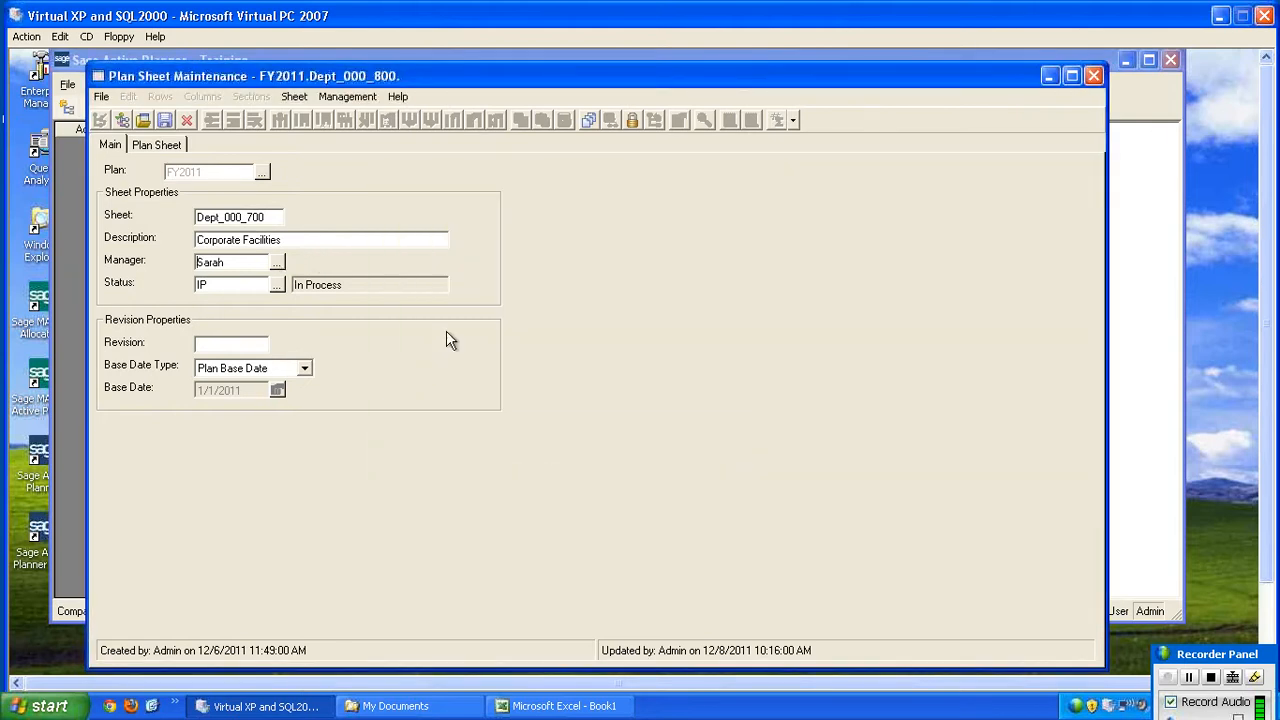
left_click(160, 124)
left_click(549, 437)
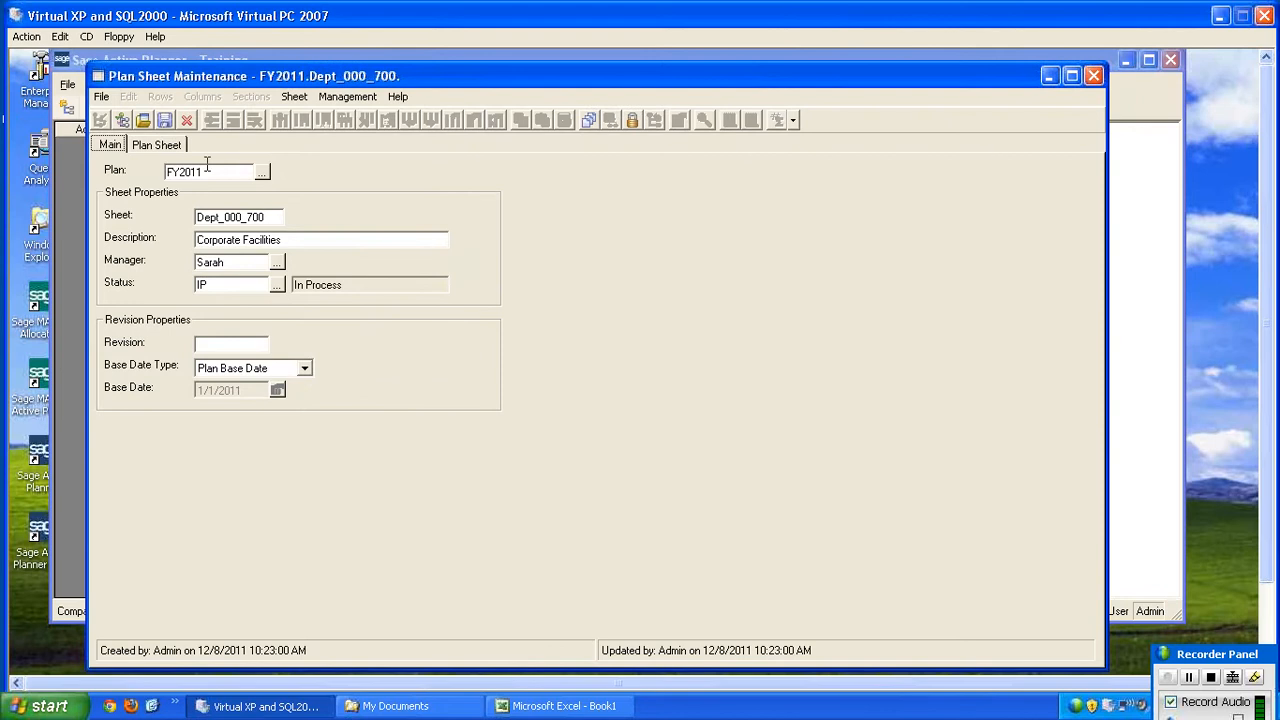
Step: Replace all accounts matching ????-???-800-?? with ????-???-700-?? across the entire Dept_000_700 plan sheet
left_click(160, 145)
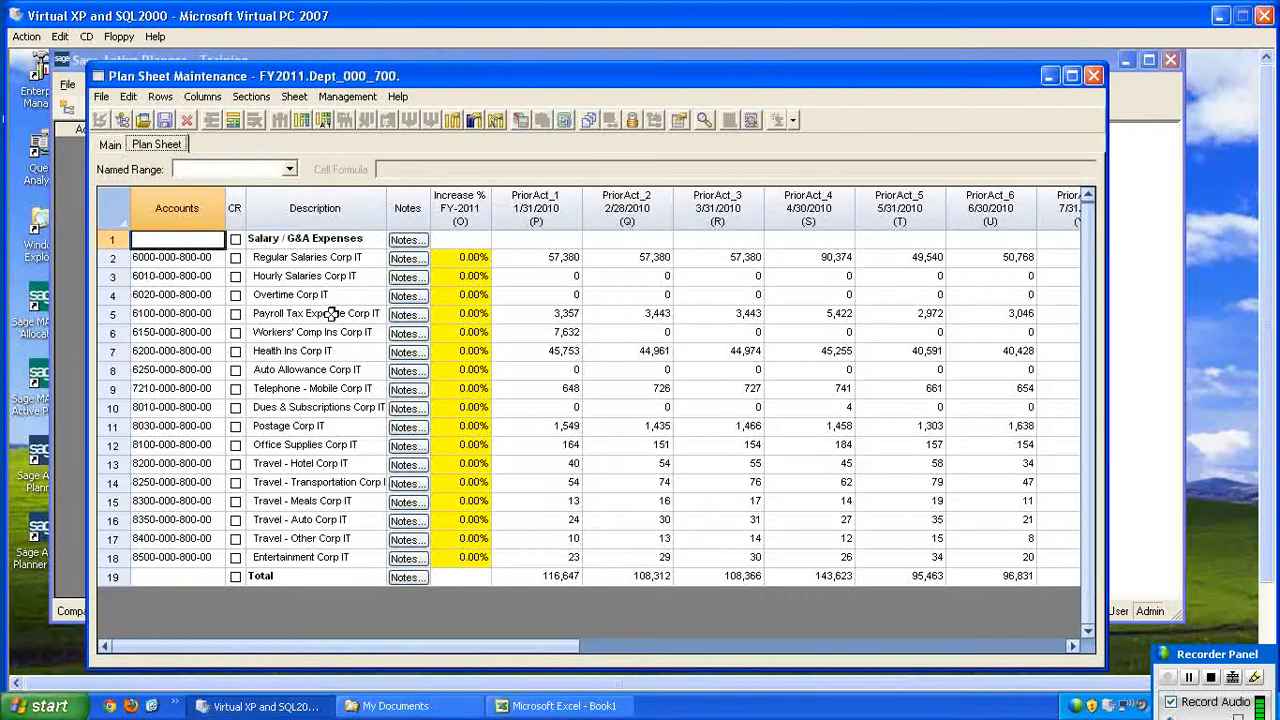
left_click(160, 96)
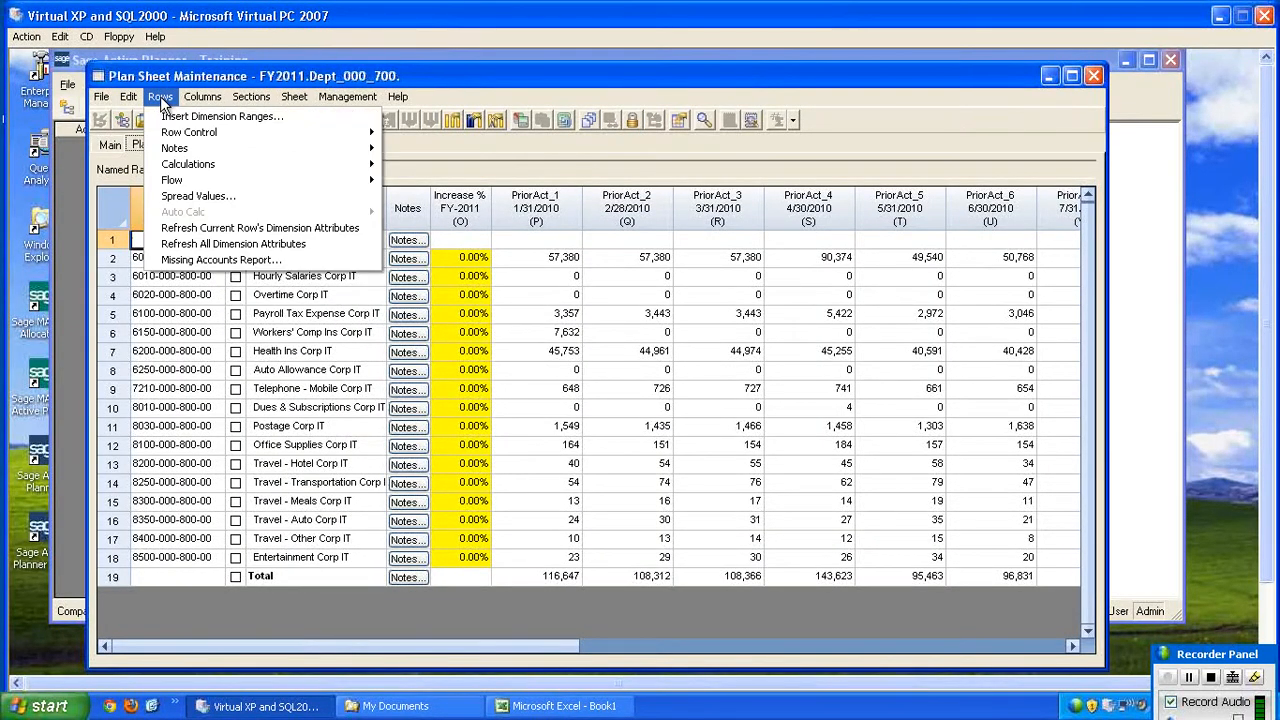
mouse_move(130, 97)
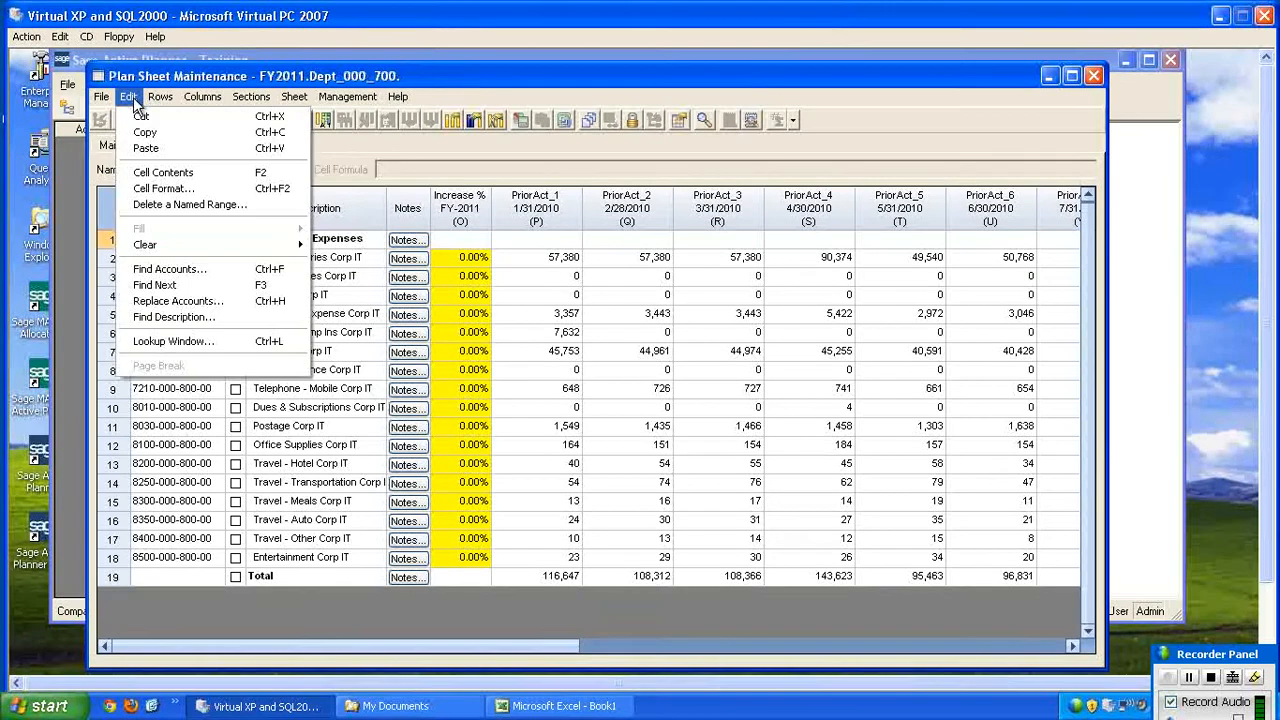
left_click(247, 297)
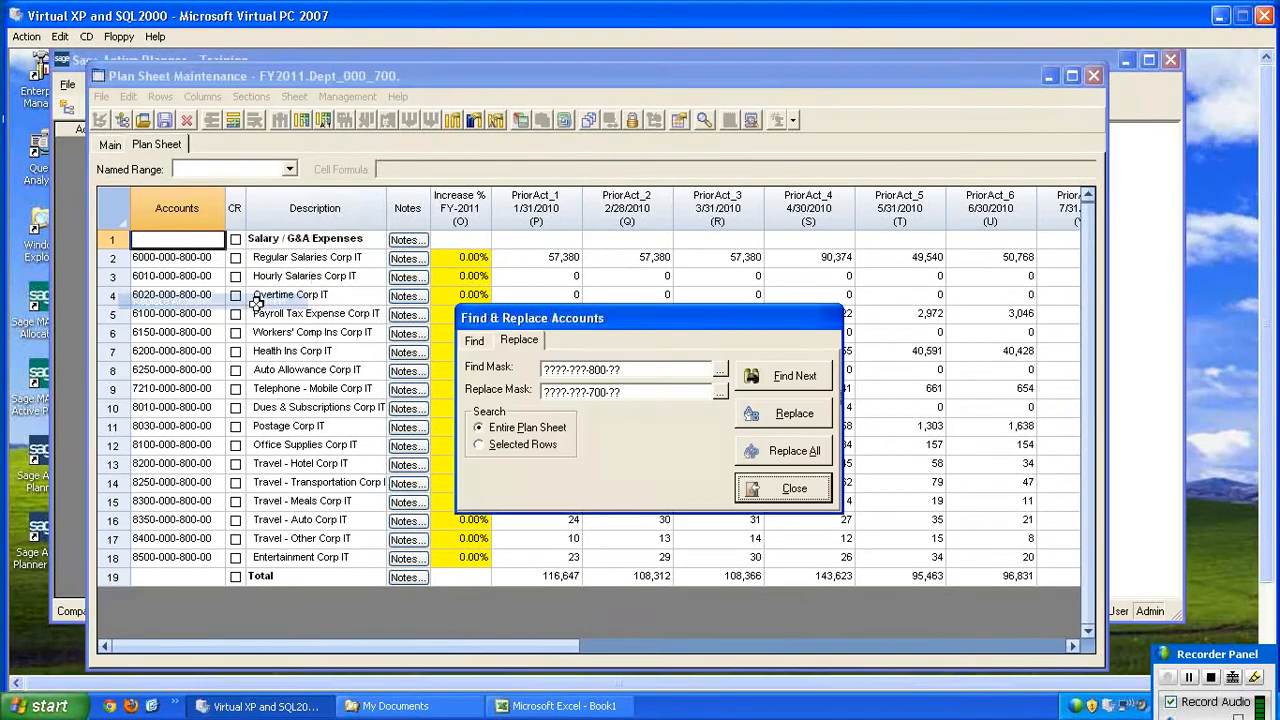
left_click_drag(612, 320, 652, 306)
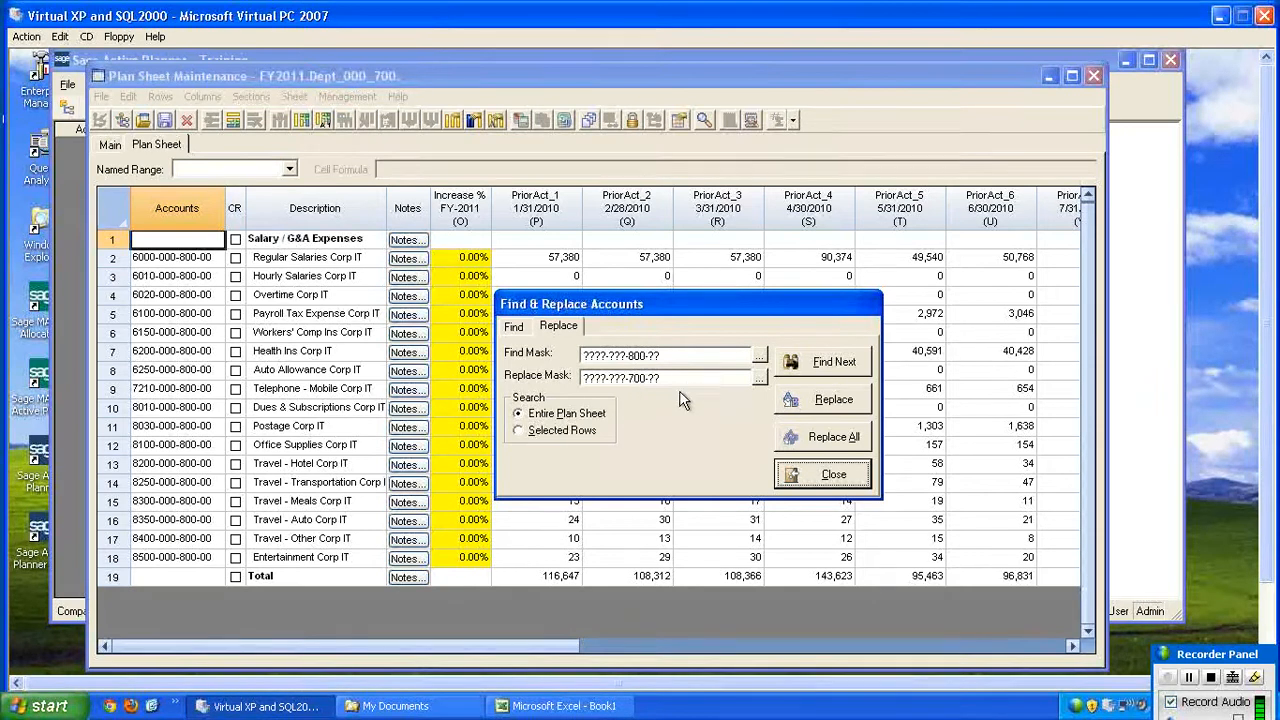
left_click_drag(698, 296, 710, 283)
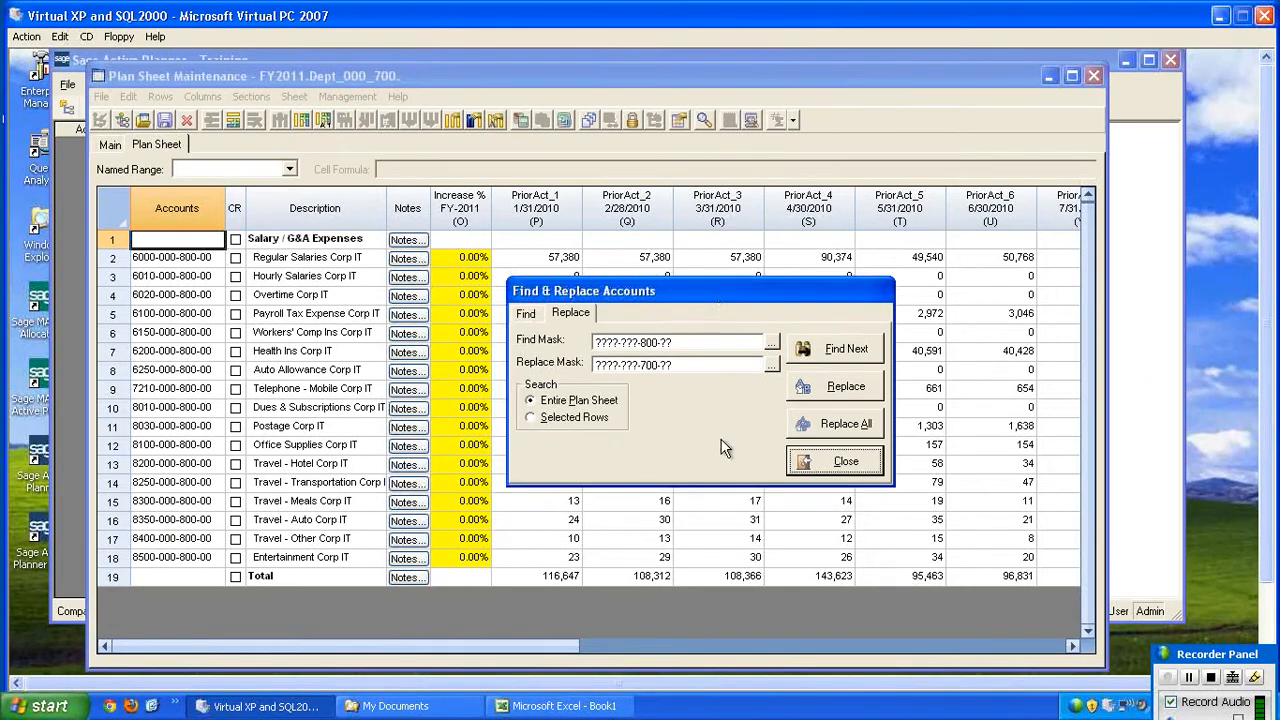
left_click(845, 424)
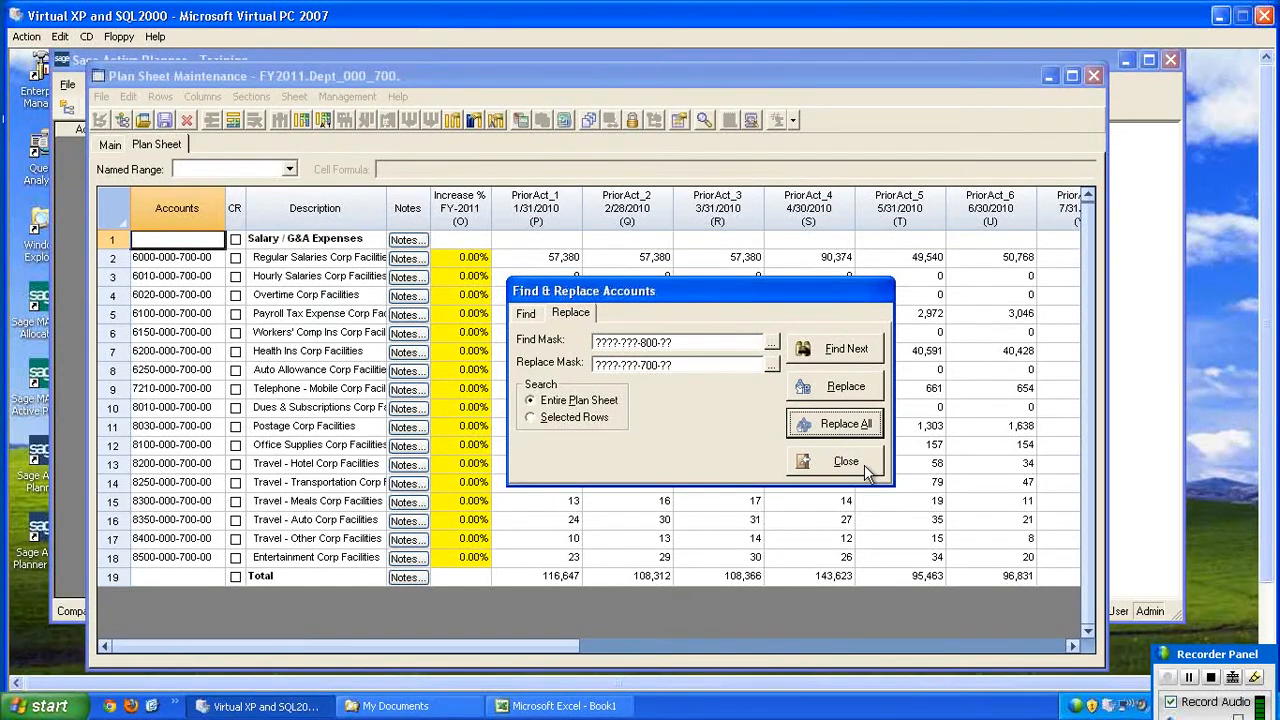
left_click(846, 462)
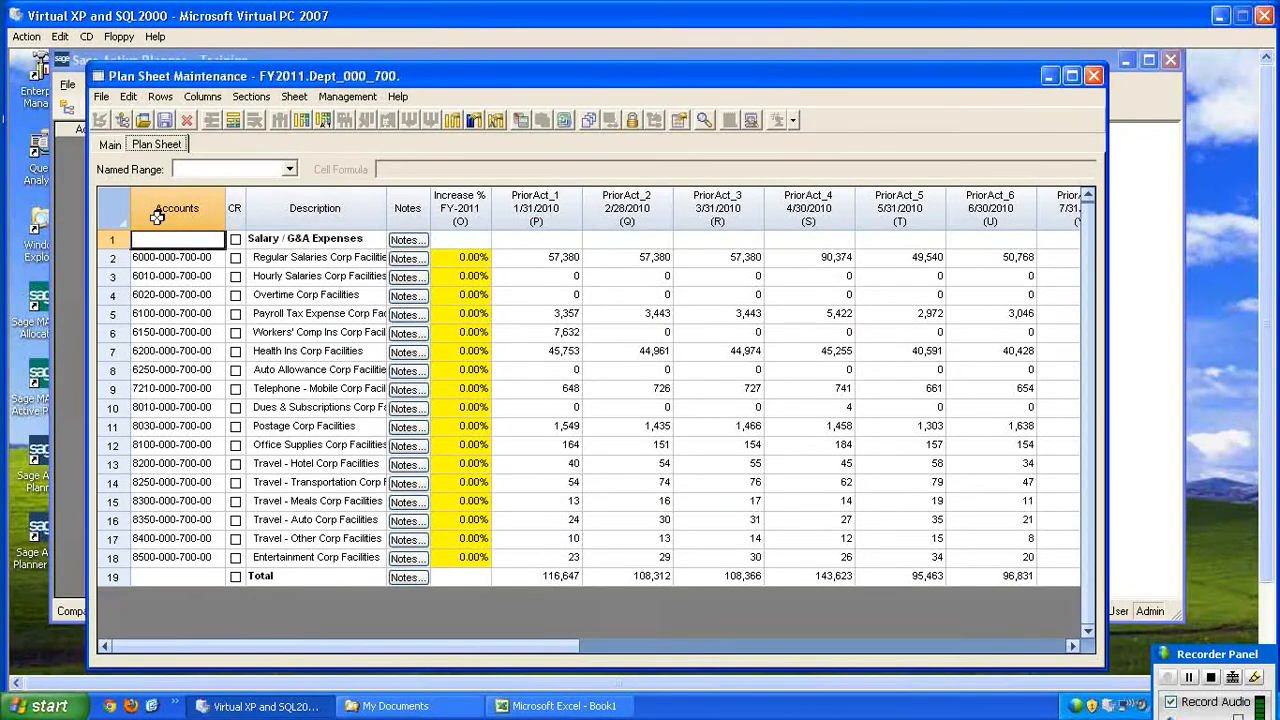
Step: Close the Dept_000_700 sheet and move it from the unassigned sheets to beneath FacilitySummary
left_click(1093, 77)
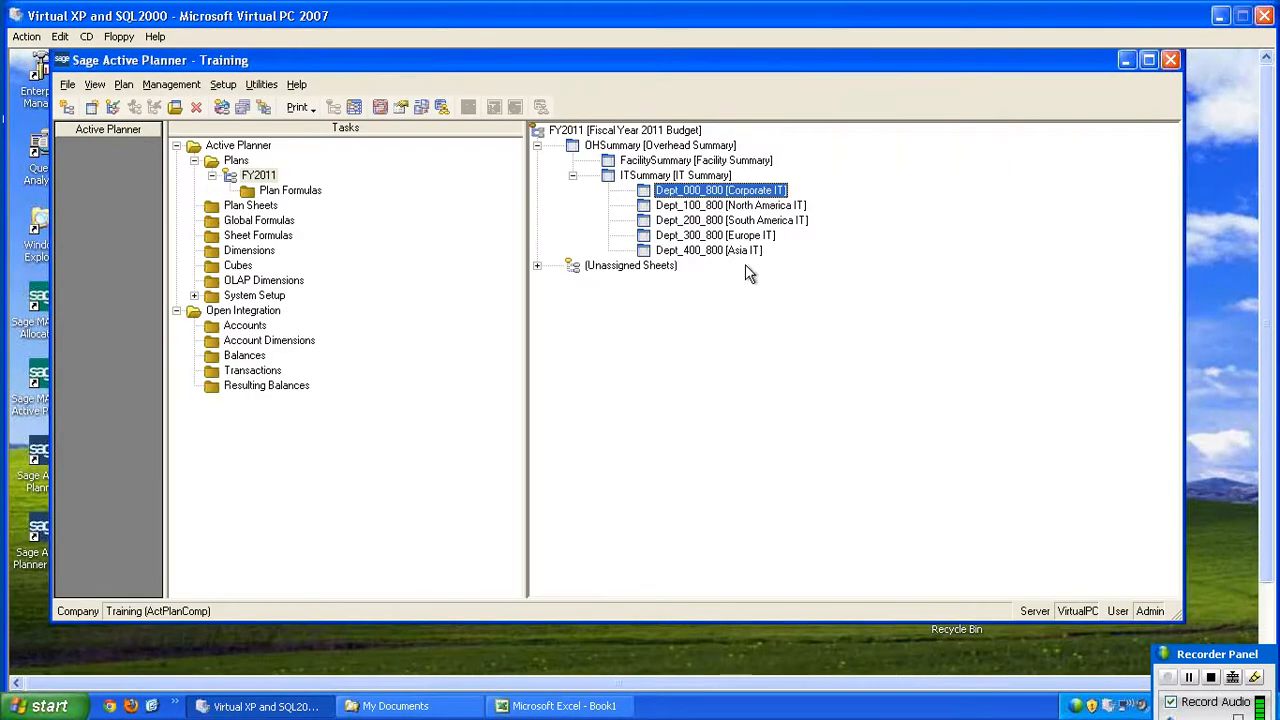
left_click(537, 266)
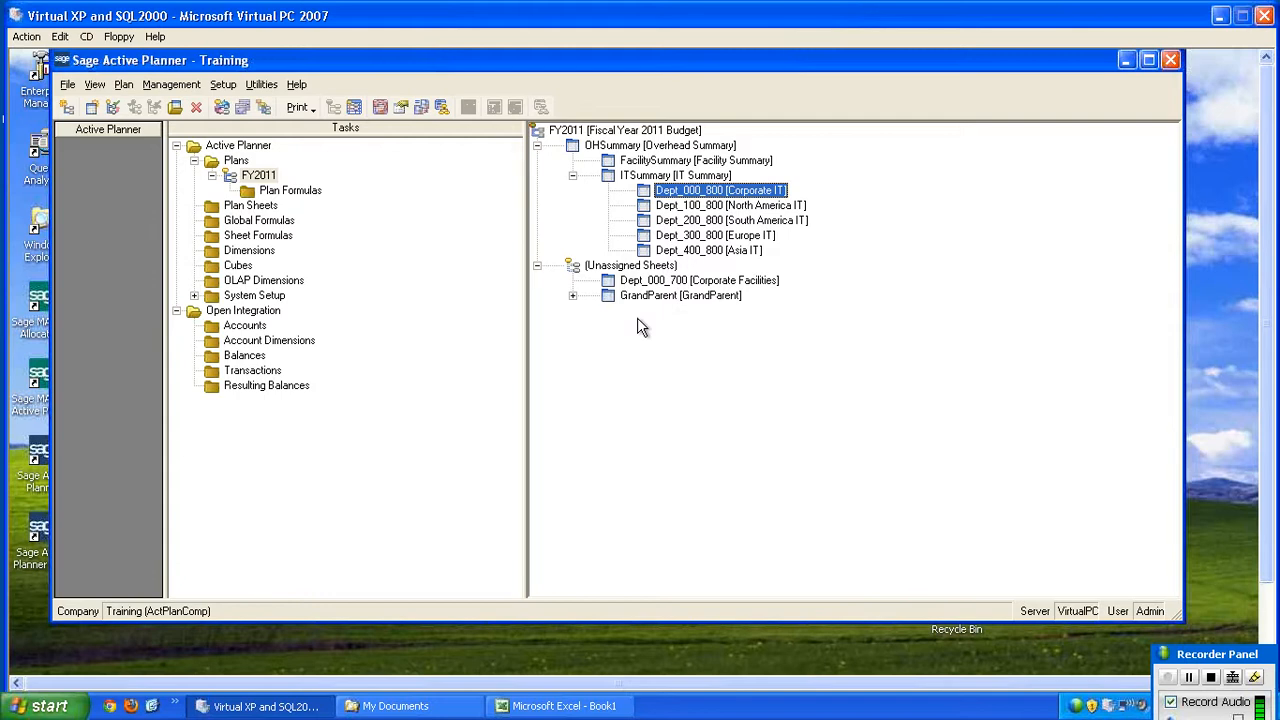
left_click_drag(670, 281, 656, 160)
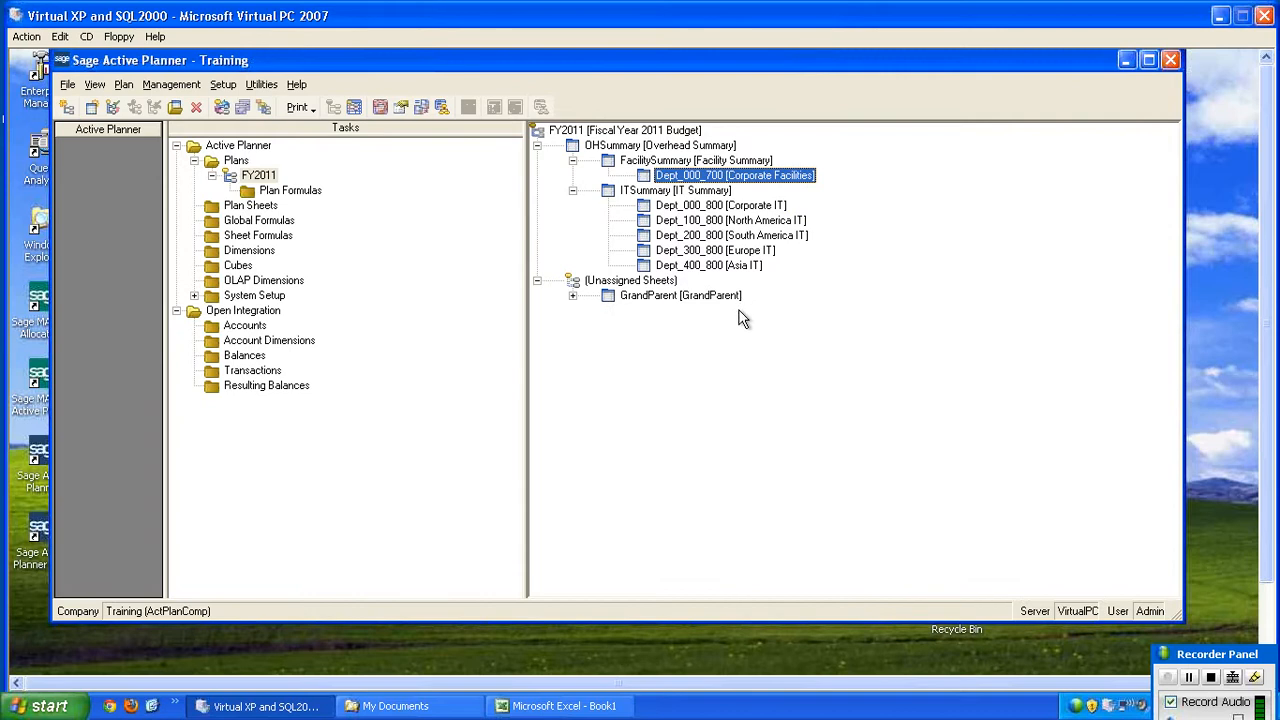
Step: Set up plan processing for OHSummary to process consolidation, with subsheet calculations performed before consolidation
right_click(580, 145)
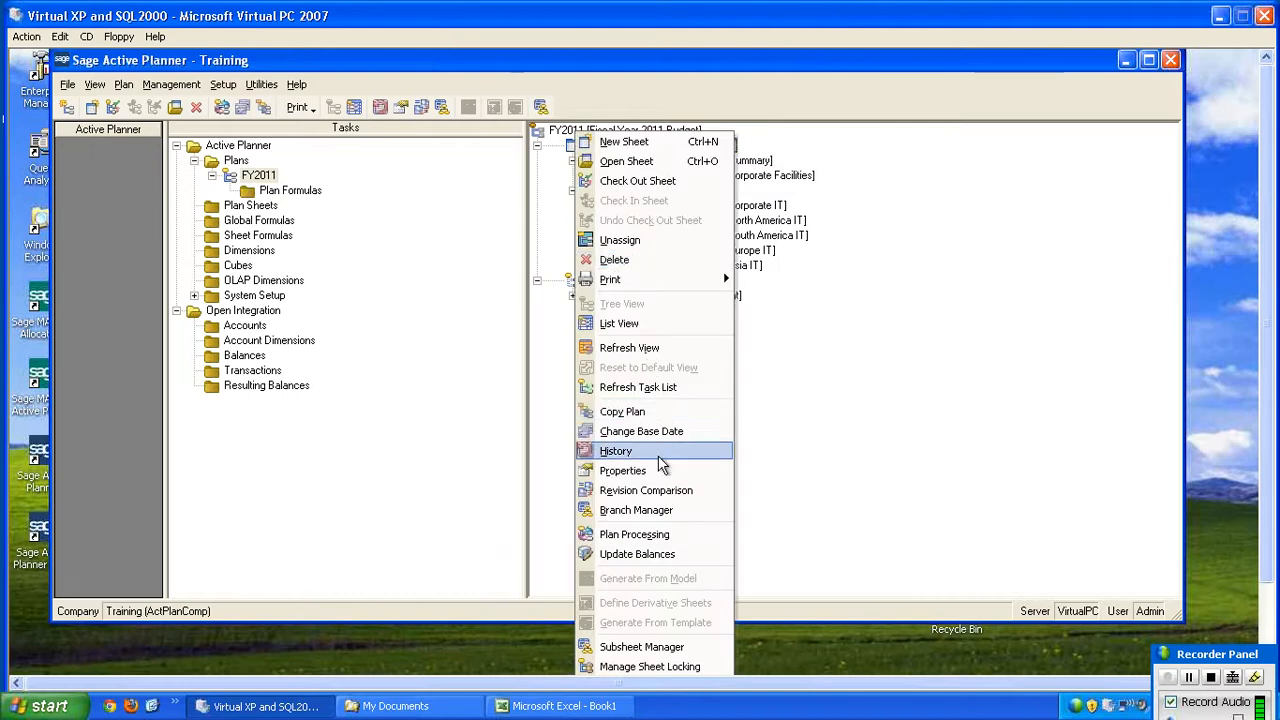
left_click(610, 537)
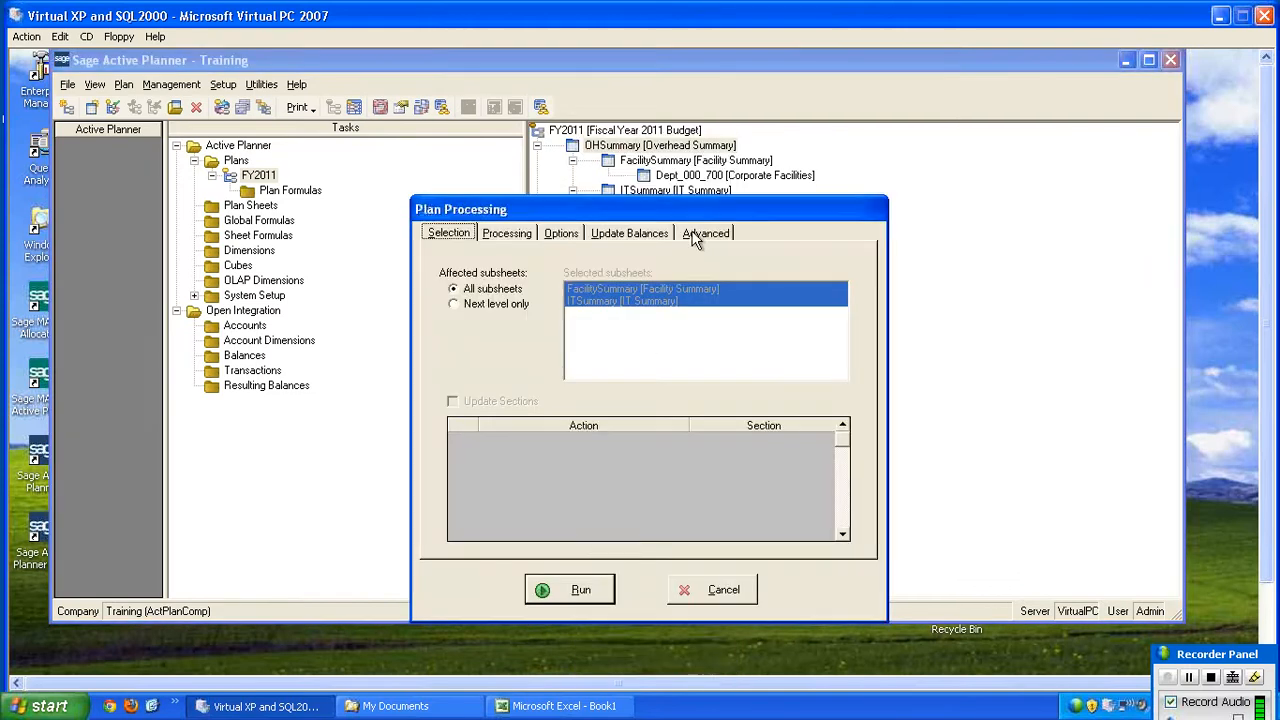
left_click_drag(526, 217, 279, 154)
left_click(259, 170)
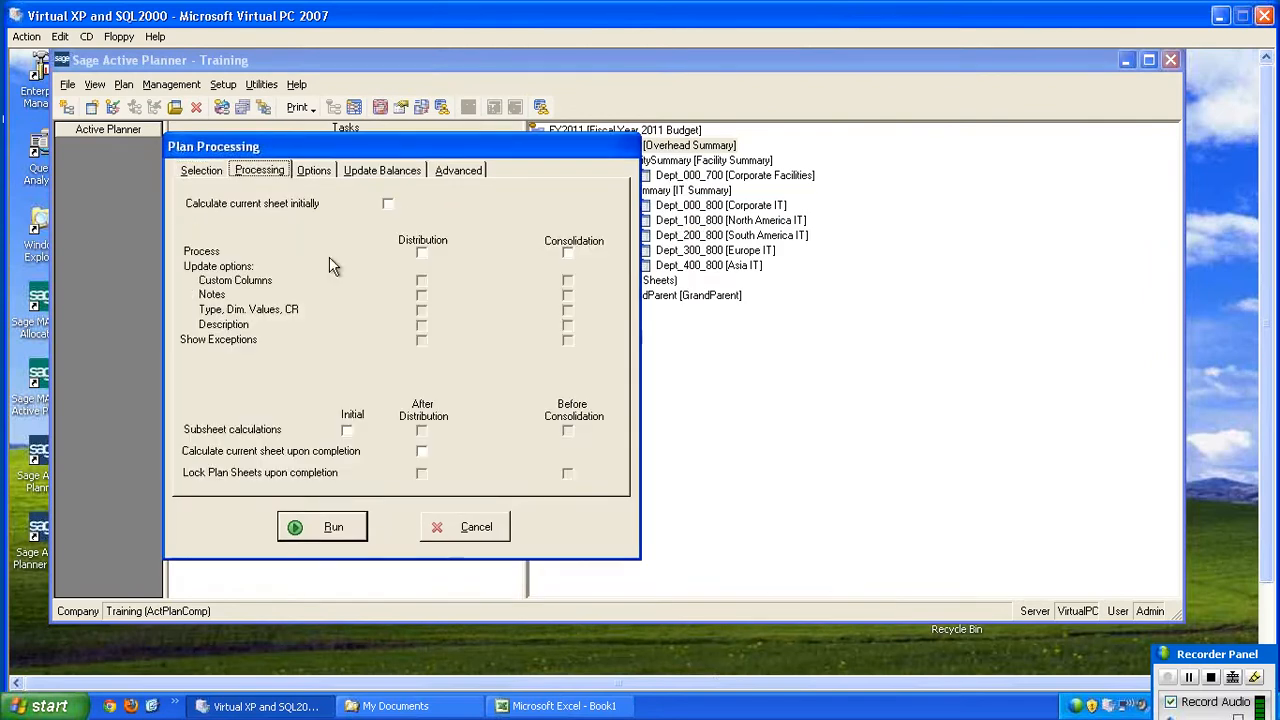
left_click_drag(439, 155, 386, 170)
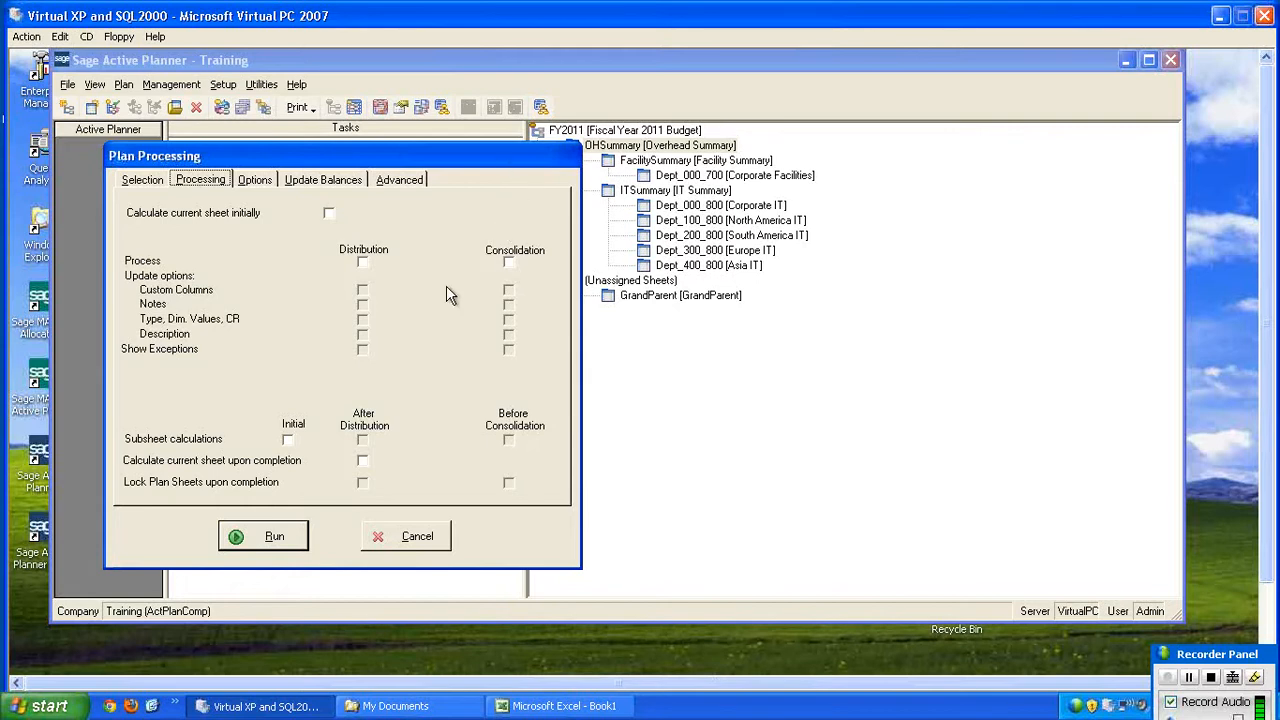
left_click(509, 264)
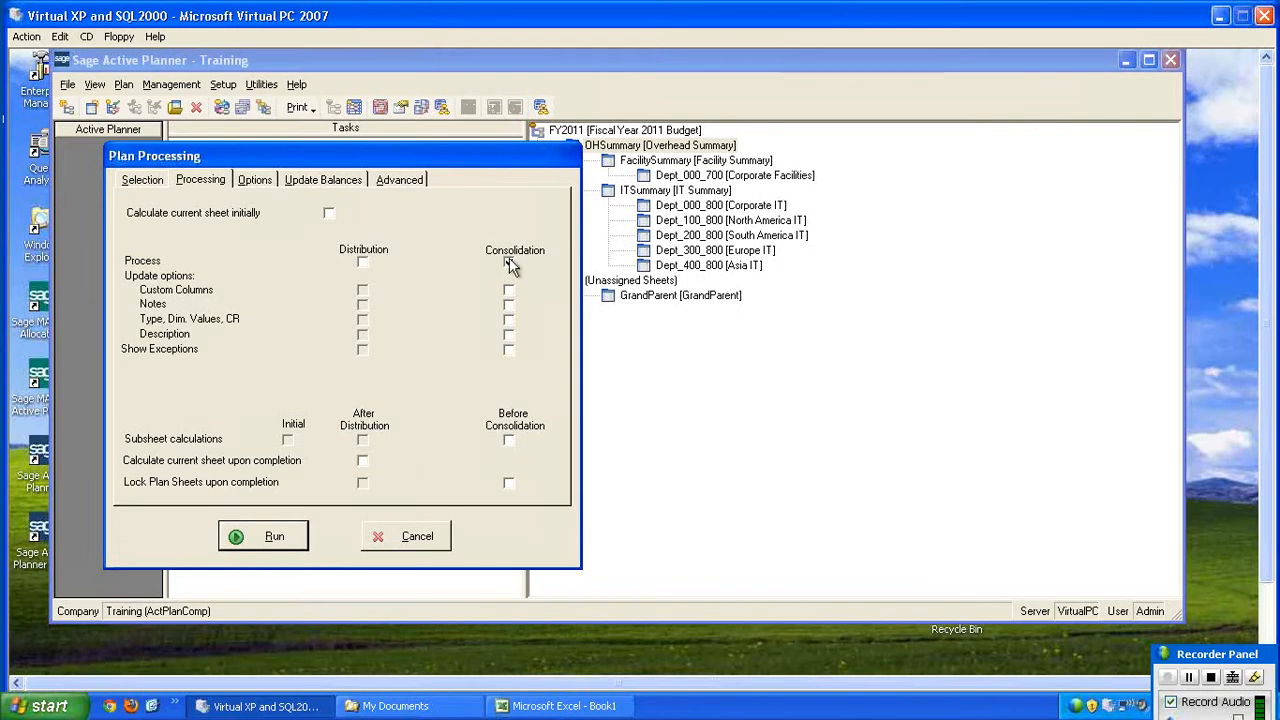
left_click_drag(504, 163, 511, 151)
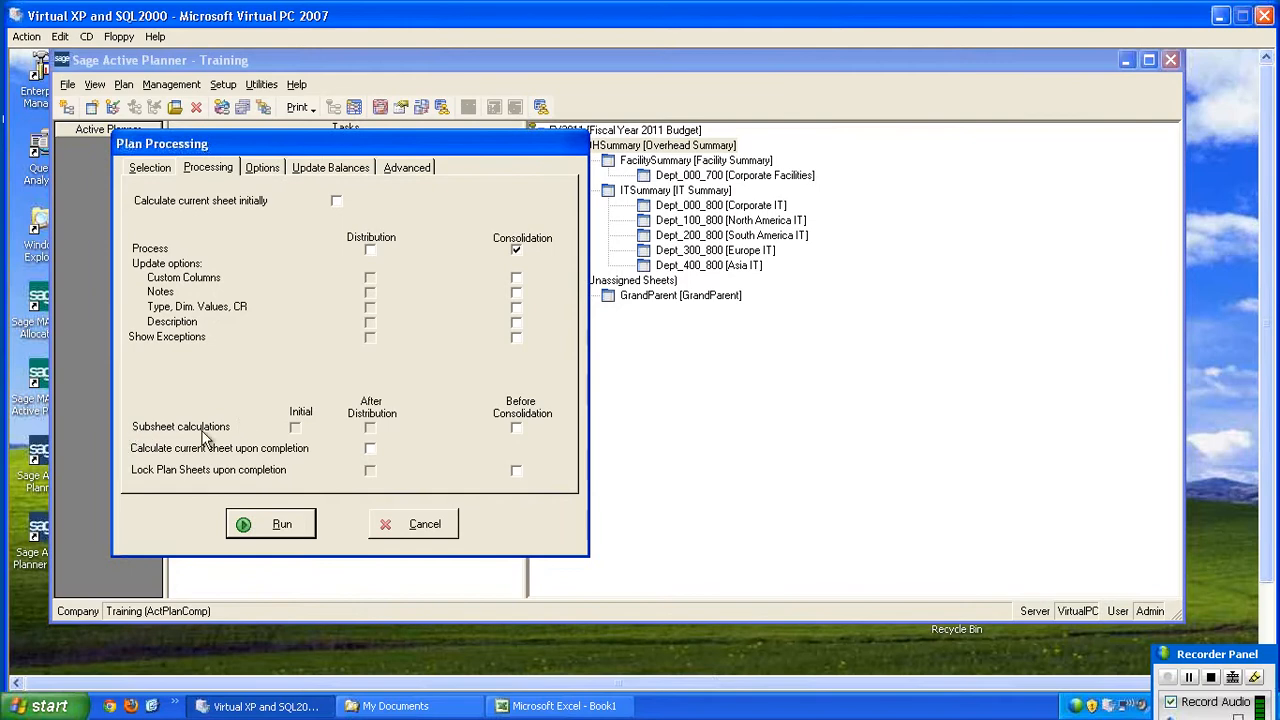
left_click(518, 426)
left_click(514, 425)
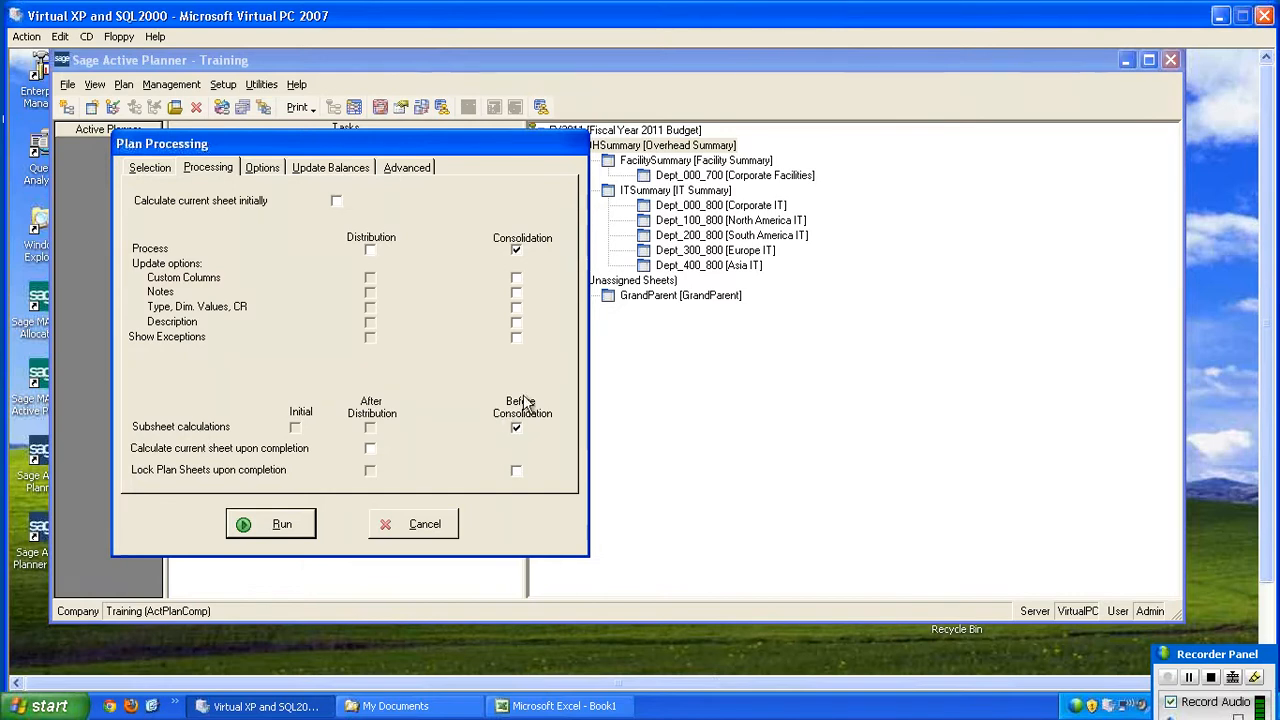
Step: Run the OHSummary plan processing to completion and close the processing log
left_click(279, 525)
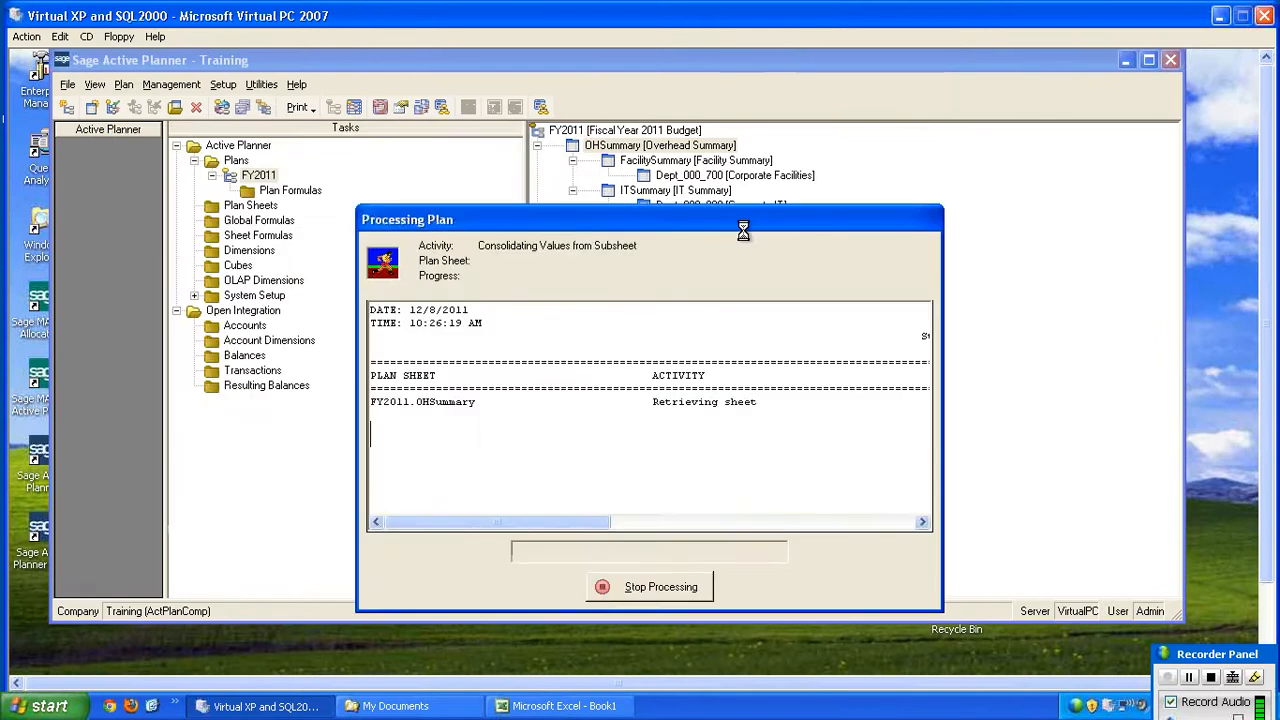
left_click_drag(766, 220, 512, 187)
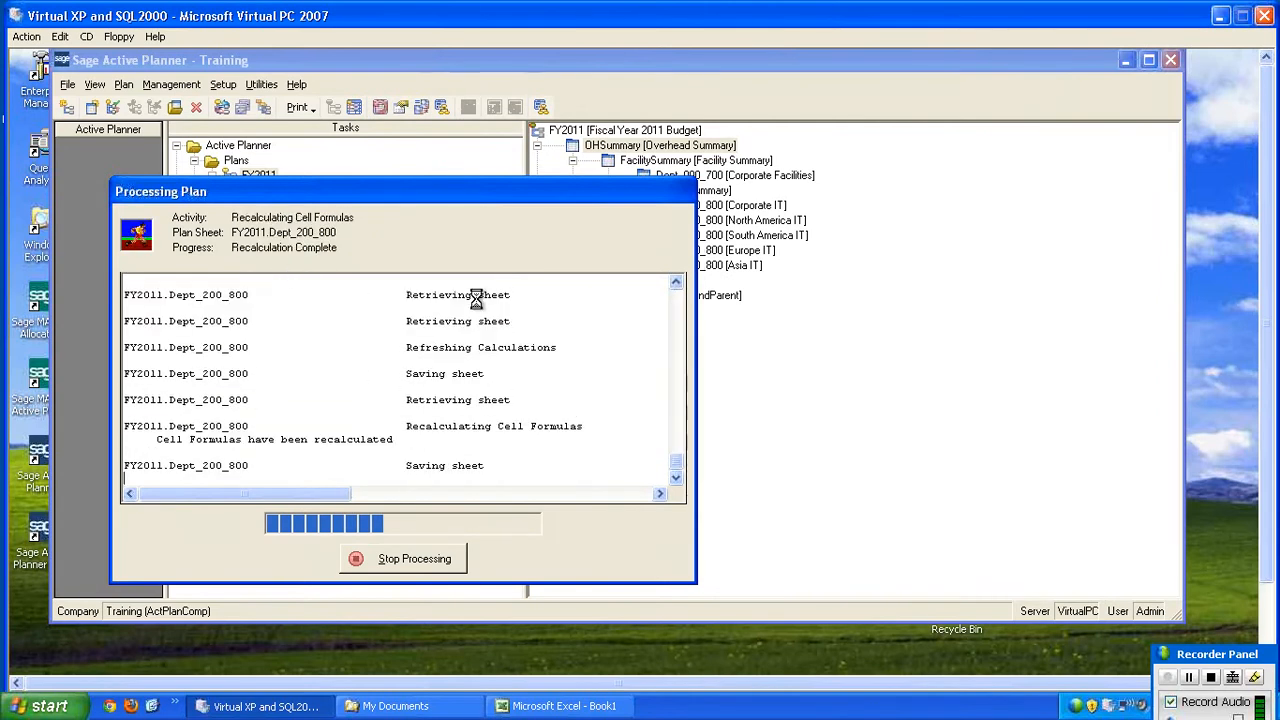
left_click_drag(561, 187, 533, 223)
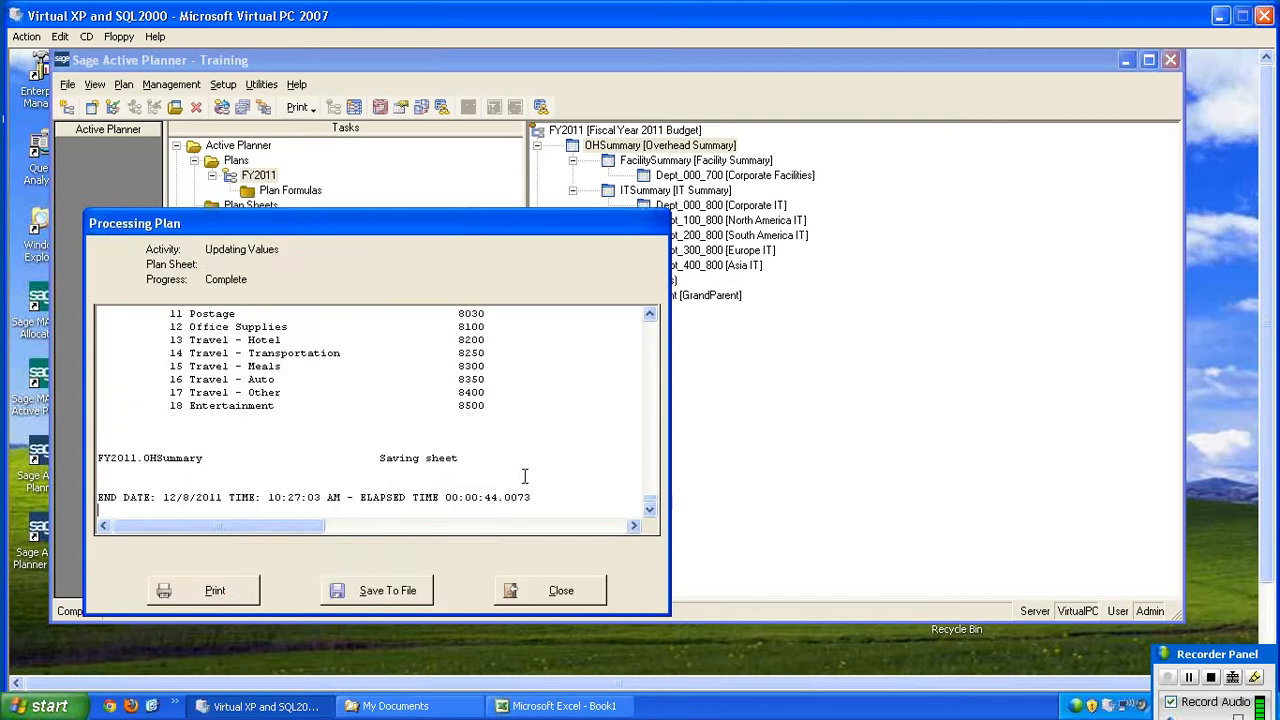
left_click(558, 591)
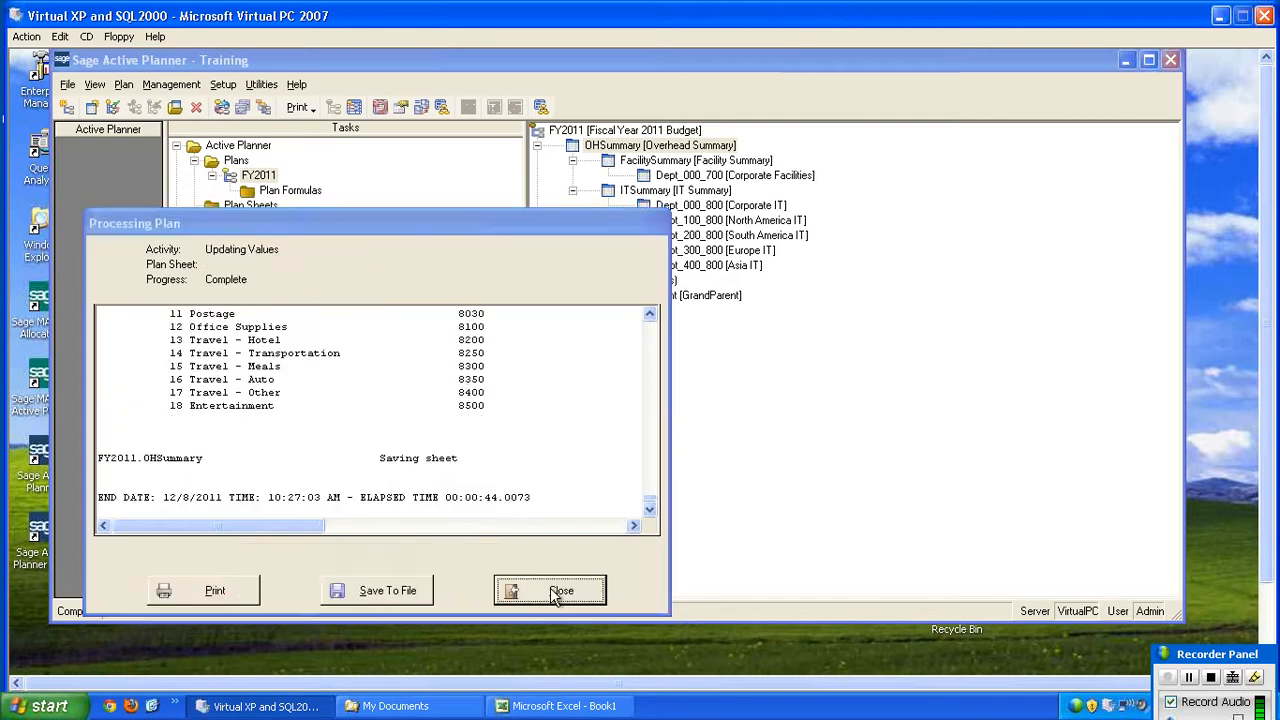
Step: Open the OHSummary sheet, examine its consolidated 2011 budget columns, and close it
left_click(538, 146)
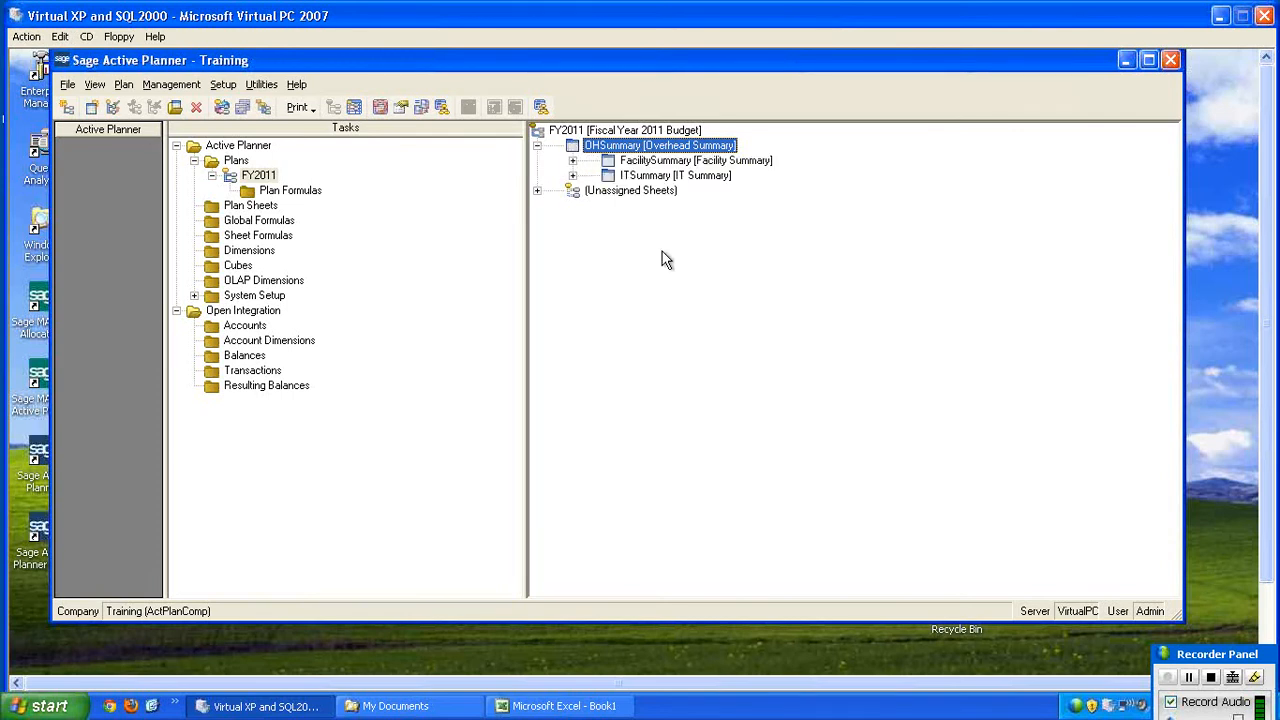
double_click(573, 150)
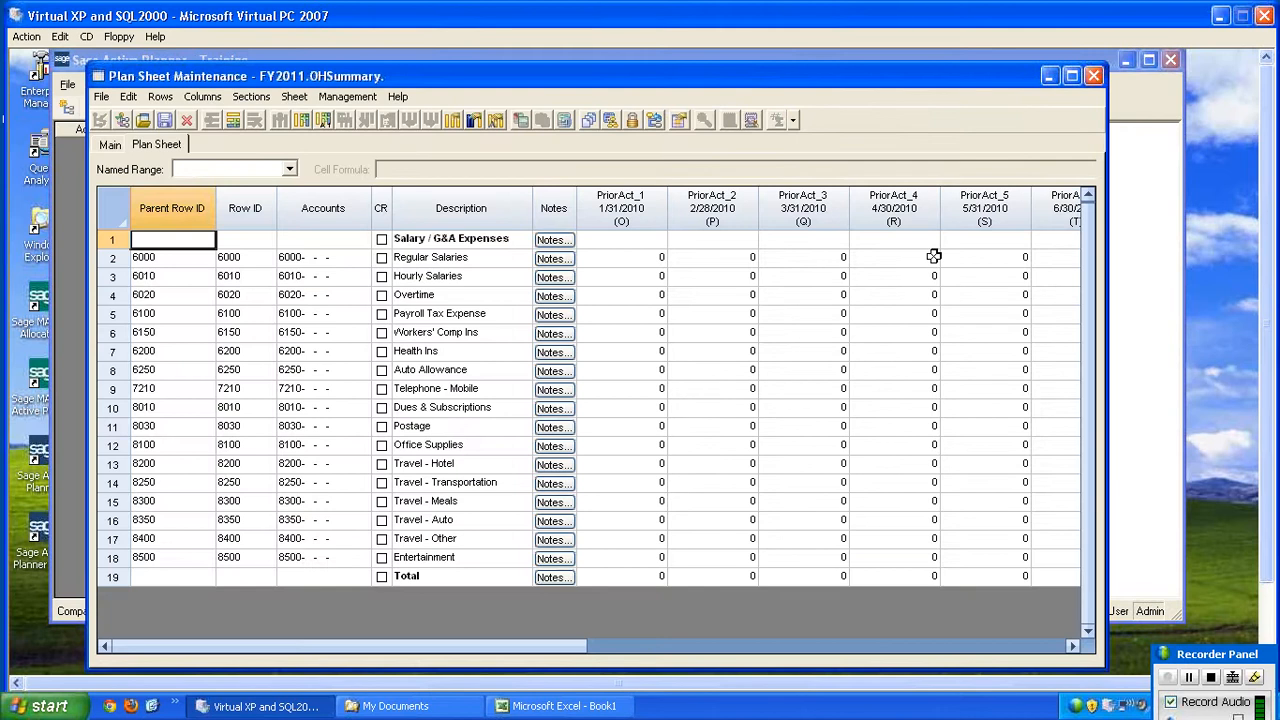
left_click_drag(335, 647, 668, 645)
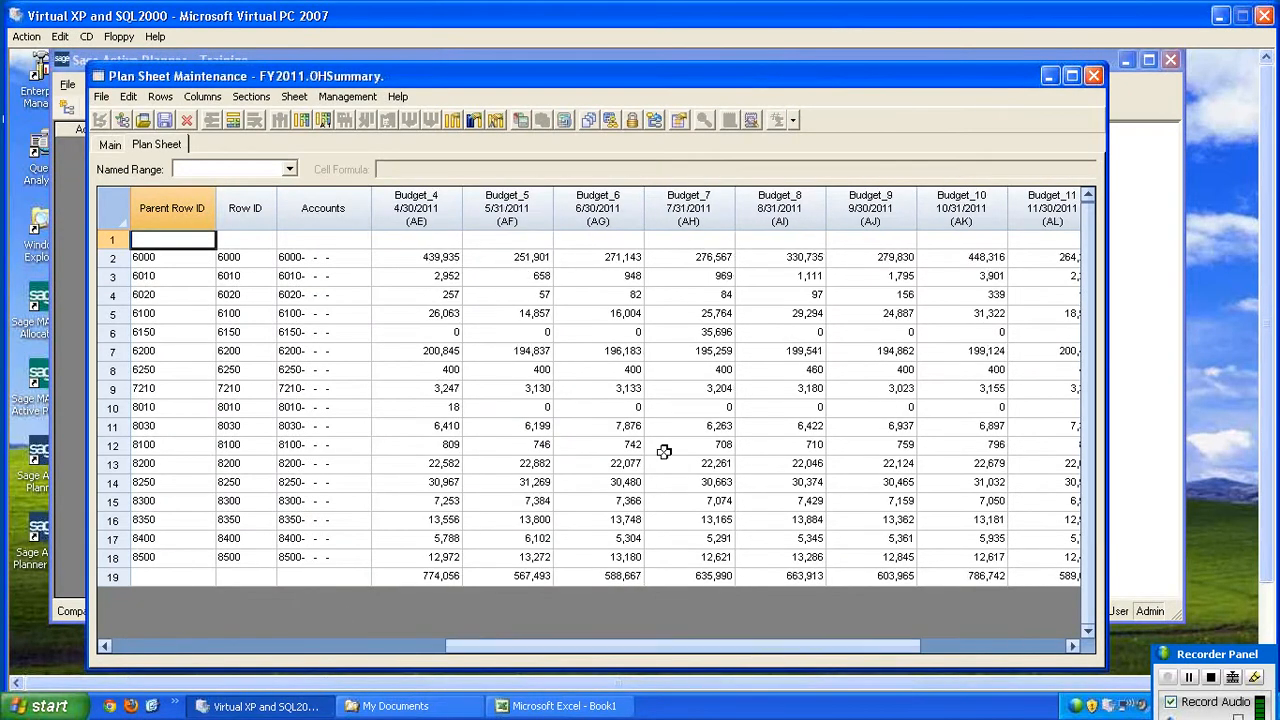
left_click(1095, 77)
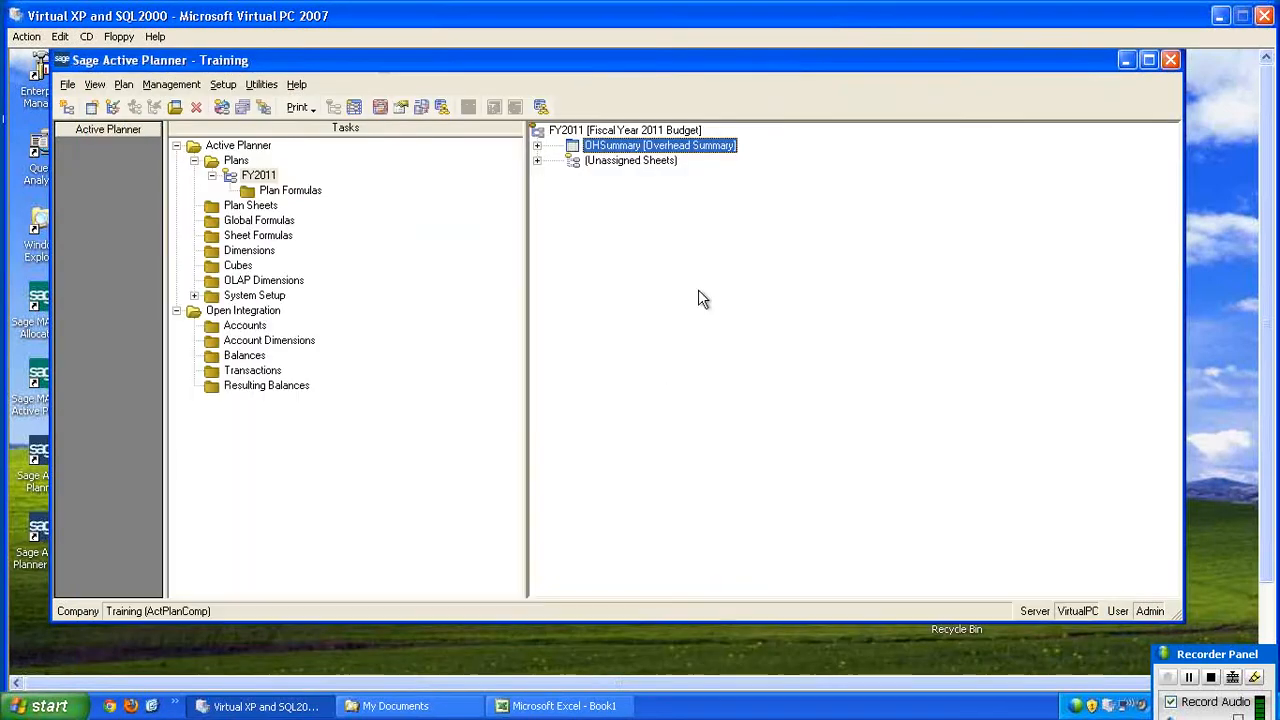
Step: Open the Dept_100_800 sheet under ITSummary and set the FY-2011 increase for Regular Salaries NA IT to 5%
left_click(537, 146)
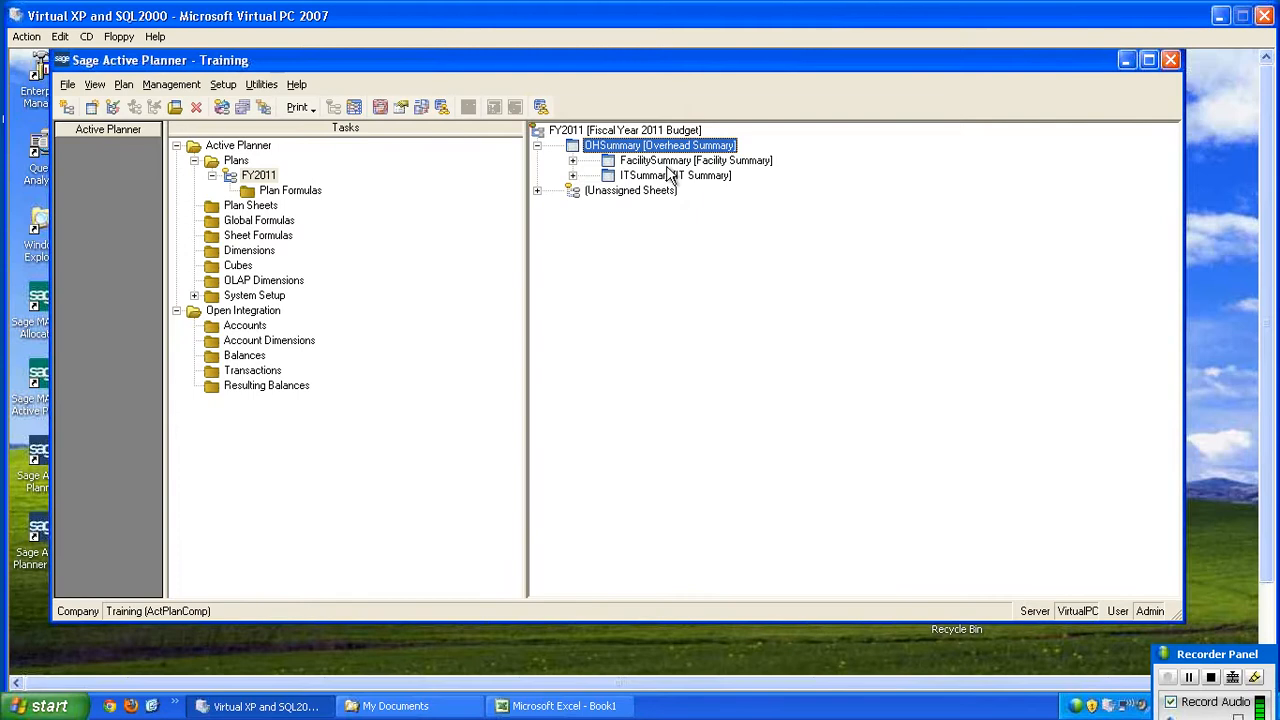
left_click(572, 177)
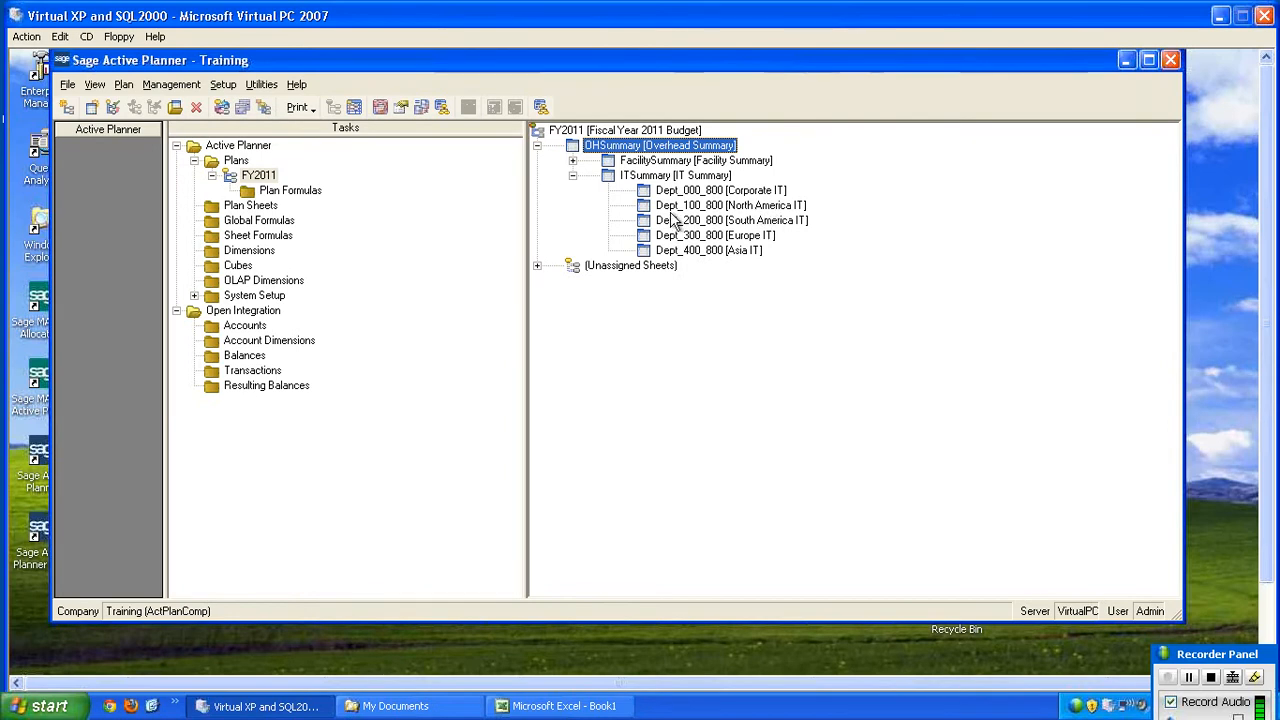
double_click(646, 206)
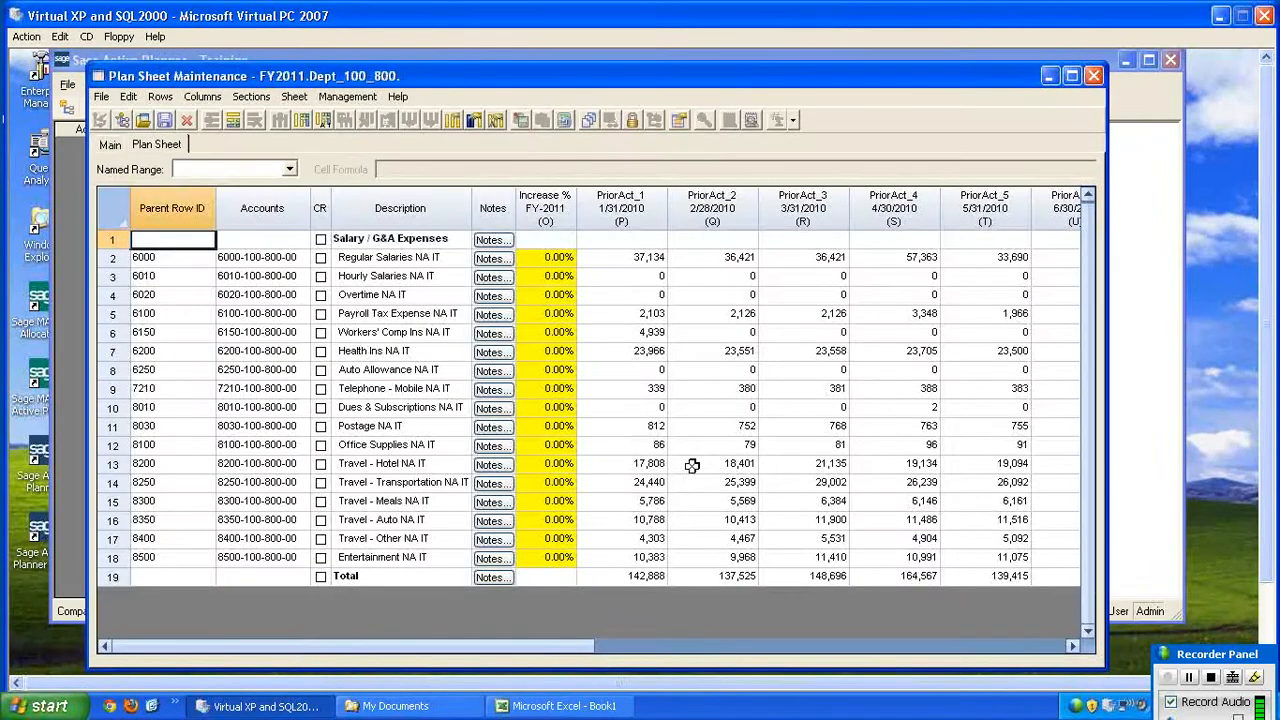
left_click(655, 332)
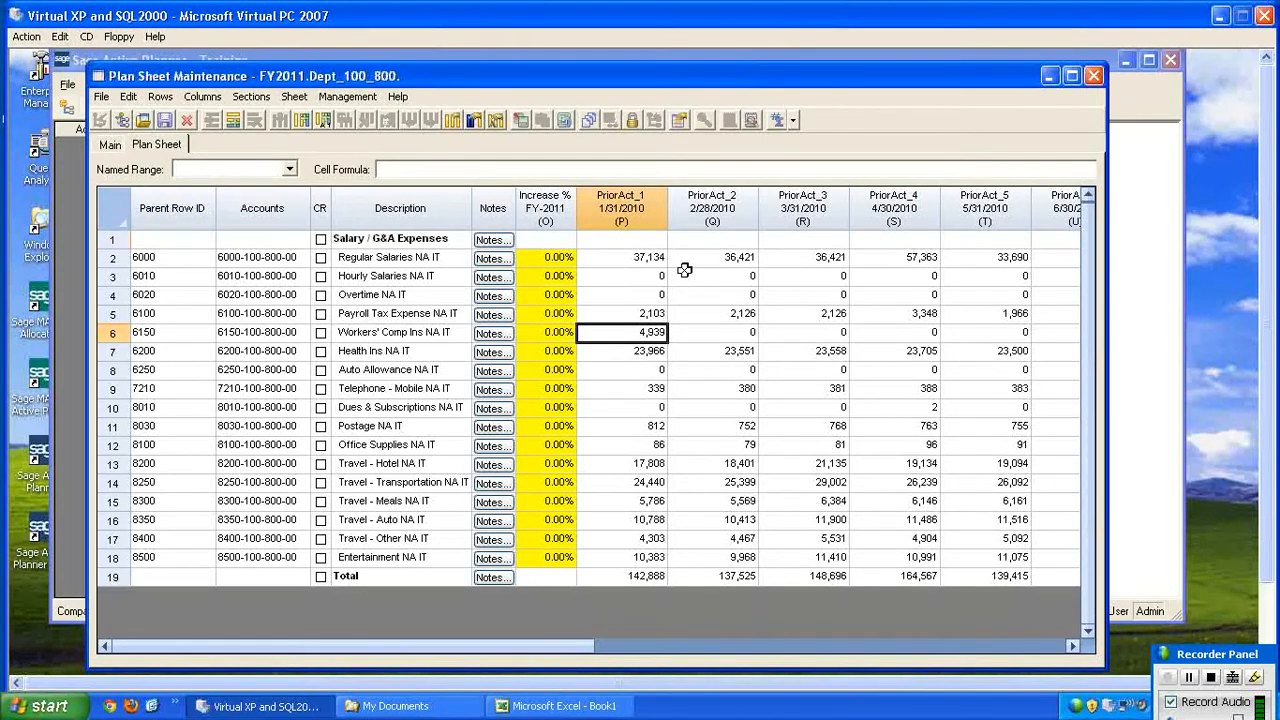
left_click(548, 259)
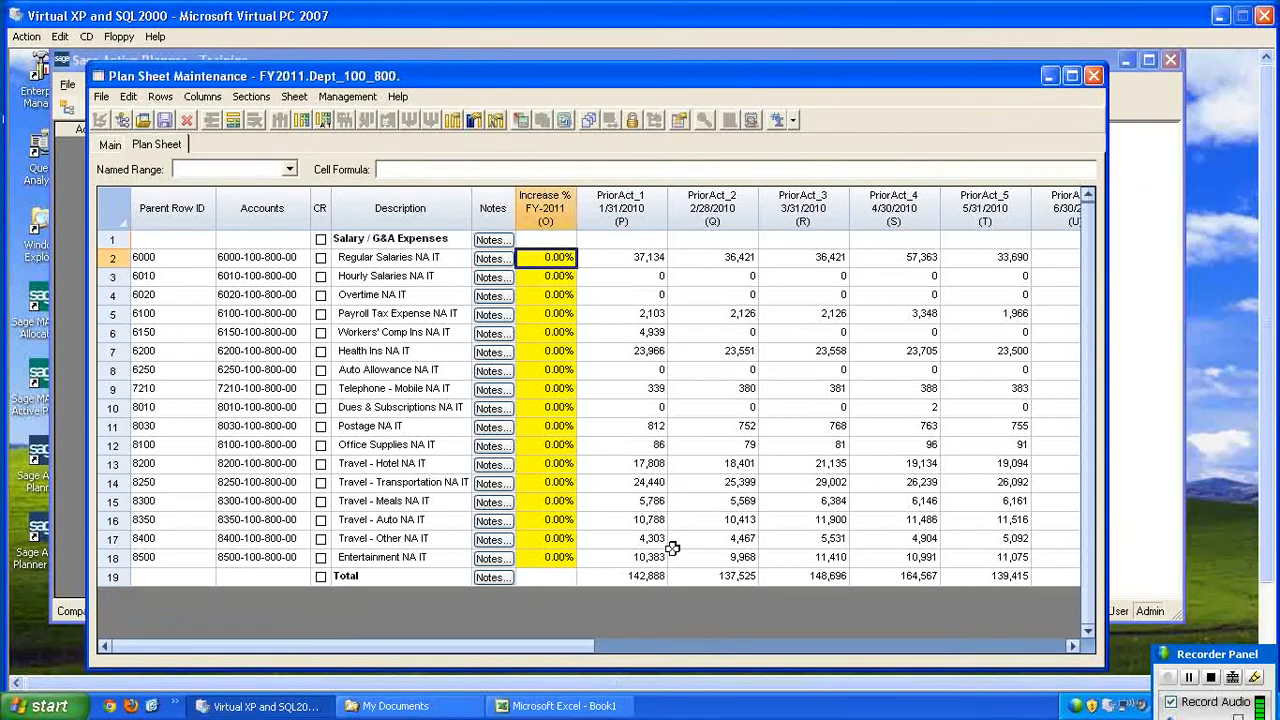
type("5")
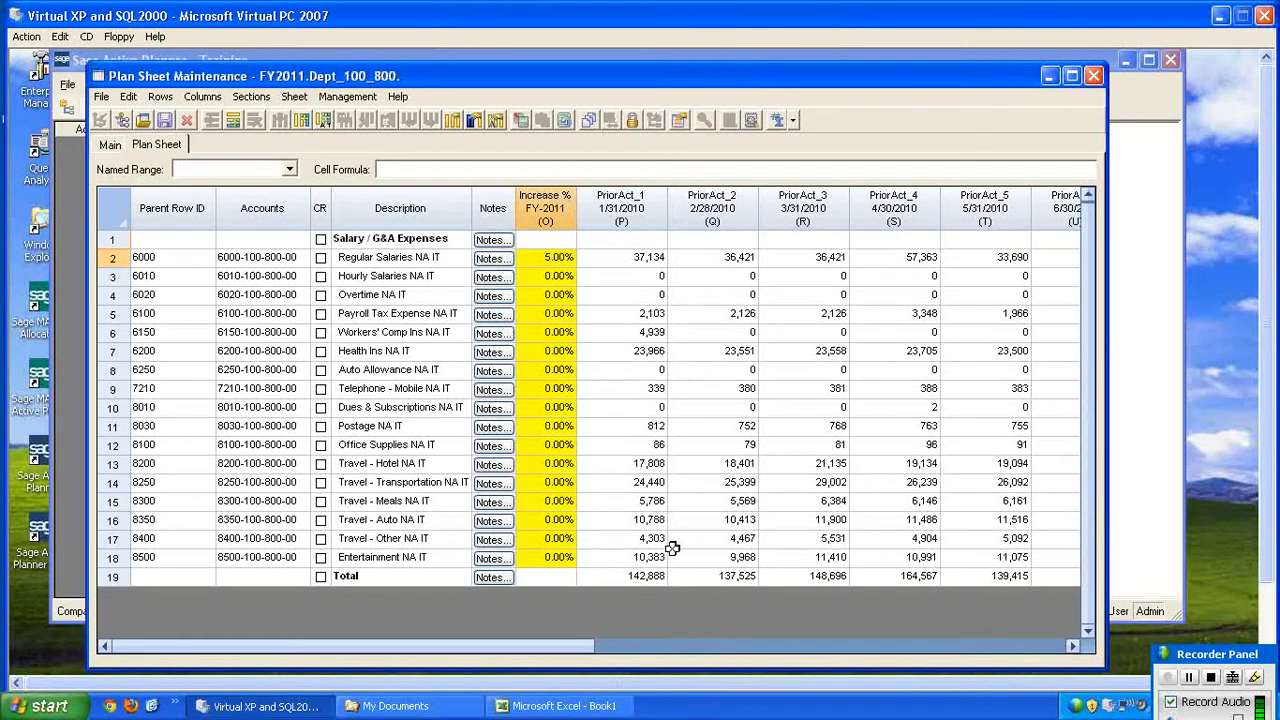
key("Return")
Step: Set the FY-2011 increase to 10% for Payroll Tax Expense NA IT and 5.5% for Workers' Comp Ins NA IT
key("Down")
key("Down")
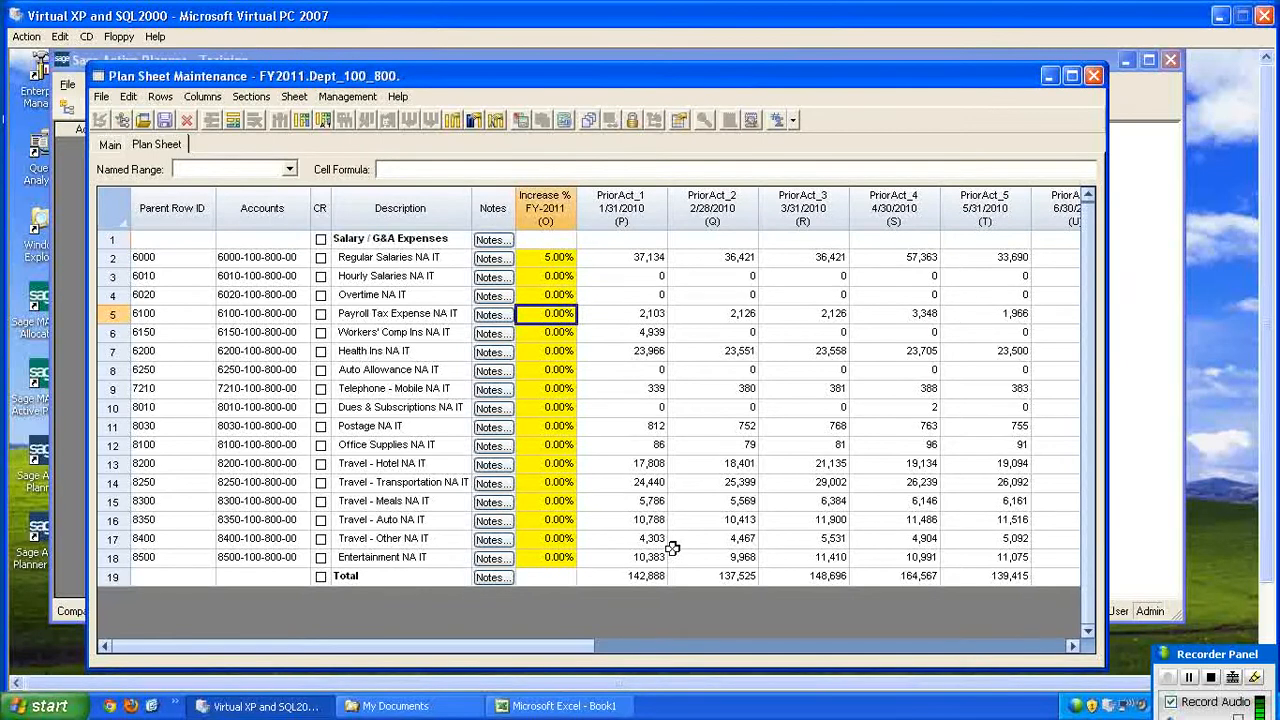
type("10")
key("Return")
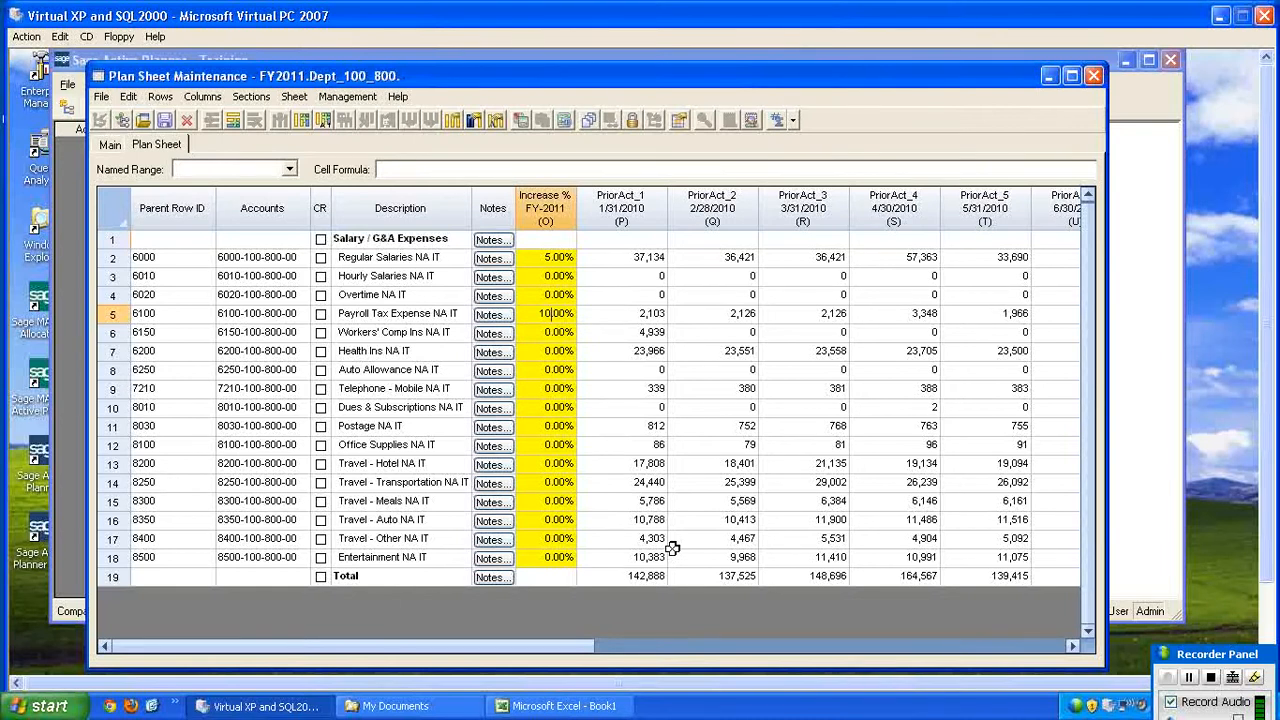
key("Down")
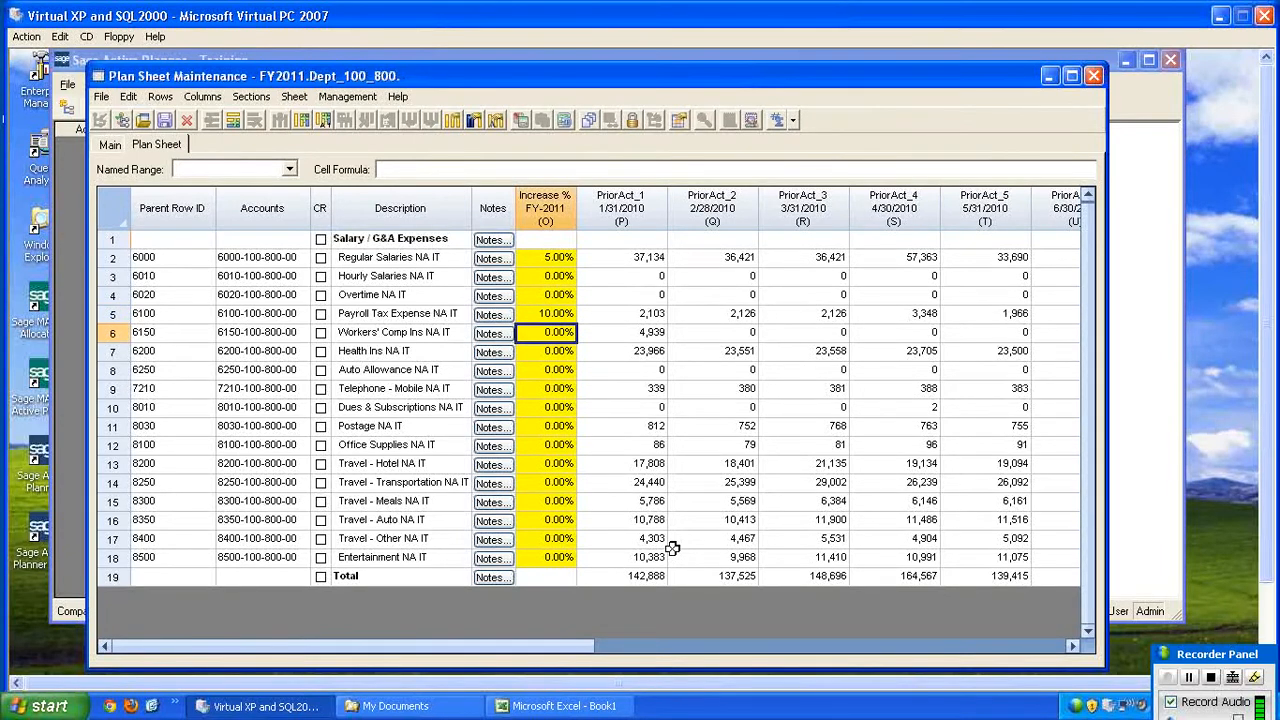
type("5.5")
key("Return")
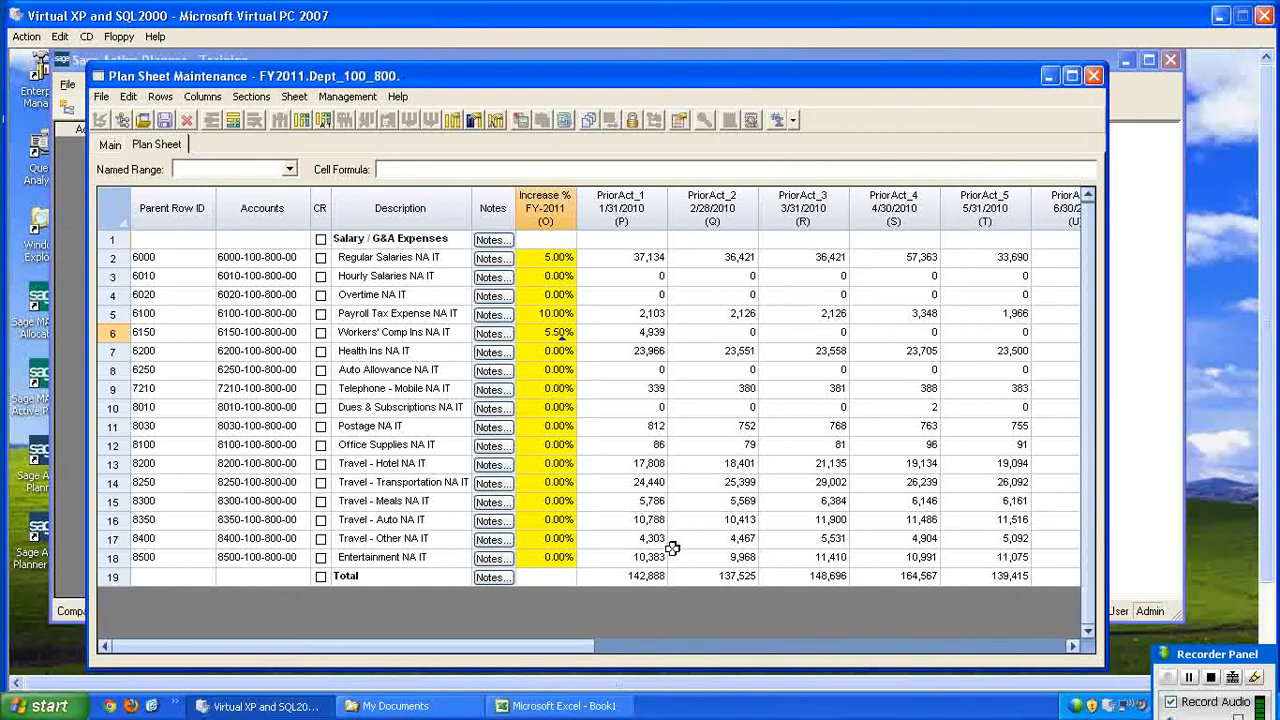
Step: Set the FY-2011 increase to 10% for Health Ins NA IT and 3% for Telephone - Mobile NA IT
key("Down")
key("Down")
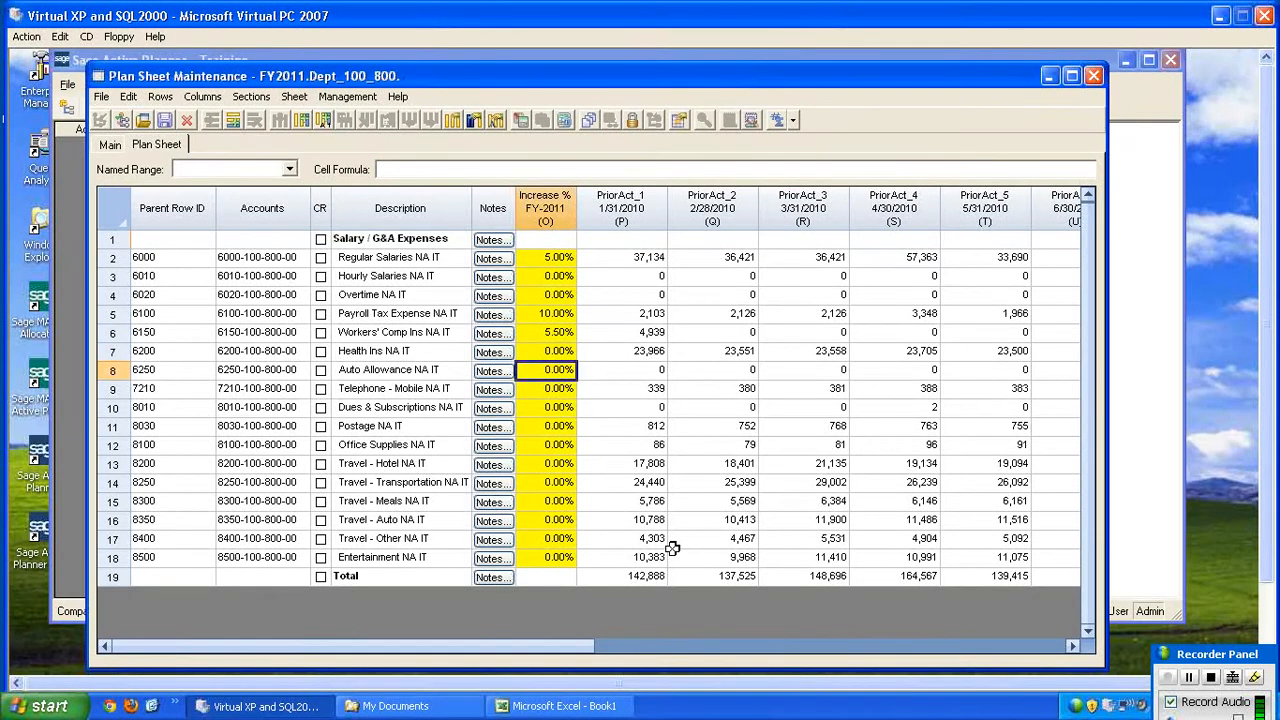
key("Up")
type("10")
key("Return")
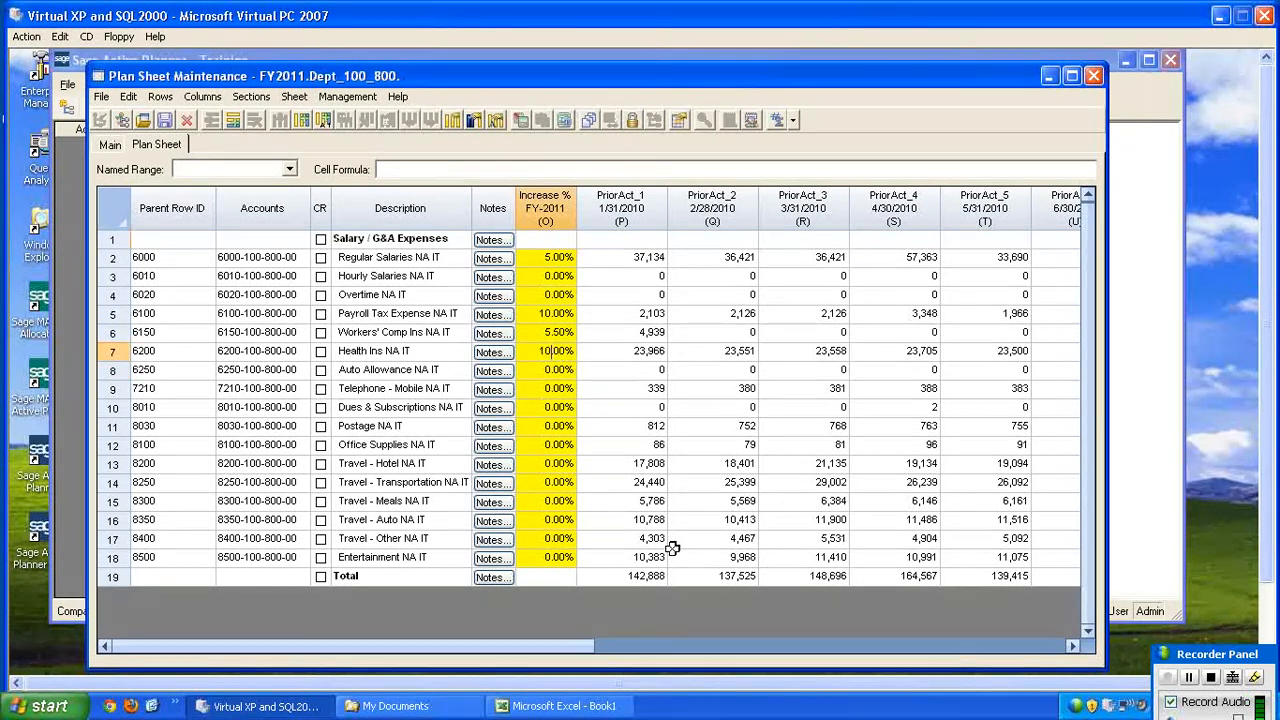
key("Down")
key("Down")
key("Down")
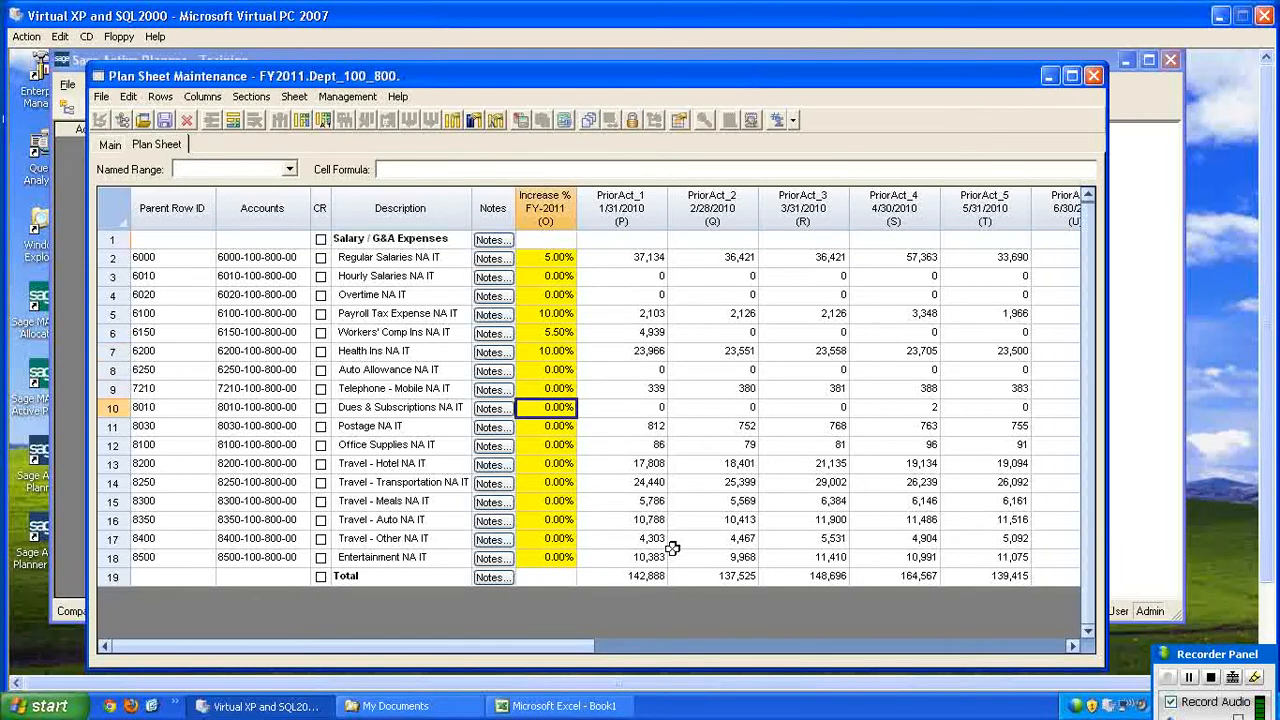
key("Up")
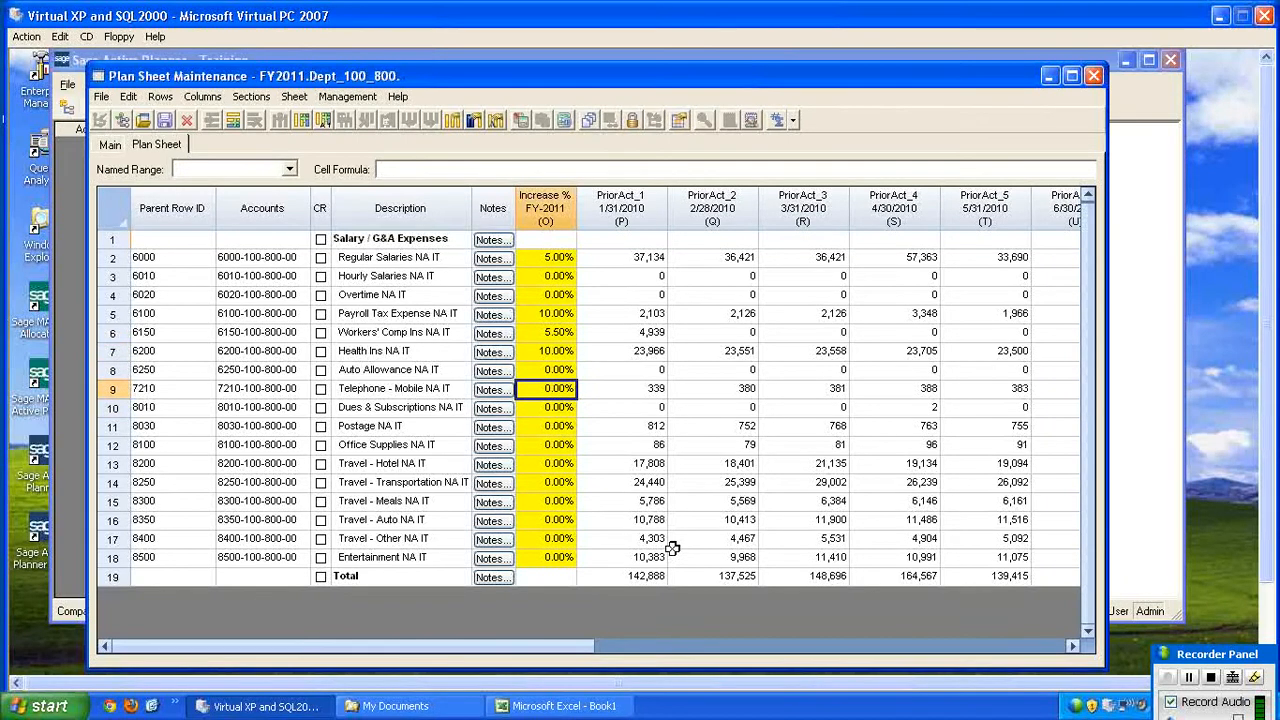
type("3")
key("Return")
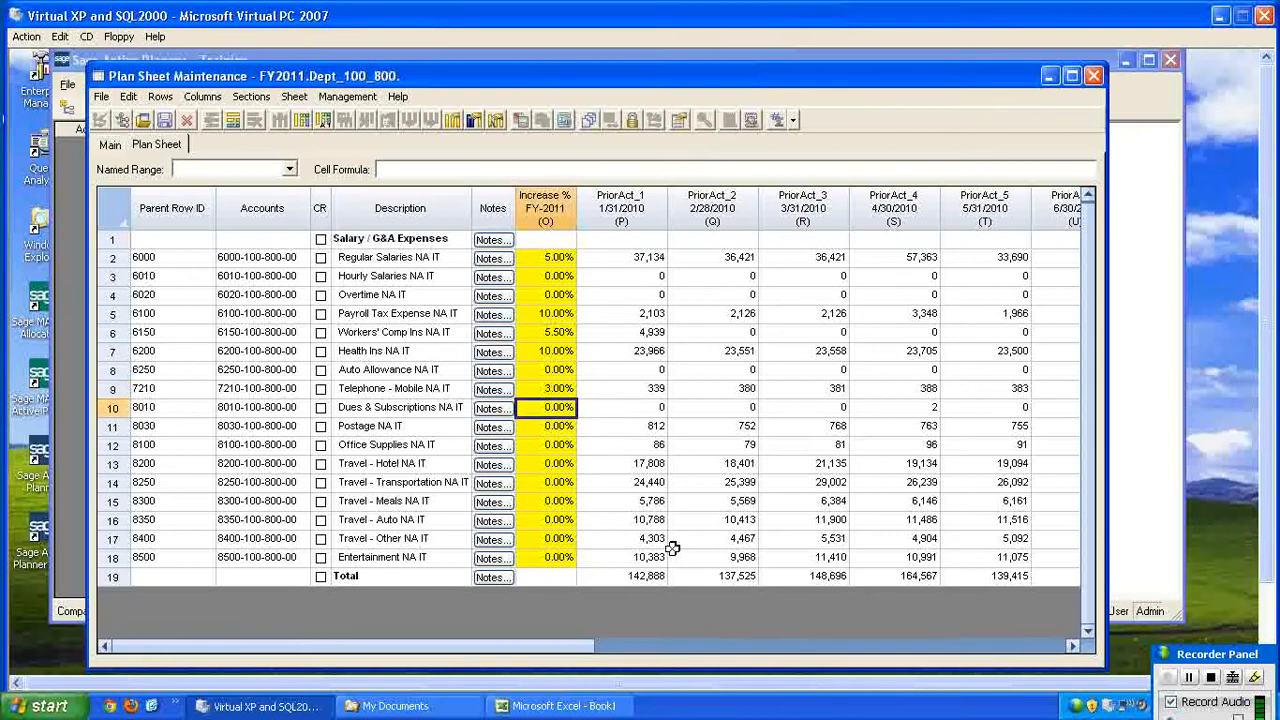
Step: Fill the 3% increase down from Telephone - Mobile through Entertainment NA IT, saving and closing the Dept_100_800 sheet
key("Up")
key("shift+Down")
key("shift+Down")
key("shift+Down")
key("shift+Down")
key("shift+Down")
key("shift+Down")
key("shift+Down")
key("shift+Down")
key("shift+Down")
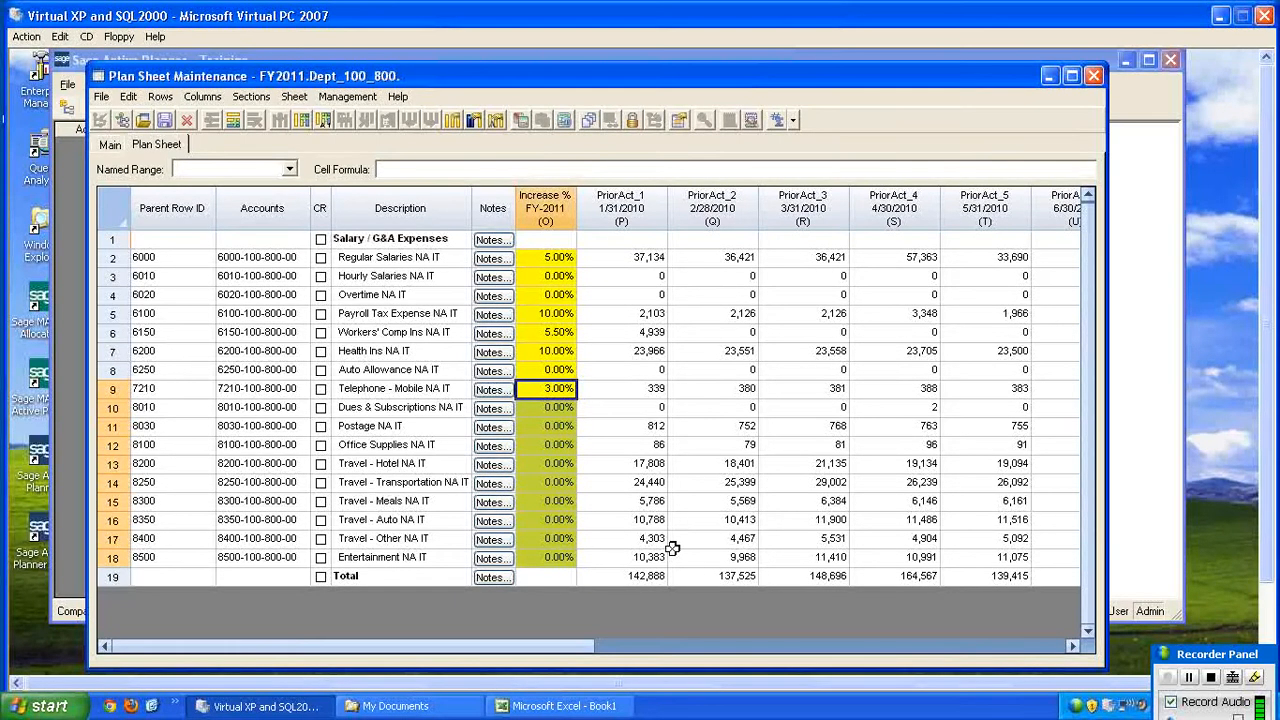
key("ctrl+d")
left_click(165, 120)
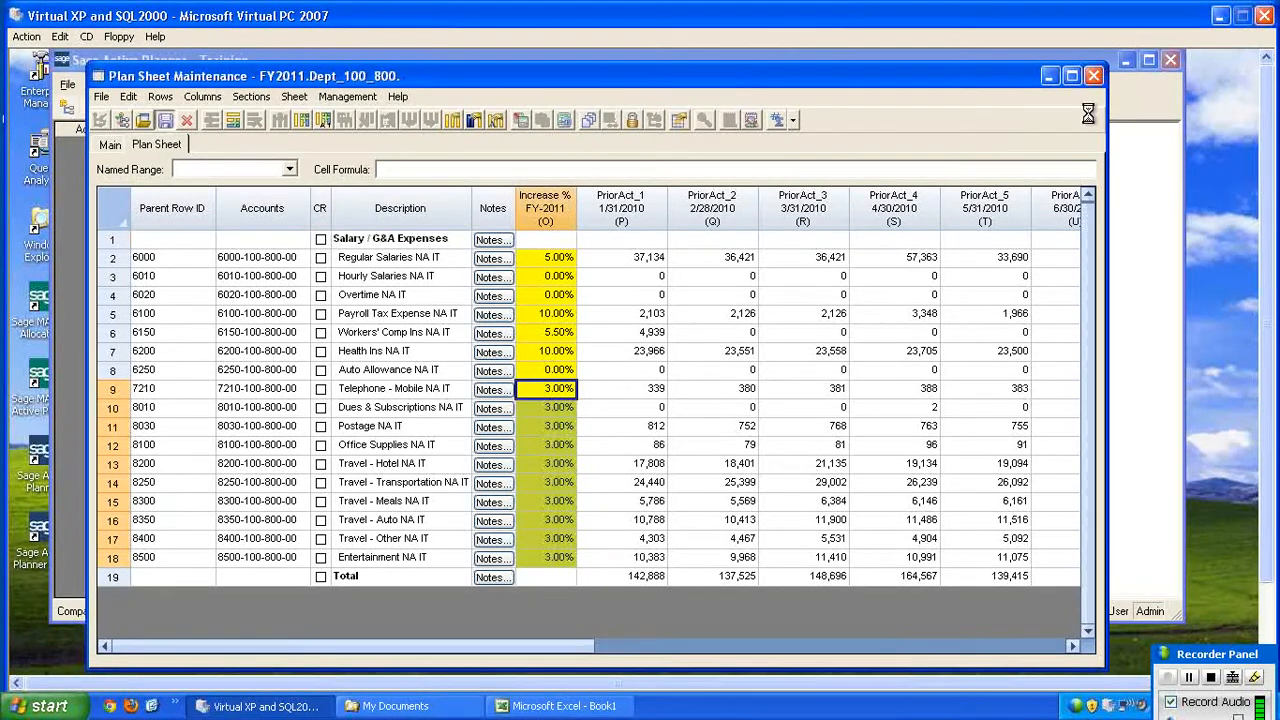
left_click(1093, 77)
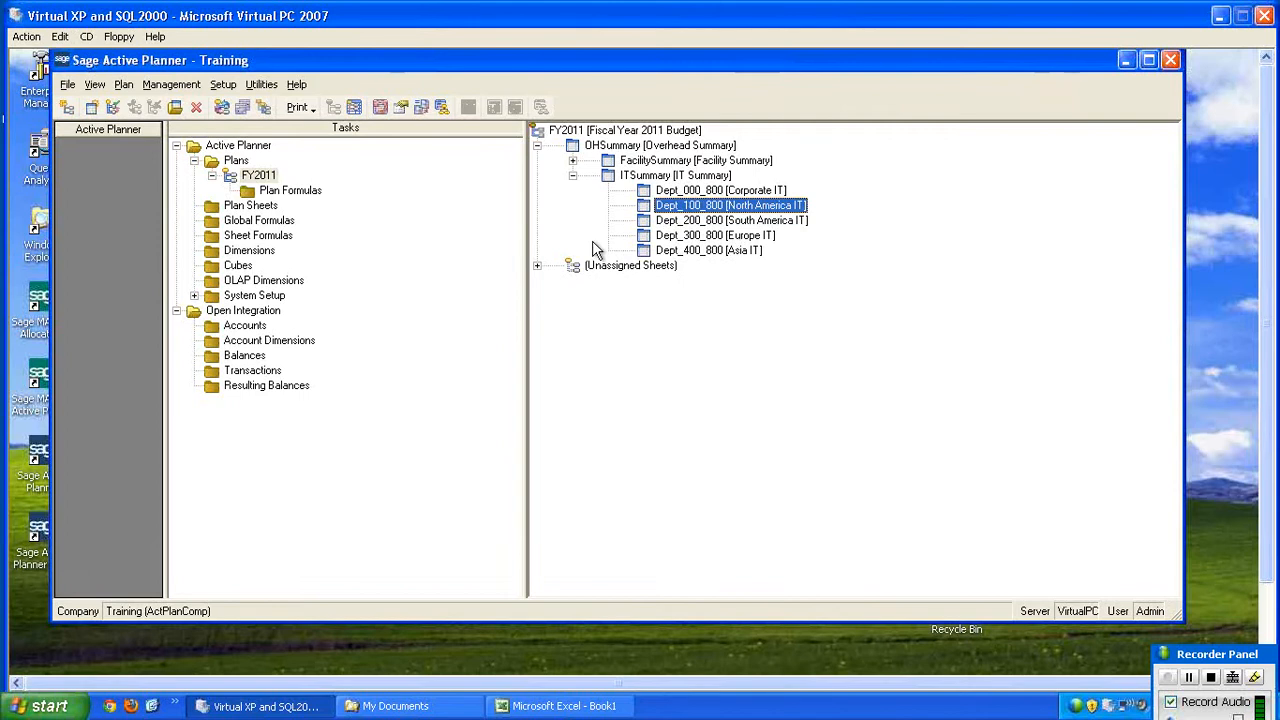
Step: Set up plan processing for OHSummary again with only the consolidation process enabled
left_click(576, 150)
right_click(576, 150)
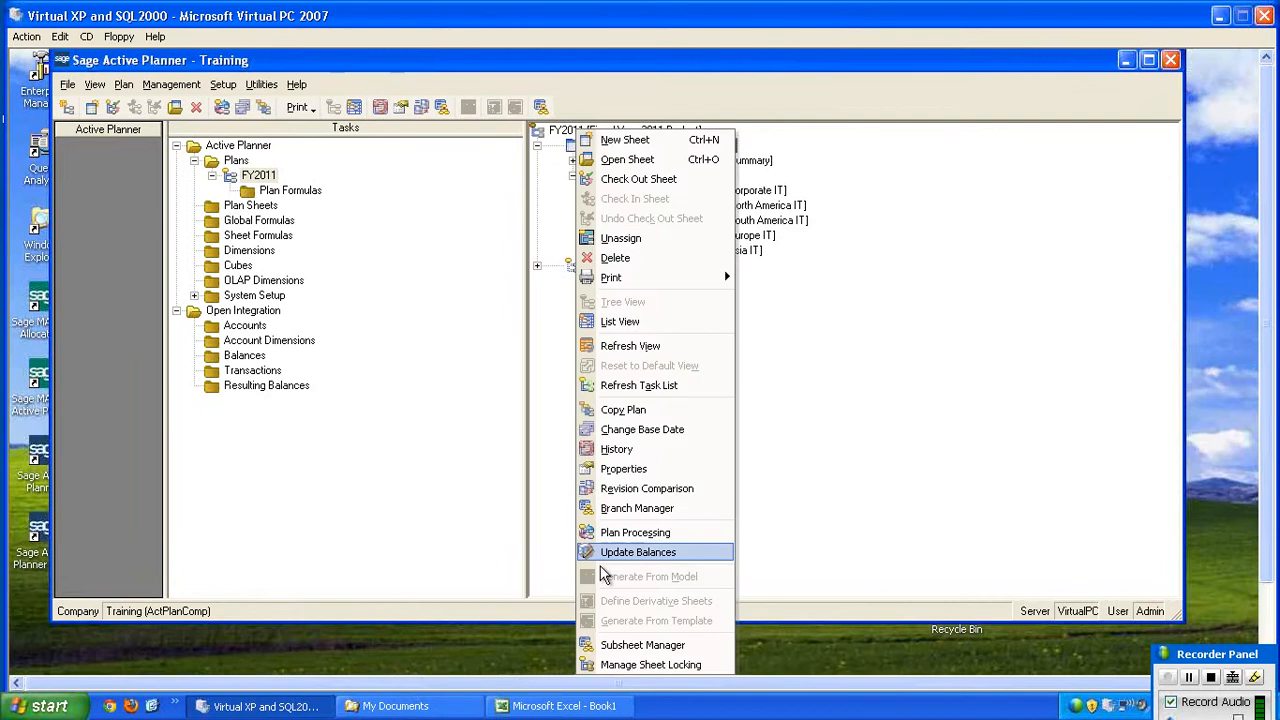
left_click(630, 529)
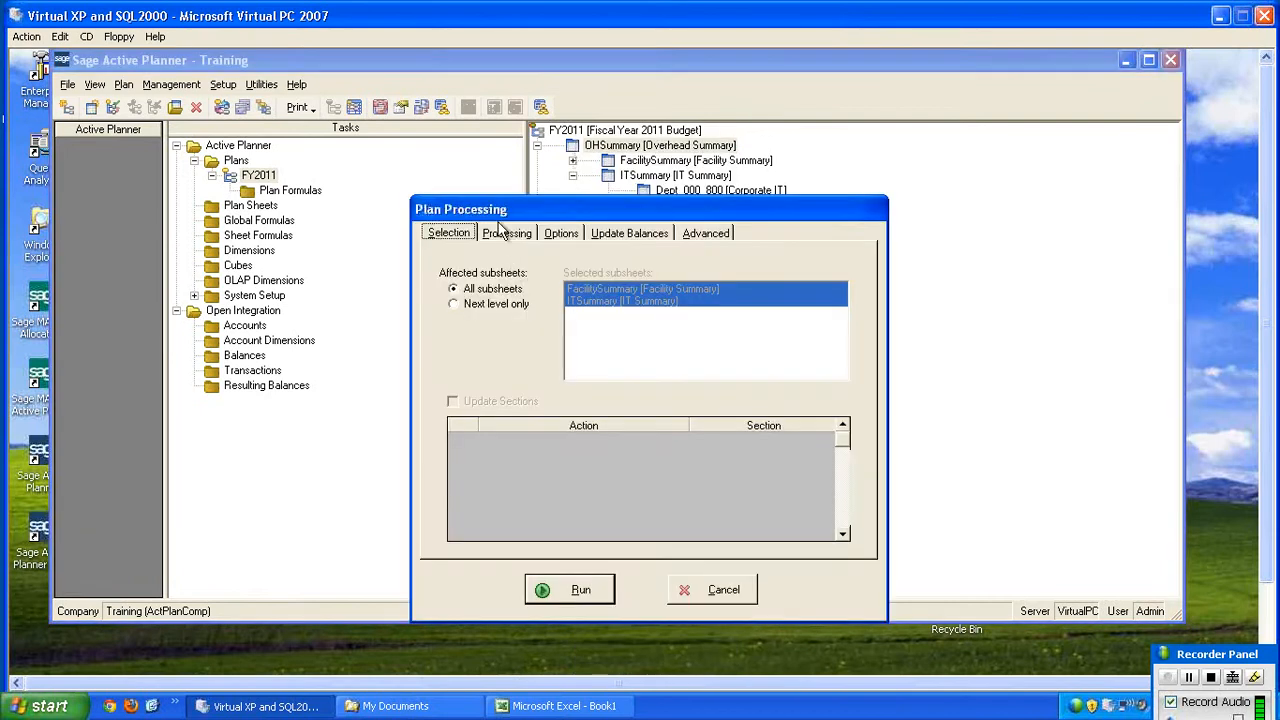
left_click(505, 236)
left_click_drag(606, 213, 465, 192)
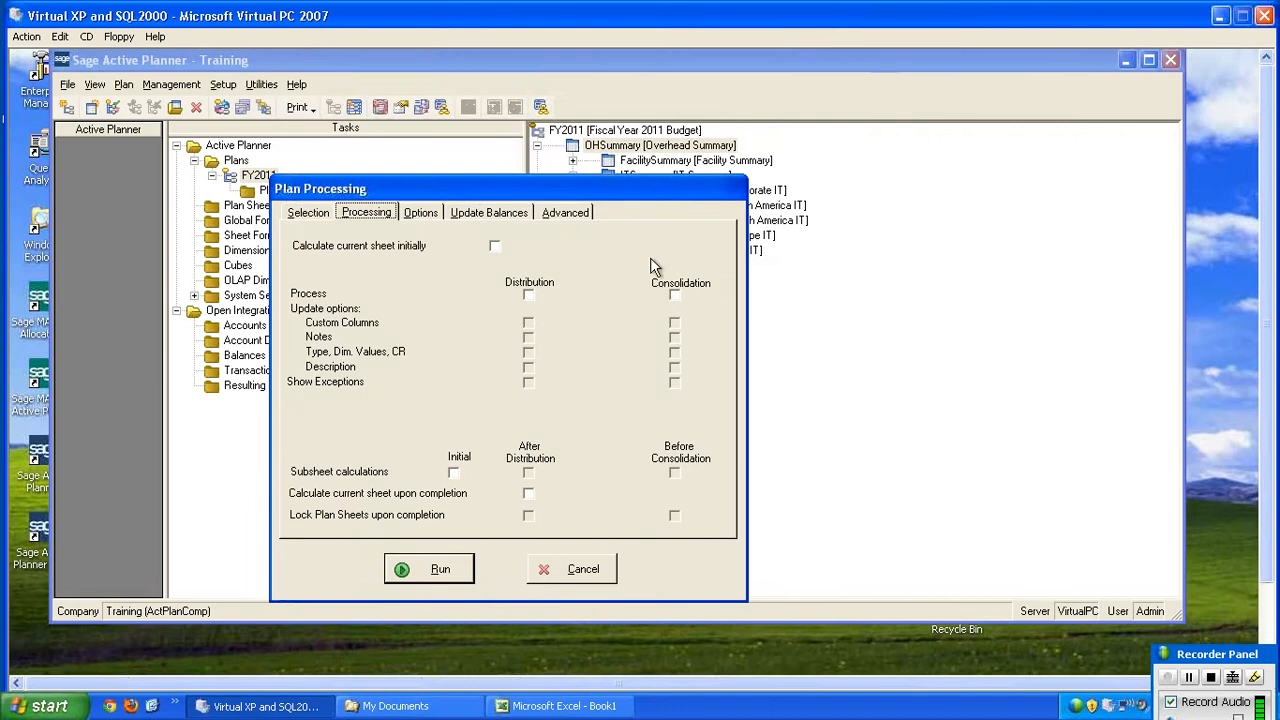
left_click(674, 295)
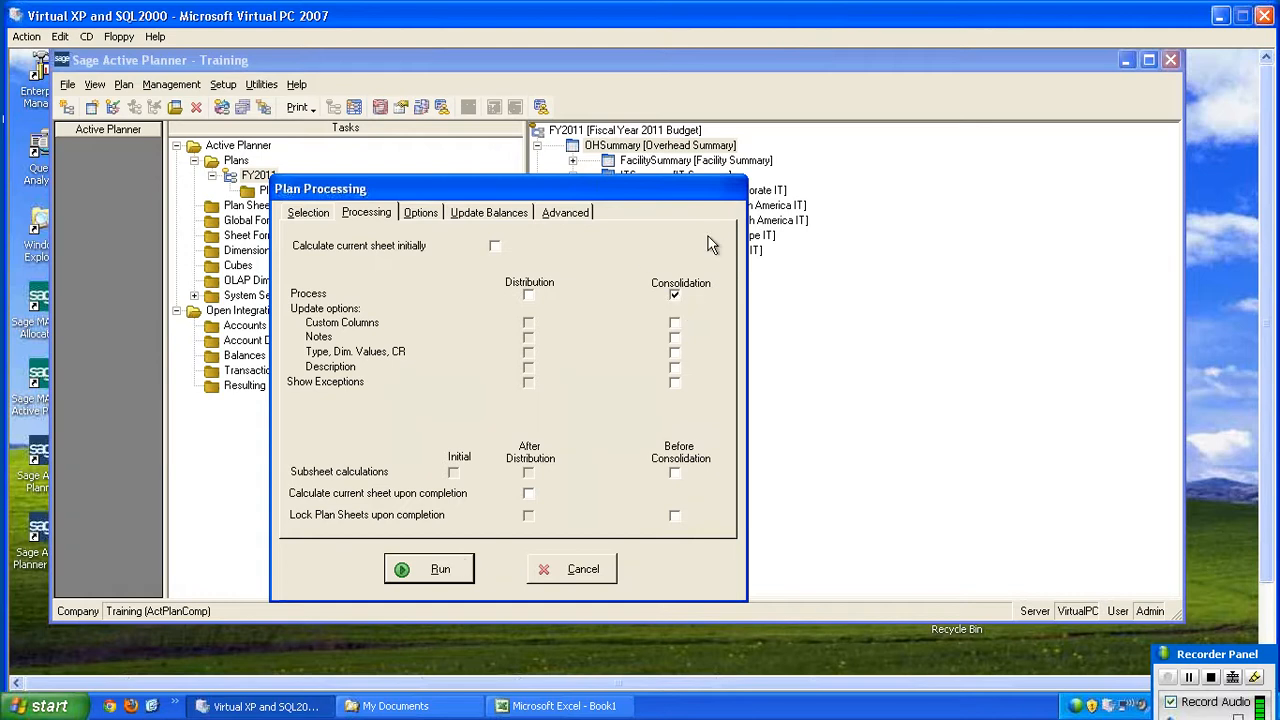
Step: Run the consolidation-only processing of OHSummary, check the elapsed time in its log, and close the log
left_click(457, 562)
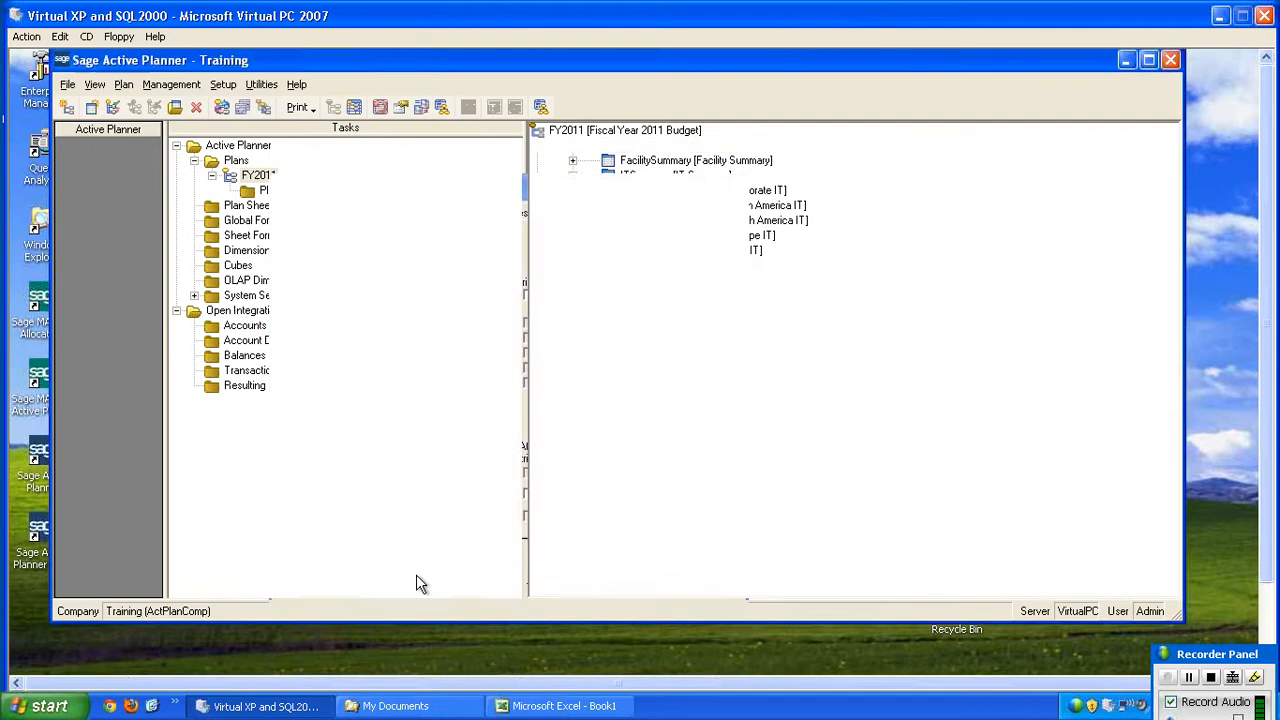
left_click_drag(806, 214, 504, 219)
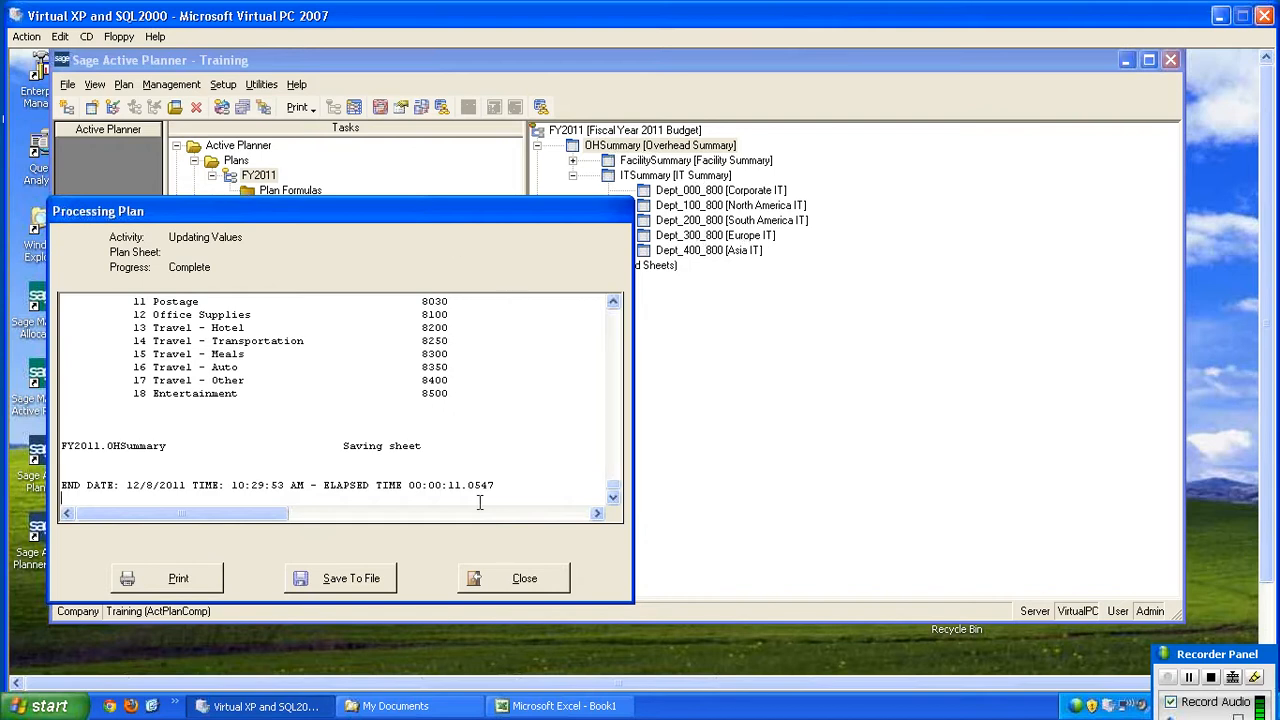
double_click(452, 484)
left_click_drag(546, 213, 566, 196)
left_click(544, 561)
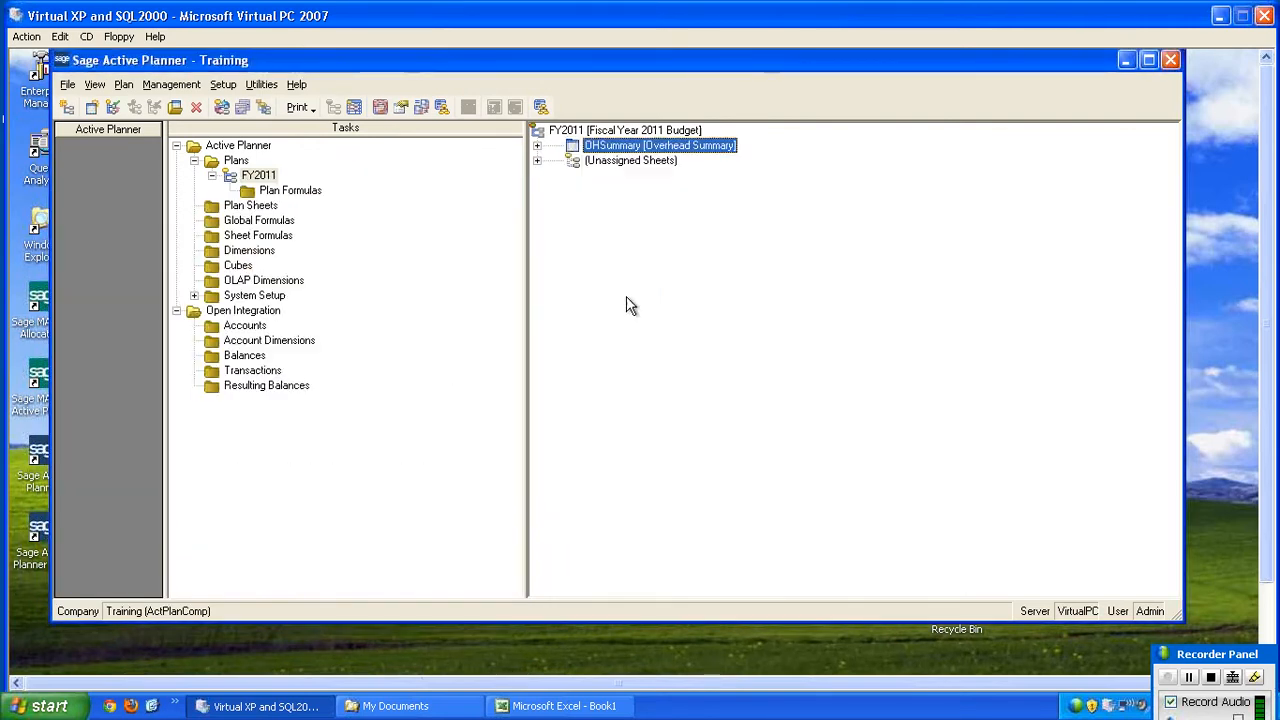